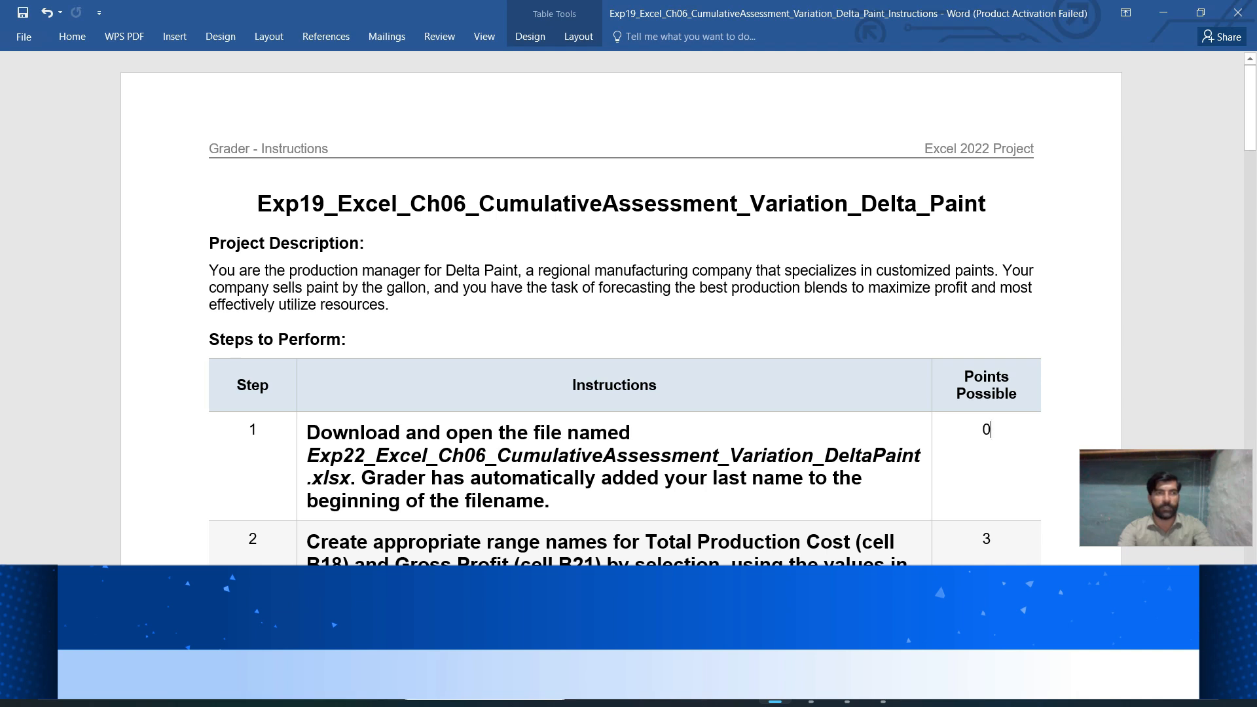
- Check the Delta Paint workbook in Excel against instruction 1, and highlight that instruction's text in yellow in the Word document
drag(209, 243, 386, 305)
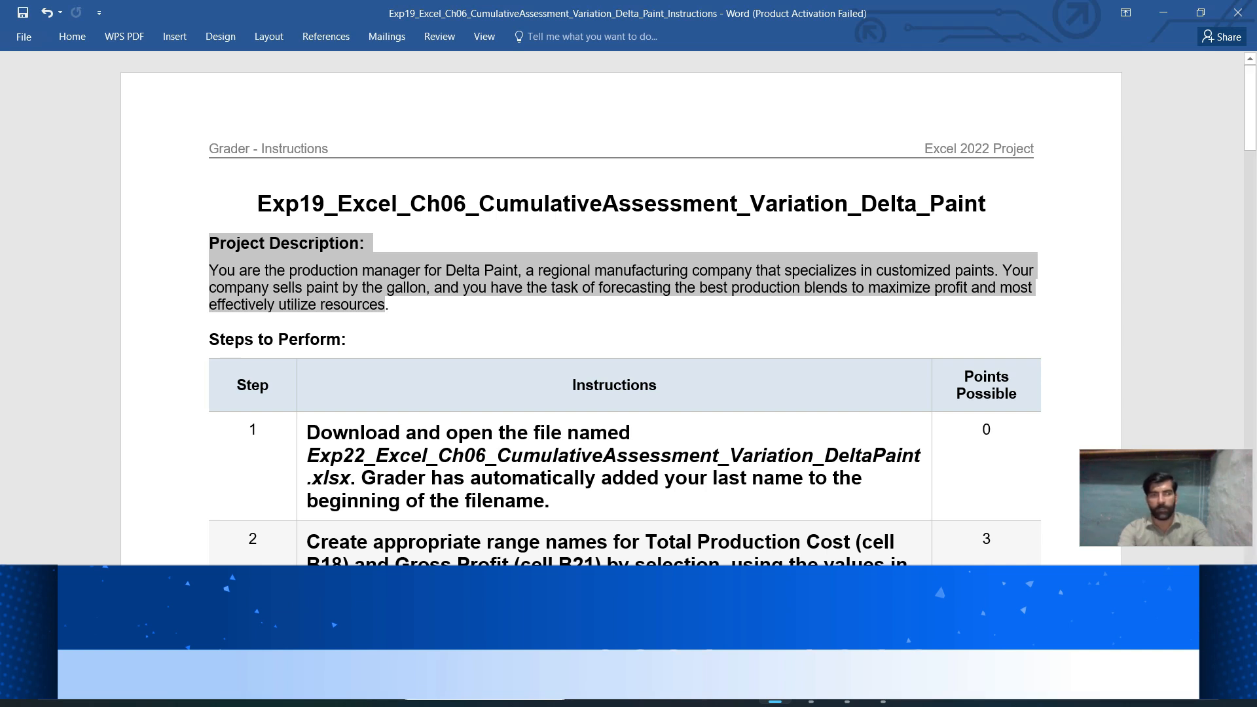
drag(307, 434, 543, 501)
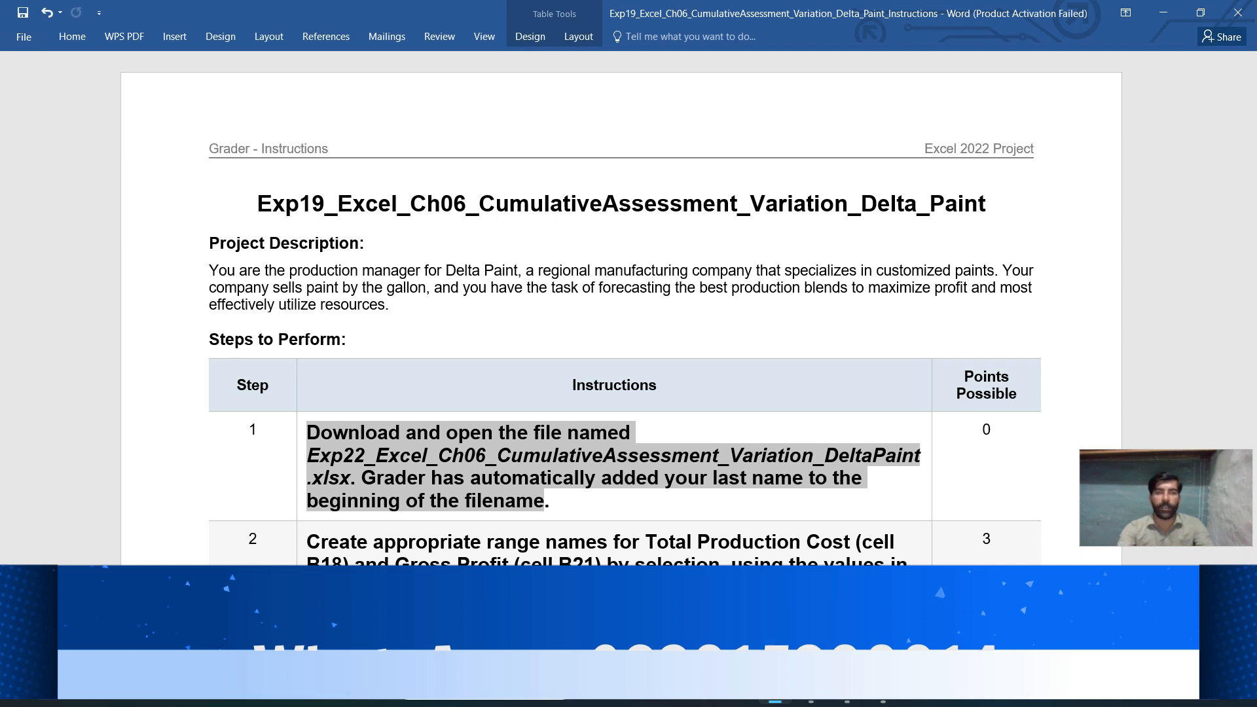
mouse_move(811, 686)
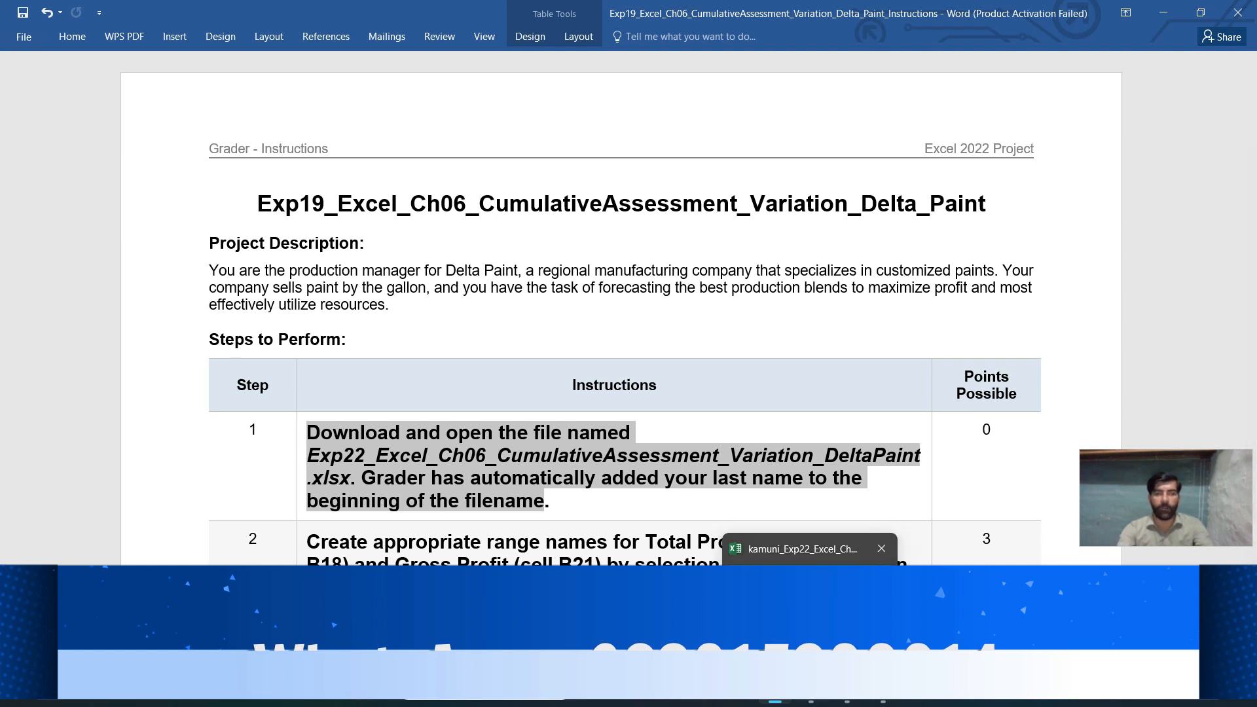
click(810, 609)
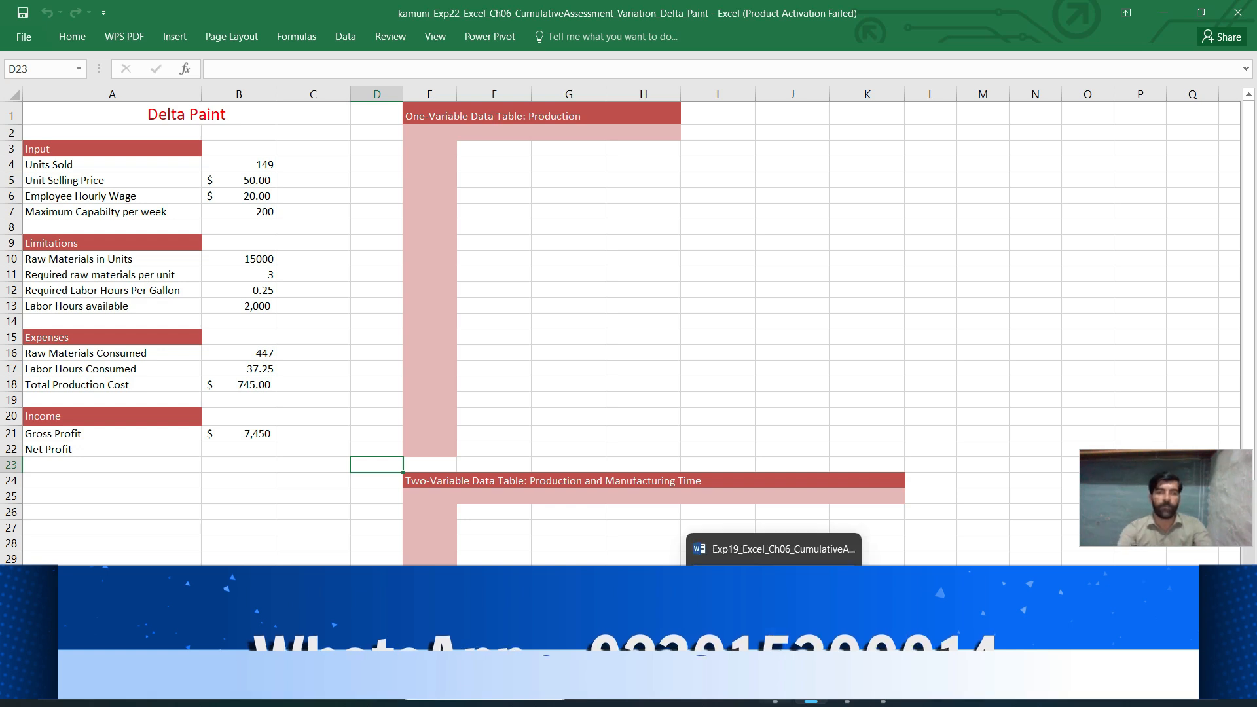
click(776, 687)
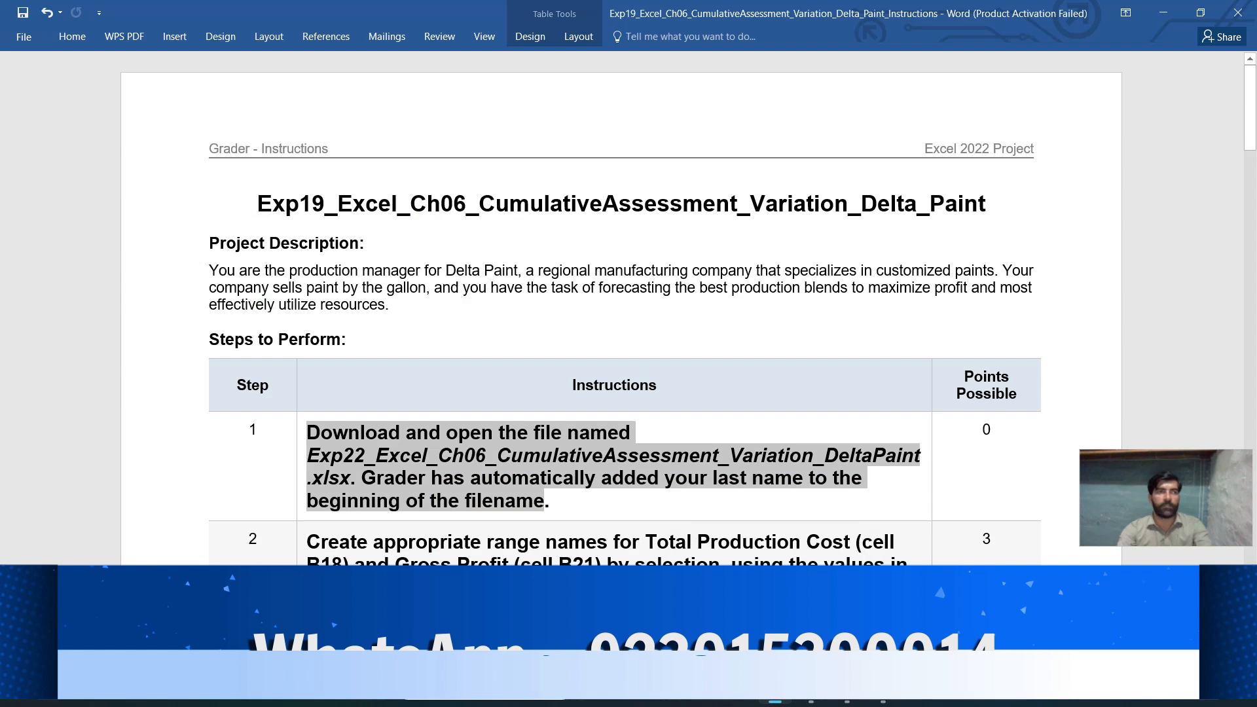
click(72, 36)
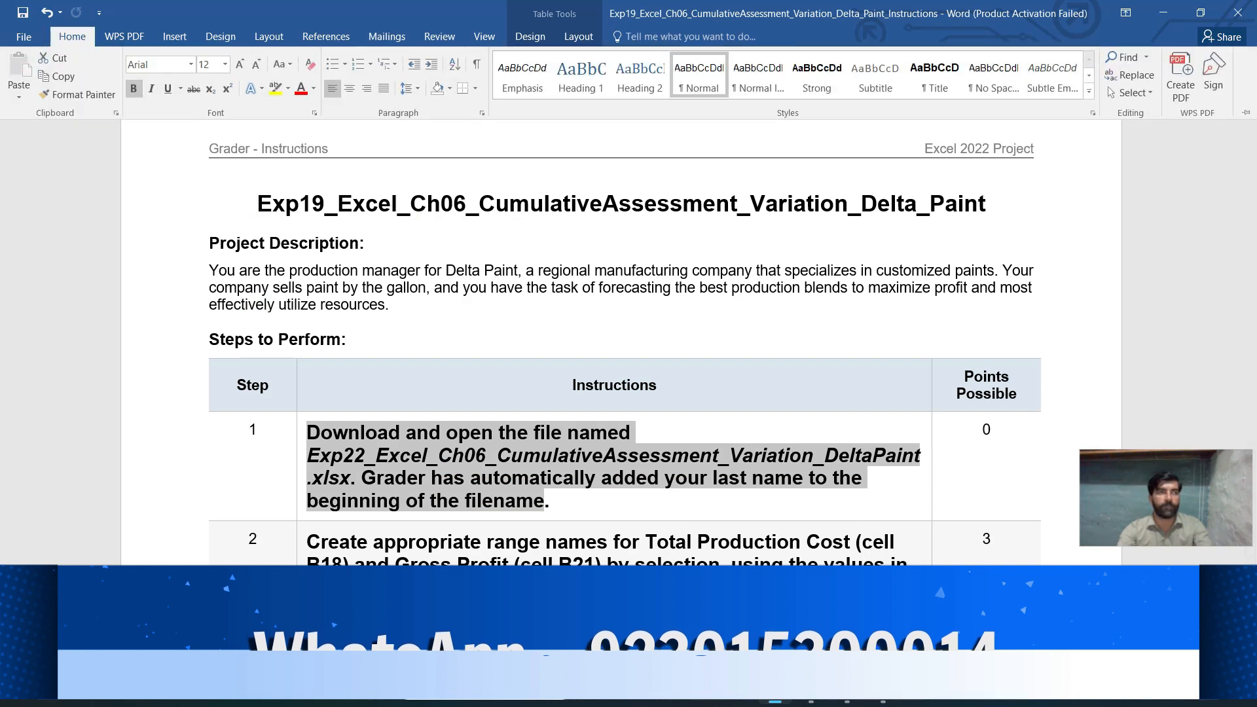
click(275, 88)
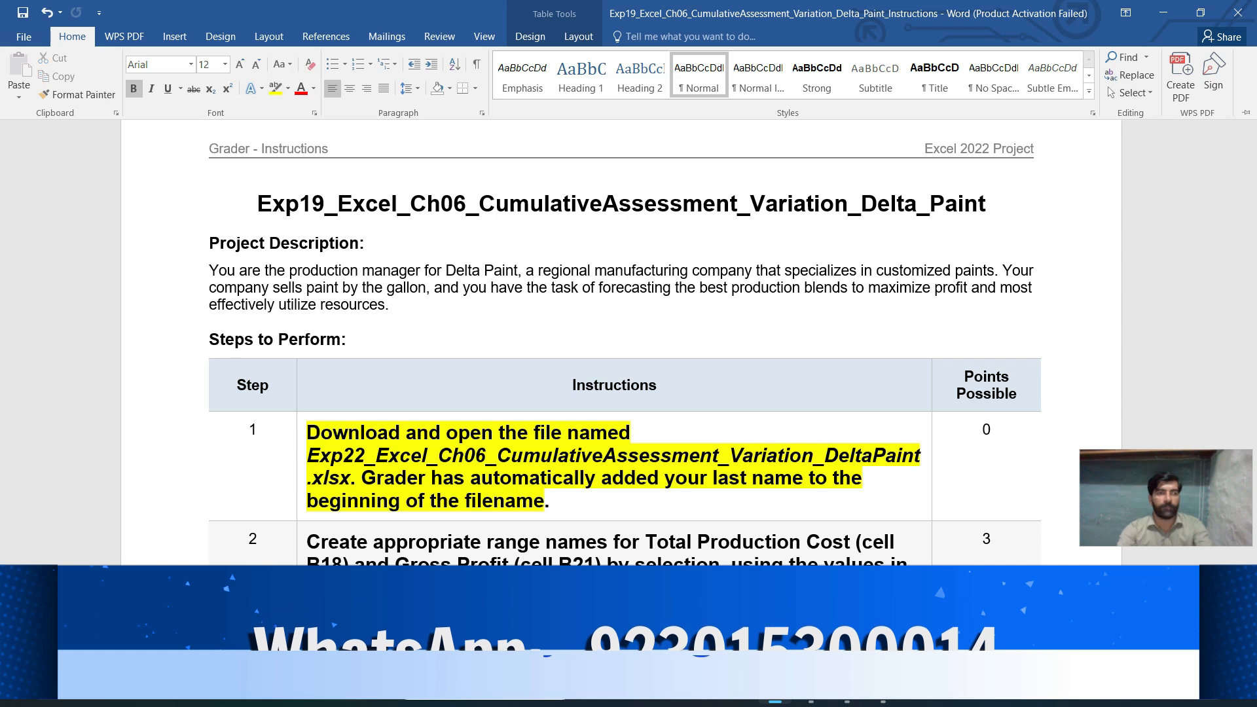
click(546, 501)
- Highlight instruction 2, about range names for Total Production Cost and Gross Profit, in yellow
click(301, 552)
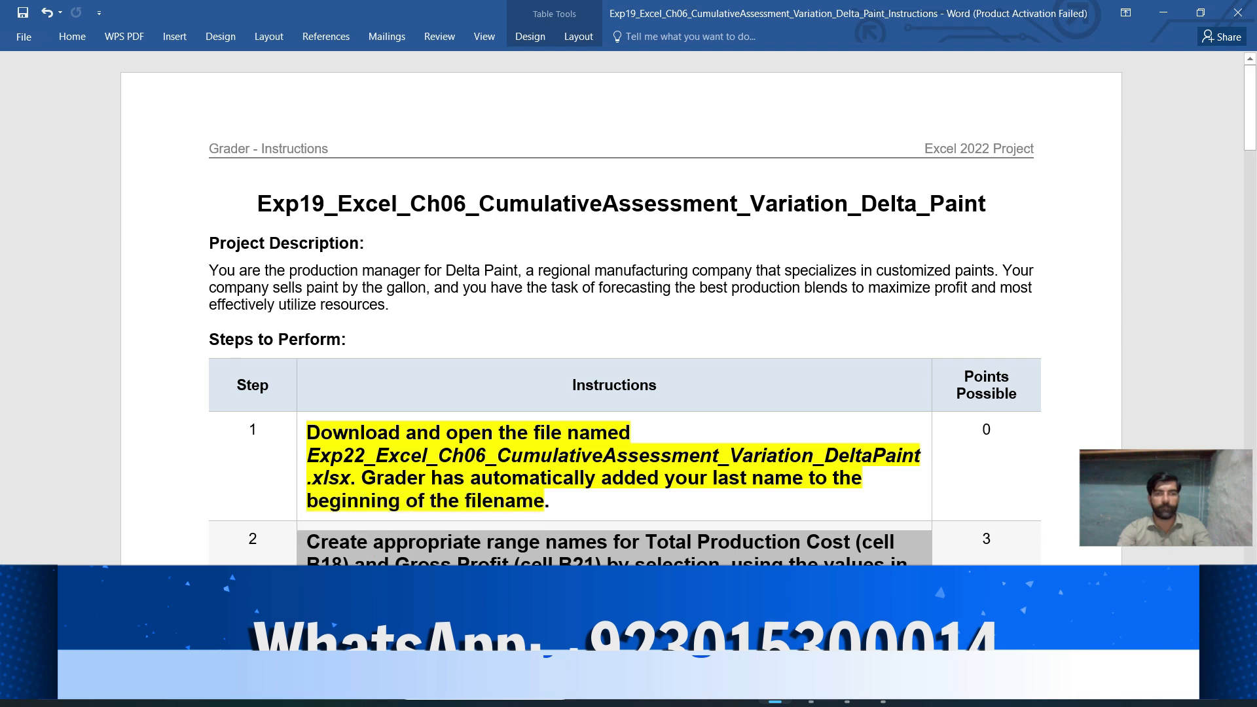
scroll(622, 308, down, 3)
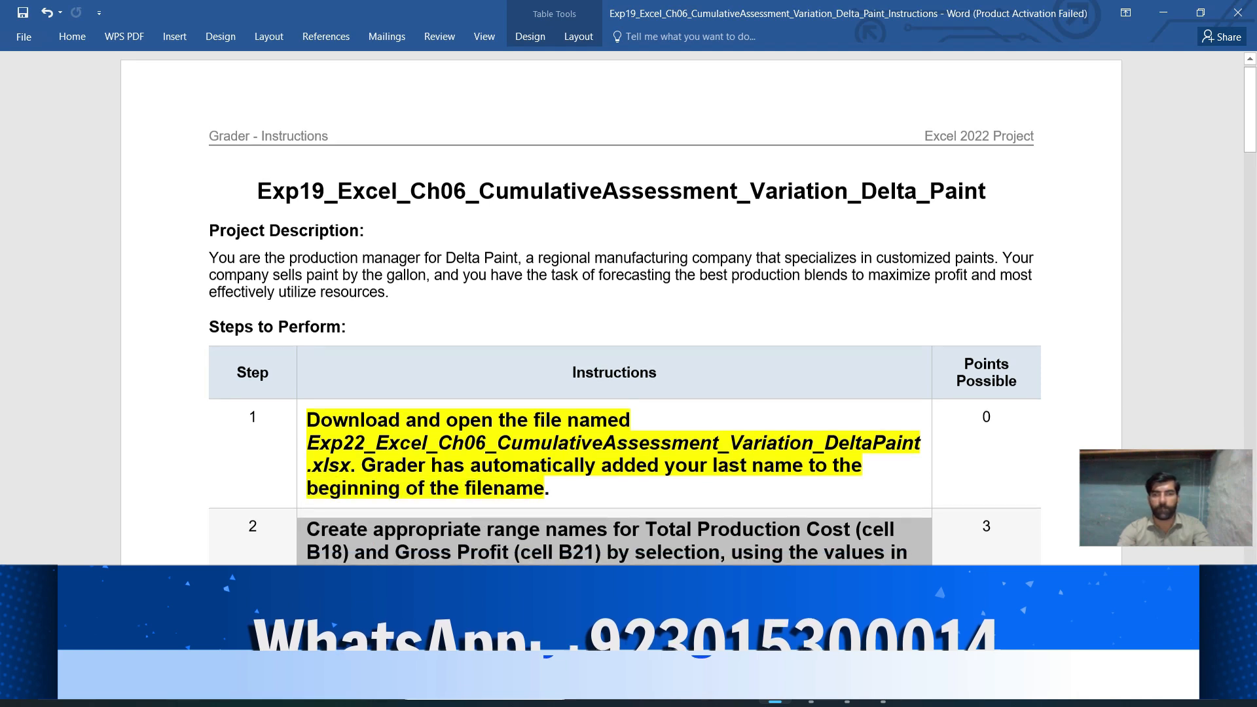
scroll(622, 307, down, 5)
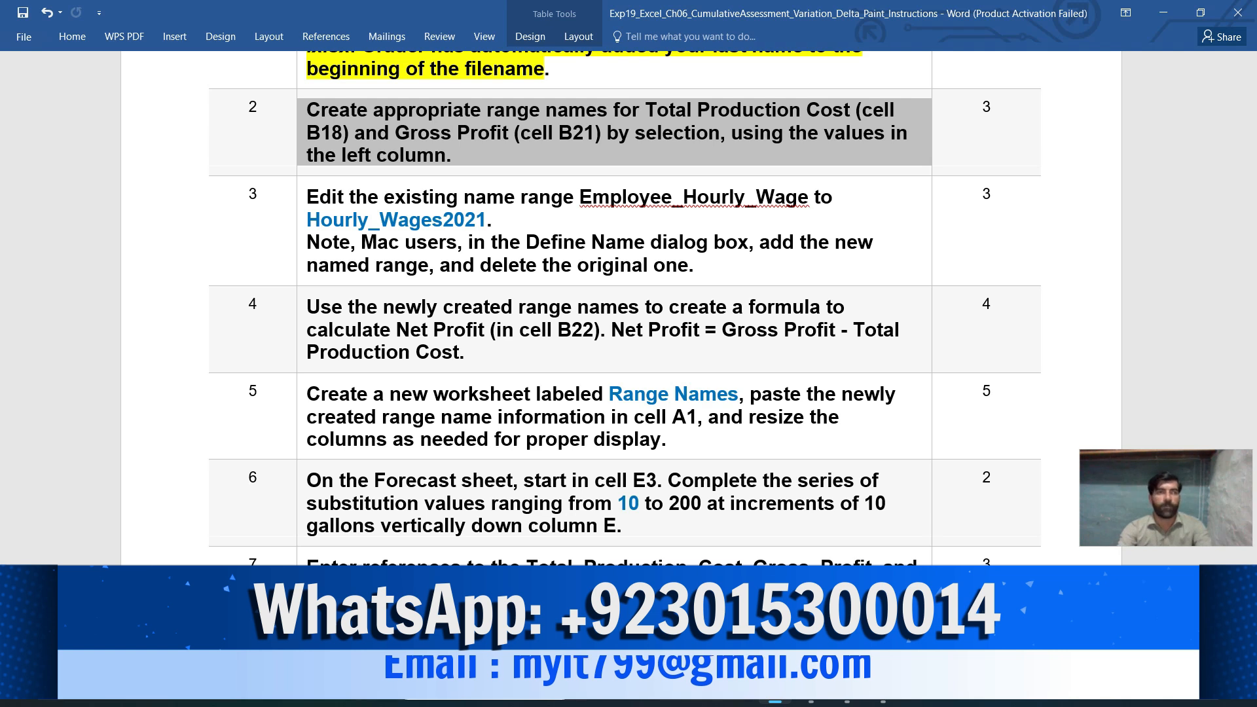
double_click(72, 37)
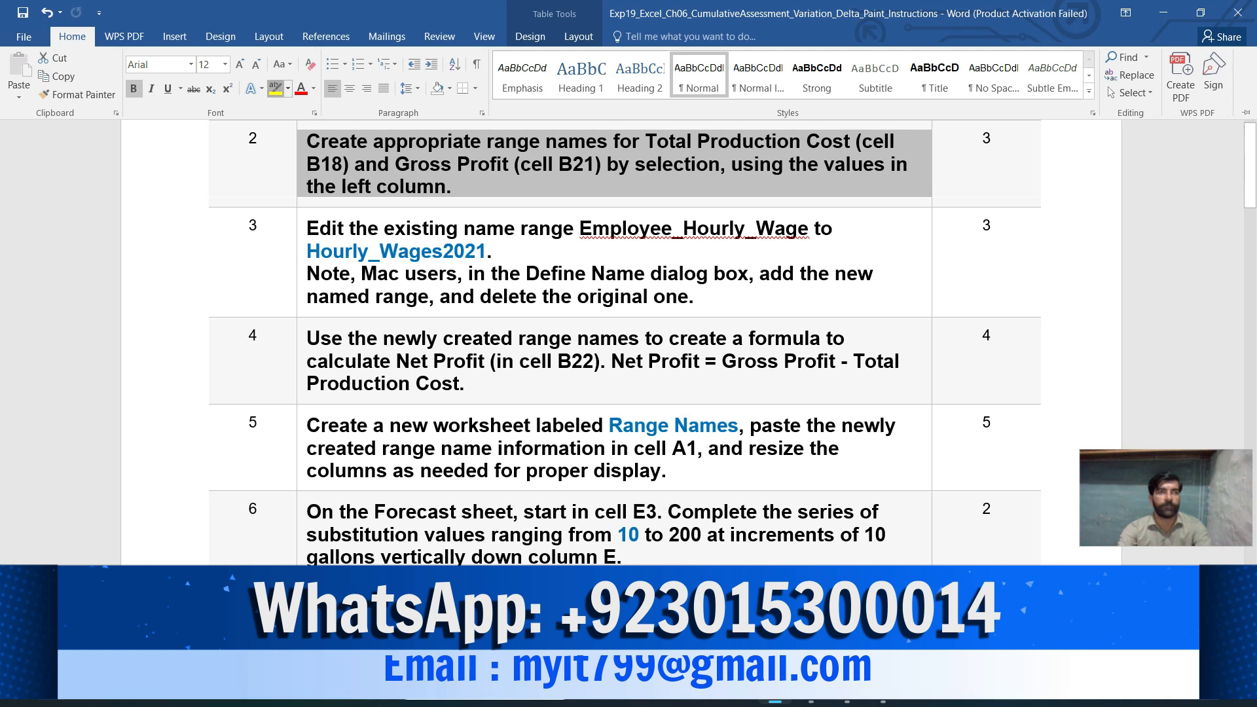
click(276, 87)
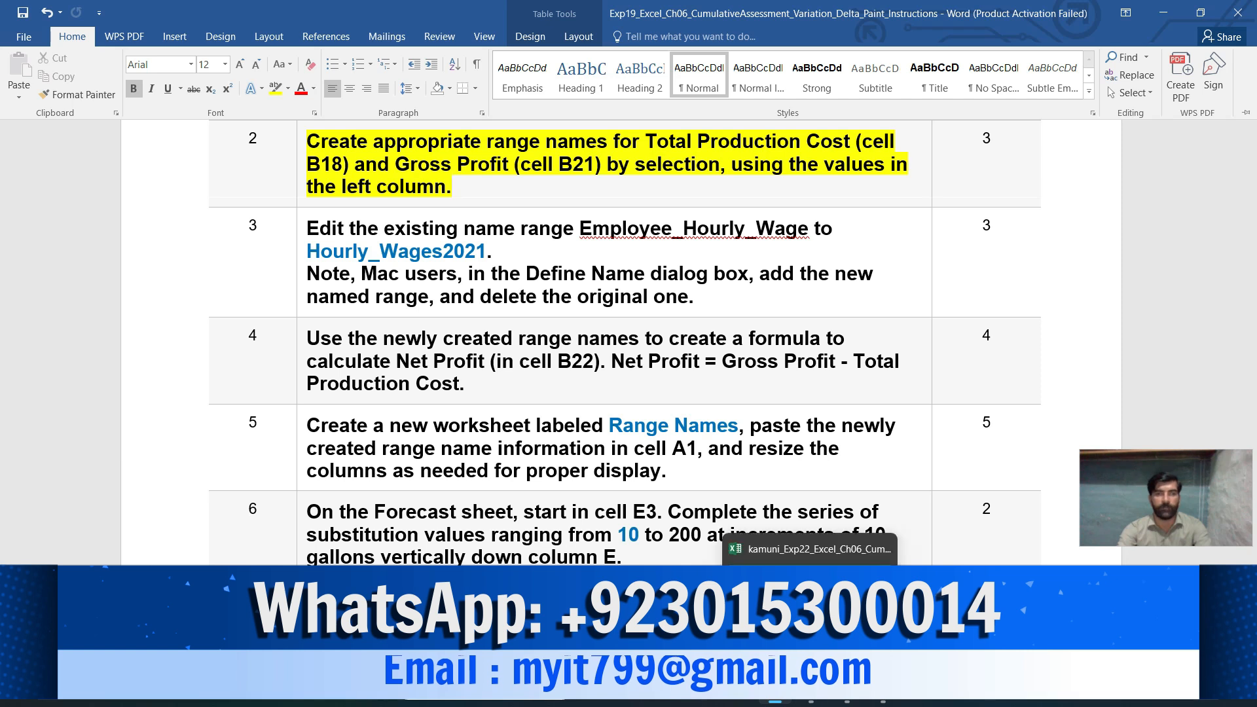
- Switch to the Delta Paint workbook in Excel and name cell B18 Total_Production_Cost
click(811, 688)
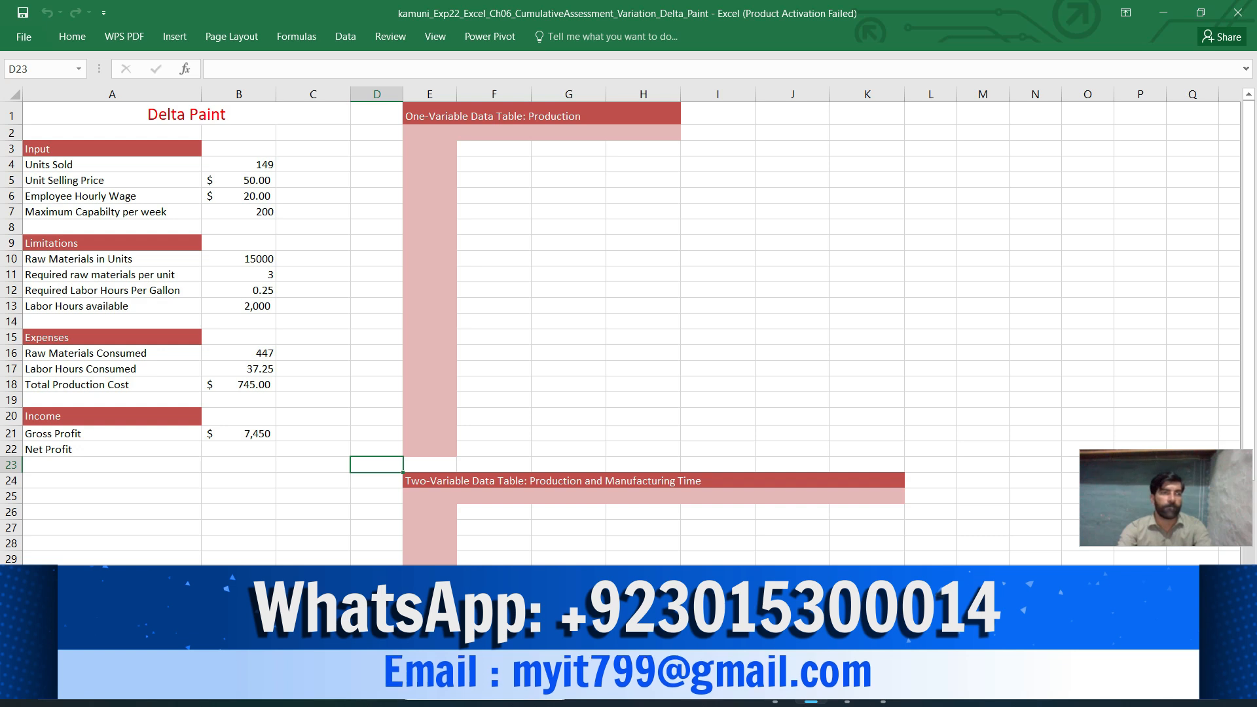
click(238, 385)
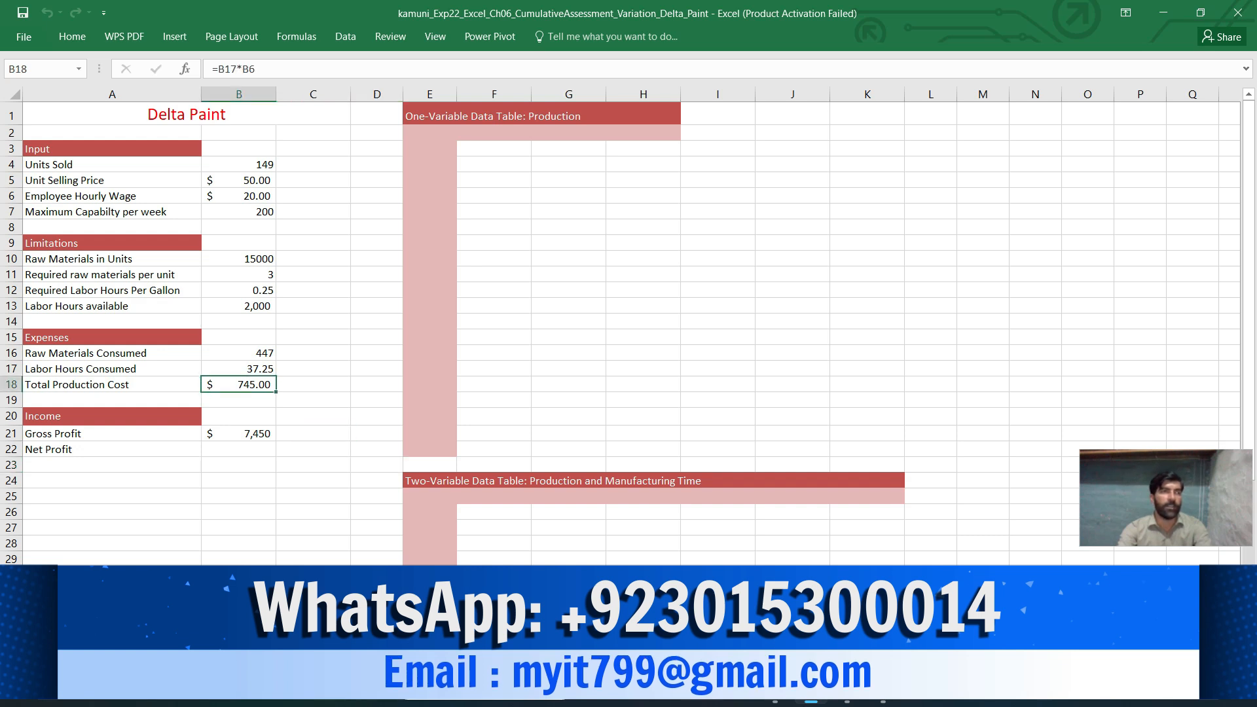
click(40, 69)
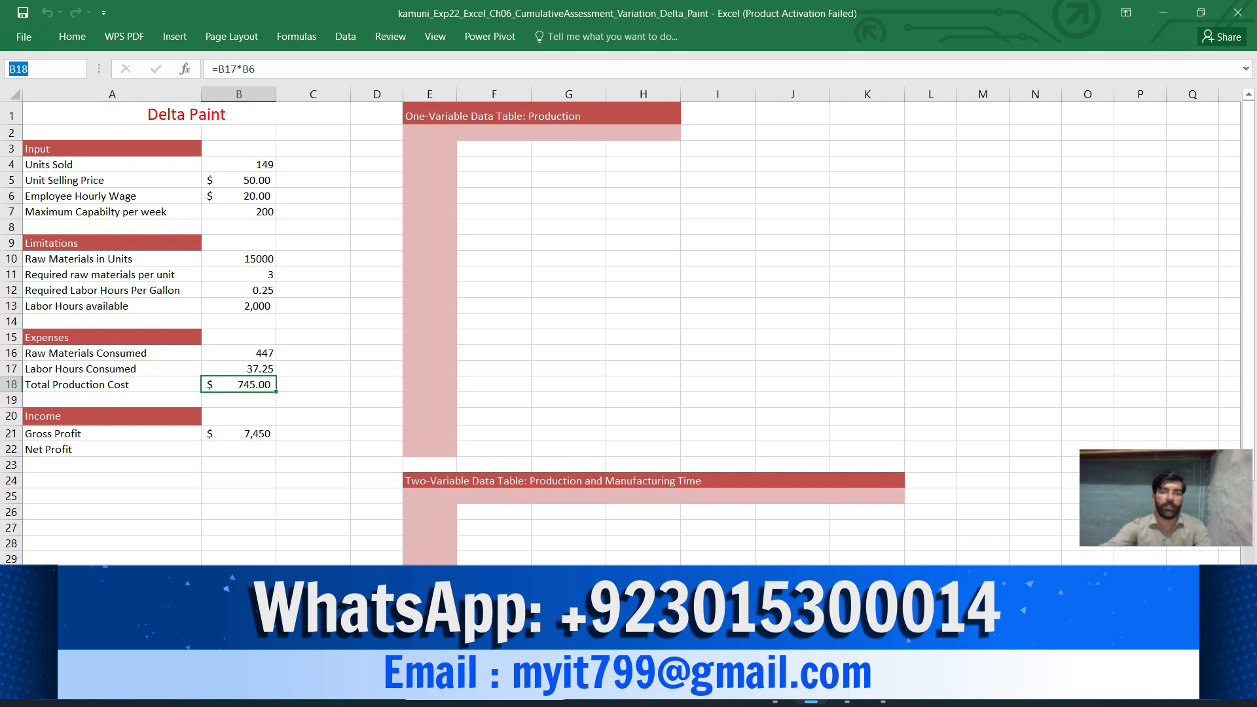
key(BackSpace)
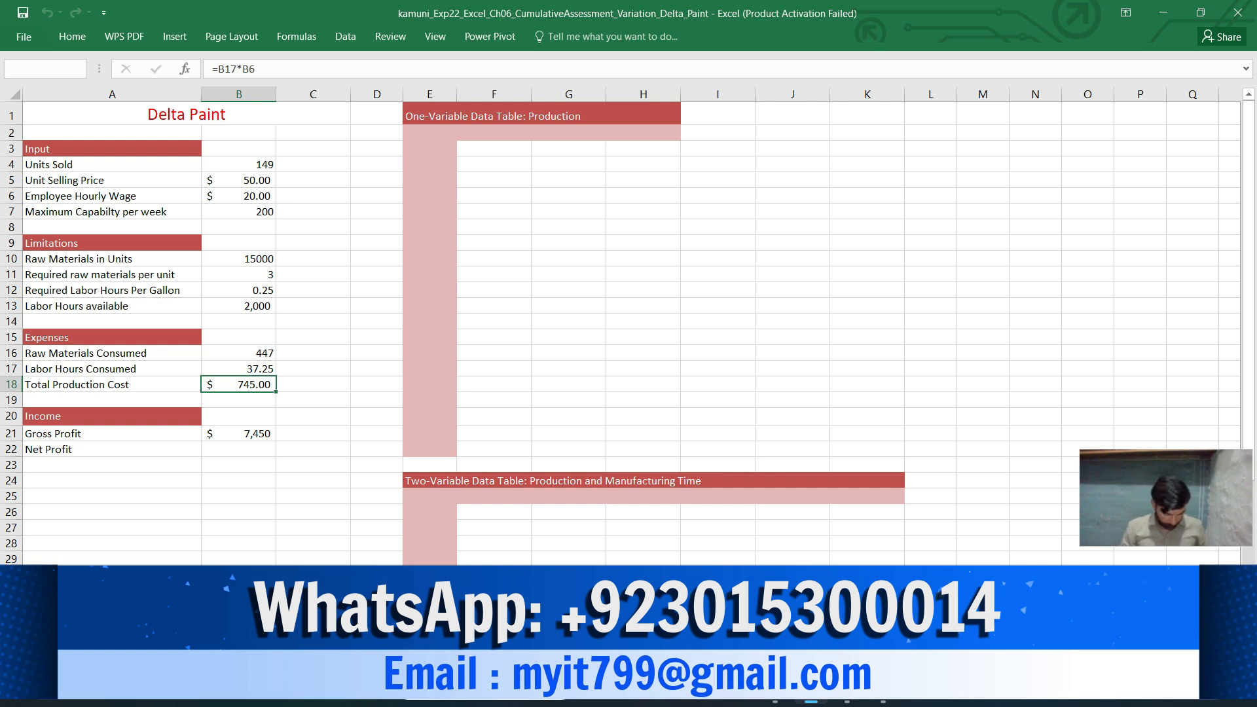
text(Totl)
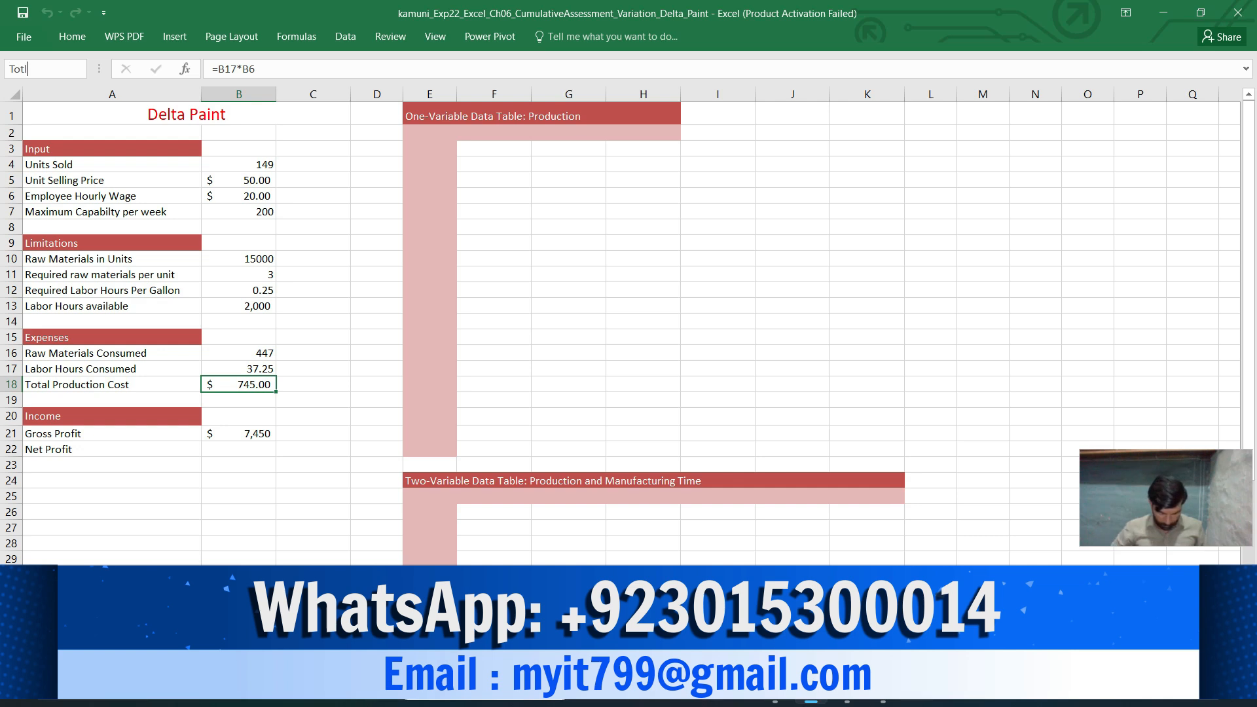
text(_)
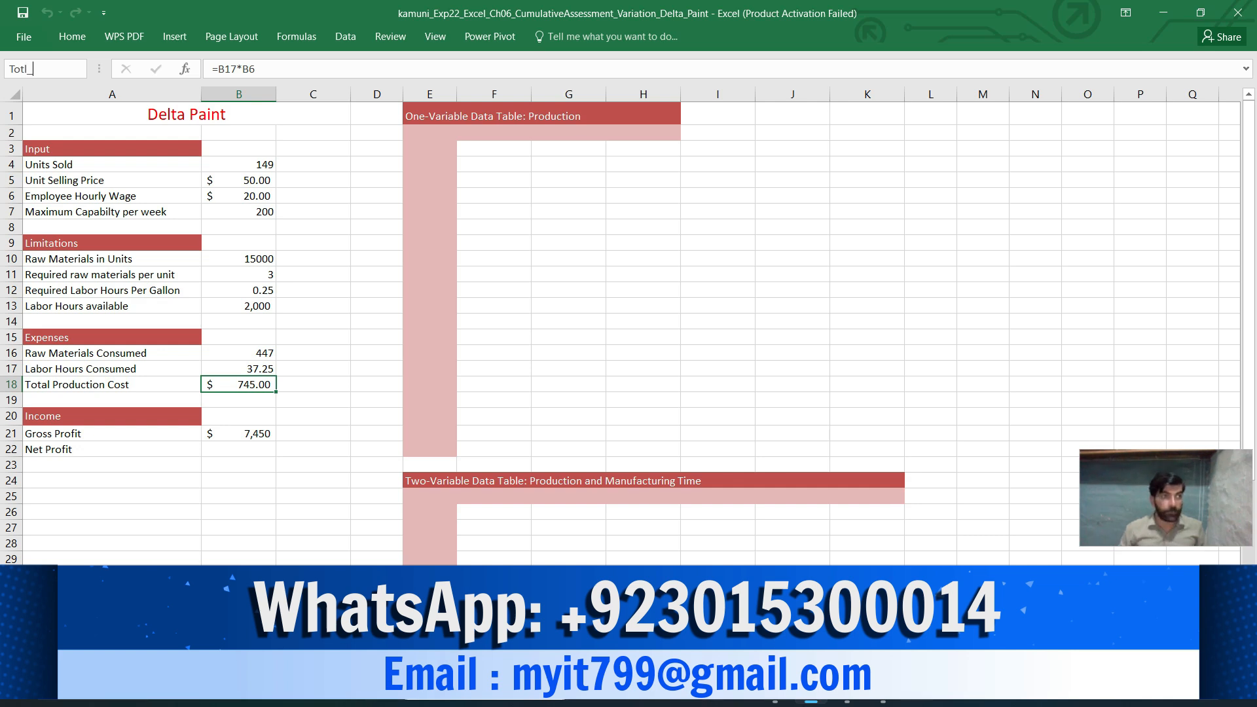
key(BackSpace)
key(BackSpace)
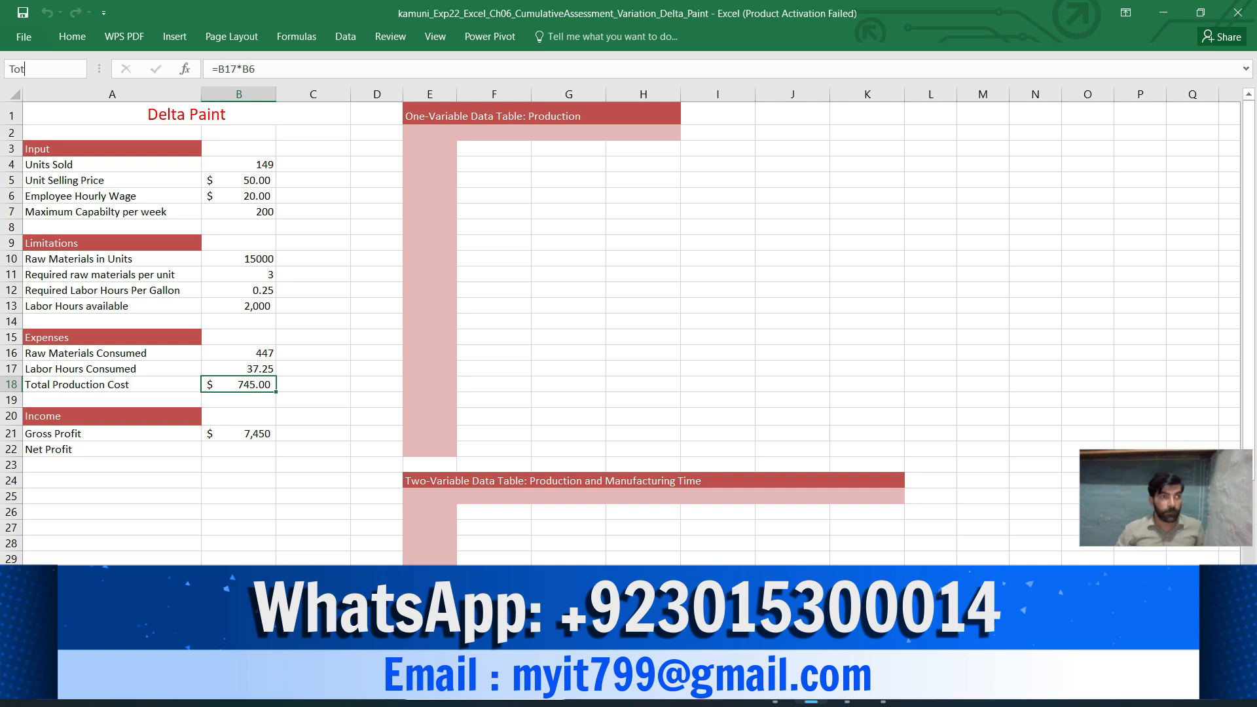
text(al)
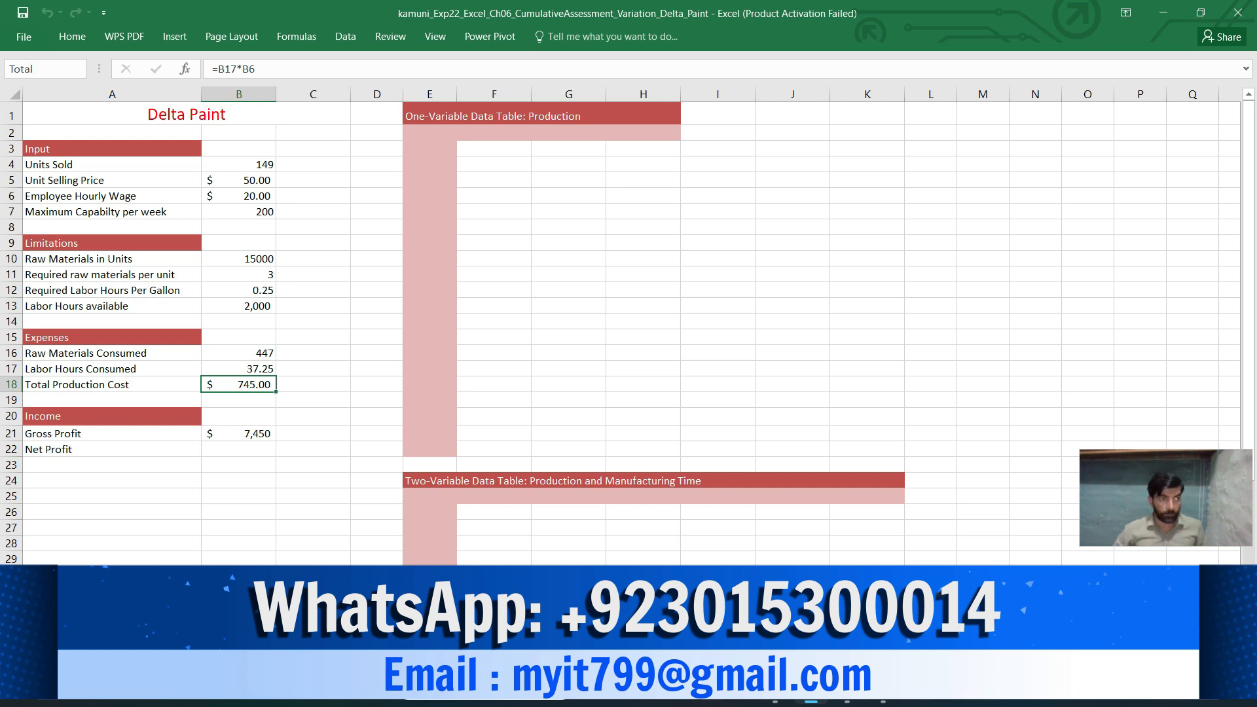
text(_)
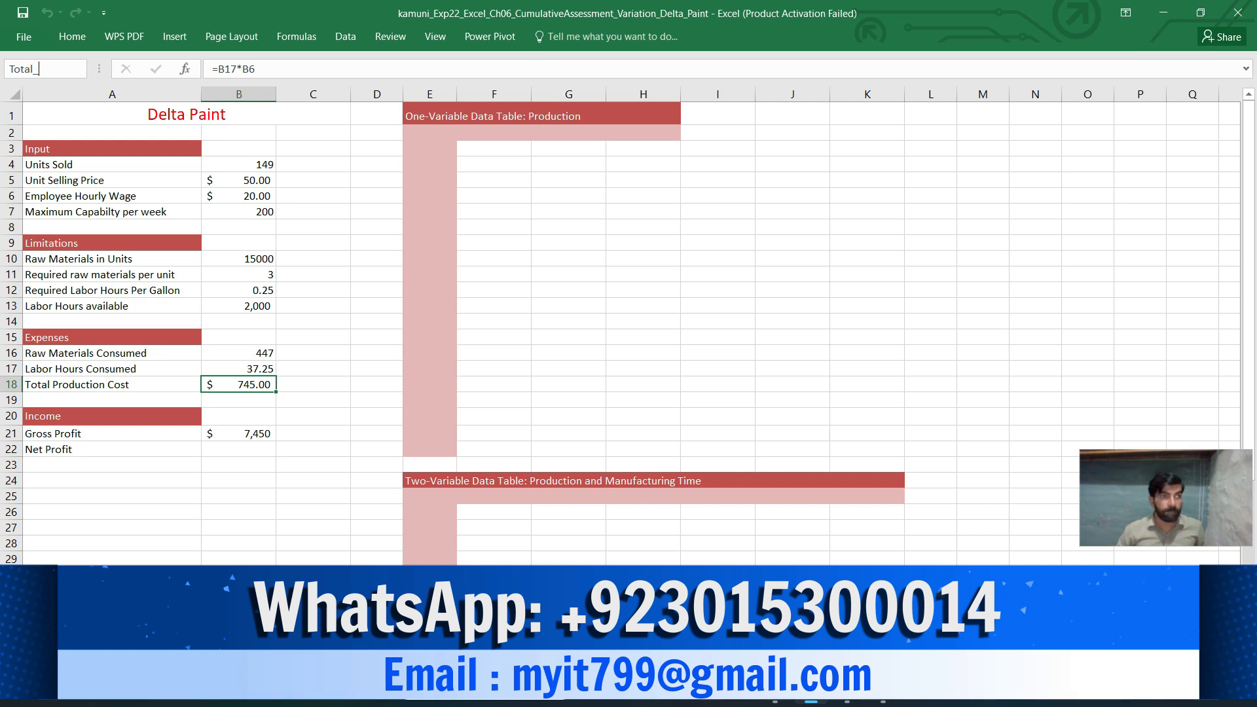
text(Produ)
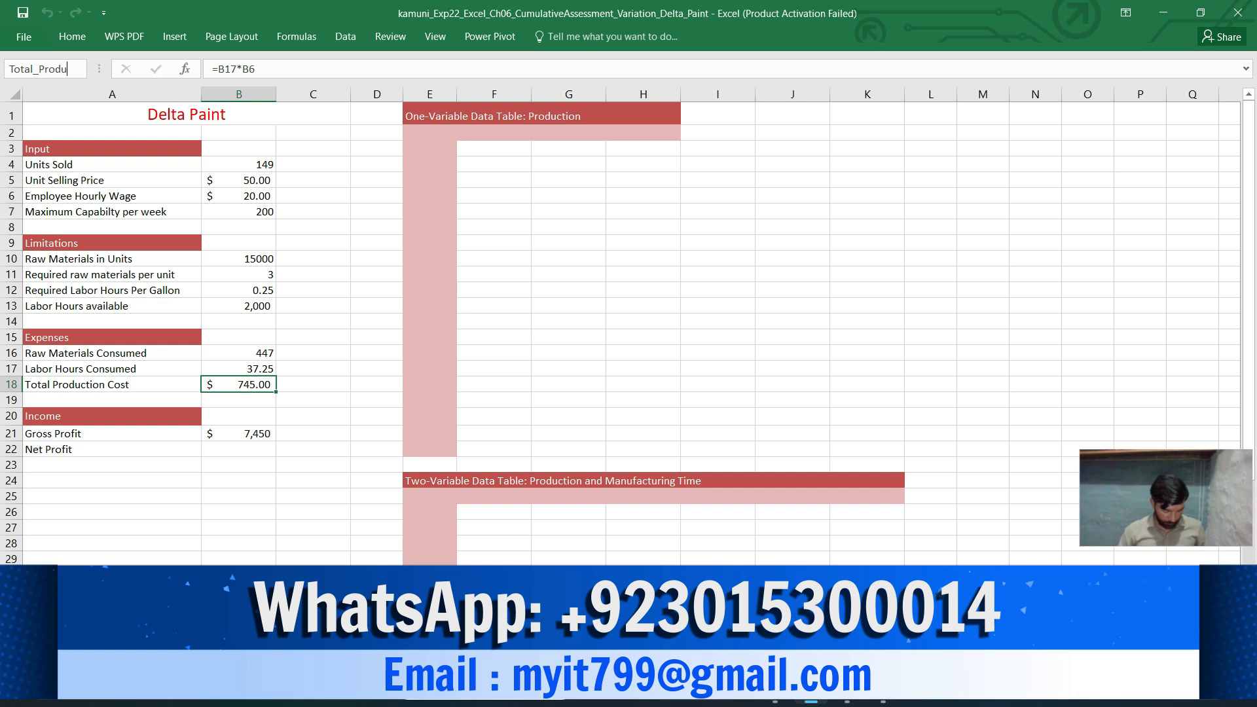
text(ct)
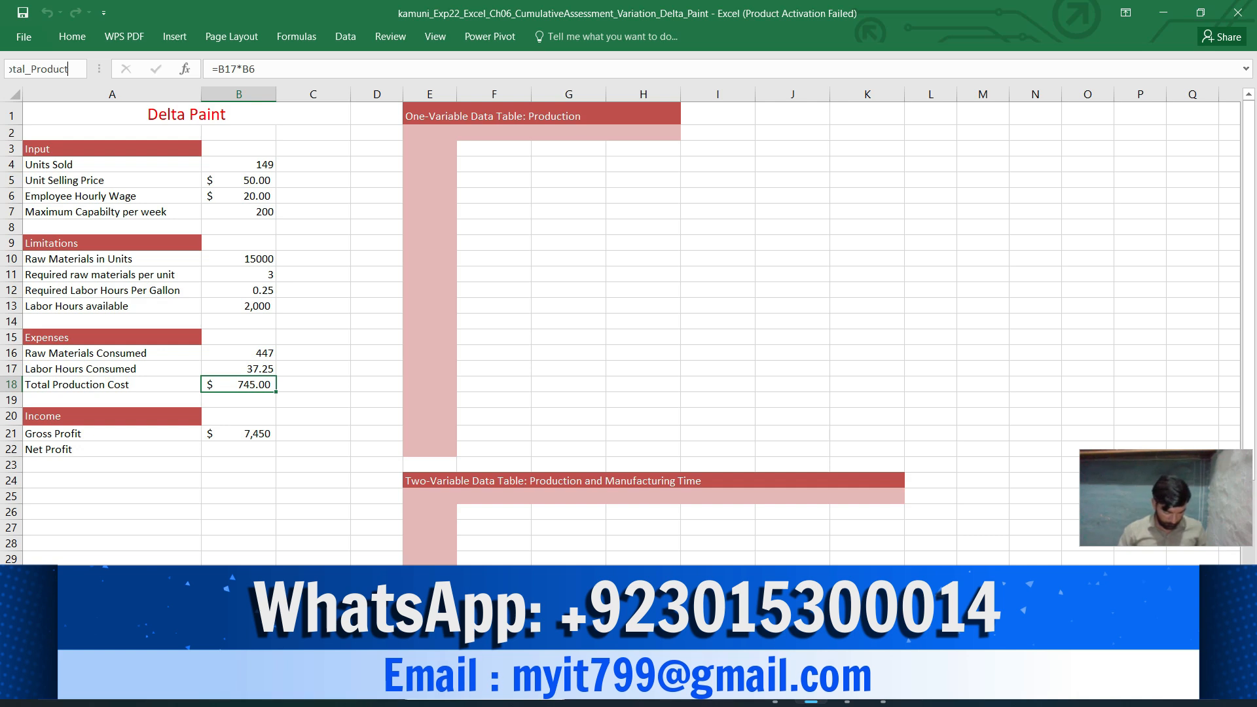
text(ion)
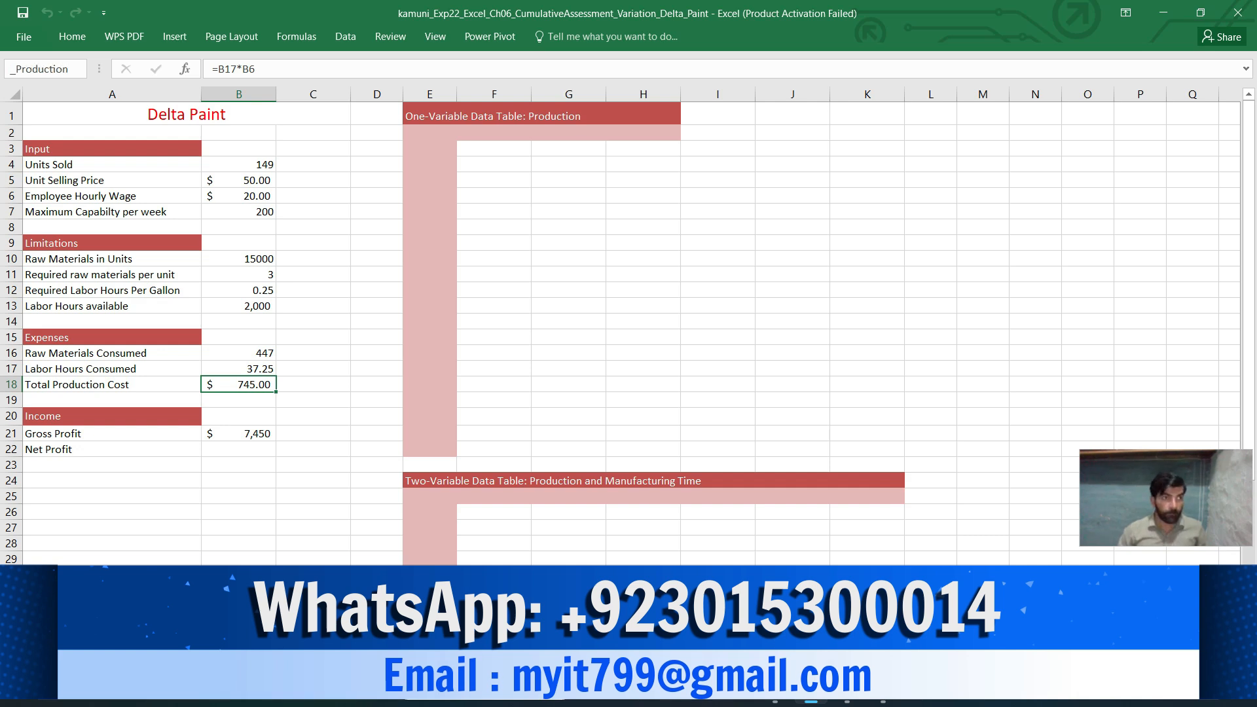
text(_)
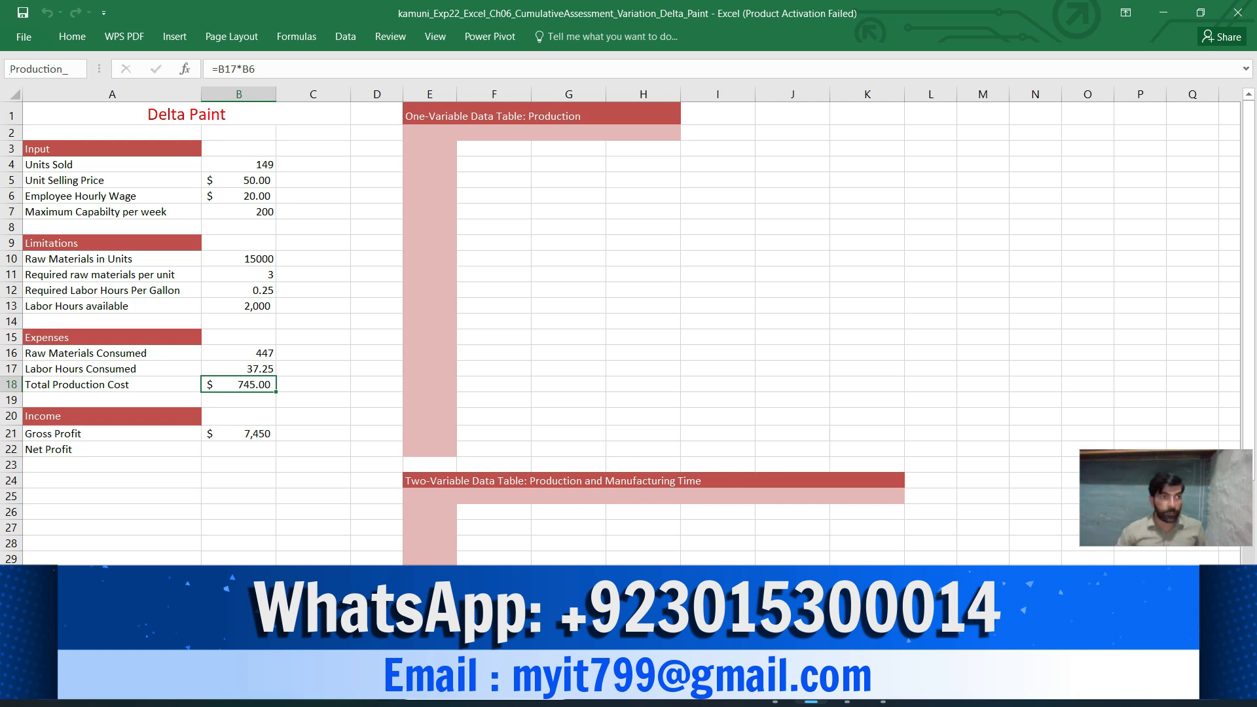
text(Cos)
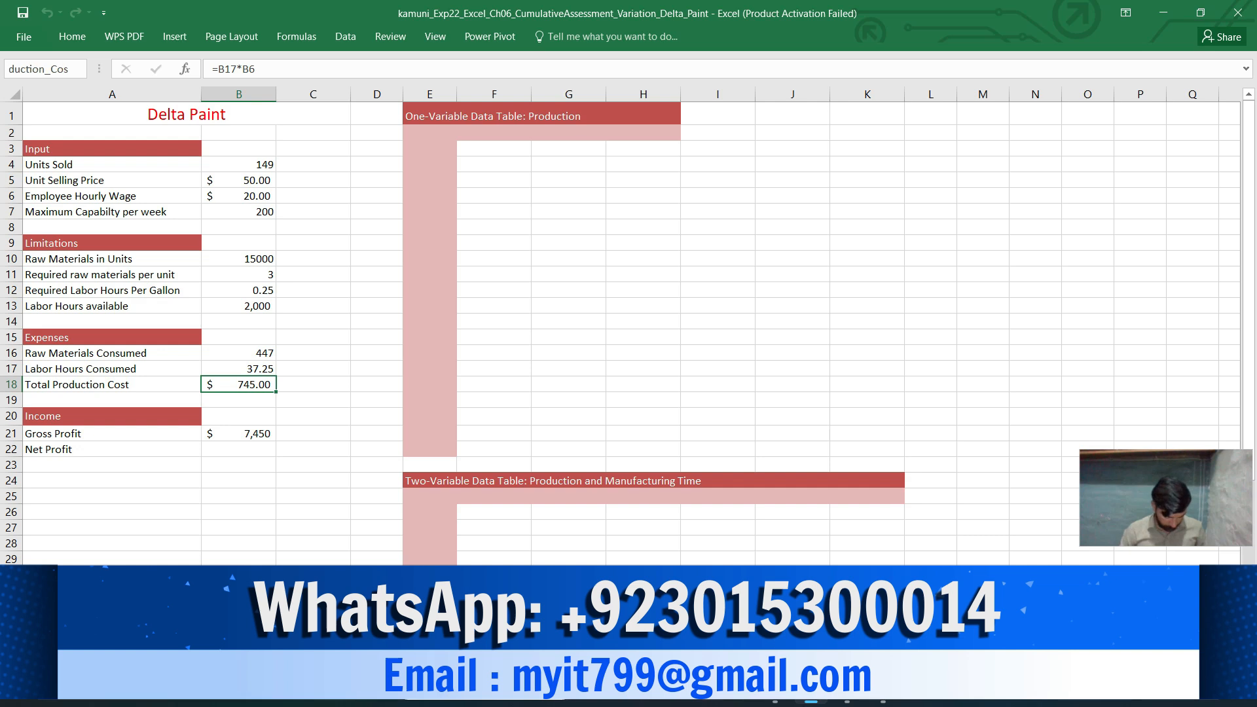
text(t)
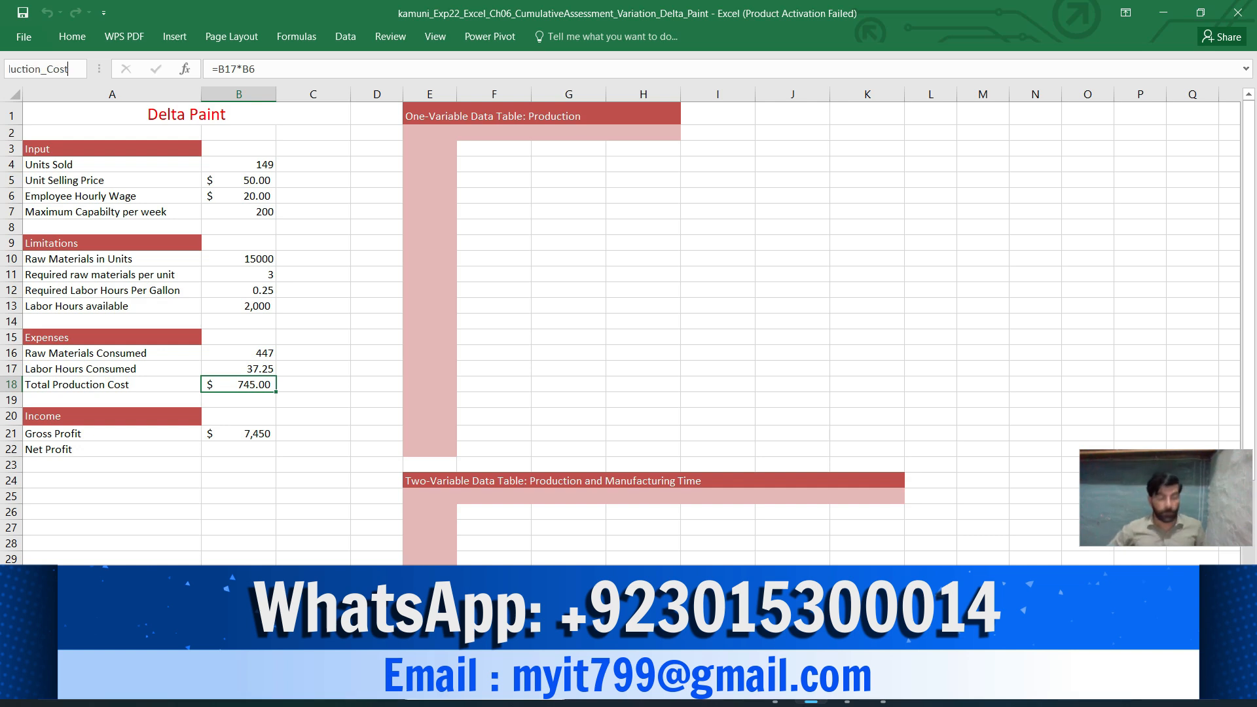
key(Return)
key(Down)
key(Down)
key(Down)
key(Down)
key(Down)
key(Down)
key(Down)
key(Down)
key(Down)
key(Down)
key(Down)
key(Down)
key(Down)
key(Down)
key(Down)
key(Down)
key(Down)
key(Down)
key(Down)
key(Down)
key(Down)
key(Down)
key(Down)
key(Down)
key(Down)
key(Down)
key(Down)
key(Down)
key(Down)
key(Down)
key(Down)
key(Down)
key(Down)
key(Down)
key(Down)
key(Down)
key(Down)
key(Down)
key(Down)
key(Down)
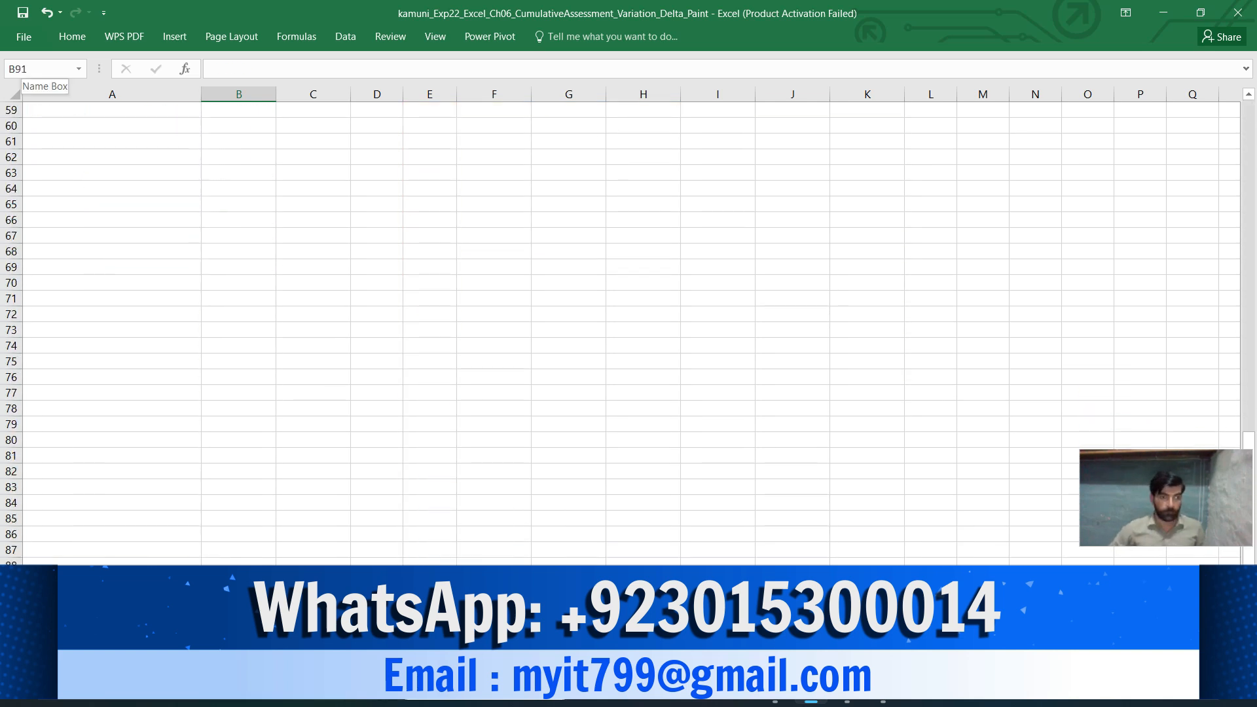
key(Up)
key(Up)
key(Up)
key(Up)
key(Up)
key(Up)
key(Up)
key(Up)
key(Up)
key(Up)
key(Up)
key(Up)
key(Up)
key(Up)
key(Up)
key(Up)
key(Up)
key(Up)
key(Up)
key(Up)
key(Up)
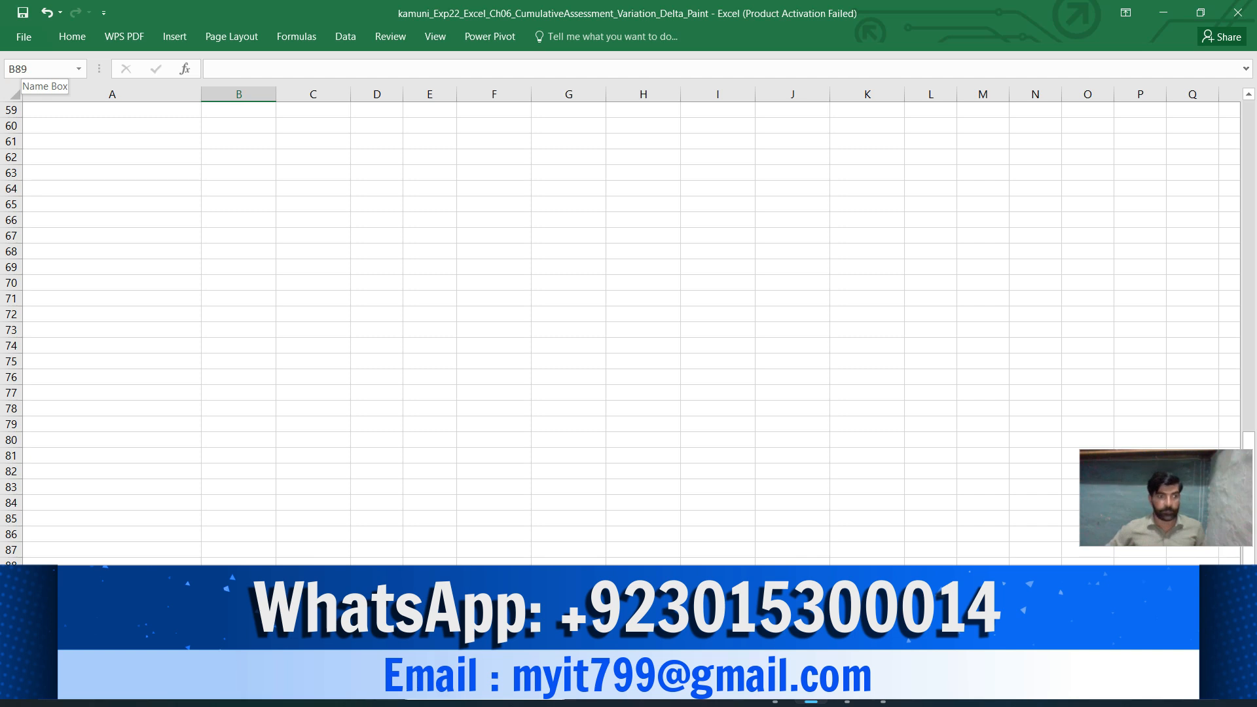
key(Up)
key(Up)
key(Up)
key(Up)
key(Up)
key(Up)
key(Up)
key(Up)
key(Up)
key(Up)
key(Up)
key(Up)
key(Up)
key(Up)
key(Up)
key(Up)
key(Up)
key(Up)
key(Up)
key(Up)
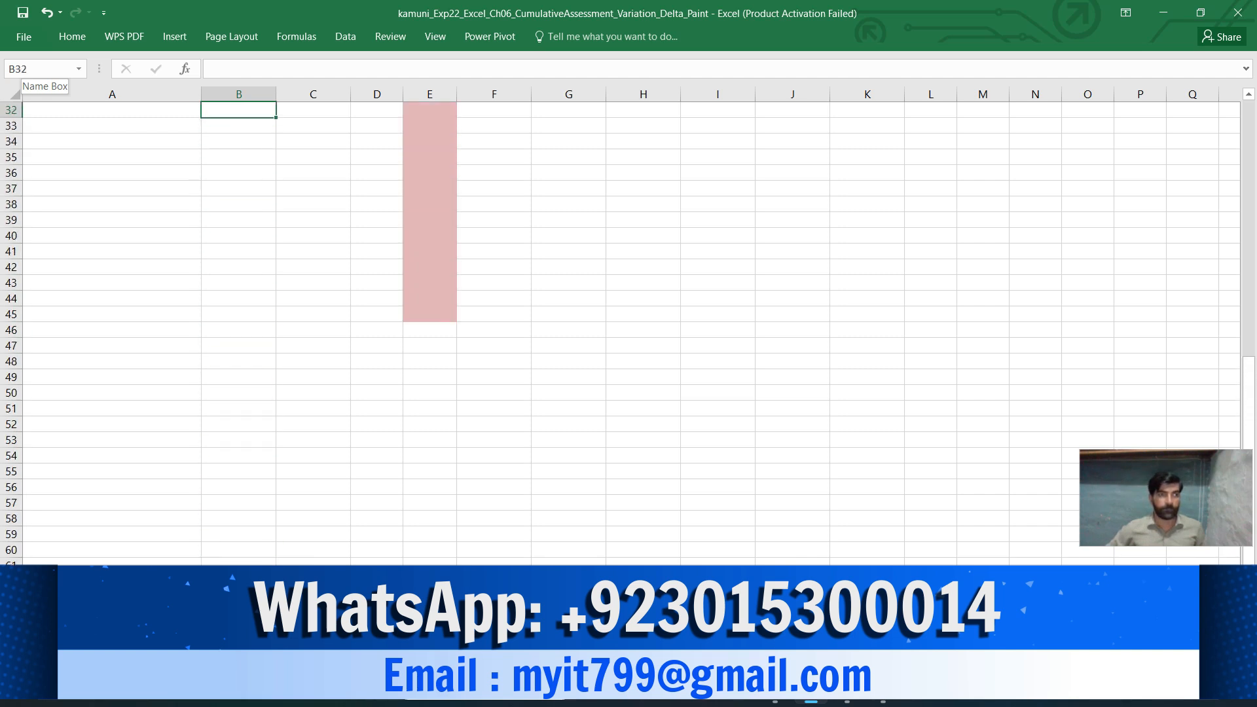
key(Up)
key(Up)
key(Up)
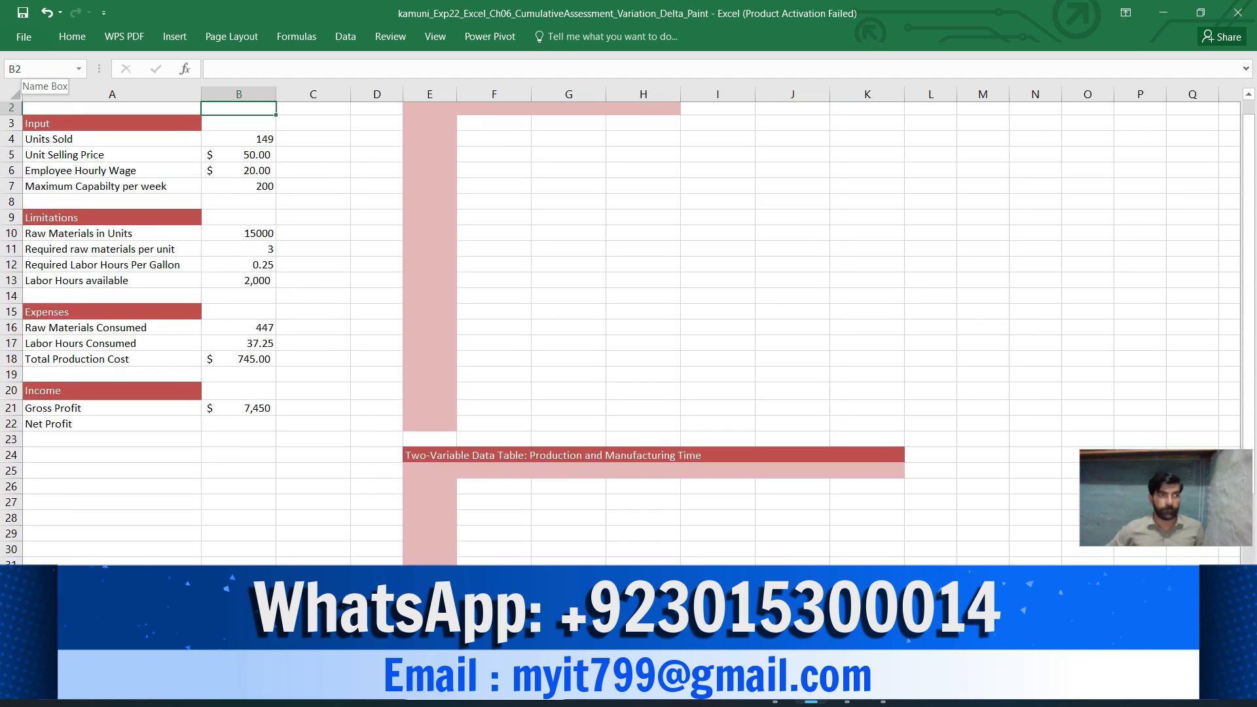
key(Down)
key(Down)
key(Down)
key(Down)
key(Down)
key(Down)
key(Down)
key(Down)
key(Down)
key(Down)
key(Down)
key(Down)
key(Down)
key(Down)
key(Down)
key(Down)
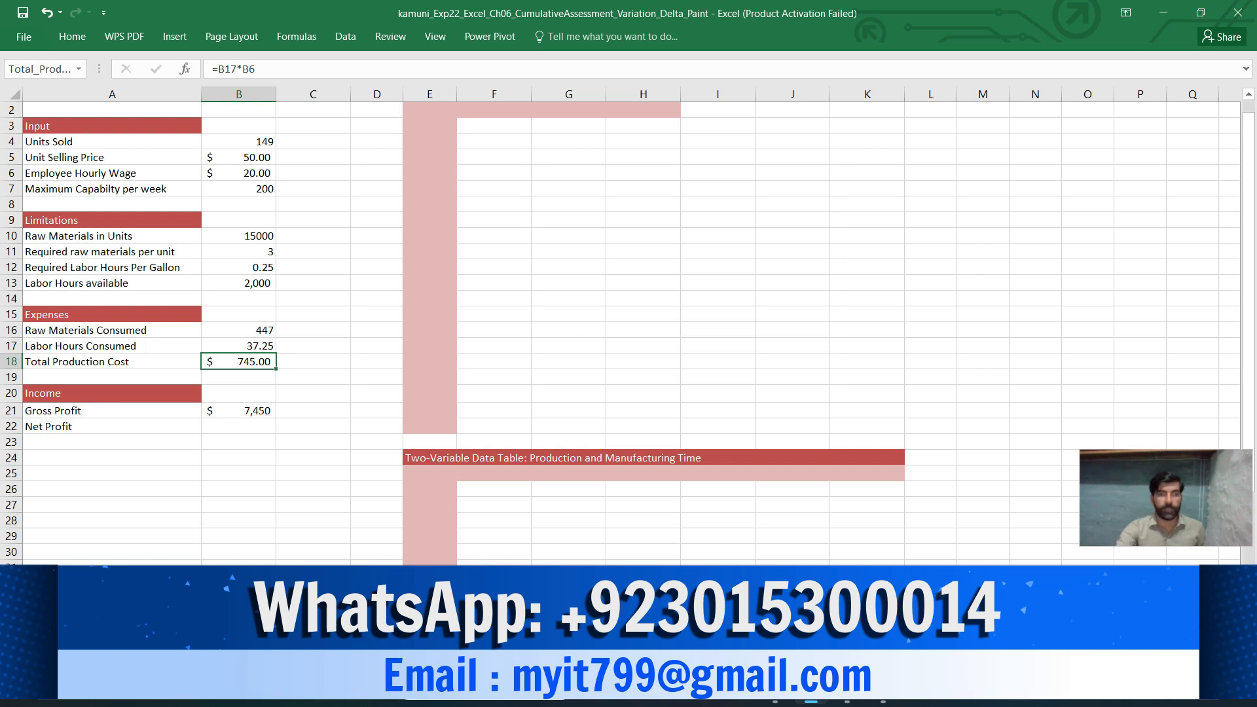
- Recheck instruction 2 in the Word document and name cell B21 Gross_Profit in the Delta Paint workbook in Excel
click(774, 695)
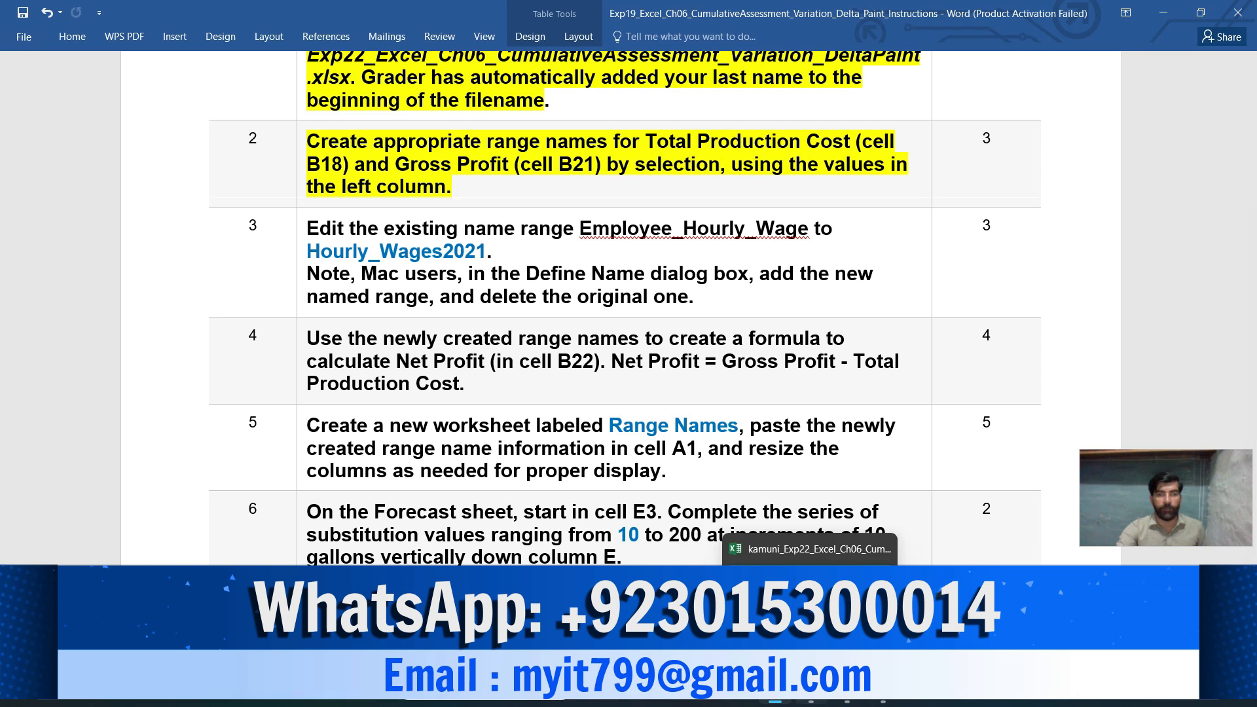
click(811, 695)
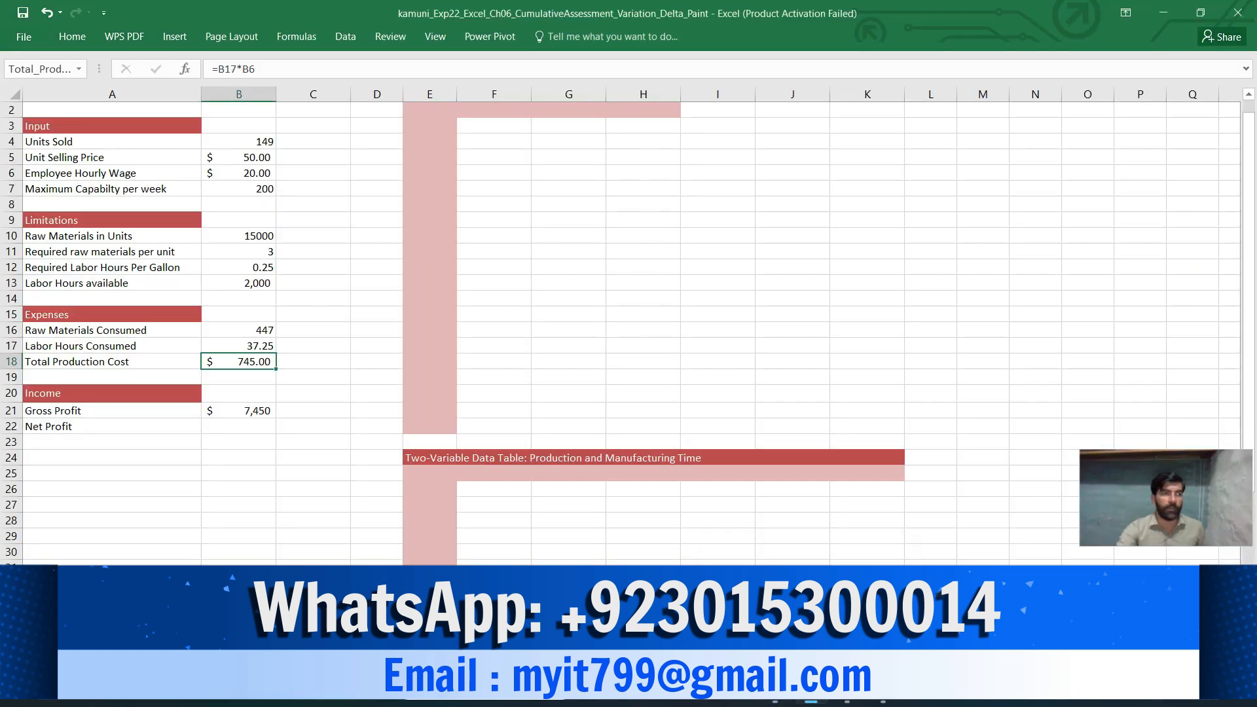
key(Down)
key(Down)
key(Down)
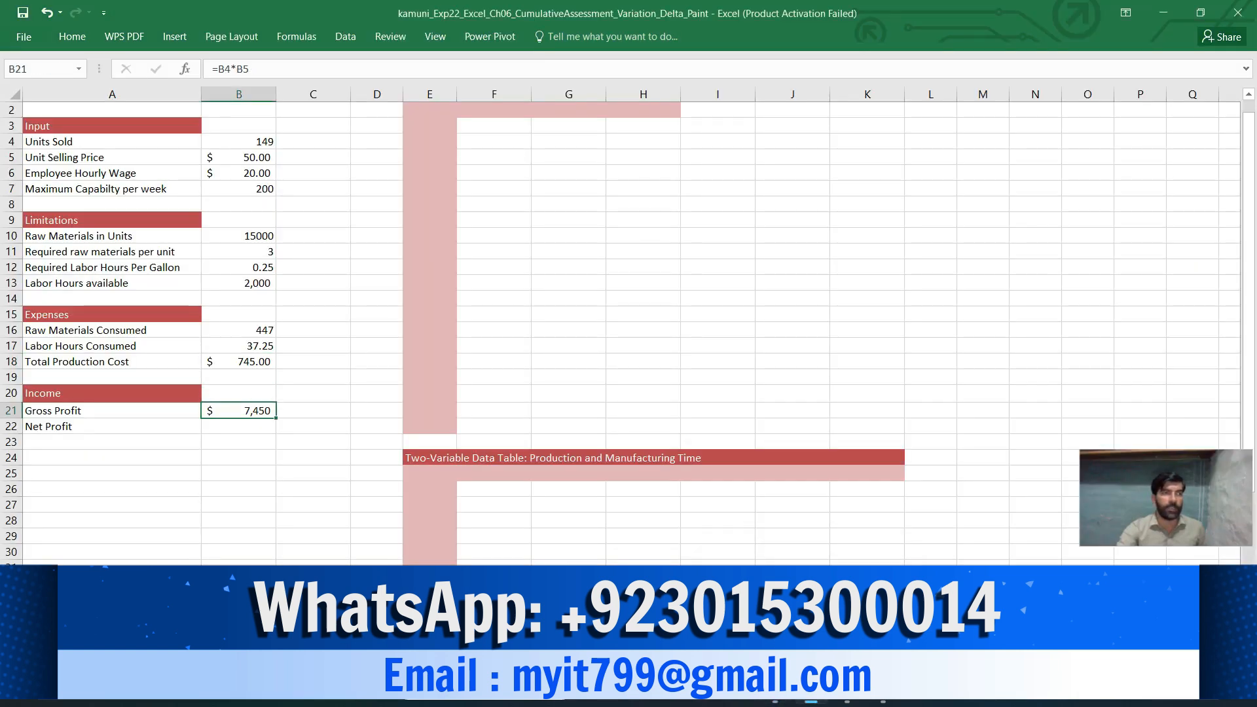
click(39, 69)
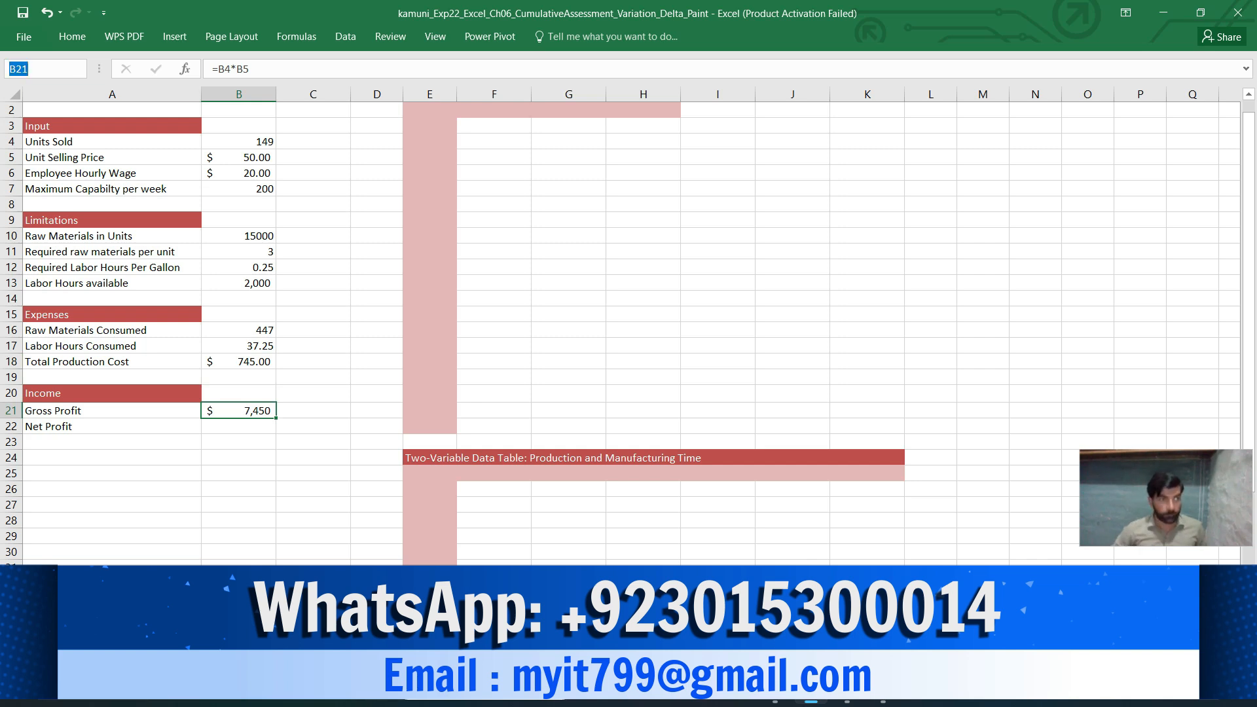
key(BackSpace)
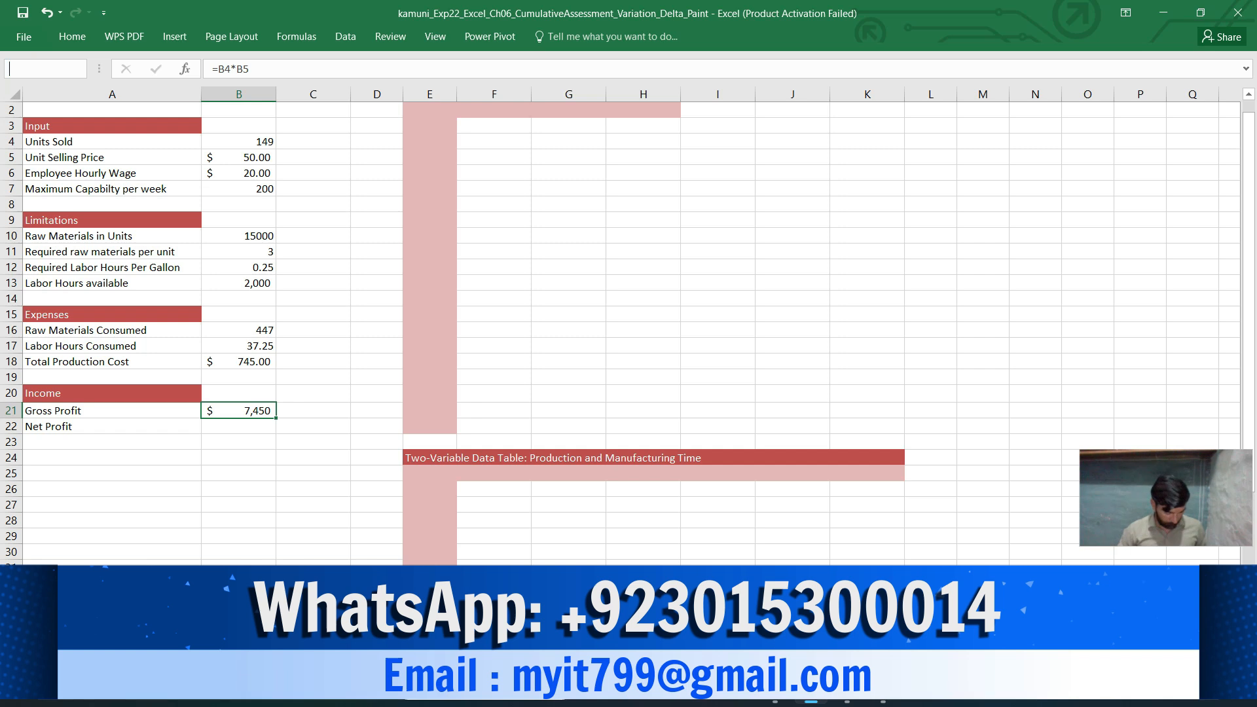
text(Gro)
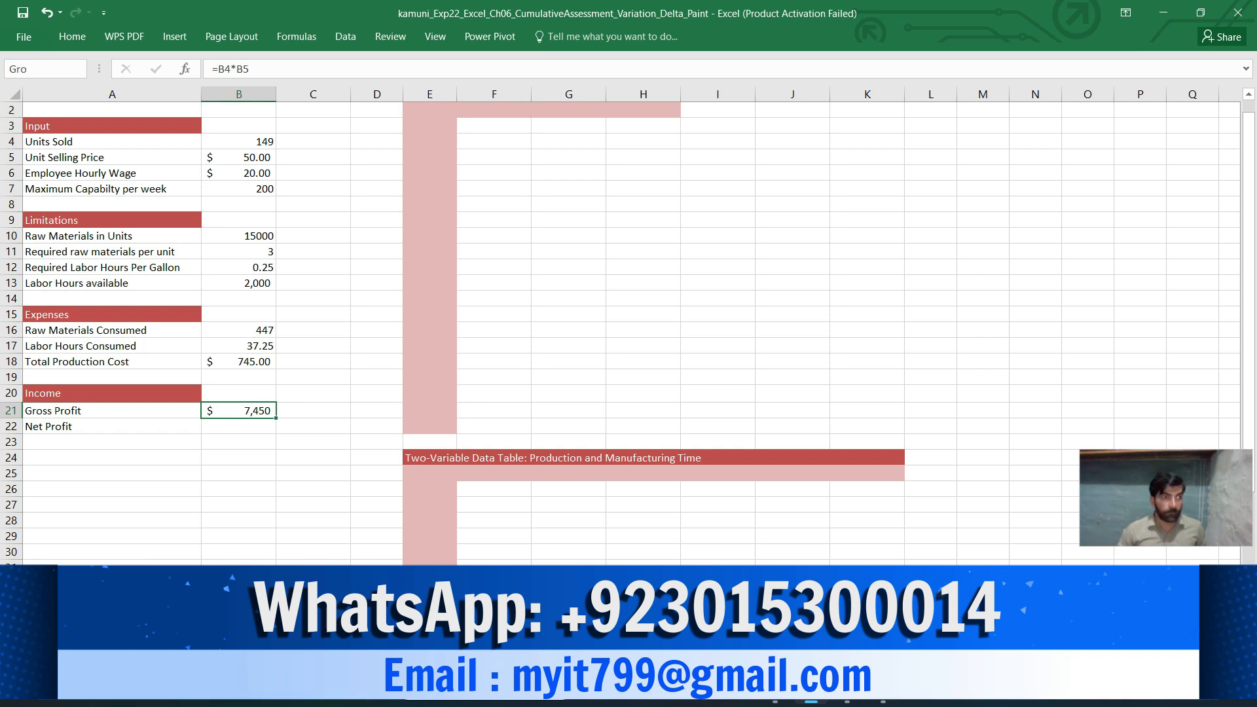
text(ss)
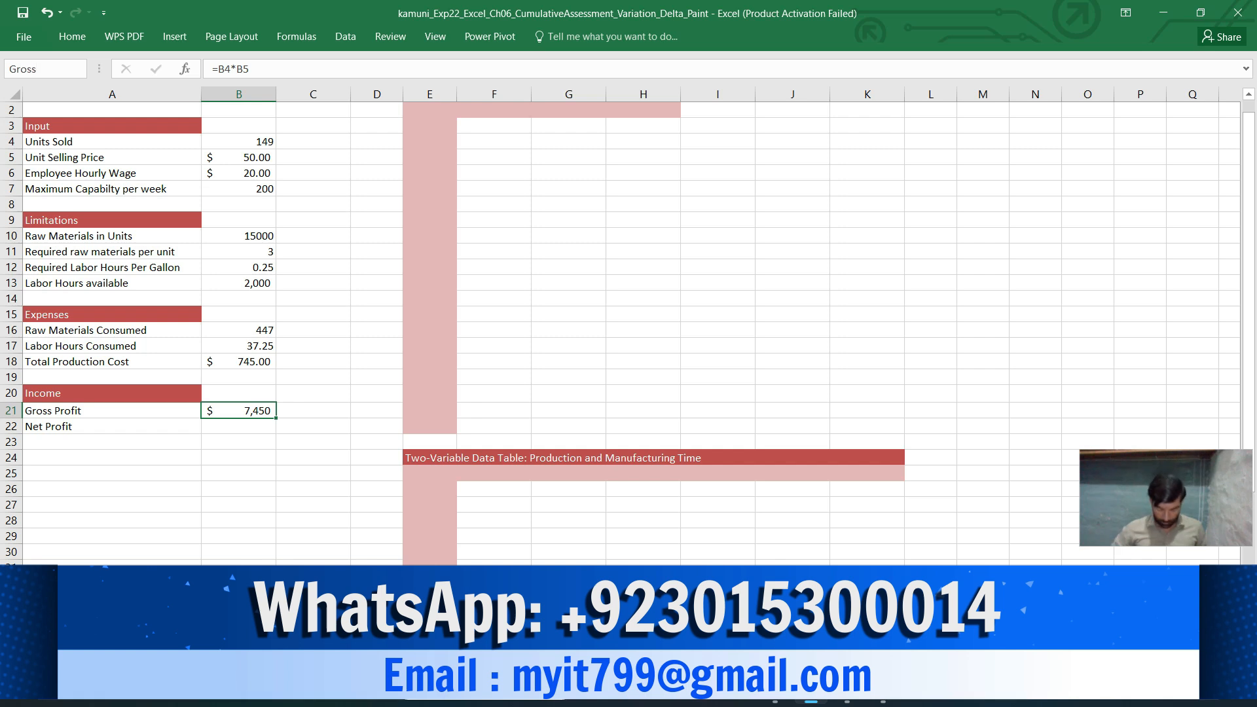
text(_)
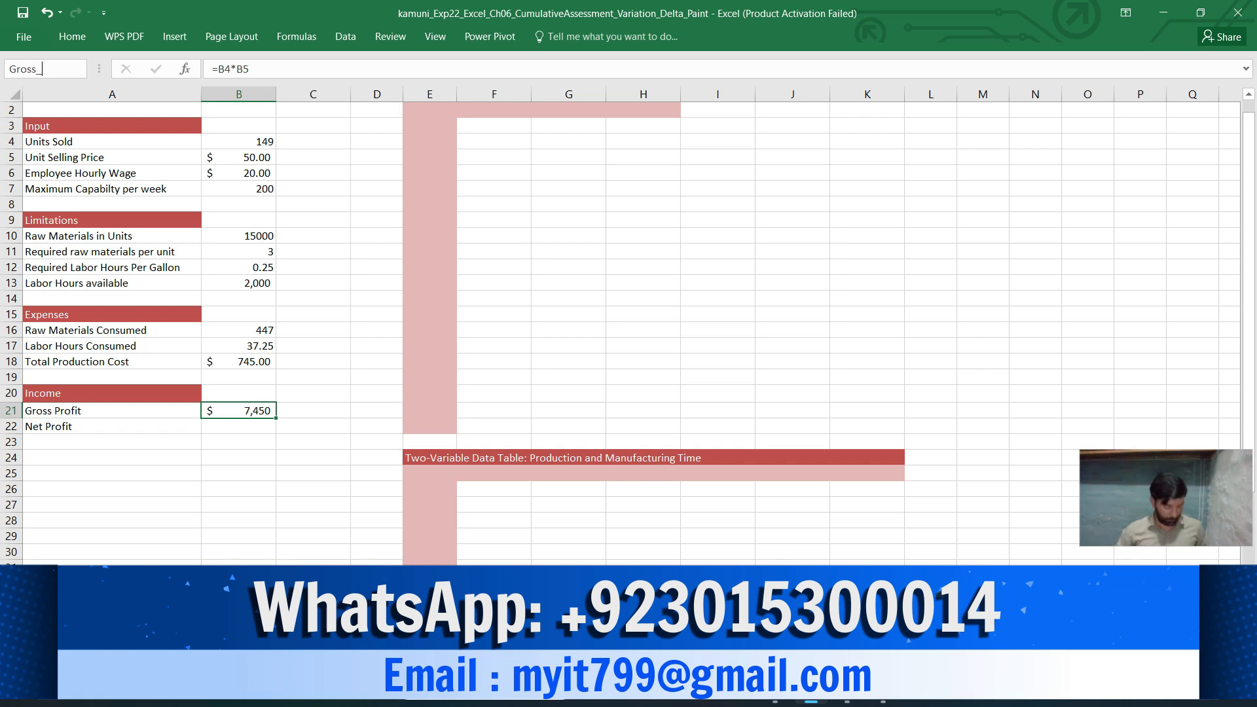
text(Pr)
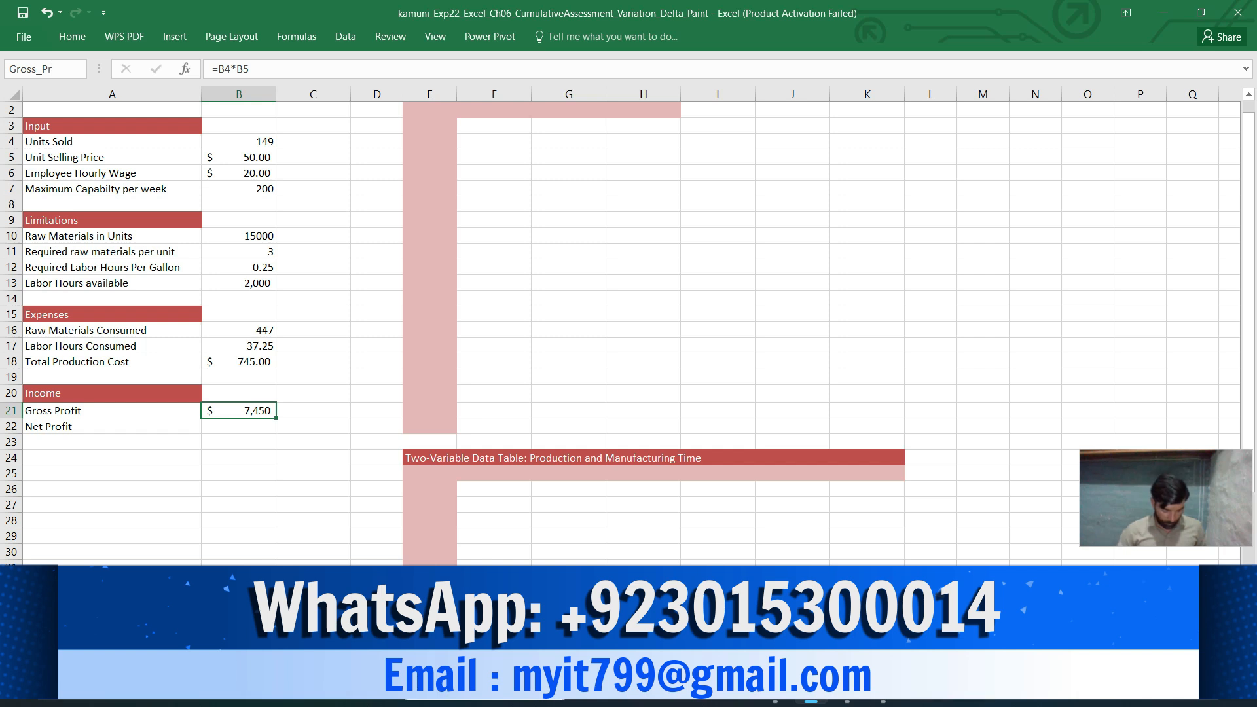
text(ofit)
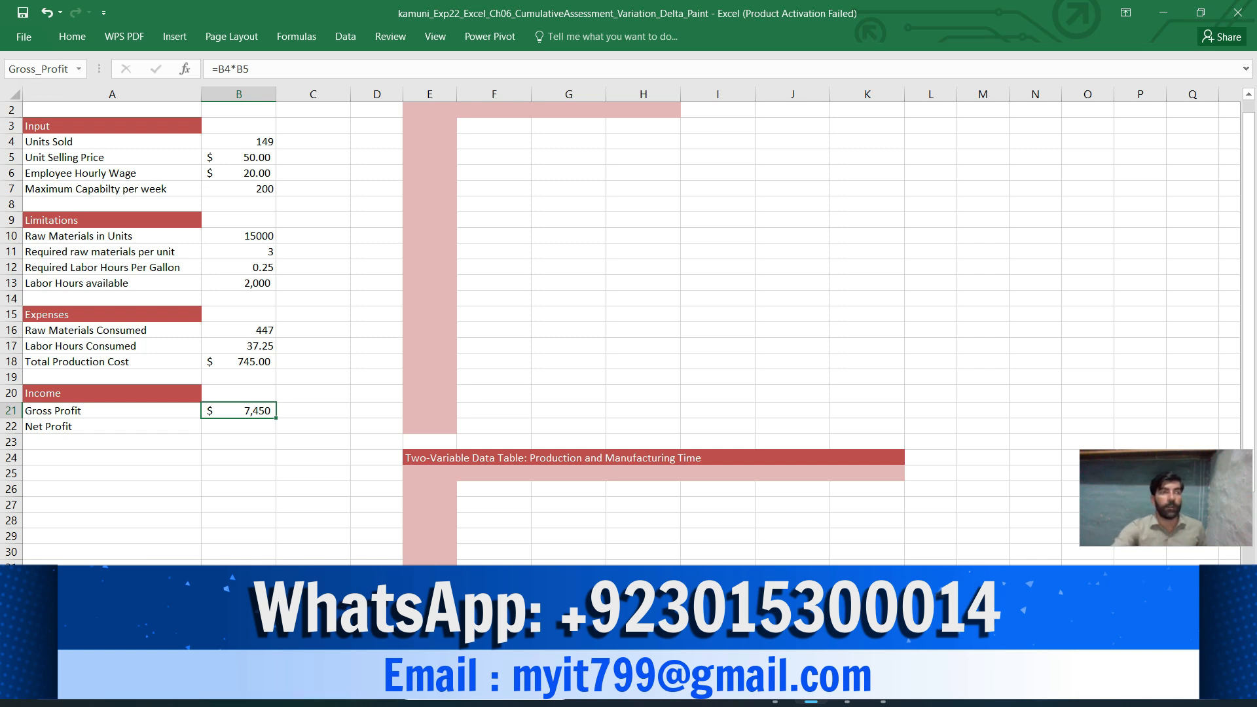
key(Down)
key(Down)
key(Down)
click(238, 411)
- Highlight instruction 3, about renaming Employee_Hourly_Wage, in yellow in the Word document and return to the Delta Paint workbook in Excel
mouse_move(775, 688)
click(775, 613)
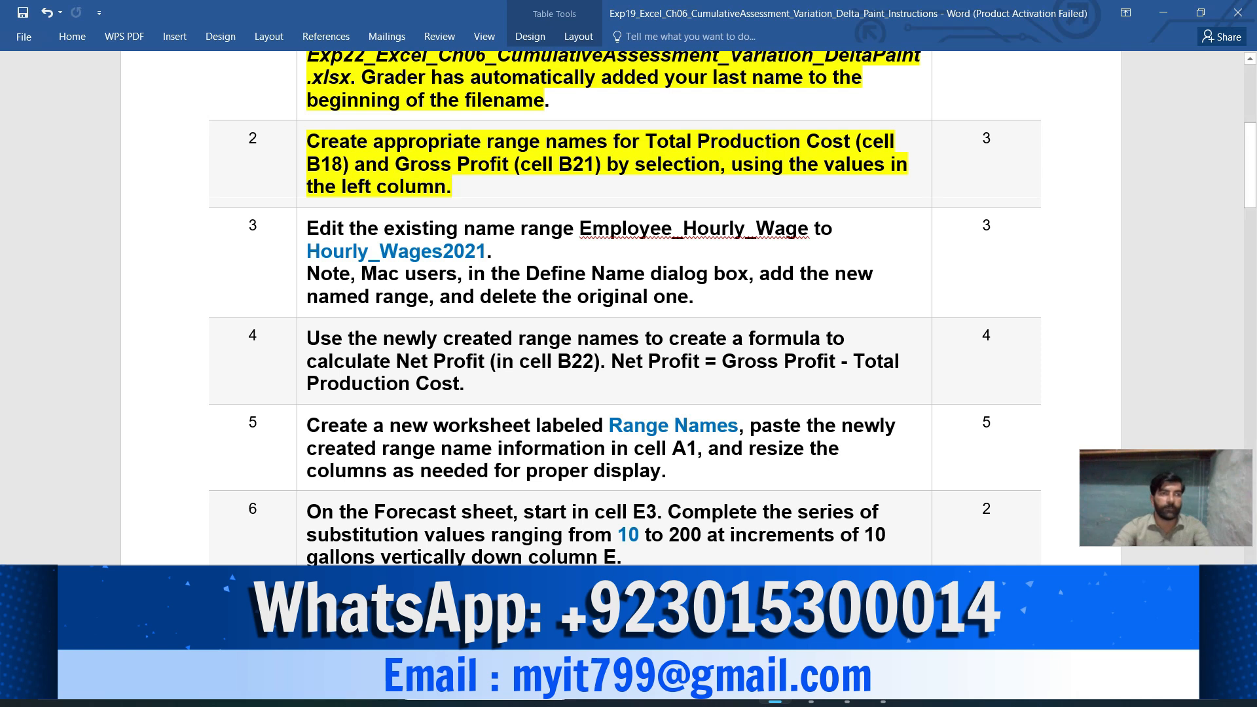
click(301, 246)
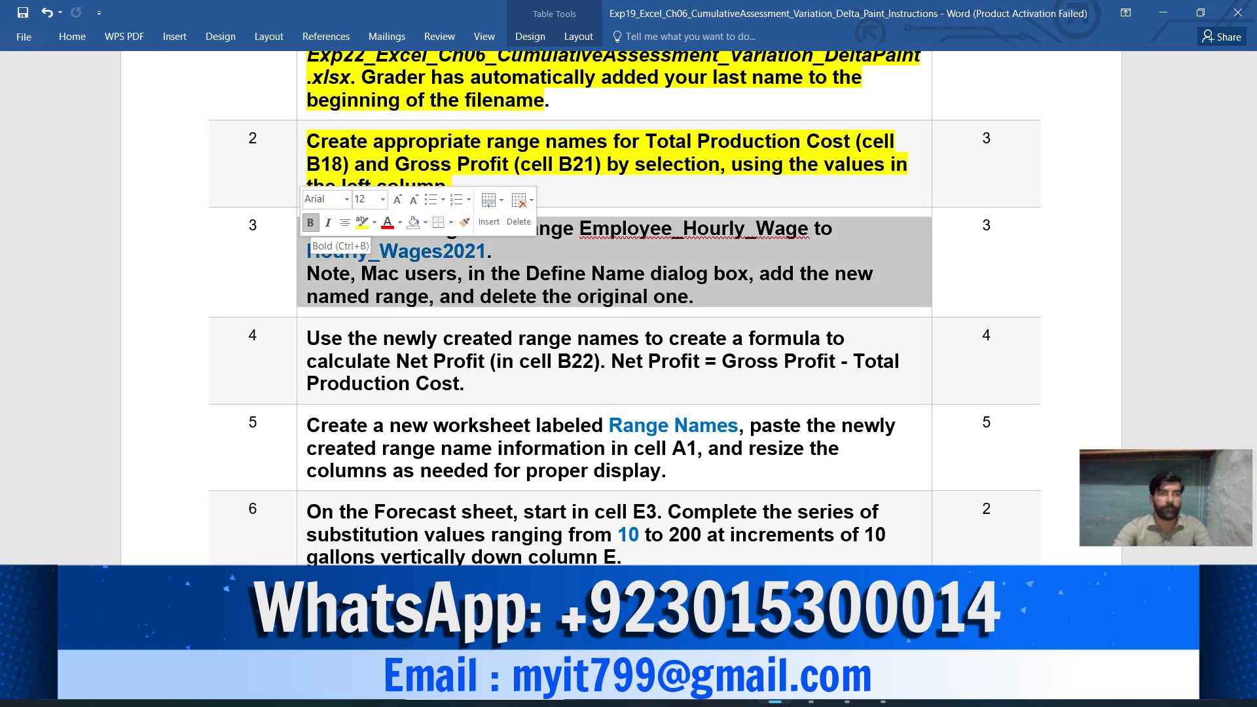
click(362, 223)
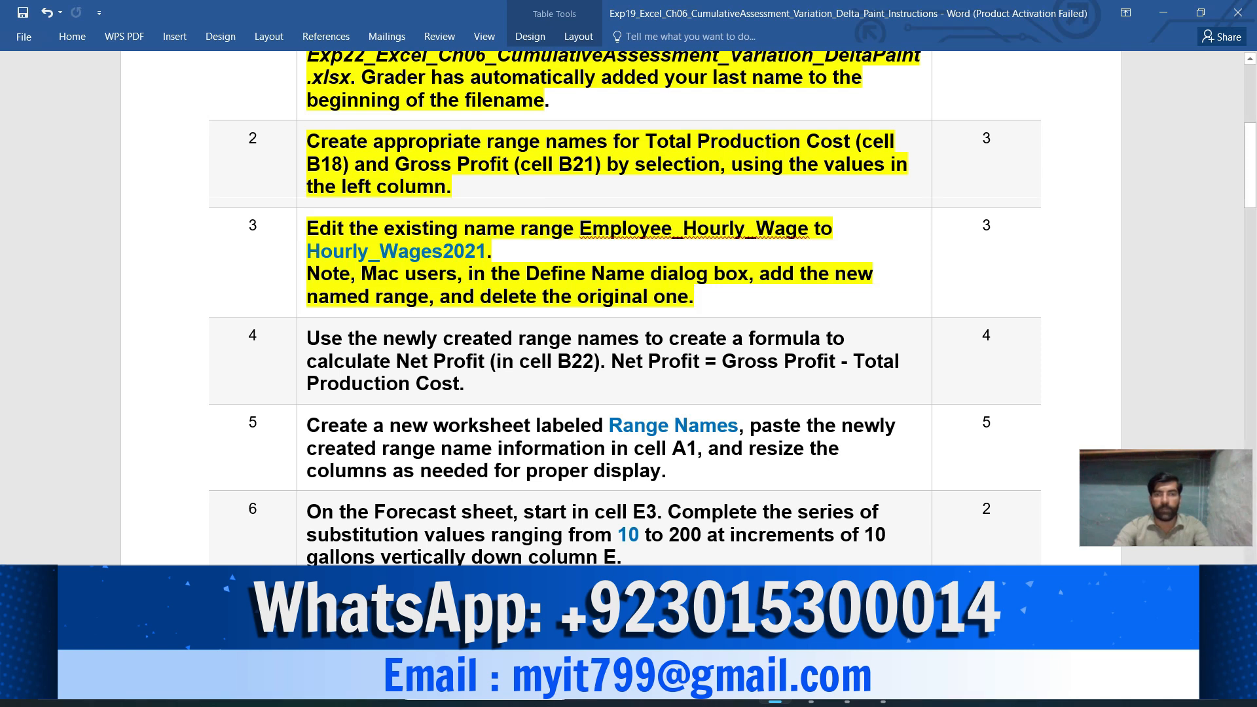
scroll(624, 308, down, 3)
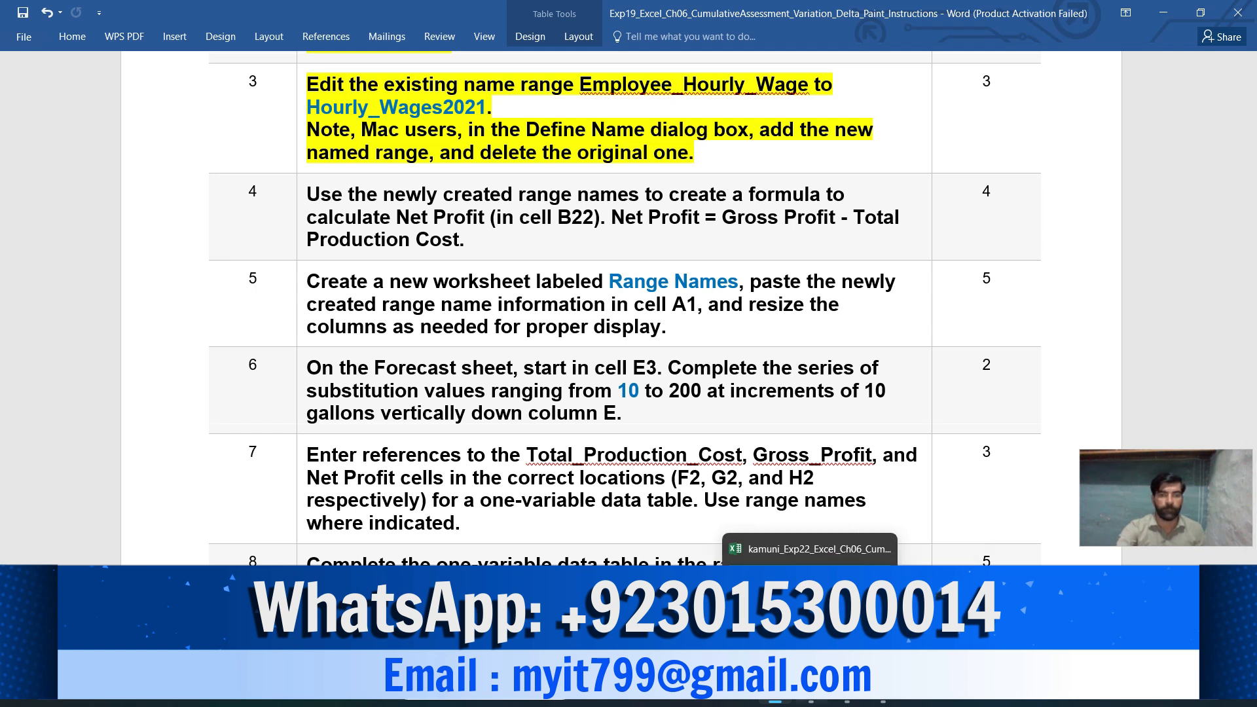
click(811, 688)
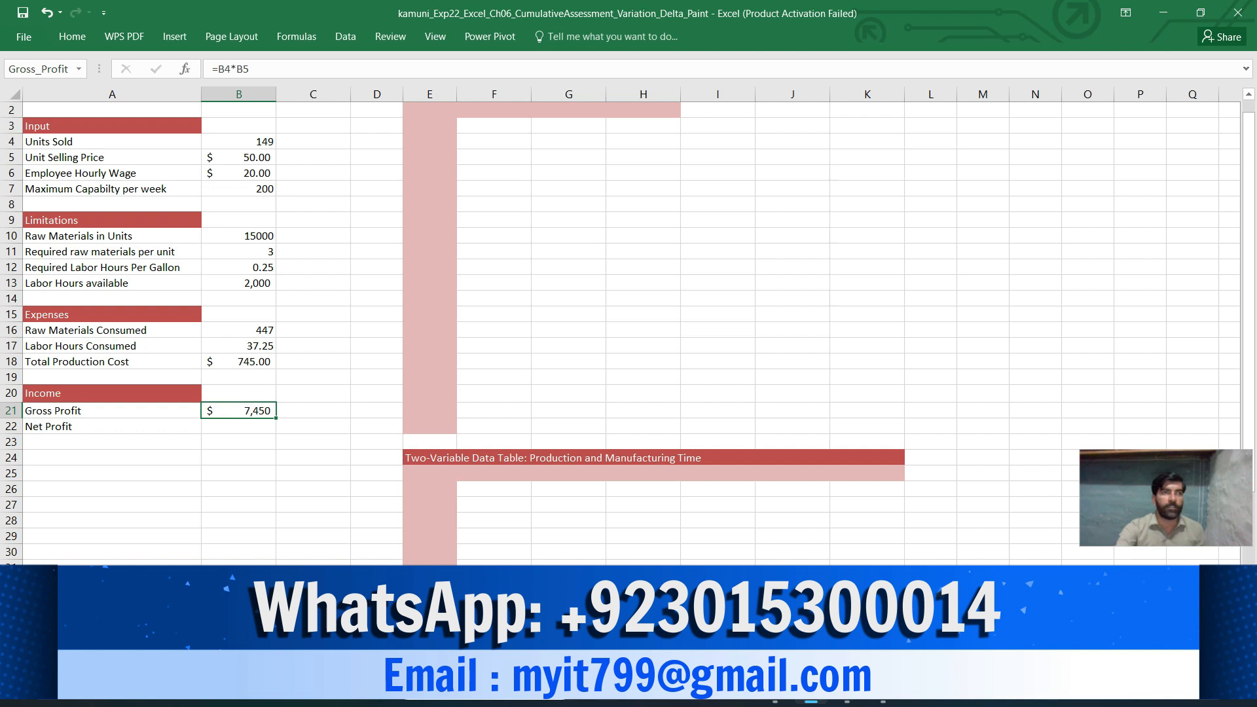
click(296, 36)
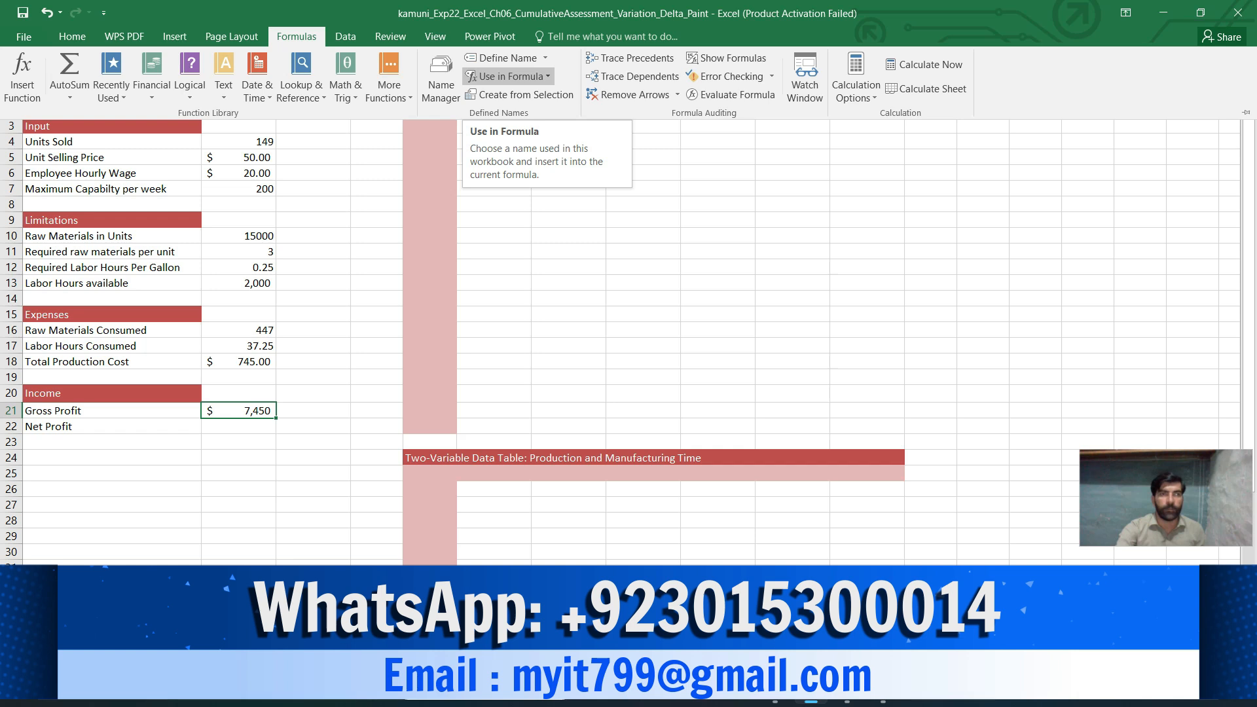
click(504, 58)
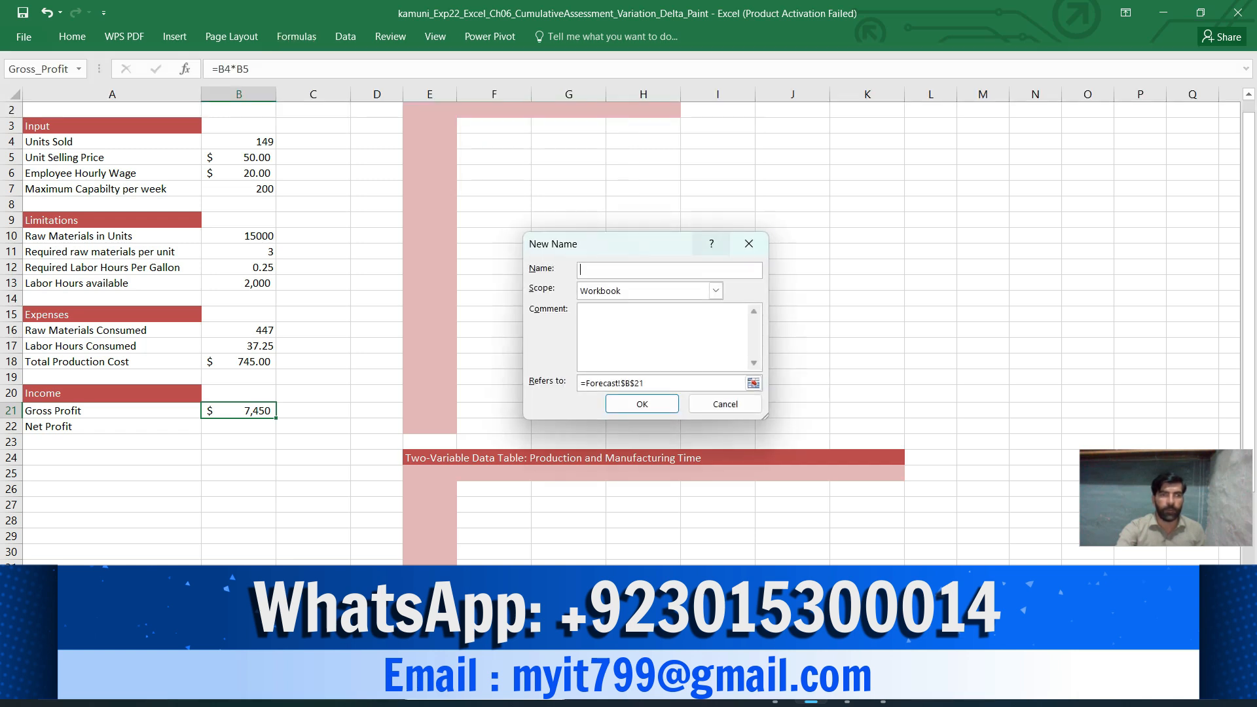
click(749, 243)
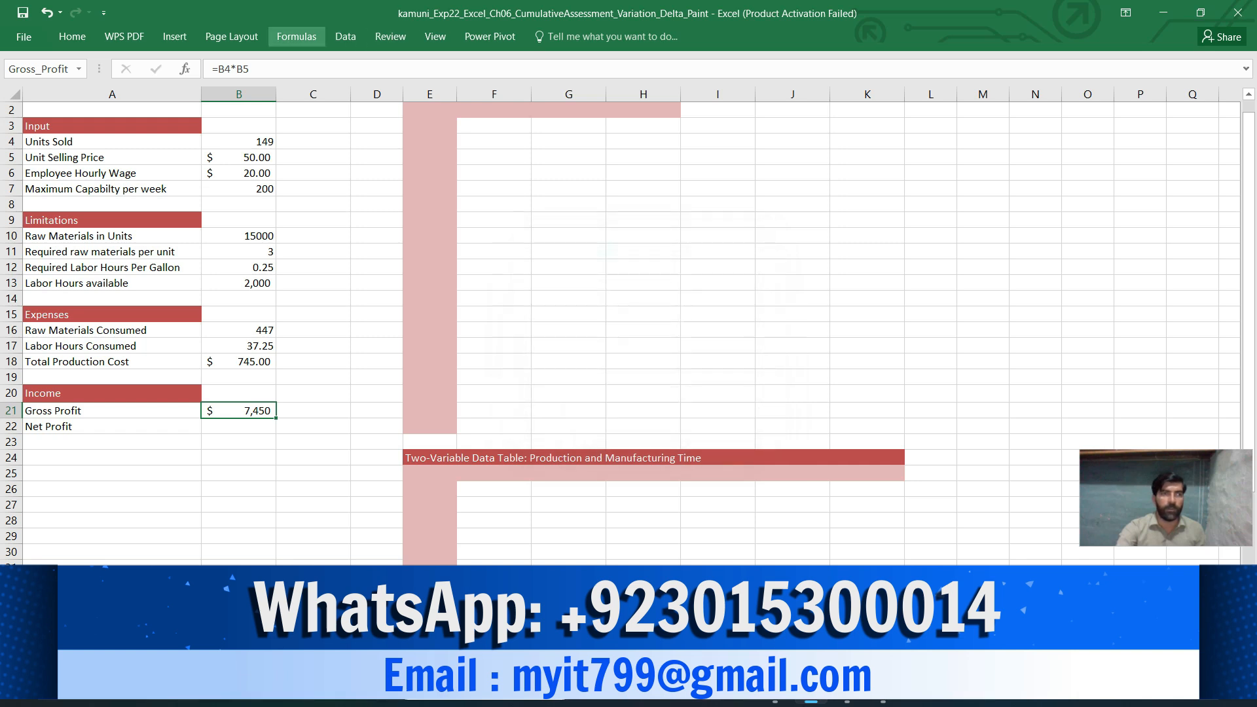
click(297, 36)
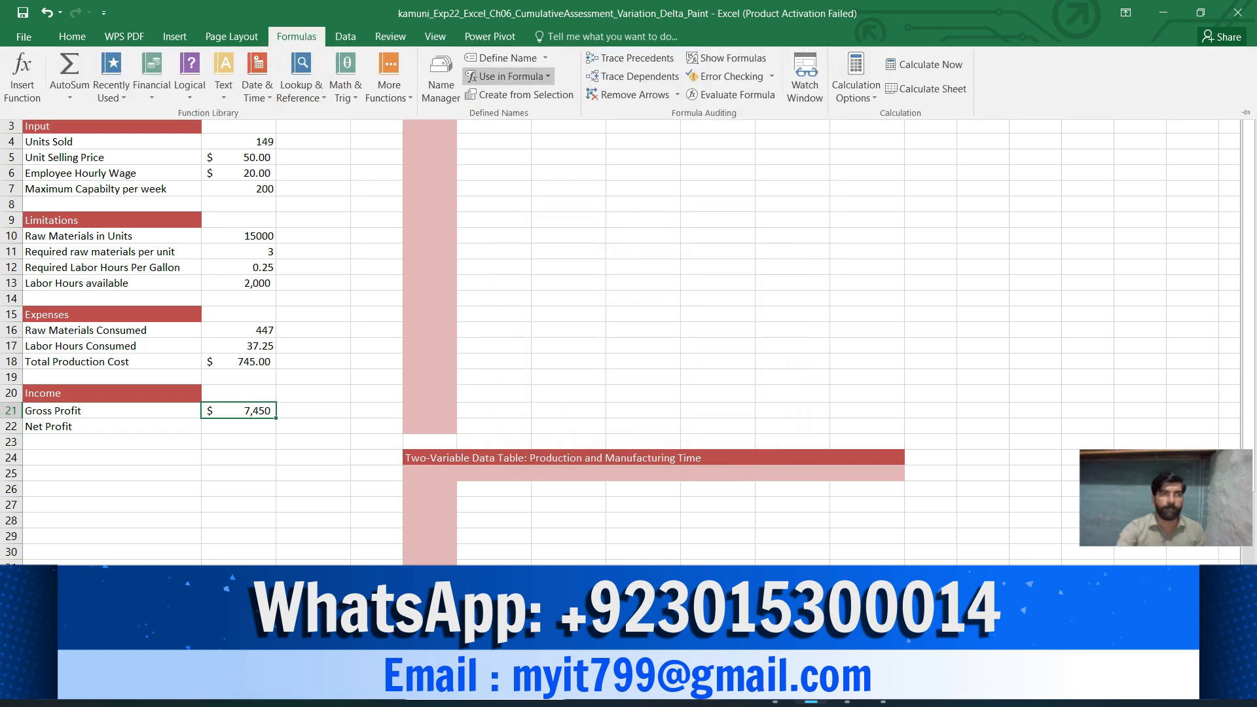
click(507, 76)
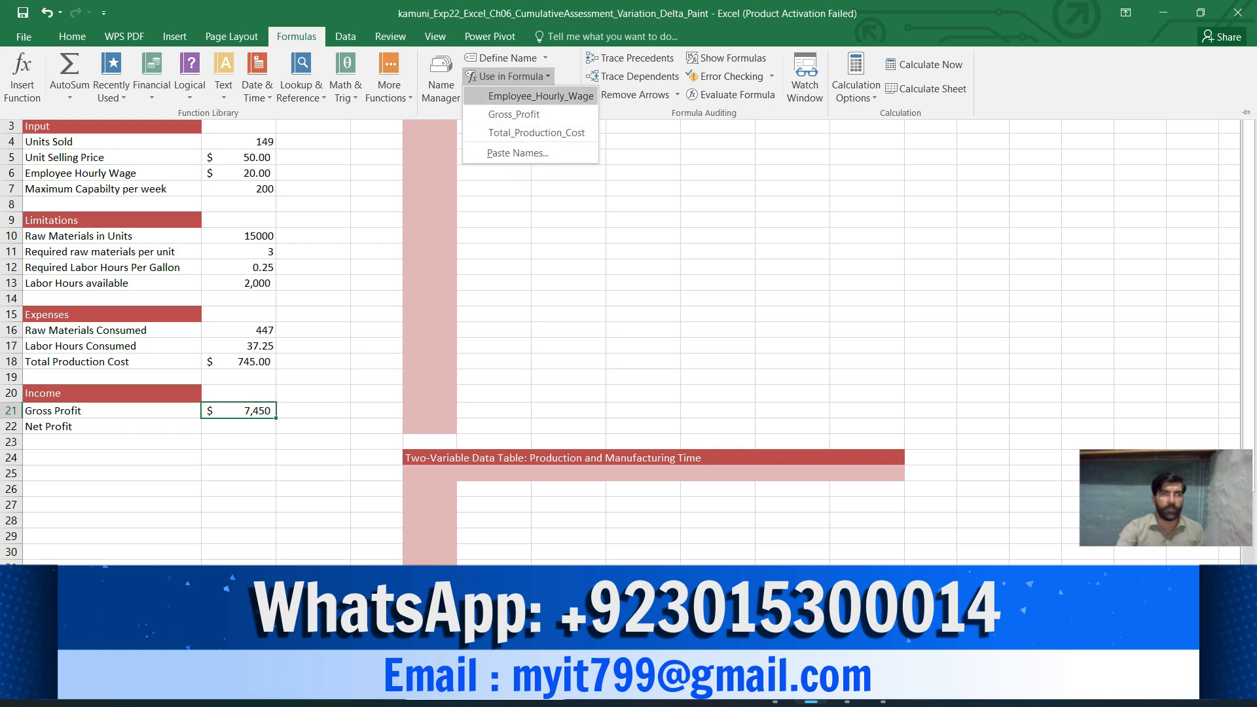
click(541, 95)
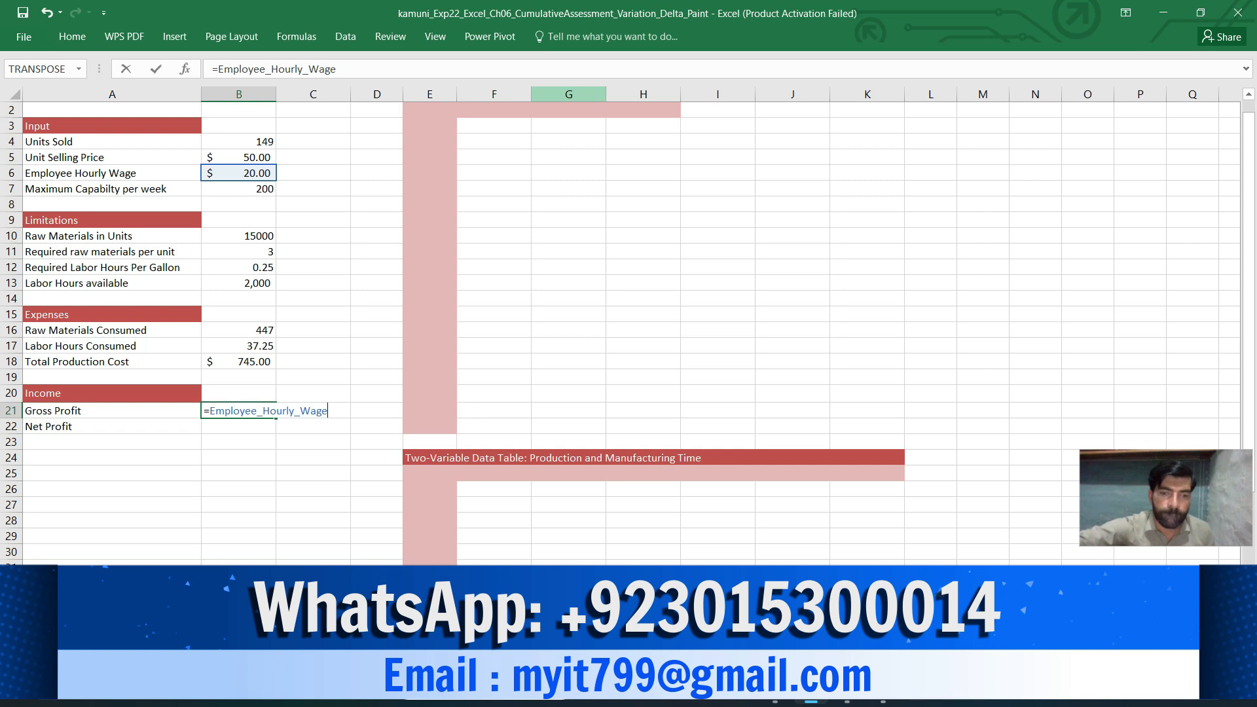
click(393, 396)
right_click(402, 400)
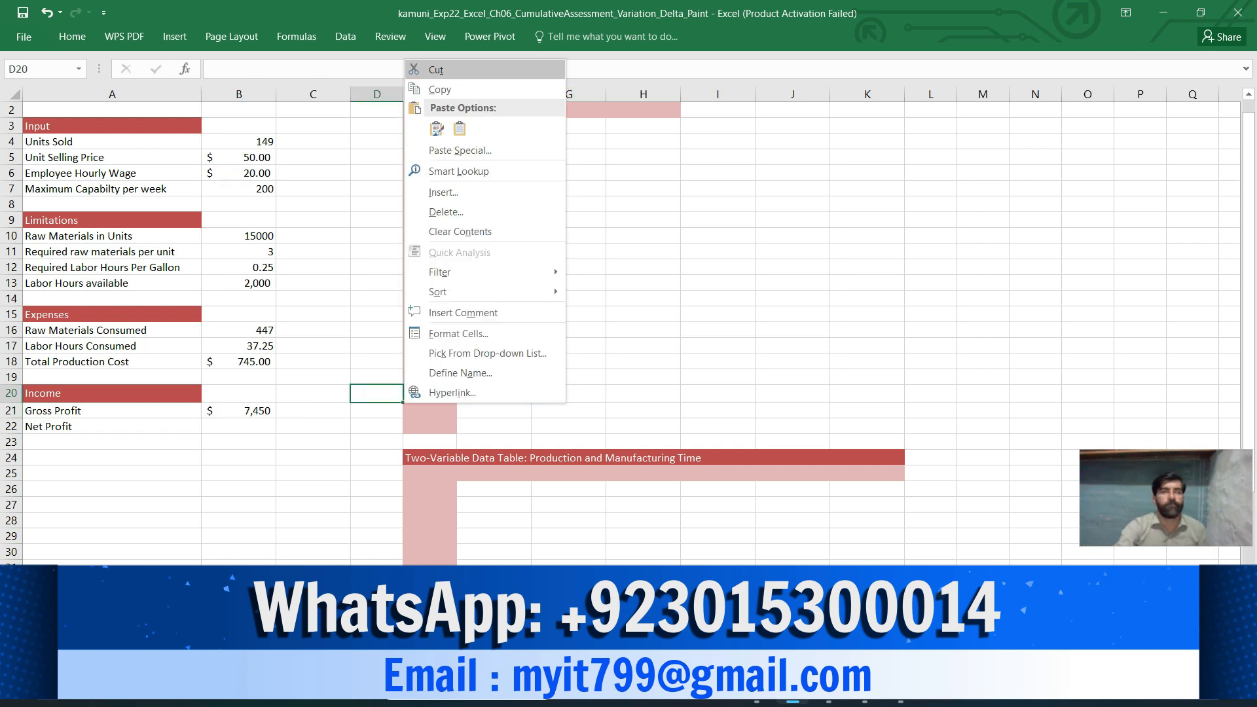
key(Escape)
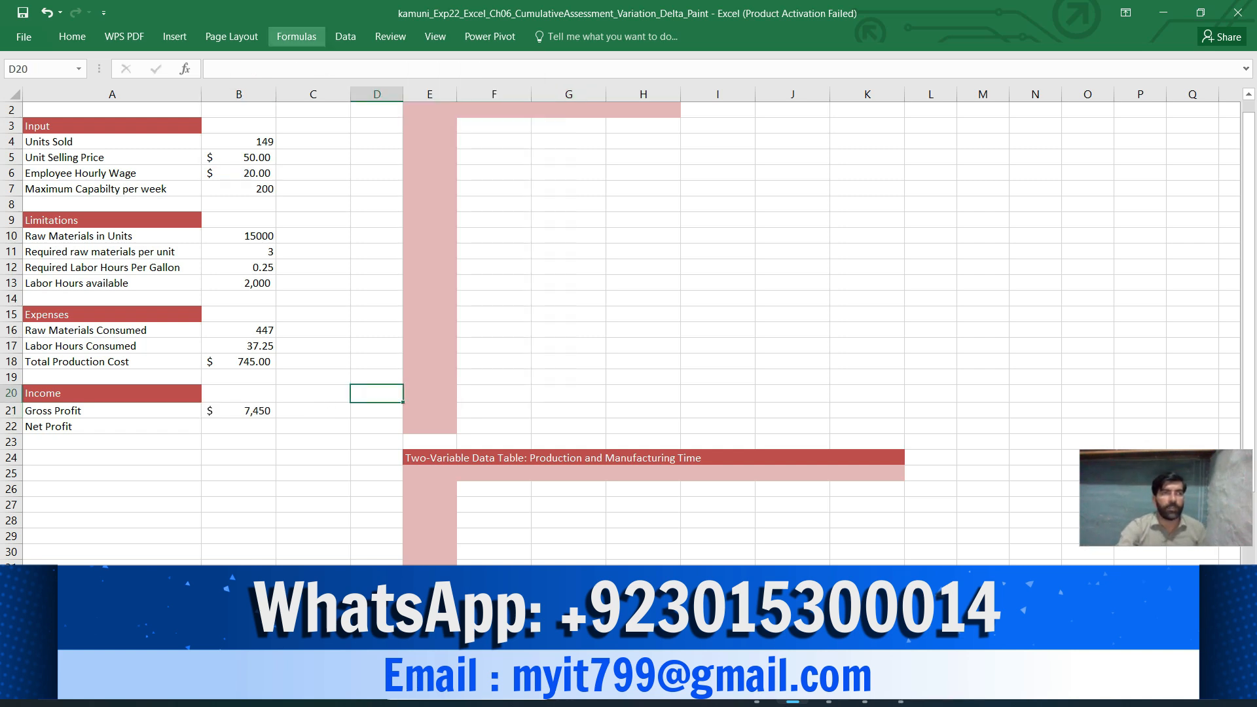
- Rename the existing range name Employee_Hourly_Wage to Hourly_Wages2021 in the Name Manager, checking the new name against instruction 3 in Word
click(297, 36)
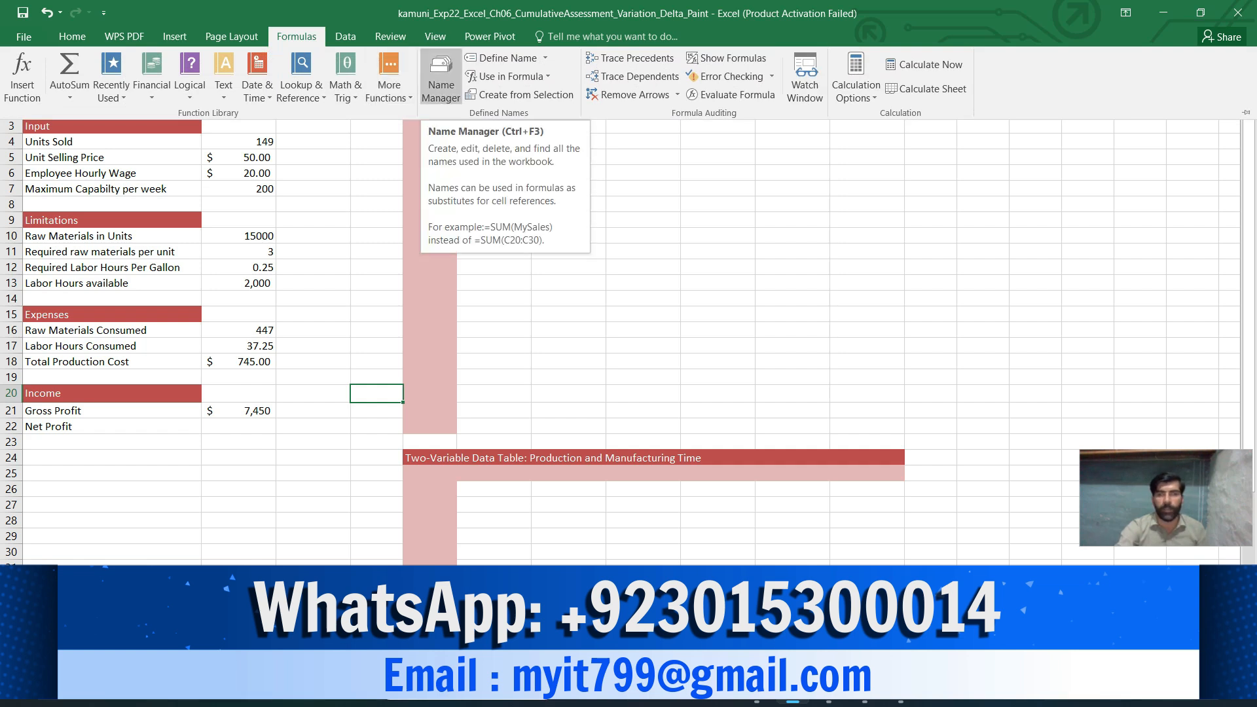
click(441, 77)
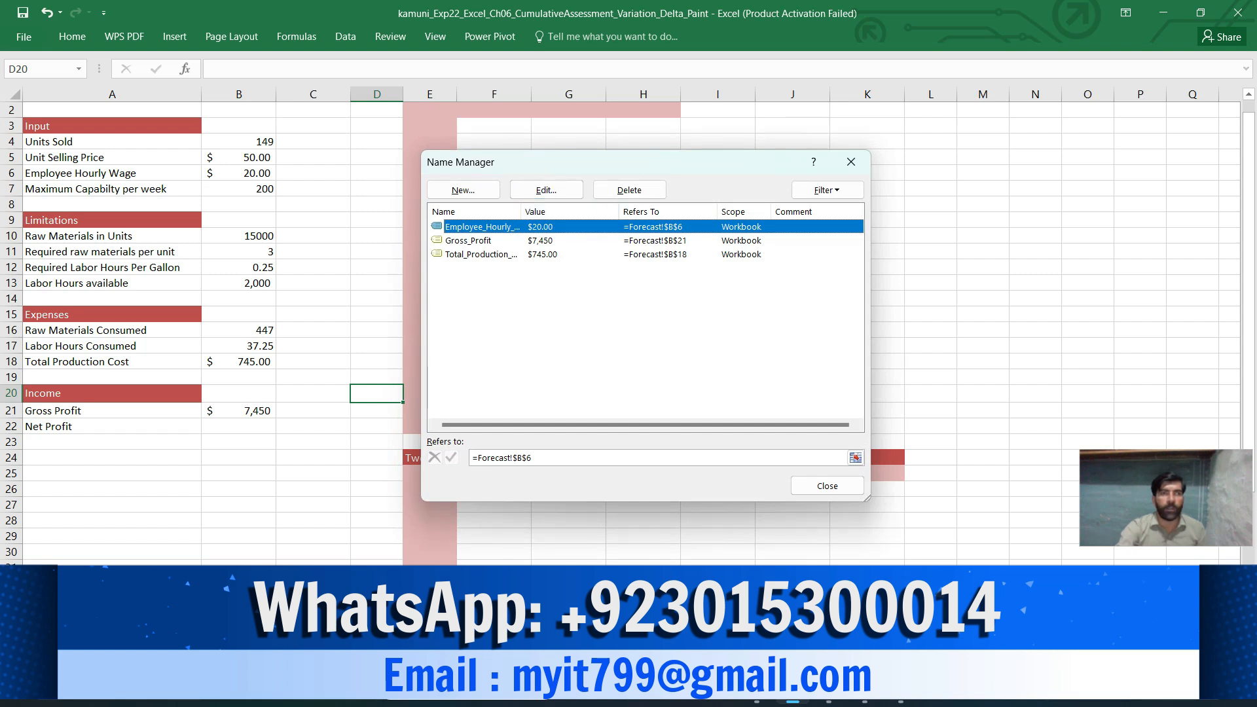
click(546, 190)
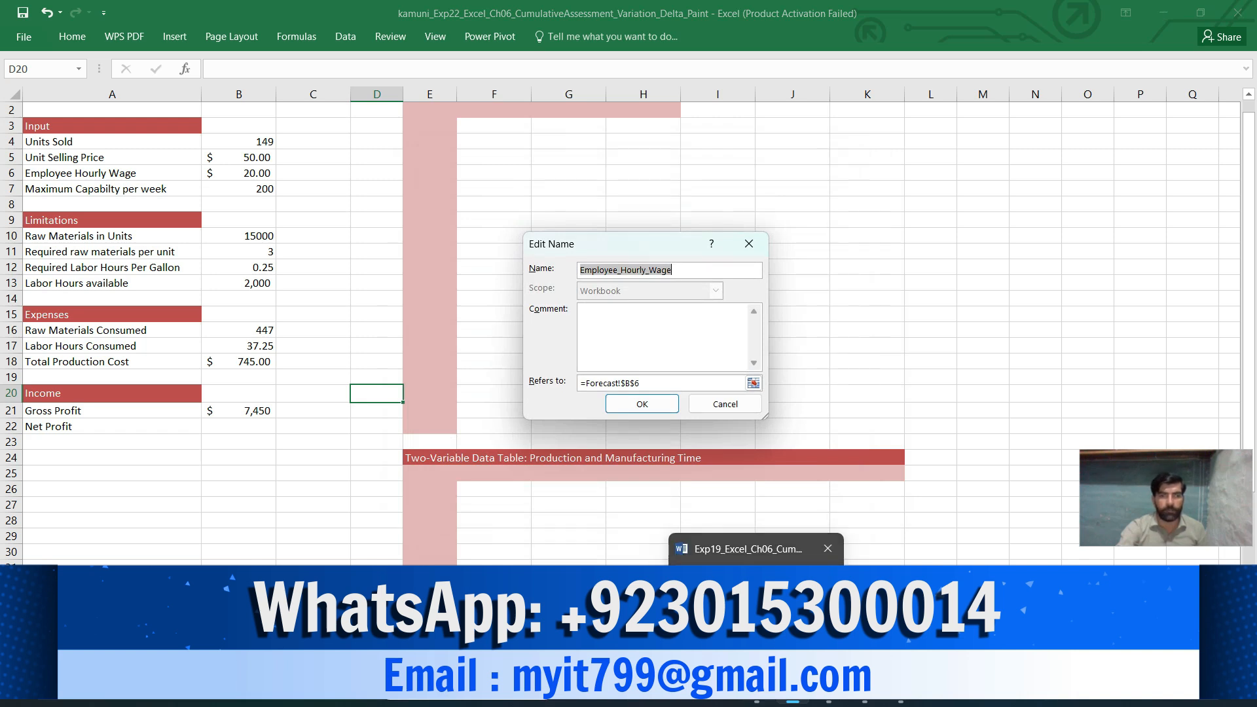
click(756, 689)
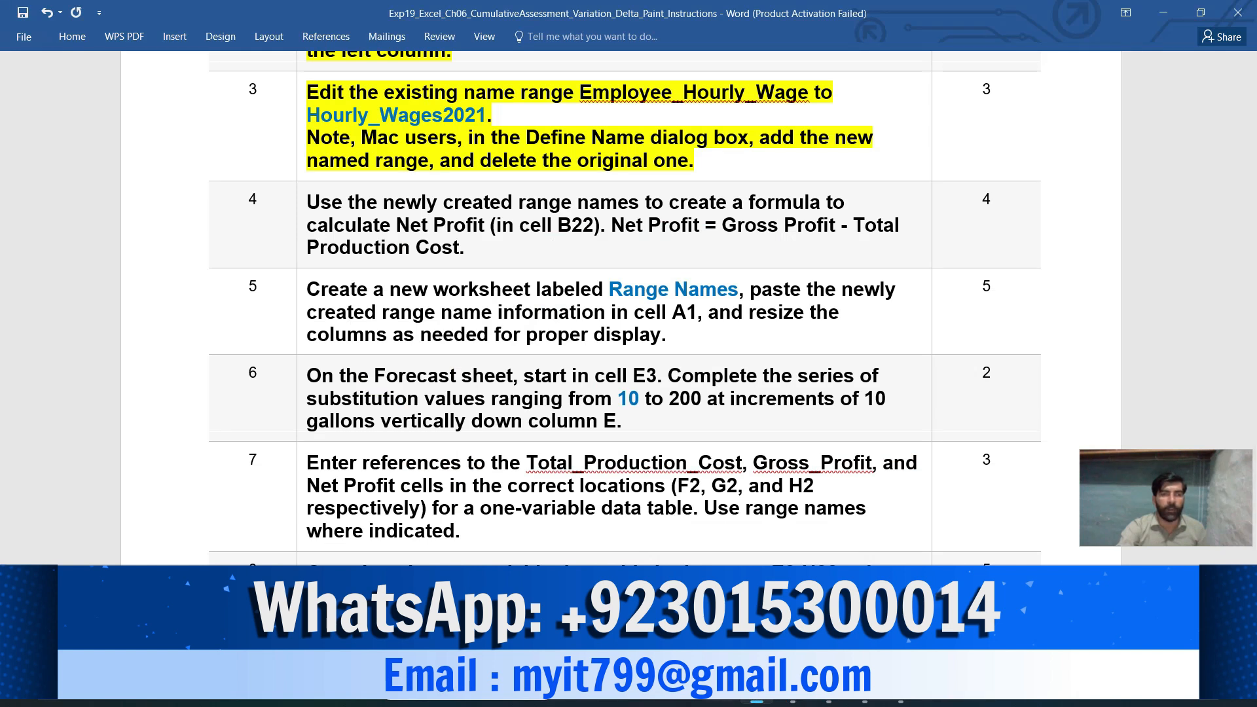
mouse_move(792, 694)
click(792, 549)
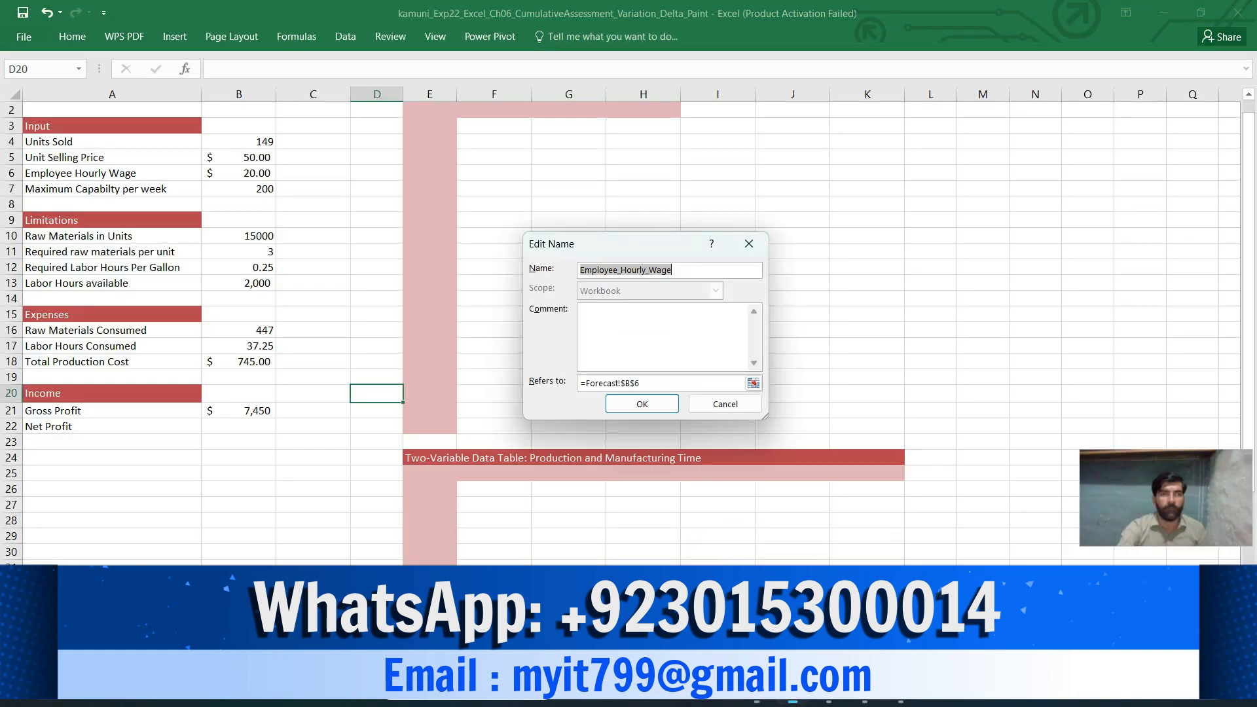
click(675, 270)
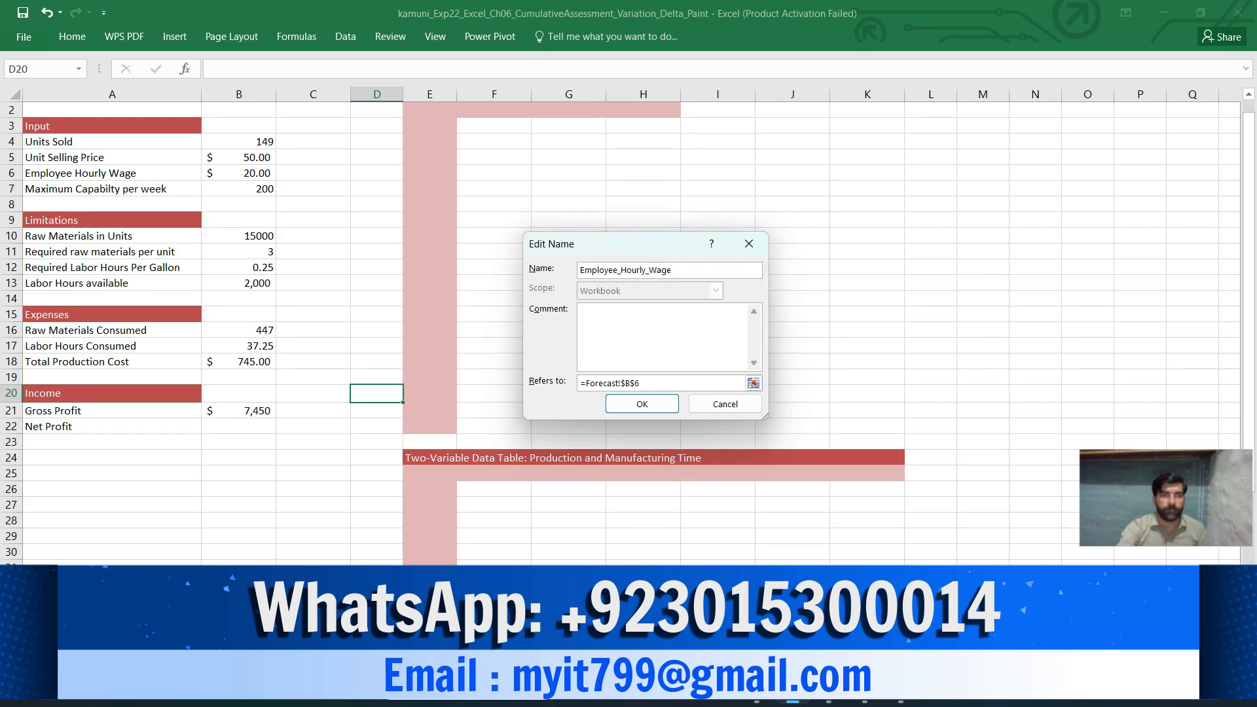
key(BackSpace)
key(BackSpace)
key(BackSpace)
key(BackSpace)
key(BackSpace)
key(BackSpace)
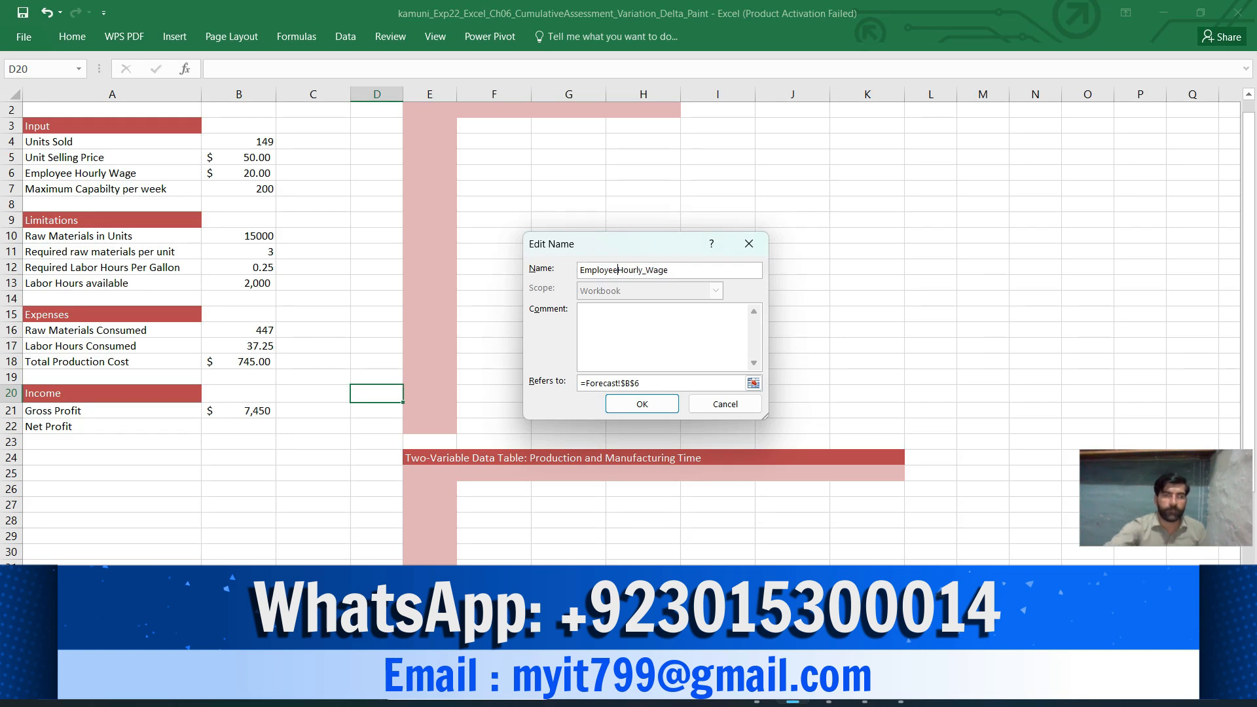
key(BackSpace)
key(BackSpace)
key(BackSpace)
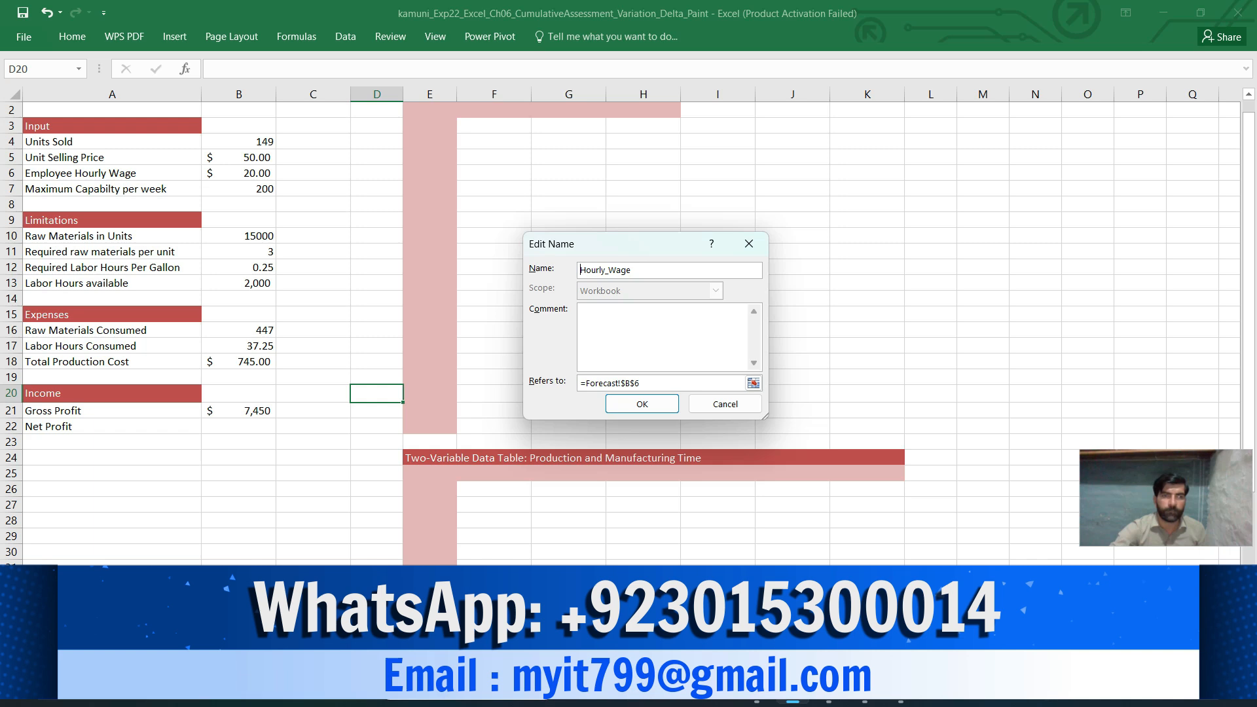
text(s2)
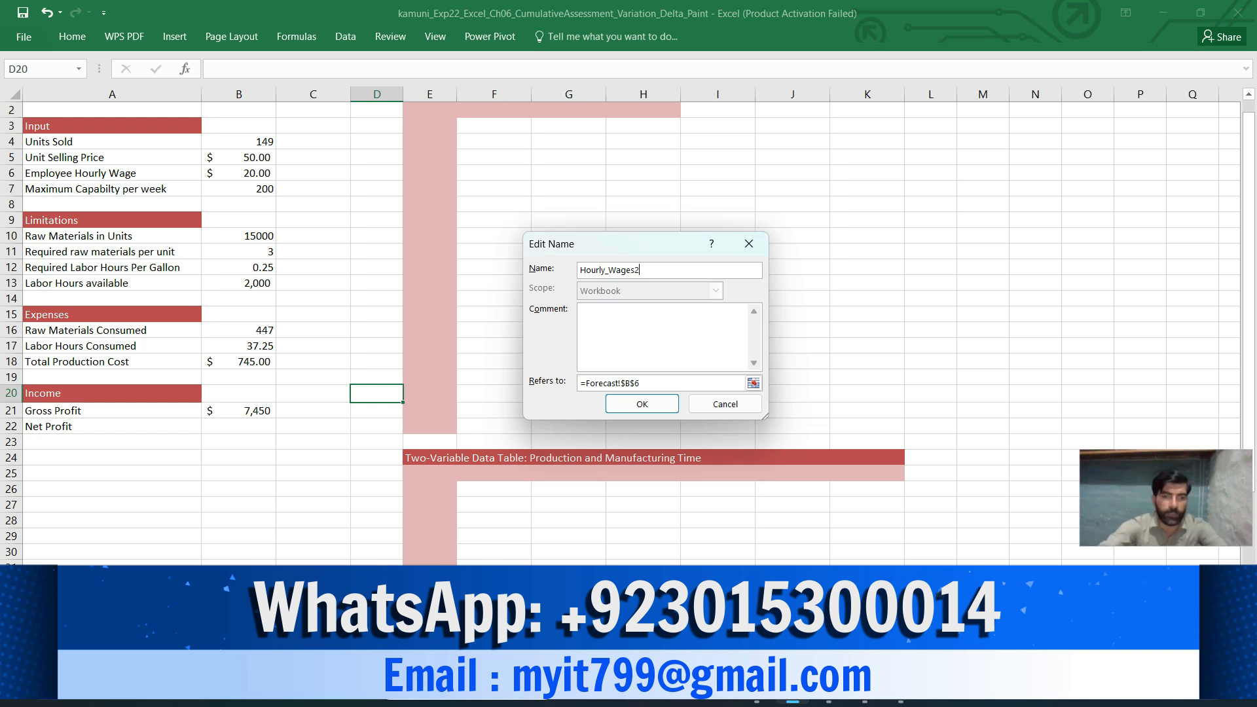
text(021)
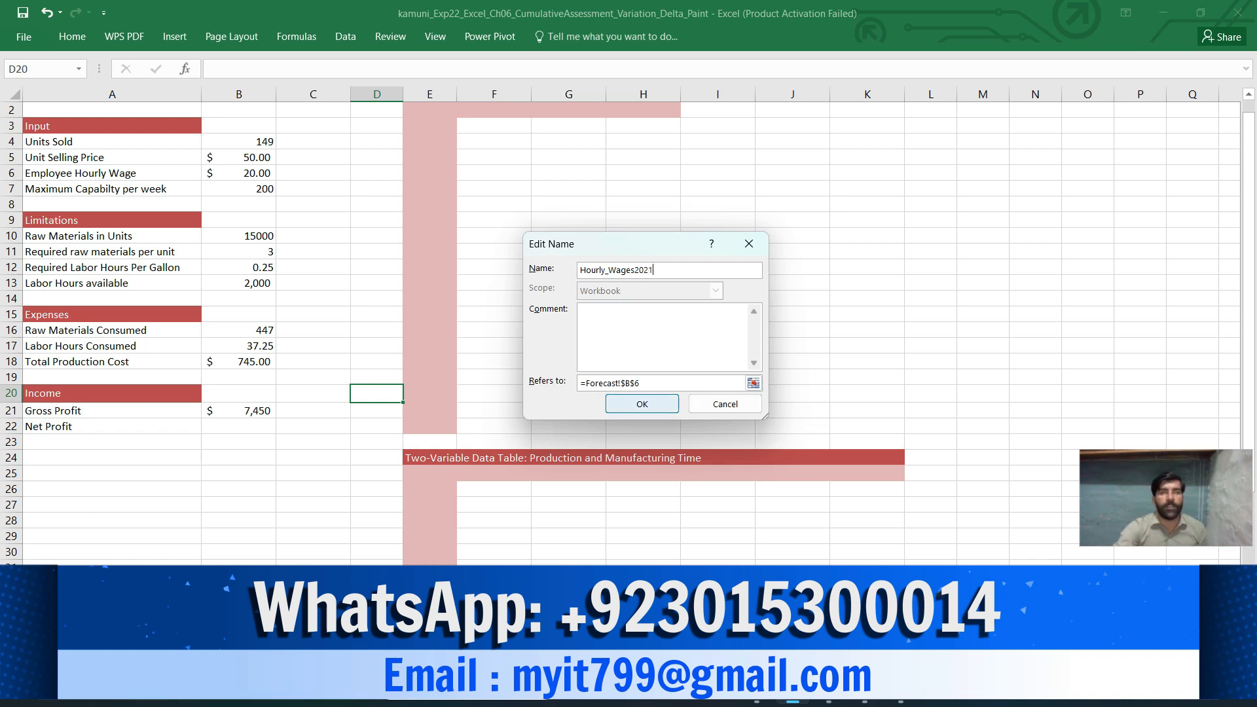
click(642, 404)
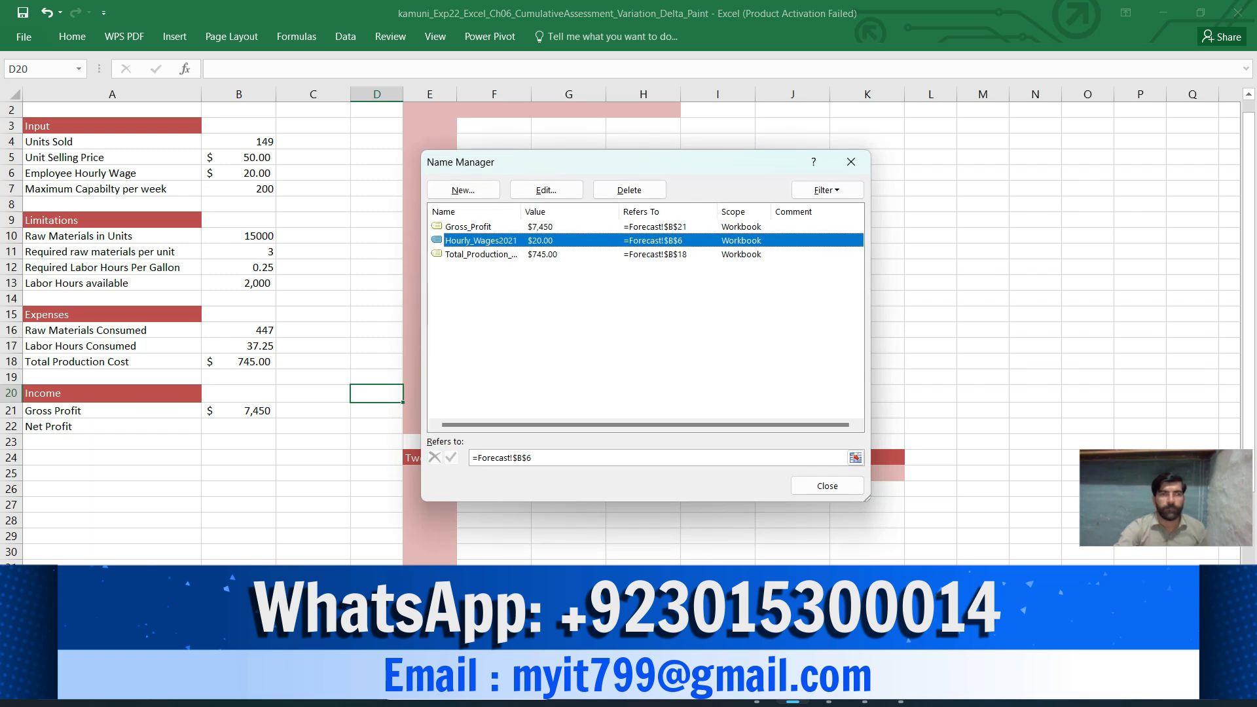
click(827, 486)
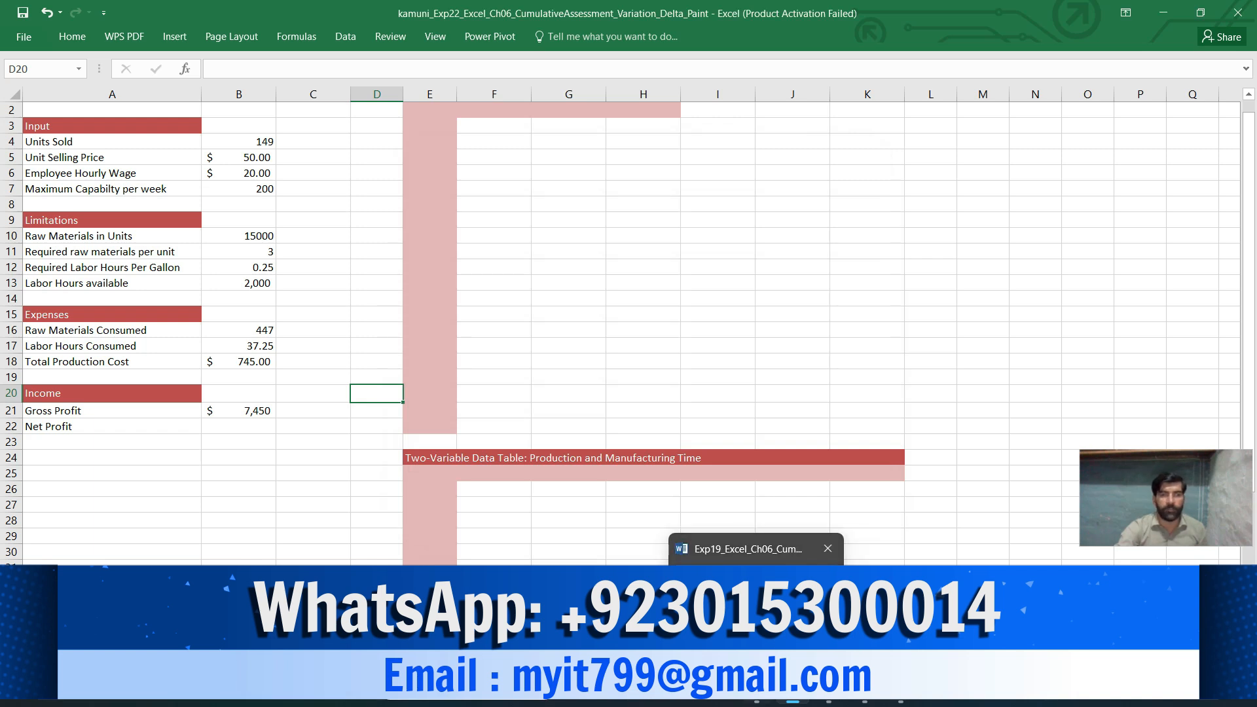
- Switch to the Word instructions and highlight instruction 4, about calculating Net Profit in cell B22, in yellow
click(757, 689)
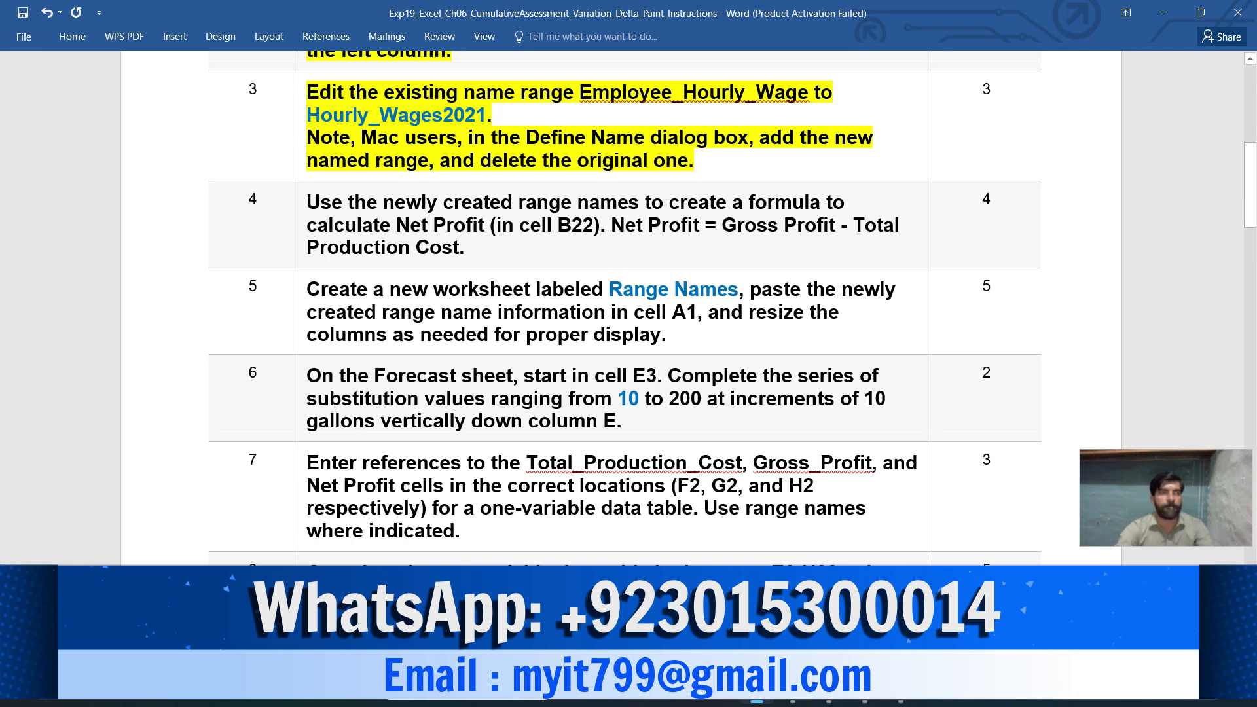
click(302, 223)
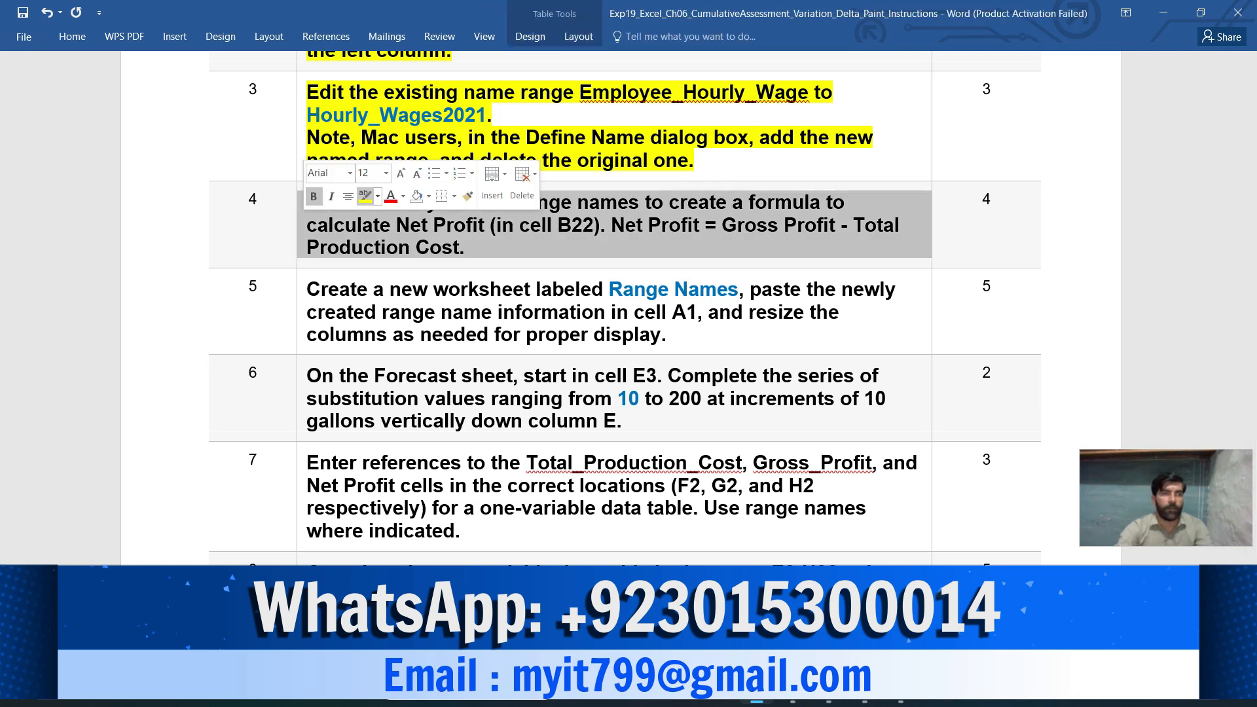
click(364, 196)
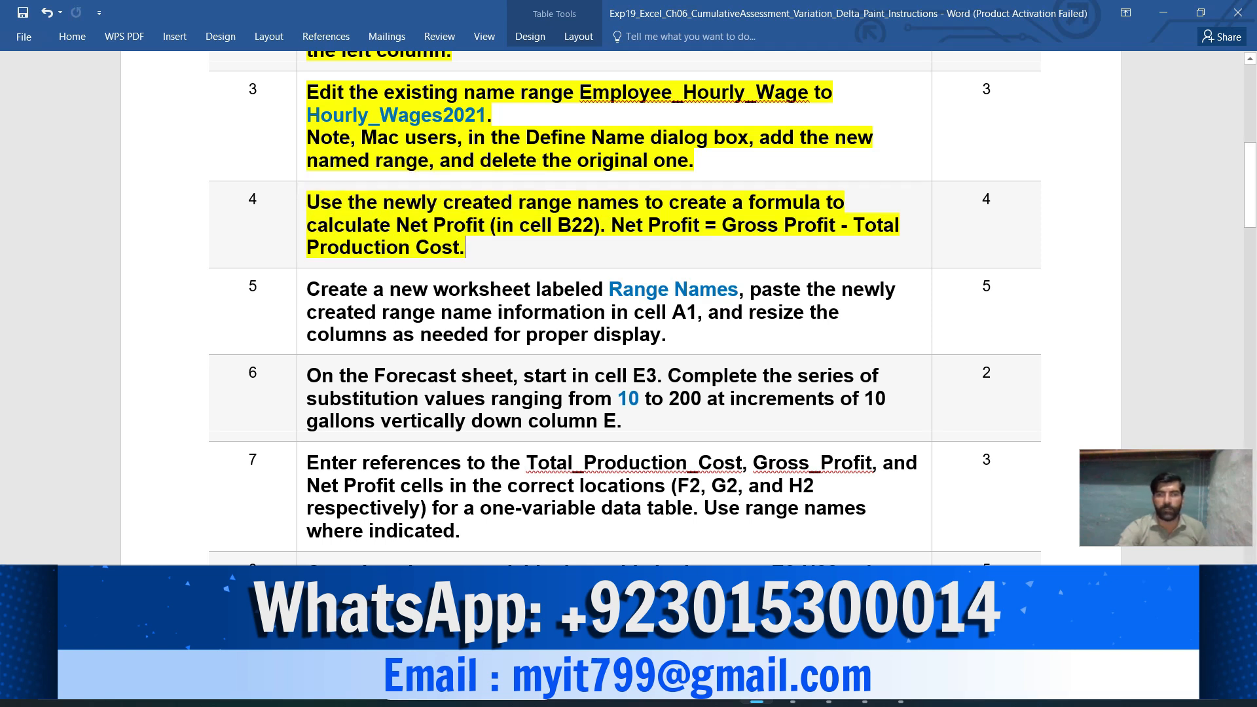
scroll(625, 308, down, 3)
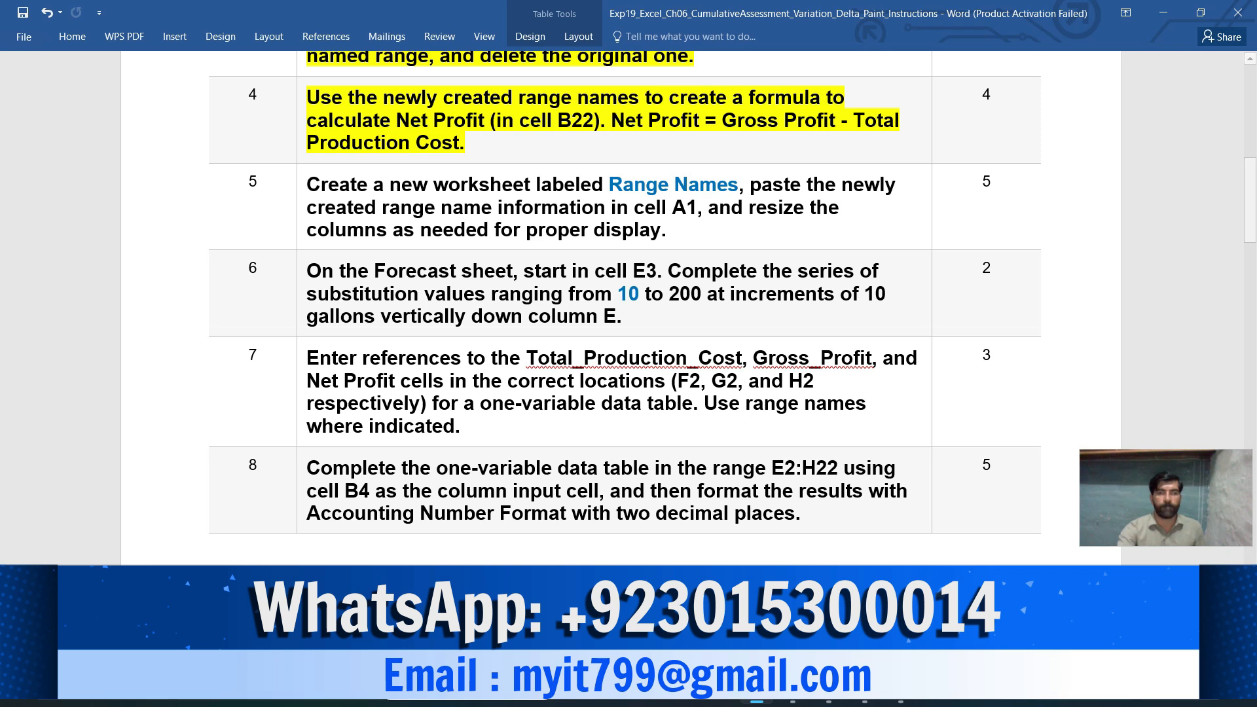
- Switch to the Delta Paint workbook in Excel and calculate Net Profit in cell B22 with the formula =Gross_Profit-Total_Production_Cost
click(792, 702)
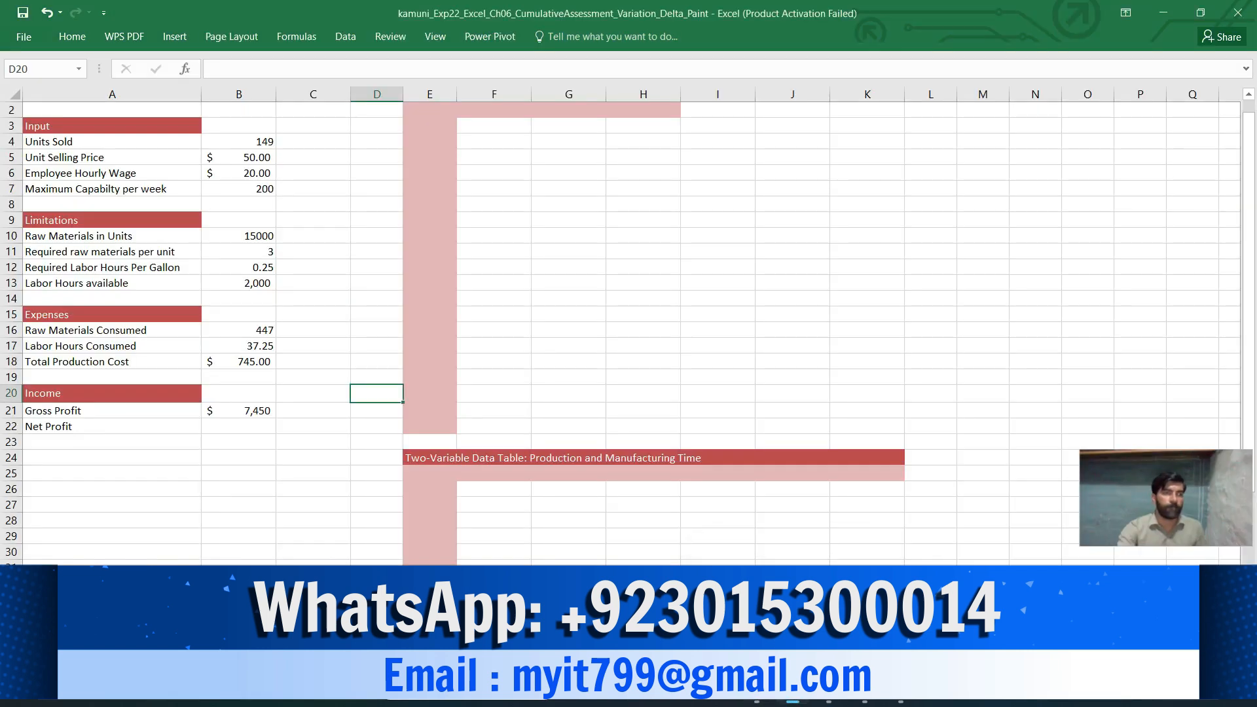
click(238, 426)
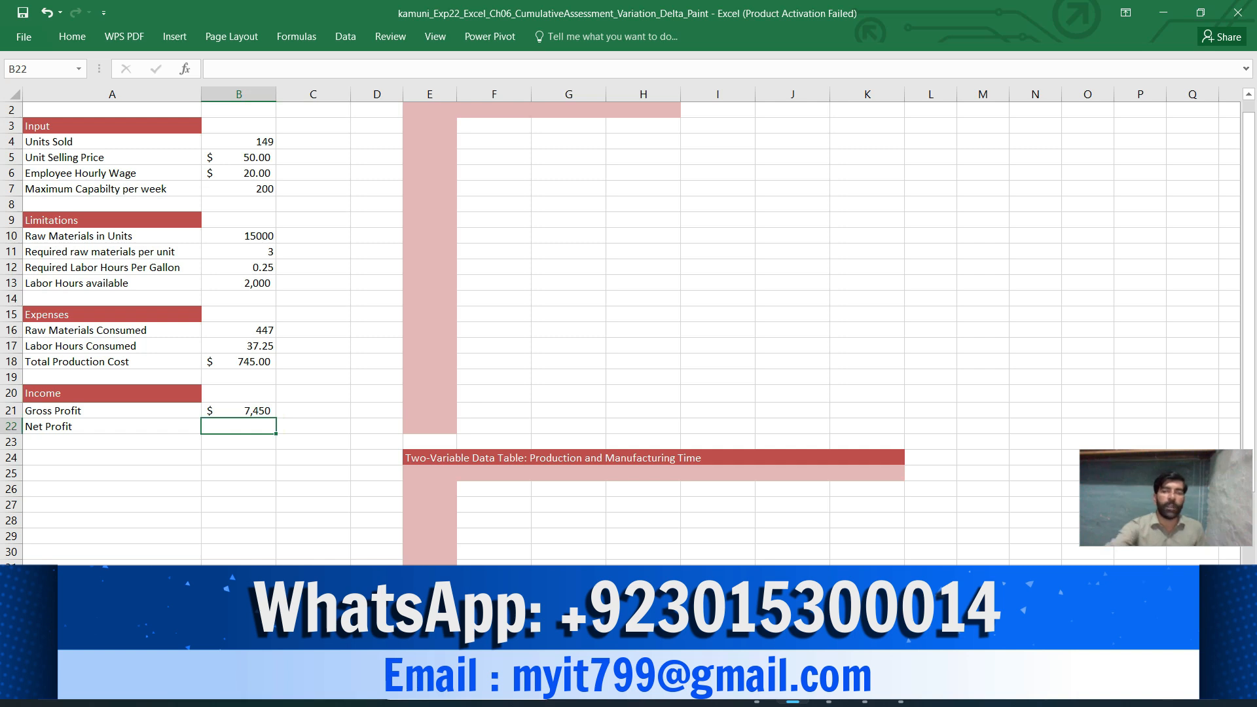
text(=)
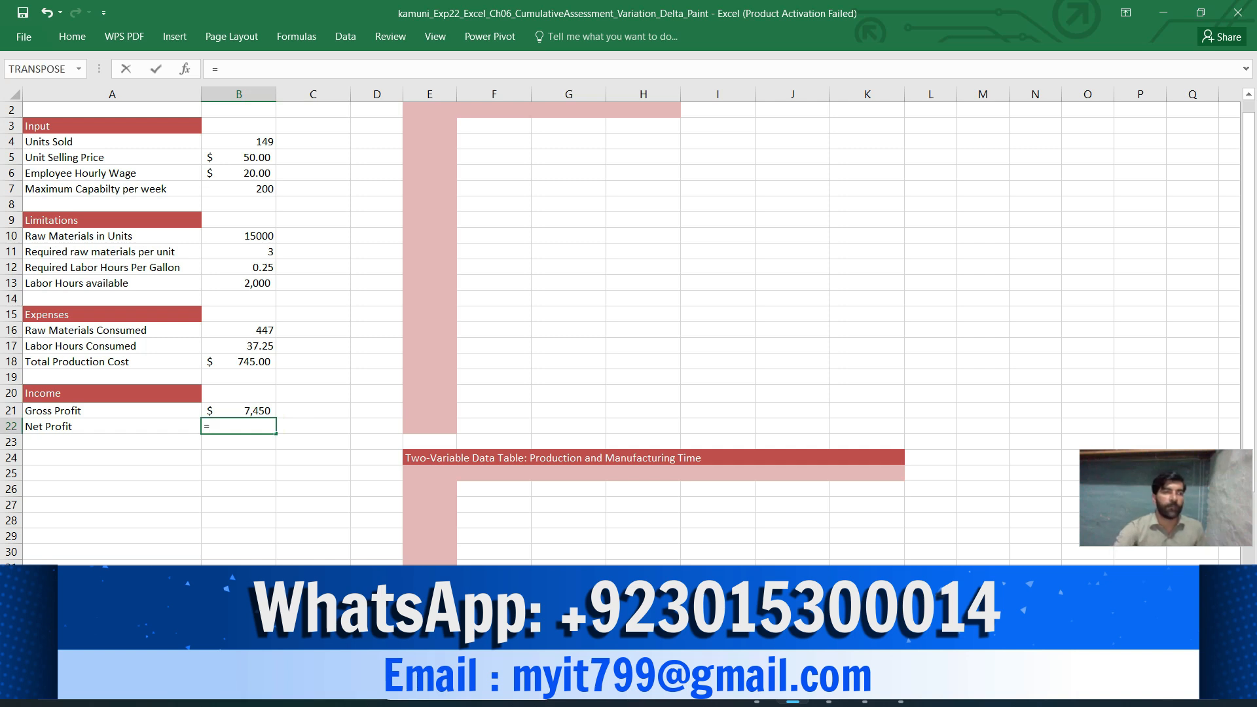
click(238, 411)
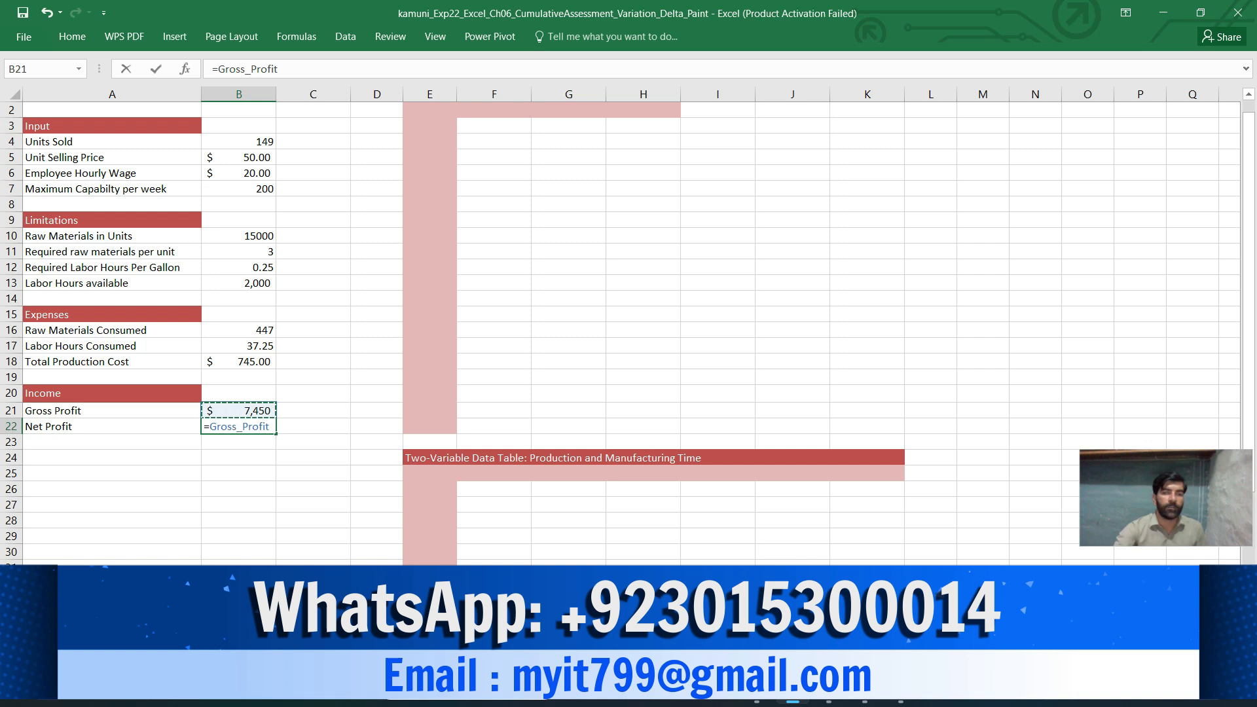
text(-)
click(239, 361)
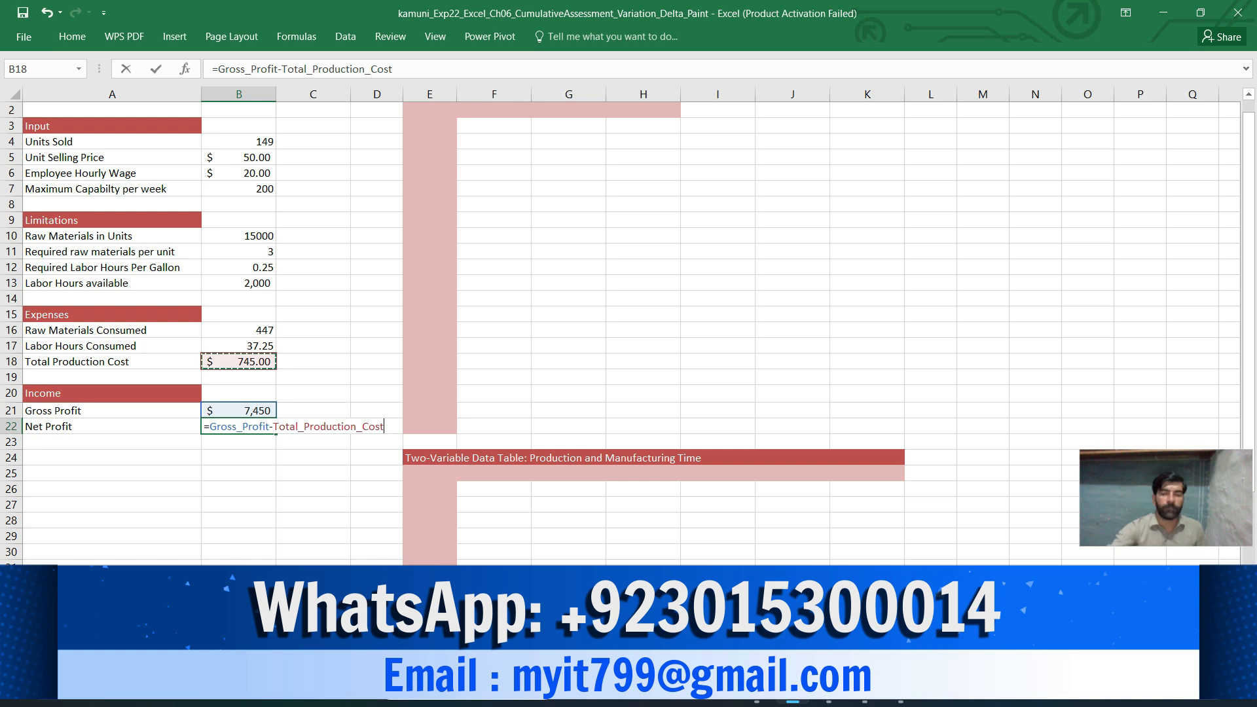
key(Return)
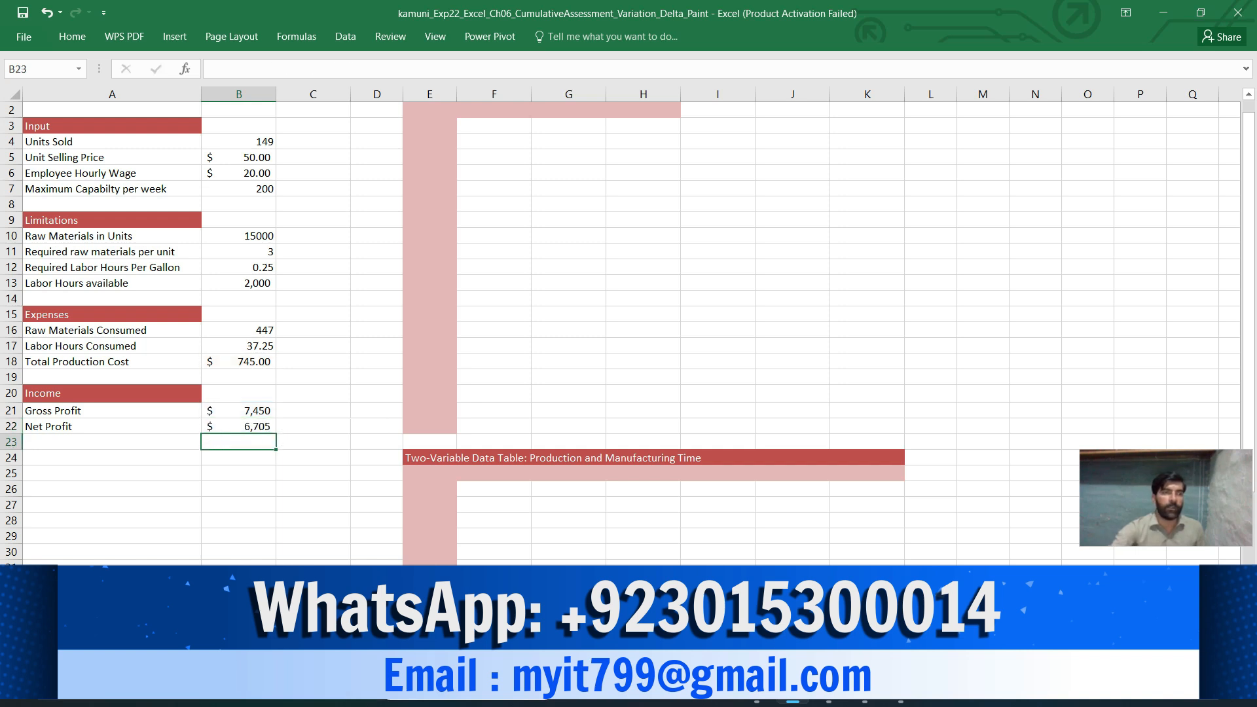
click(238, 426)
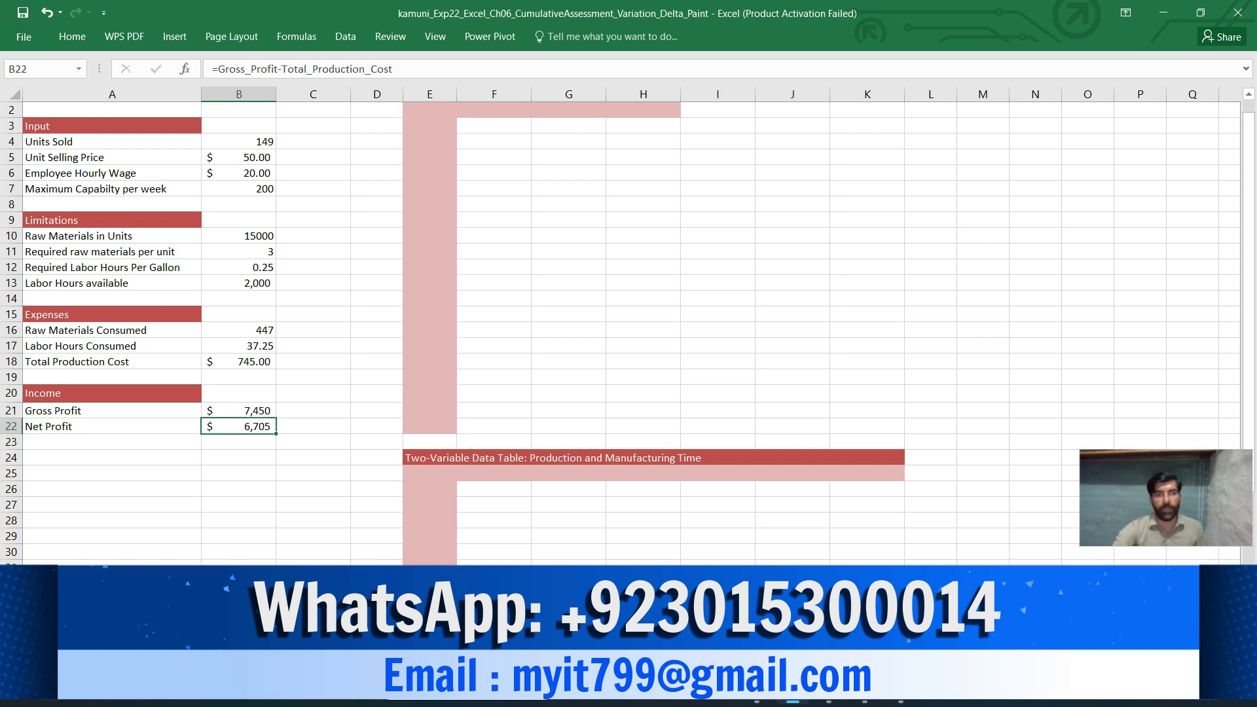
- Switch to the Word instructions and highlight instruction 5, about creating the Range Names worksheet, in yellow
mouse_move(756, 689)
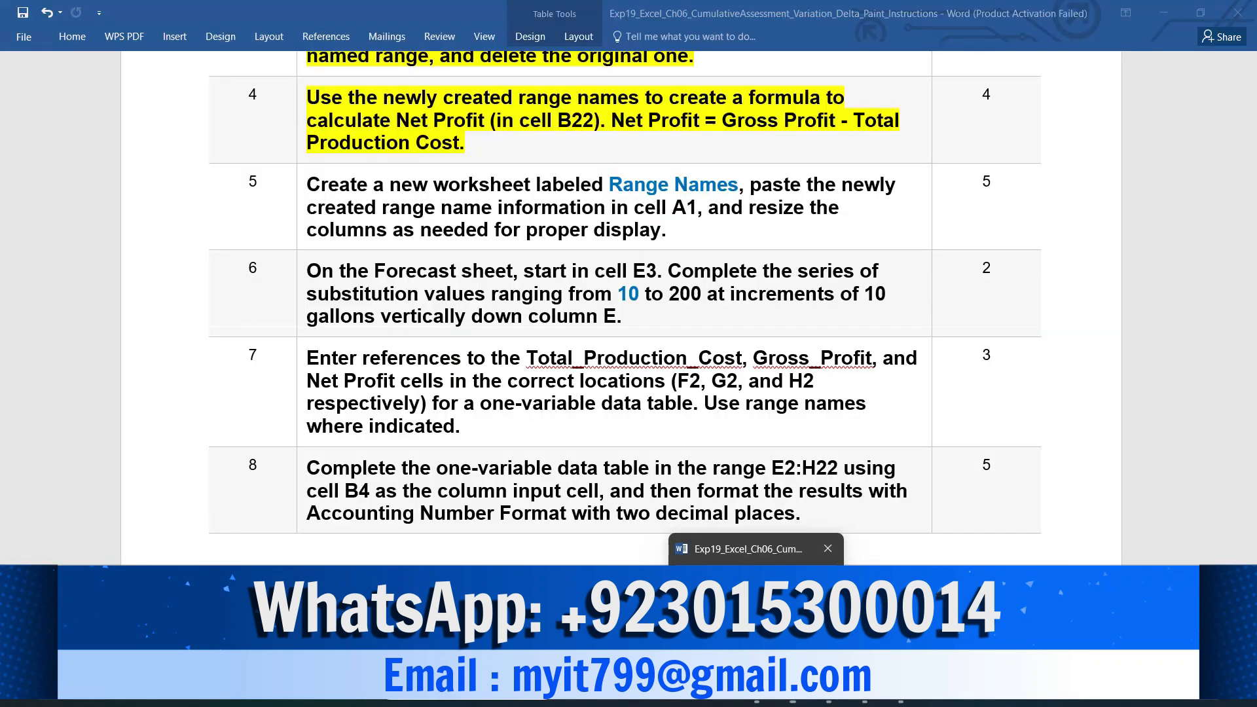
click(757, 615)
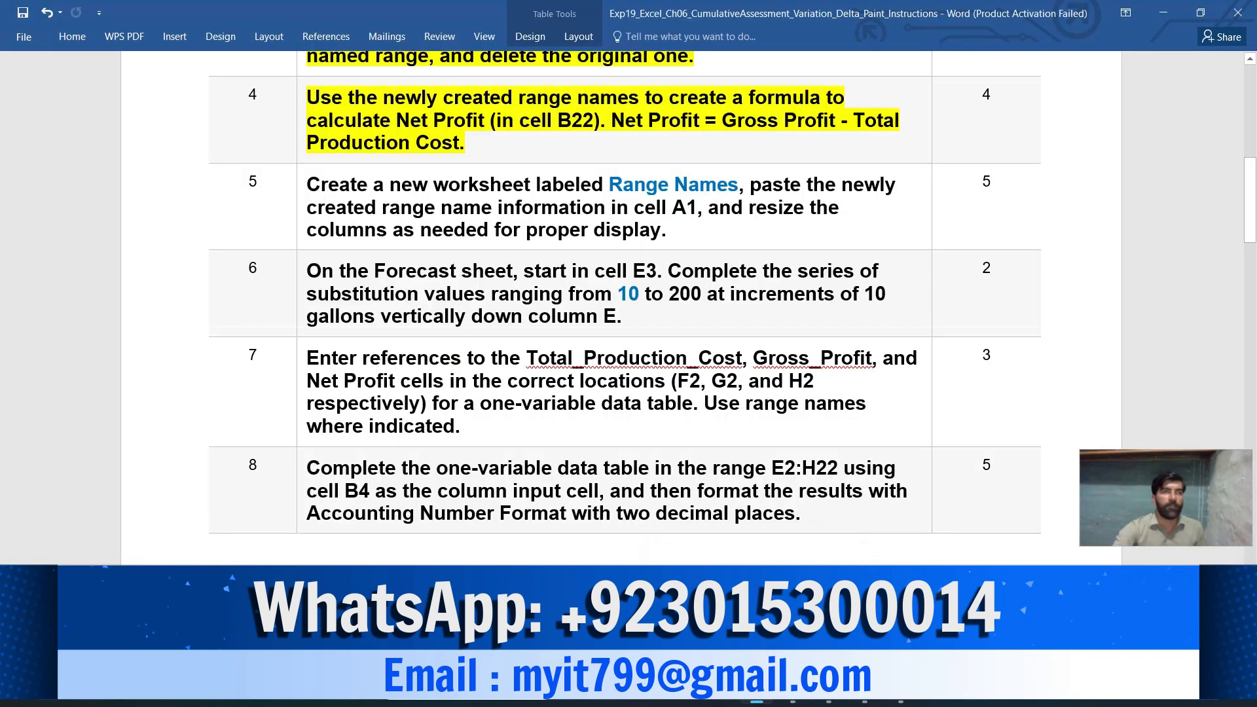
click(301, 204)
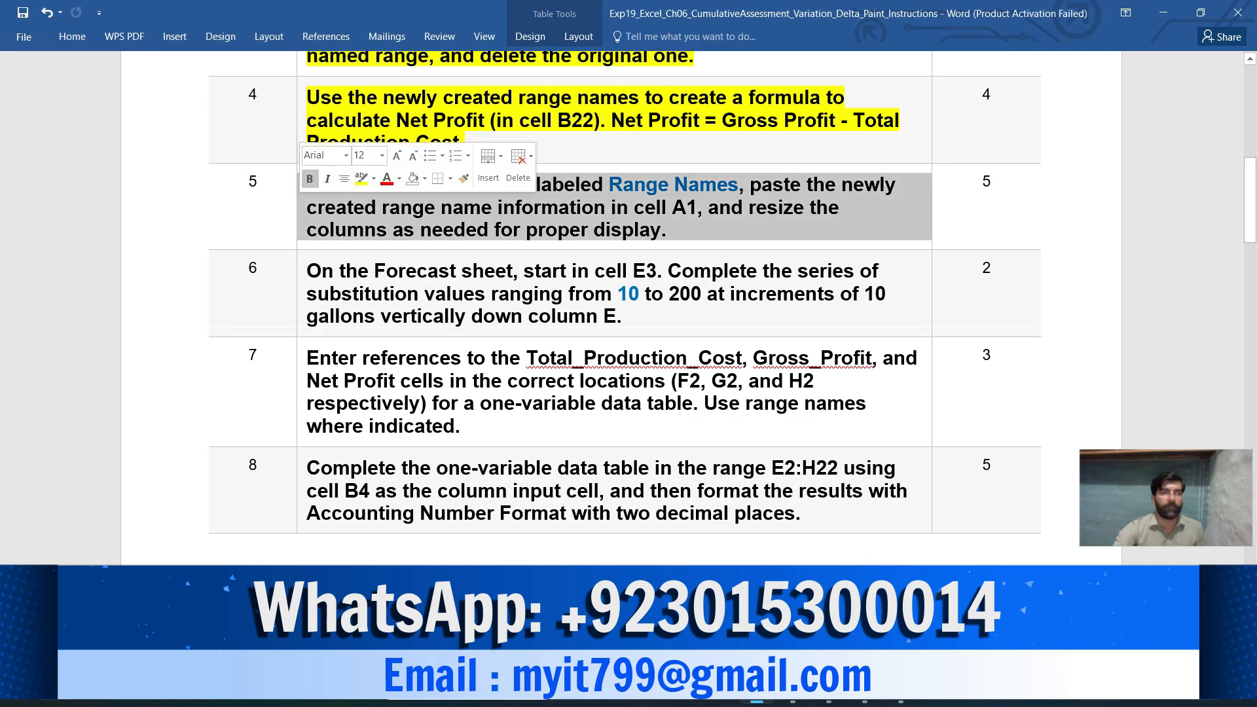
click(361, 178)
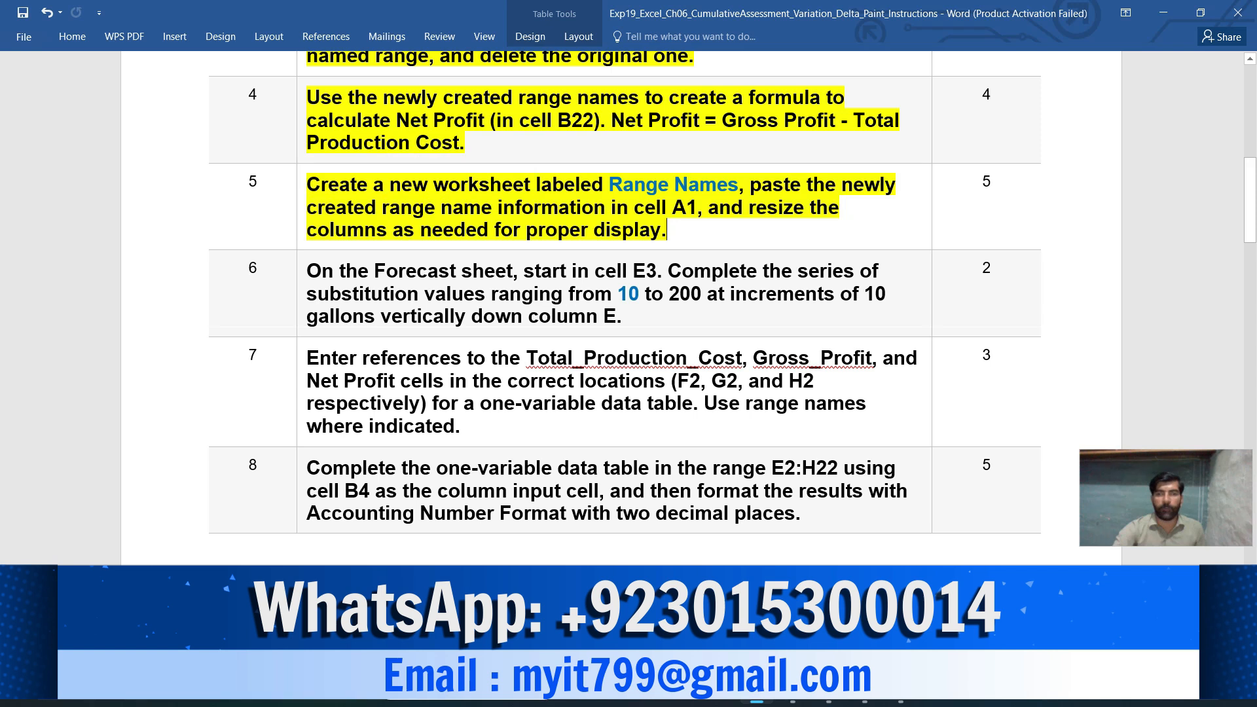
scroll(624, 295, down, 3)
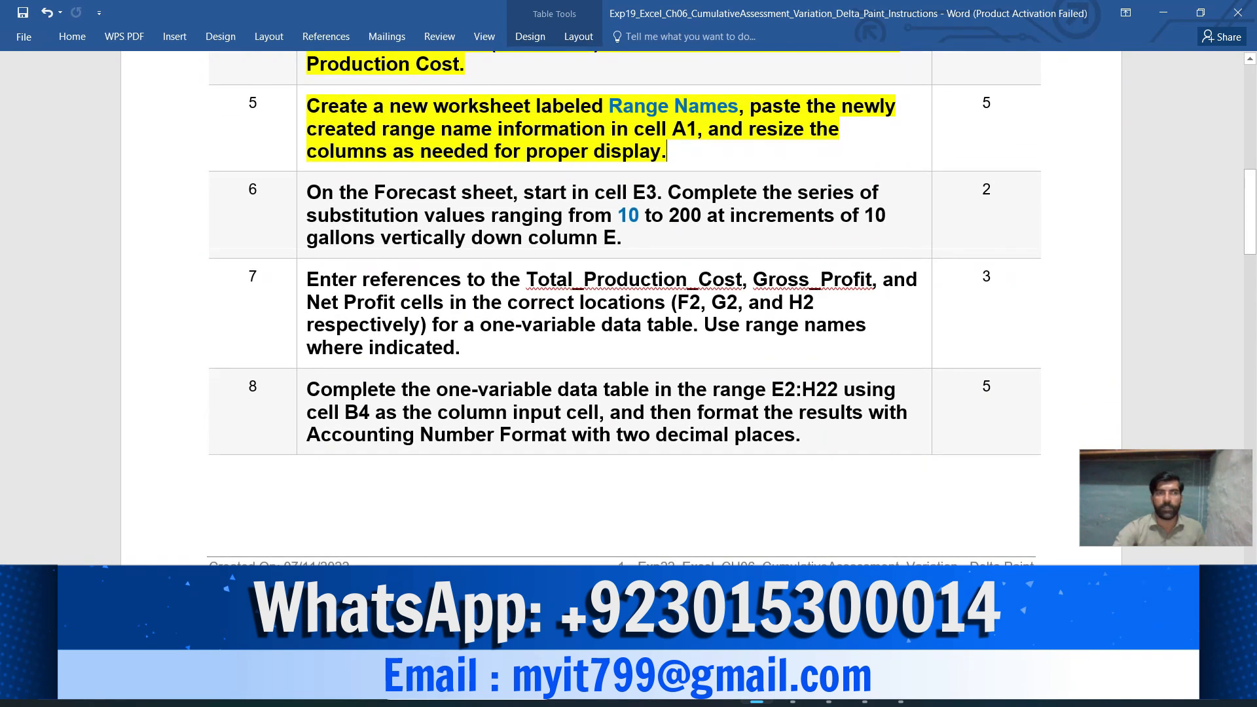
scroll(625, 308, down, 2)
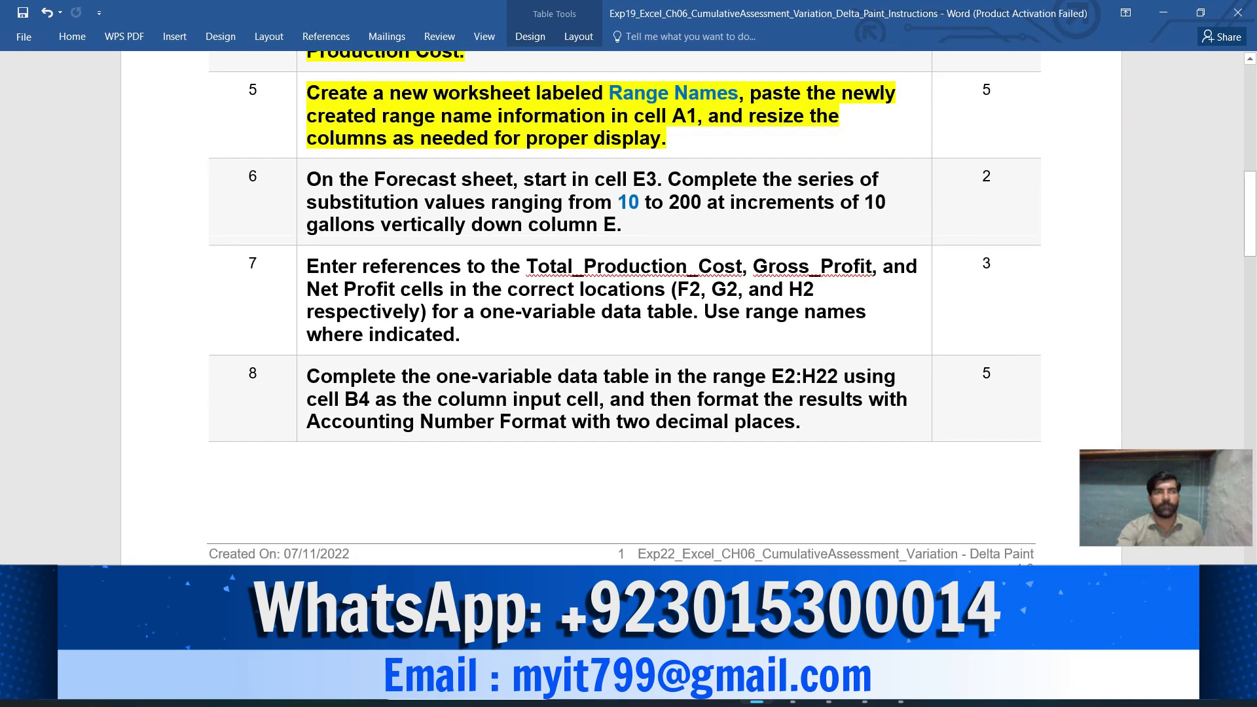
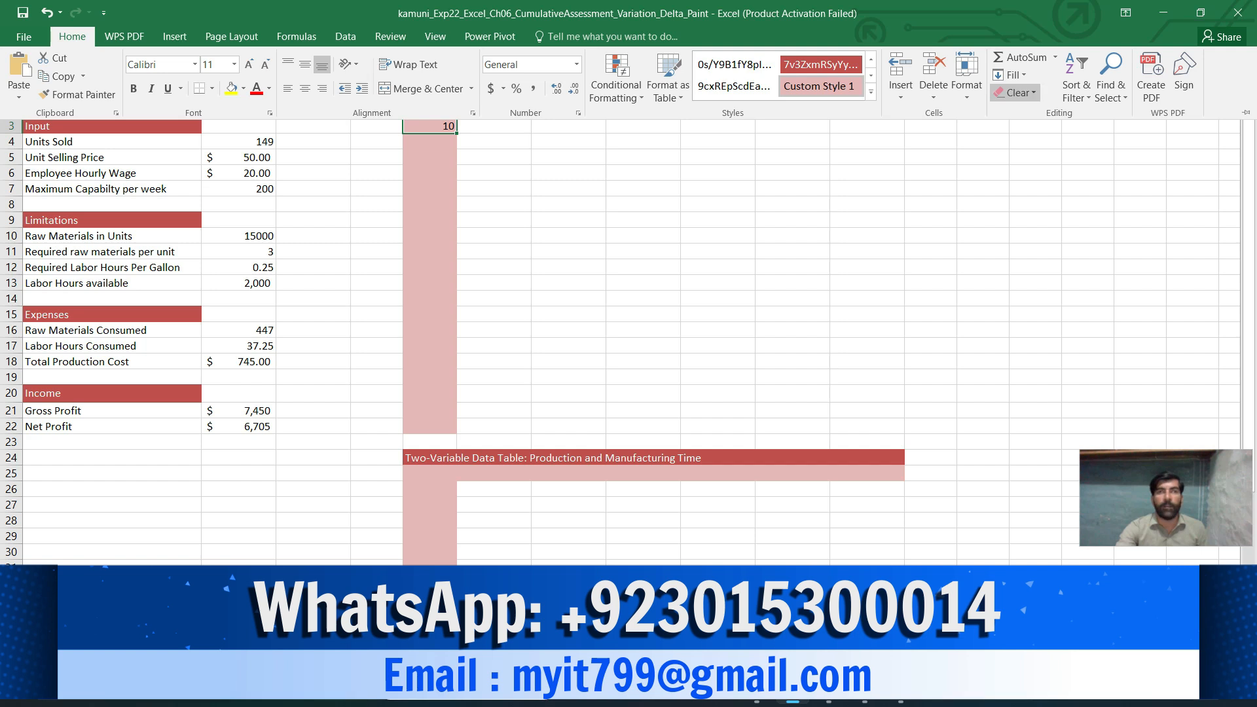
- Fill a linear series down column E from cell E3 with a step value of 10 and a stop value of 200
click(1011, 75)
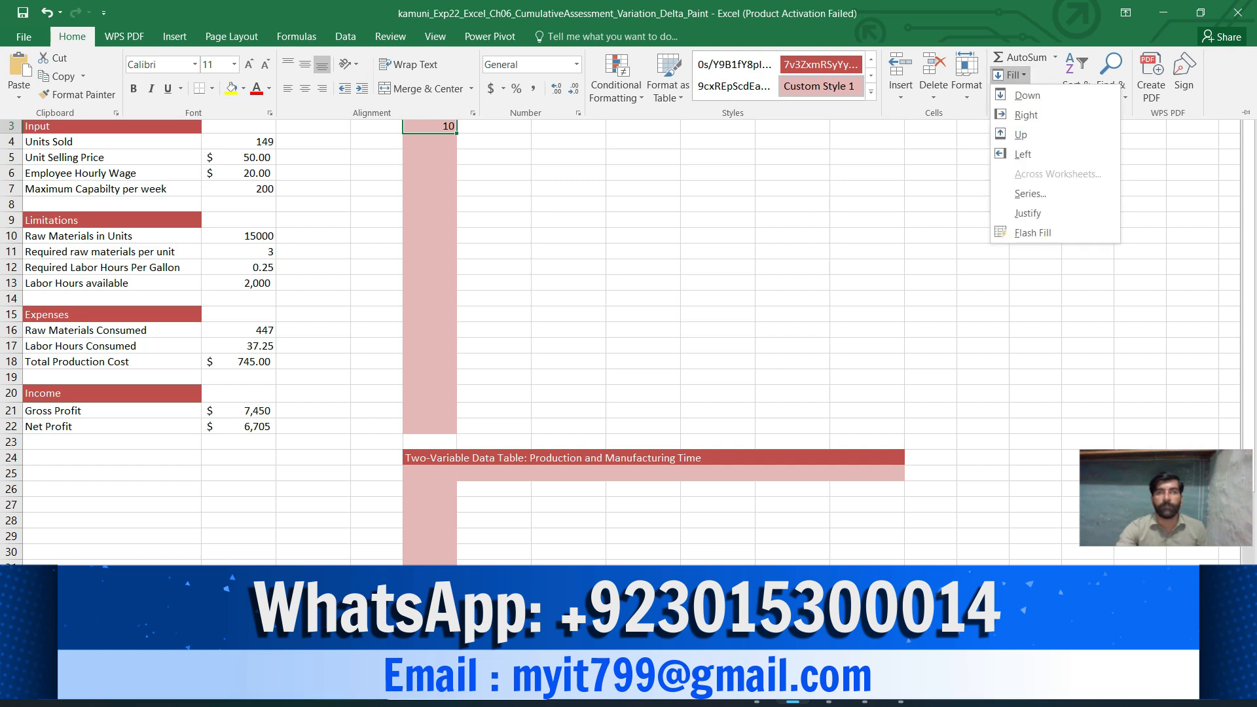
click(1031, 193)
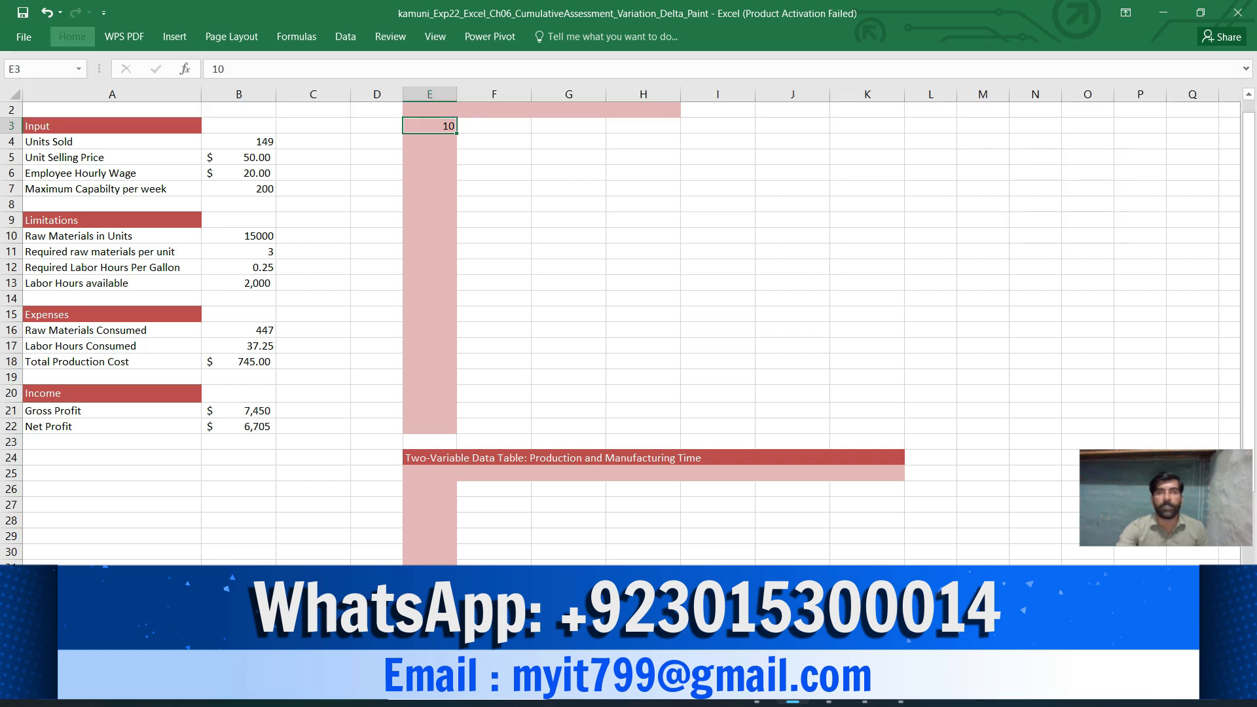
key(alt+c)
click(614, 382)
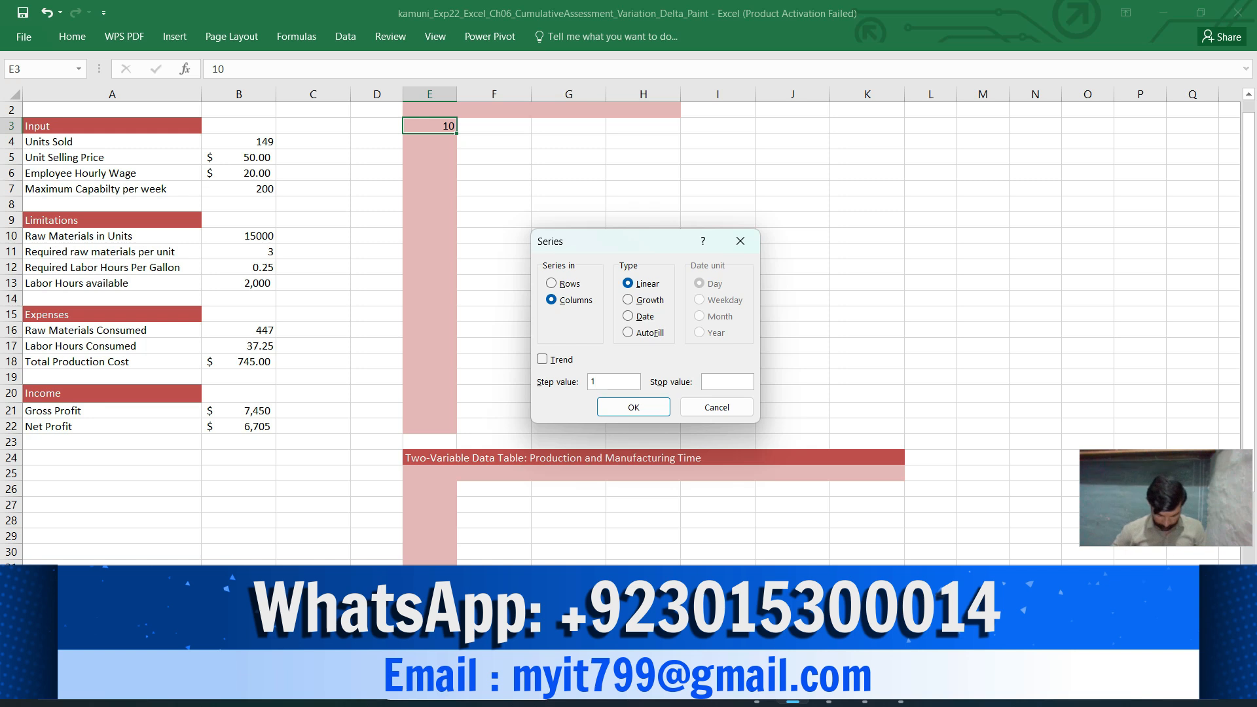
text(0)
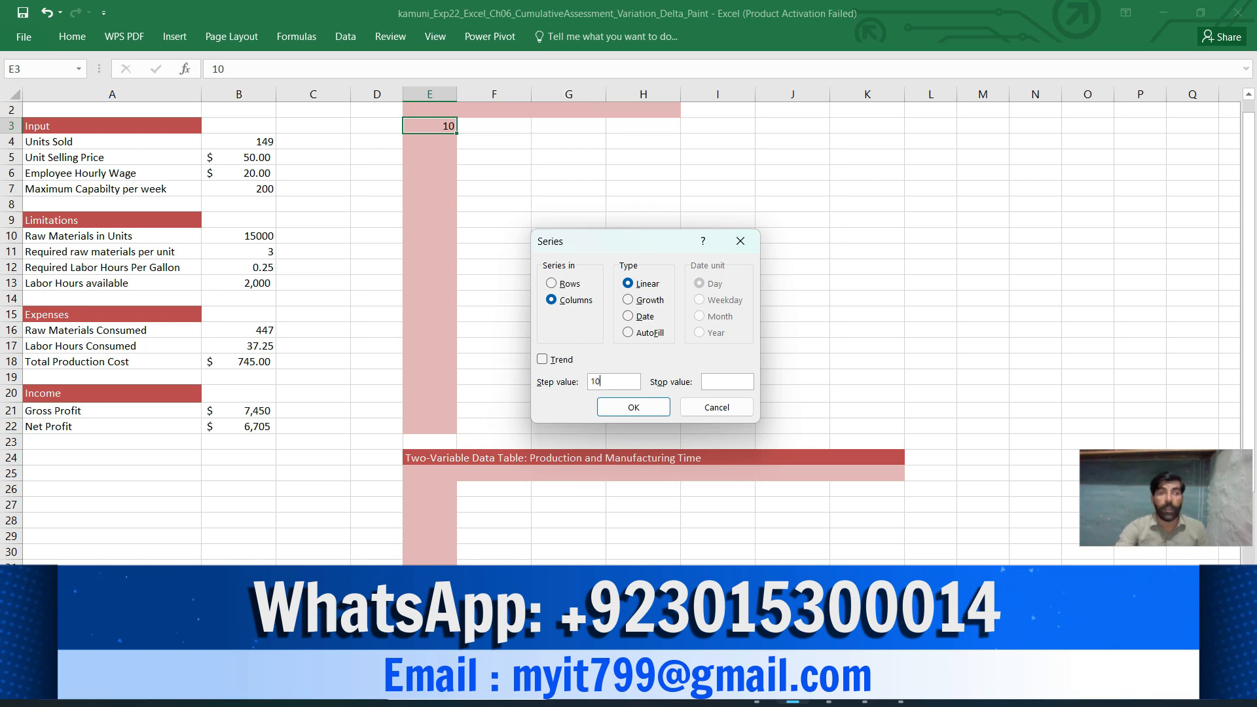
click(728, 381)
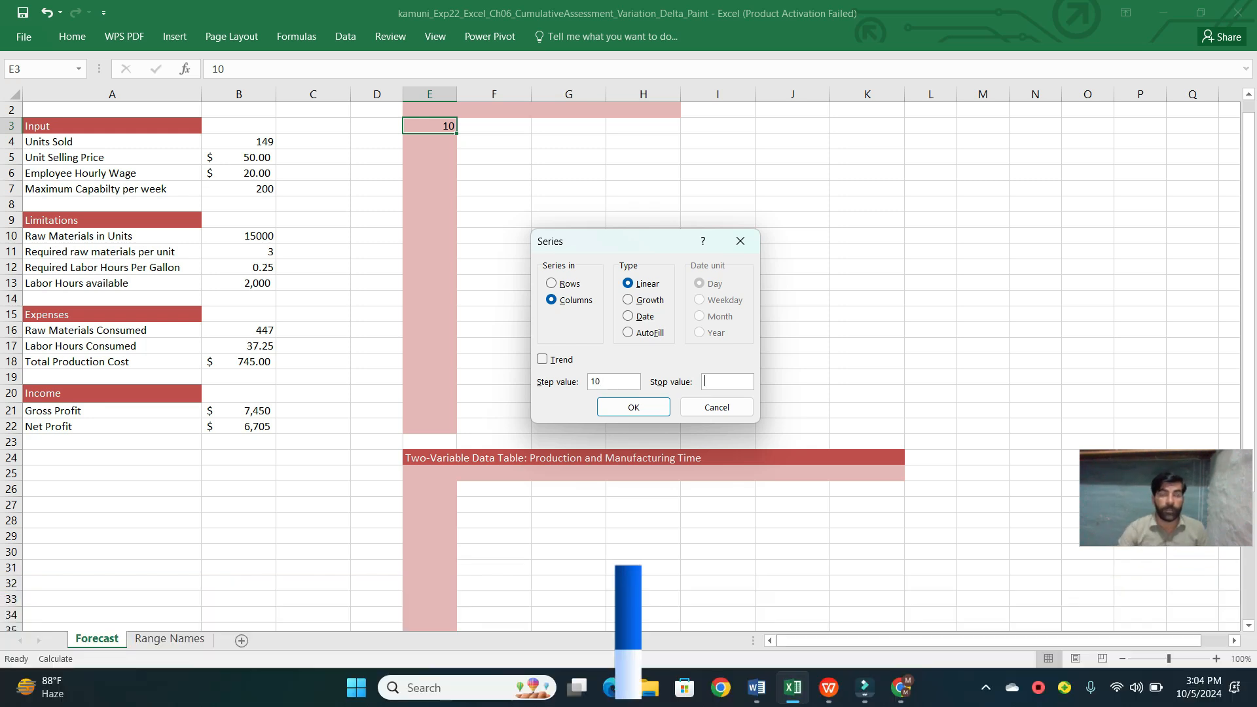
text(200)
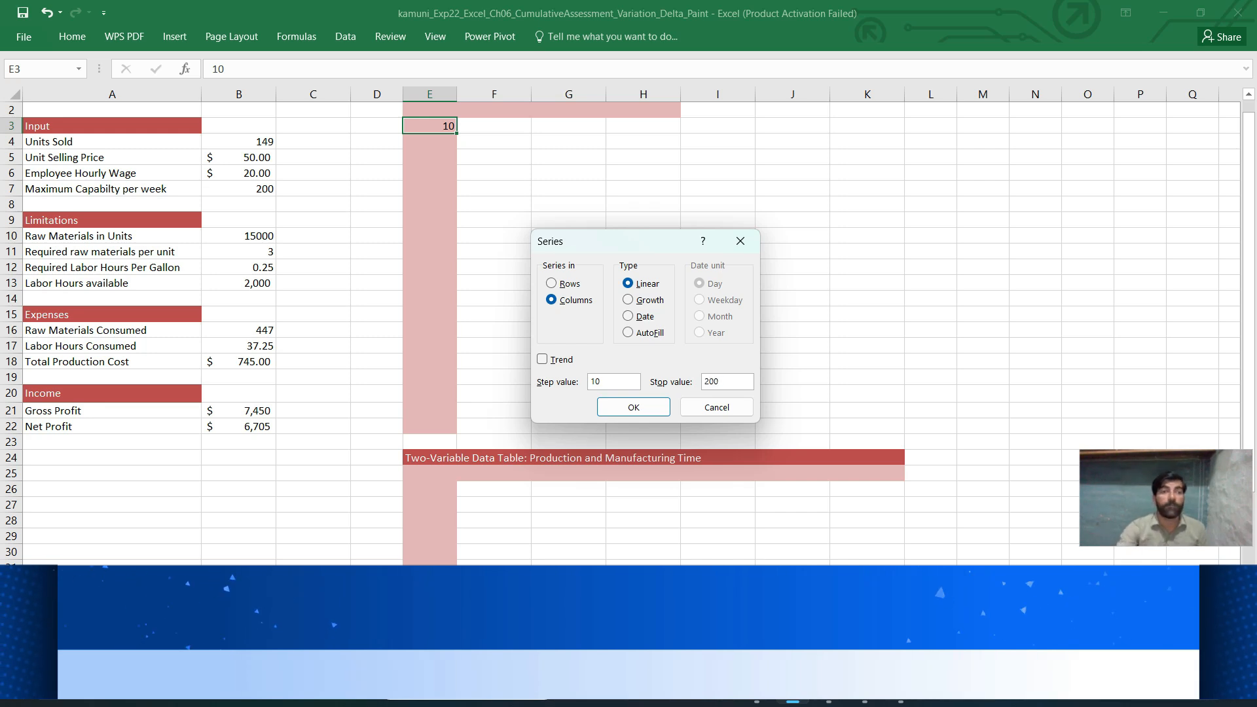
click(633, 406)
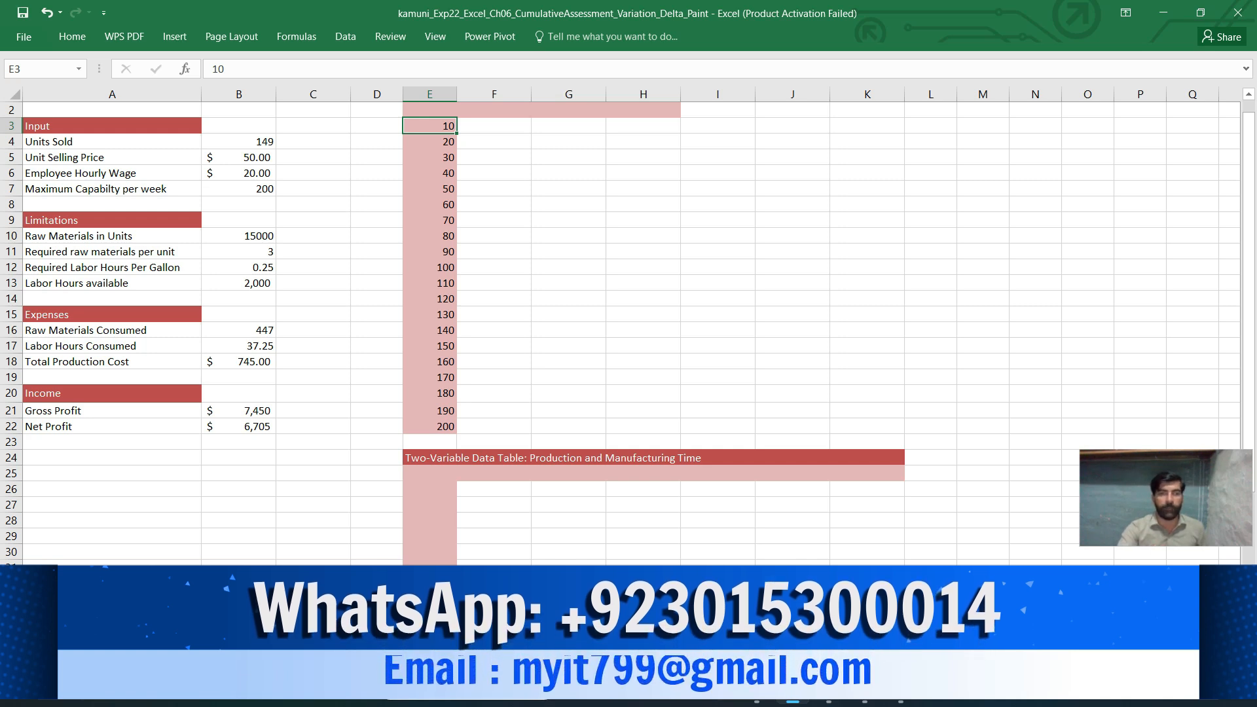
- Switch to the Word instructions and highlight instruction 7, about the references in F2, G2 and H2, in yellow
click(756, 689)
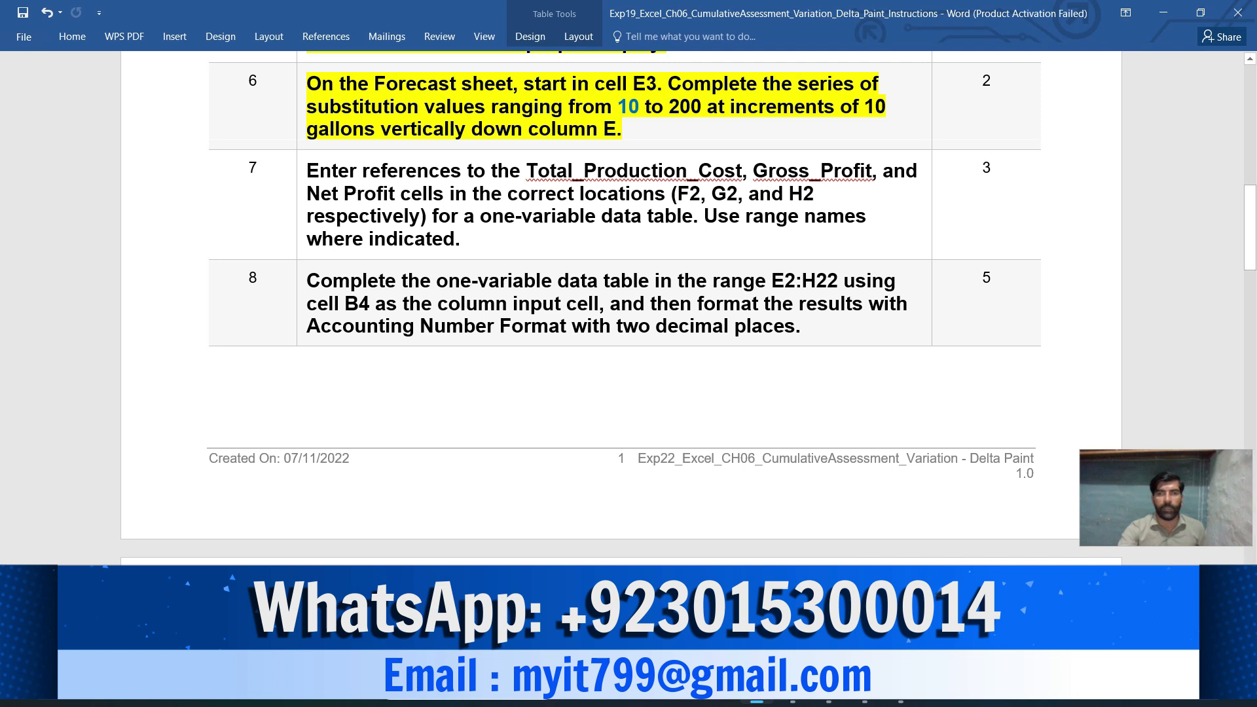
scroll(622, 301, down, 2)
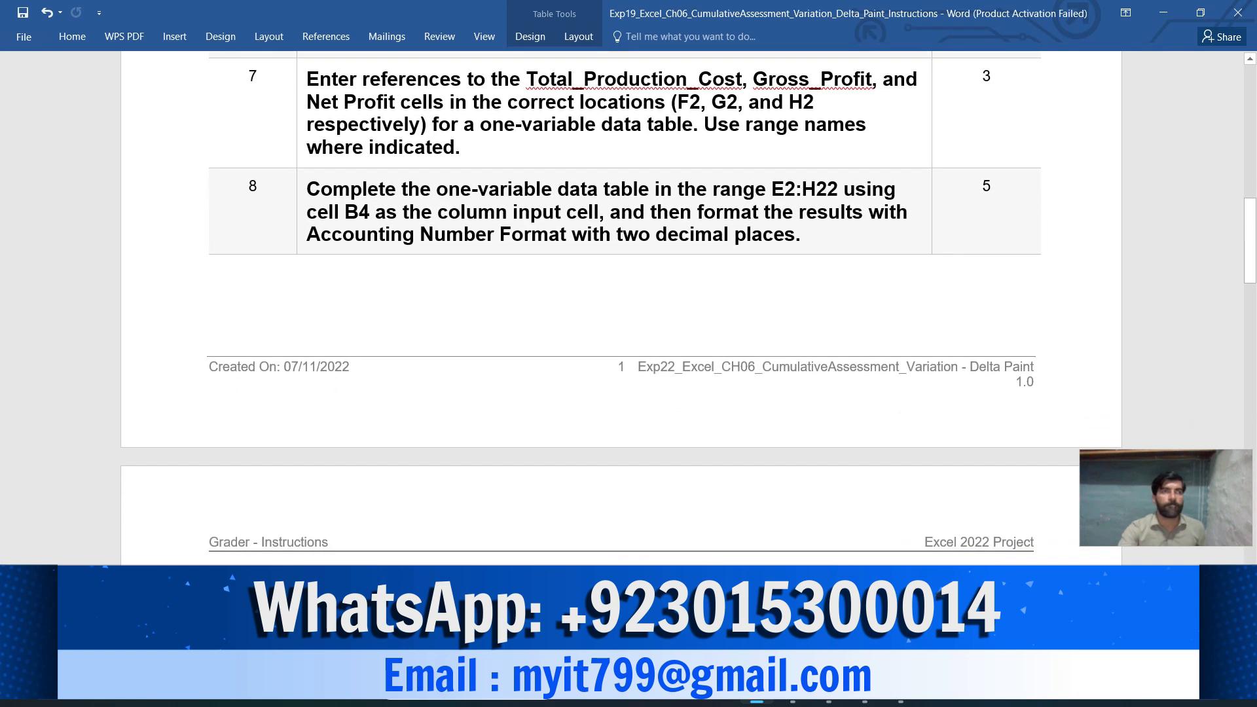
click(301, 104)
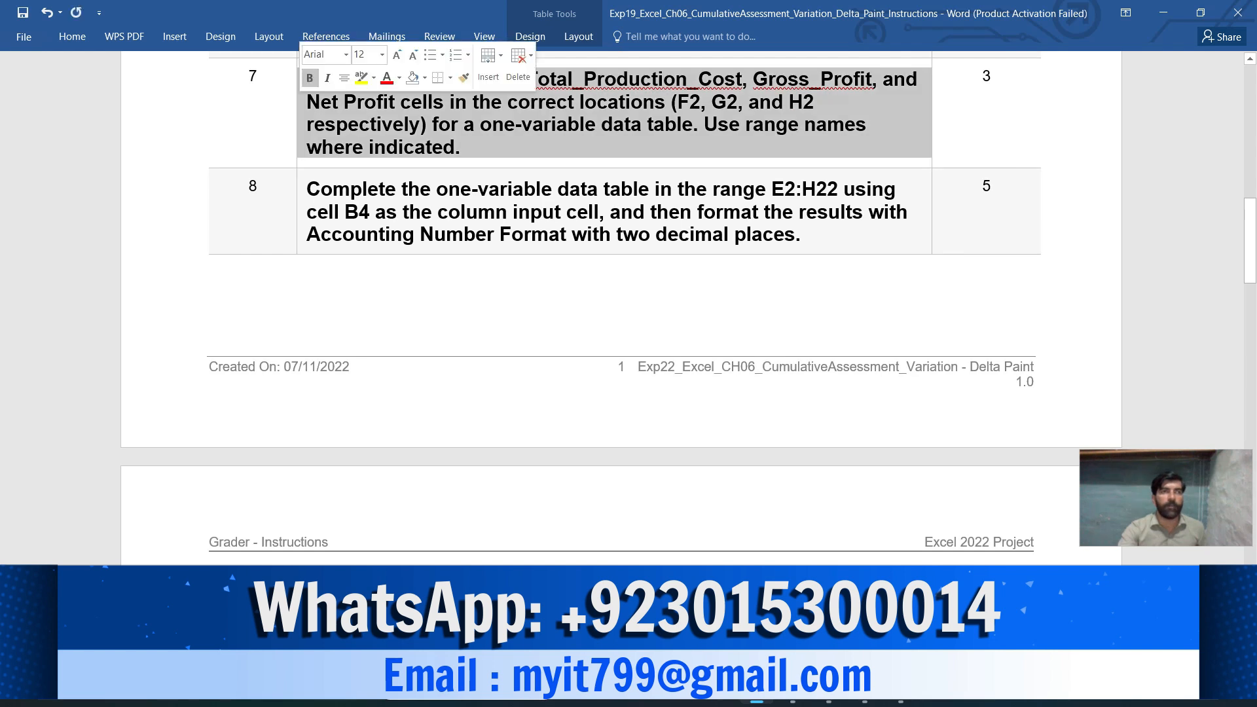
click(361, 78)
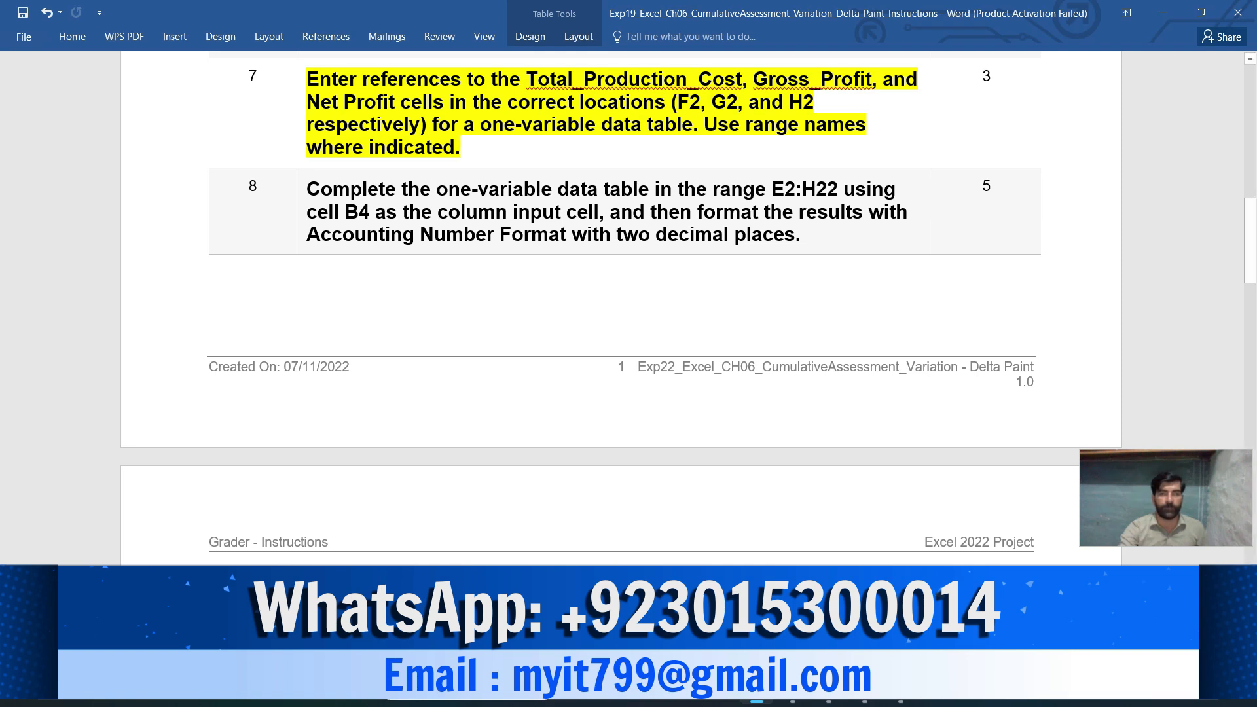
- Switch to the Delta Paint workbook in Excel and enter =Total_Production_Cost in cell F2
mouse_move(793, 699)
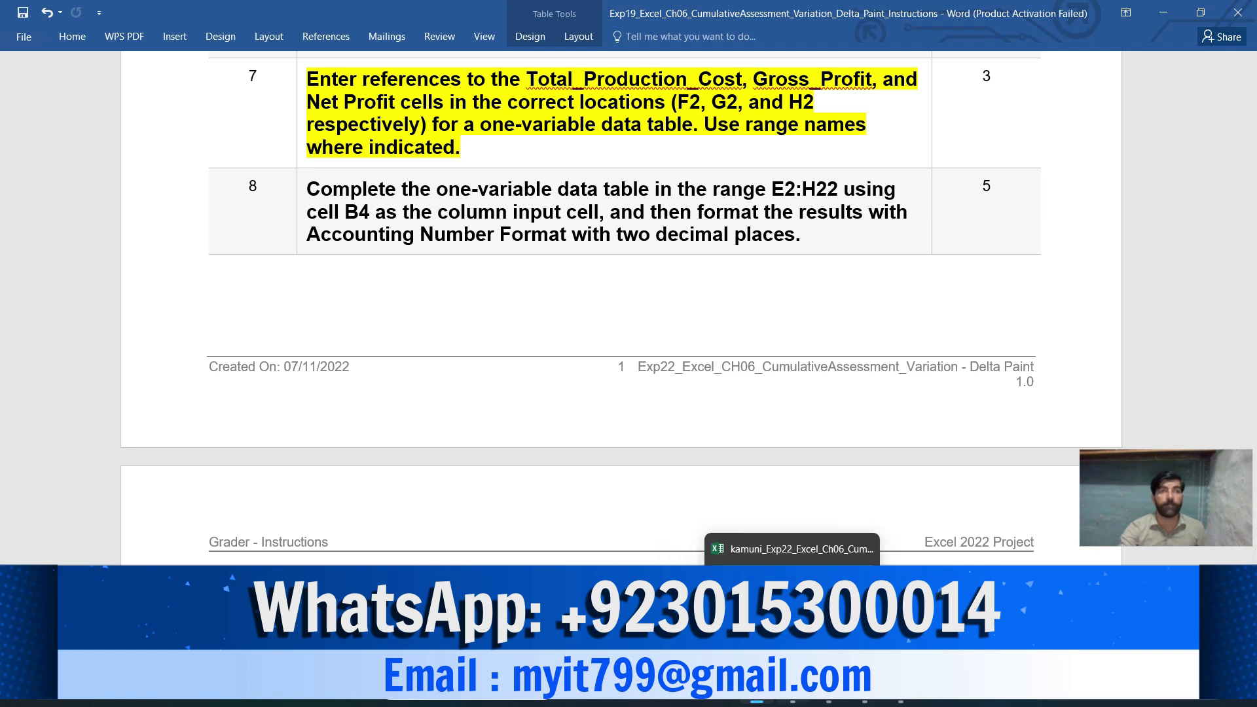
click(793, 612)
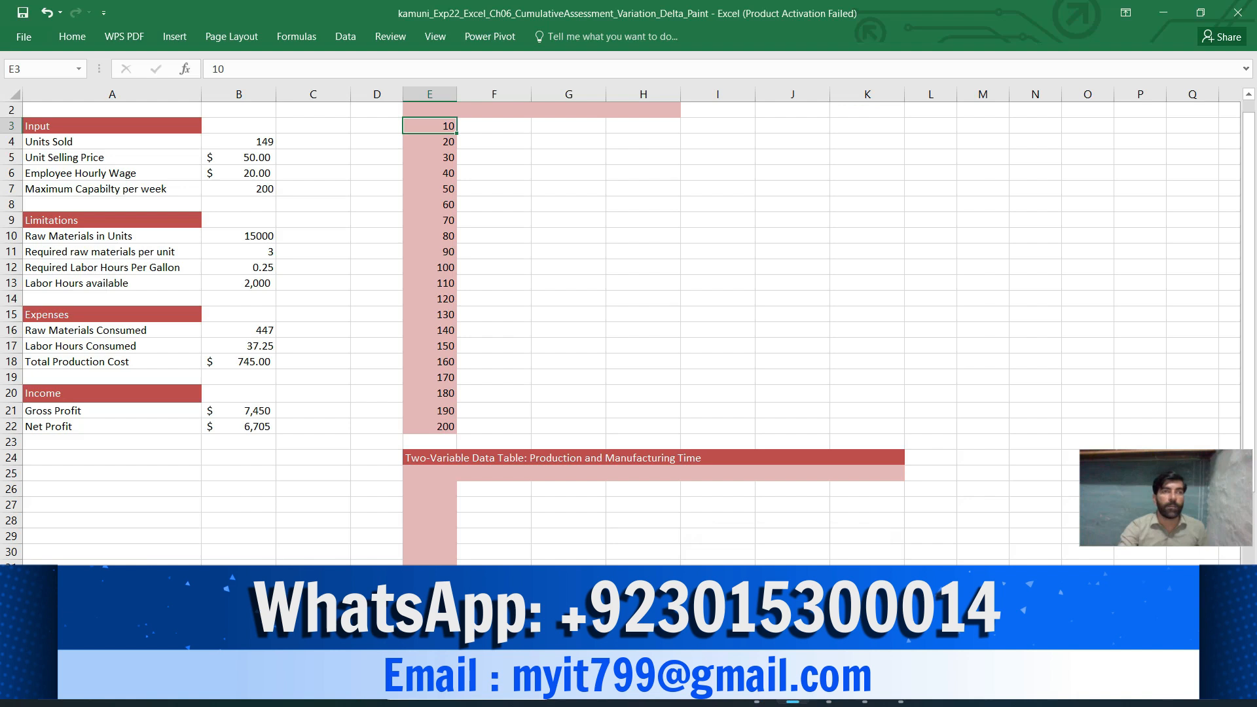
click(494, 110)
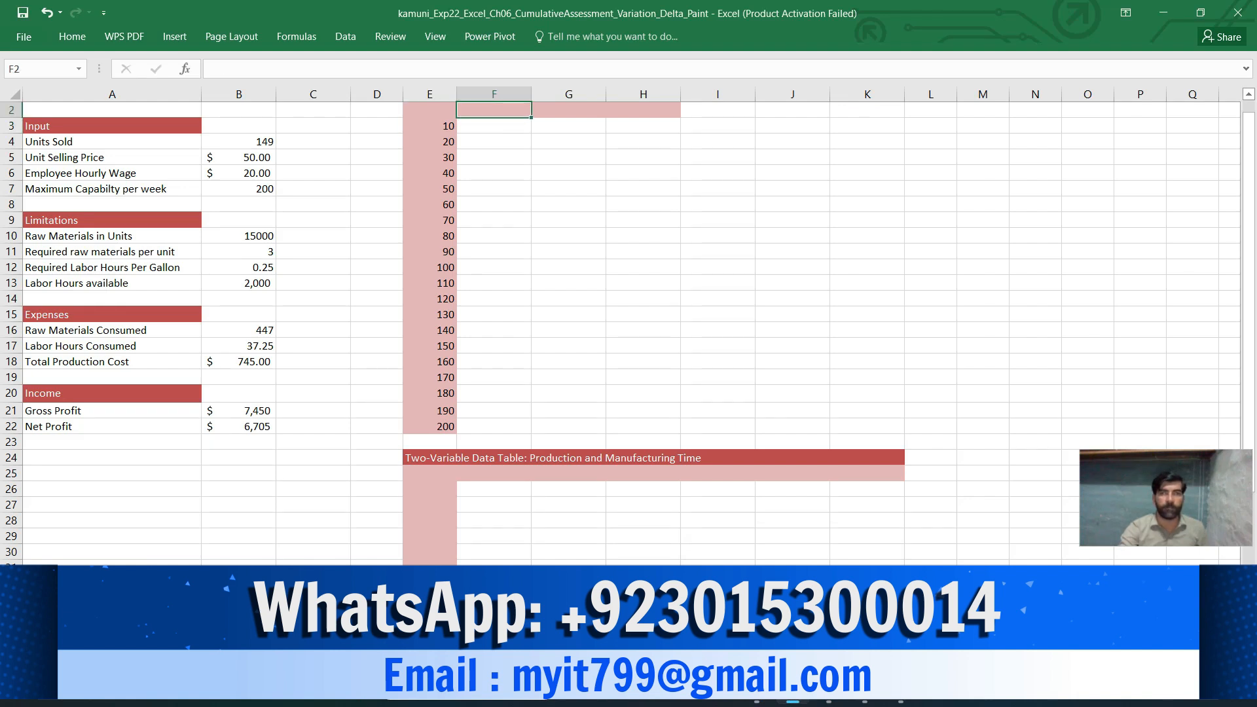
scroll(627, 333, up, 1)
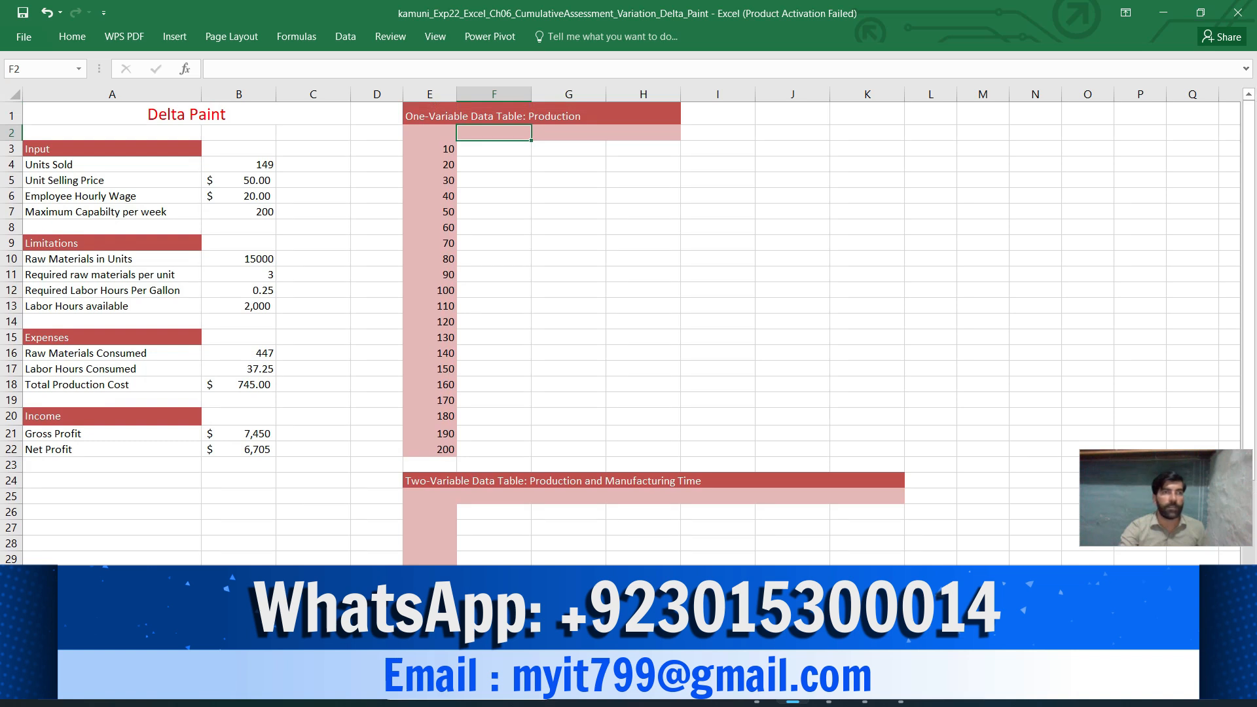
text(=)
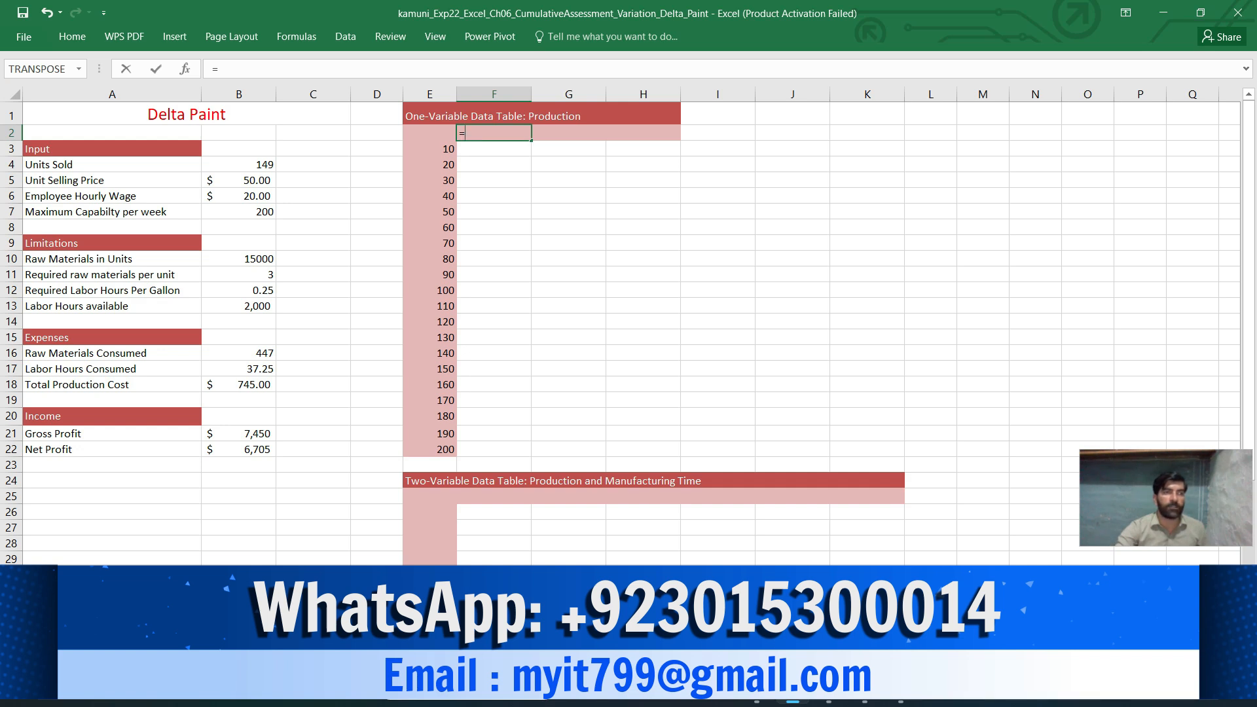
click(239, 385)
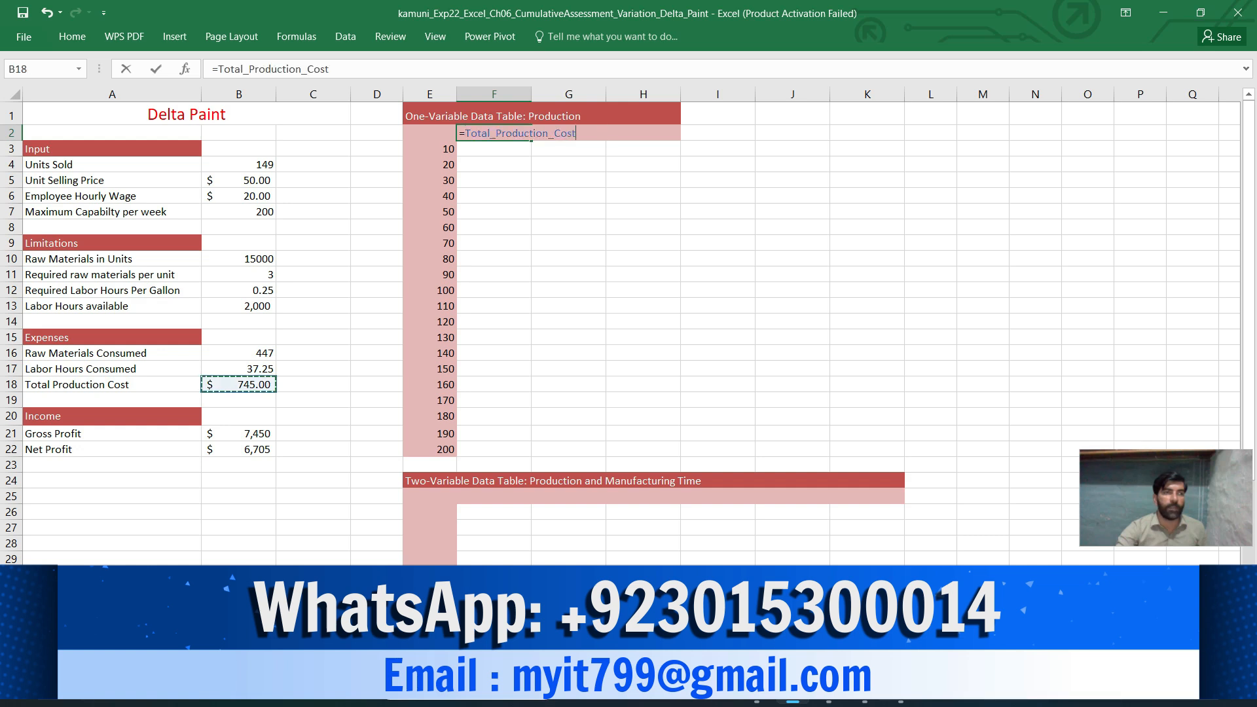
key(Return)
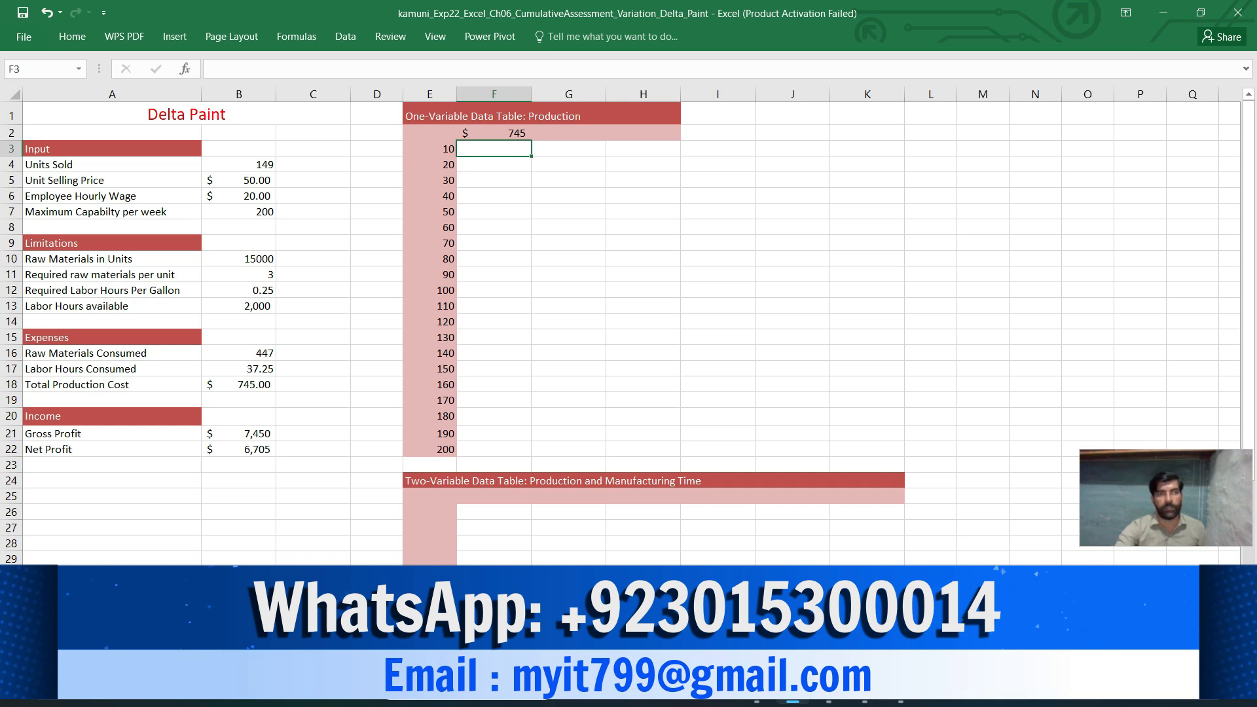
- Check instruction 7 in Word, return to the Excel workbook, and enter =Gross_Profit in cell G2
mouse_move(756, 686)
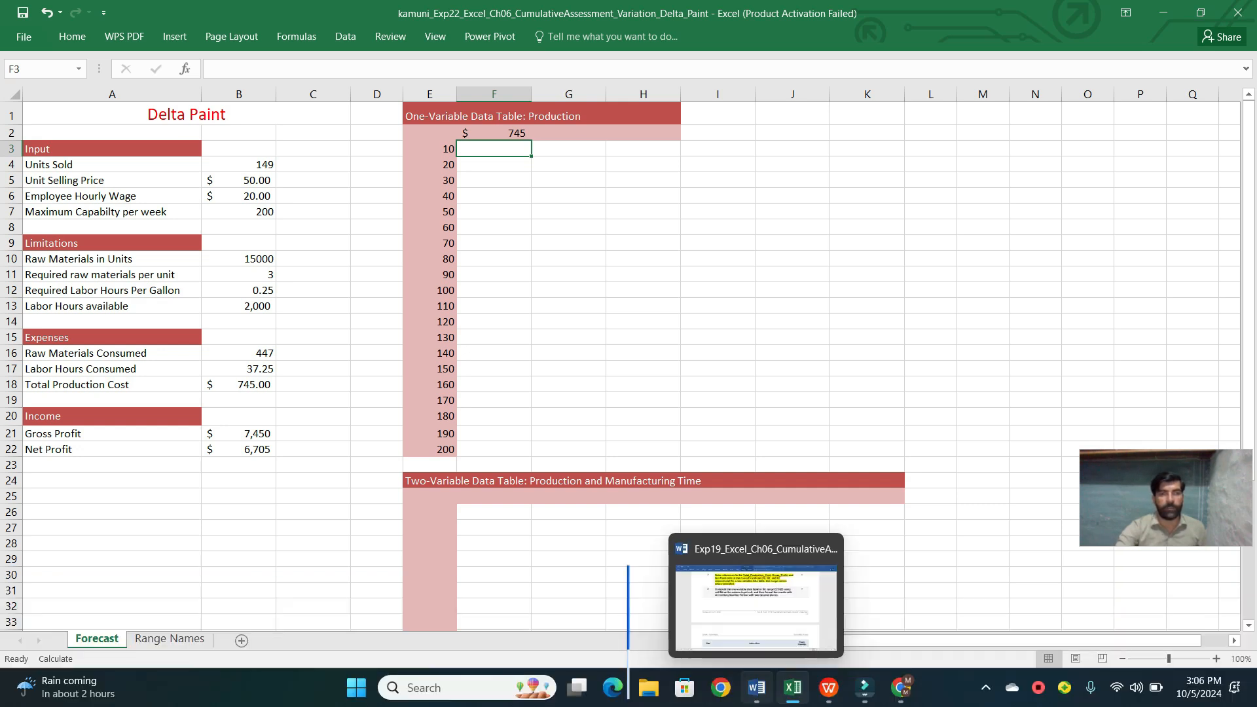
click(757, 619)
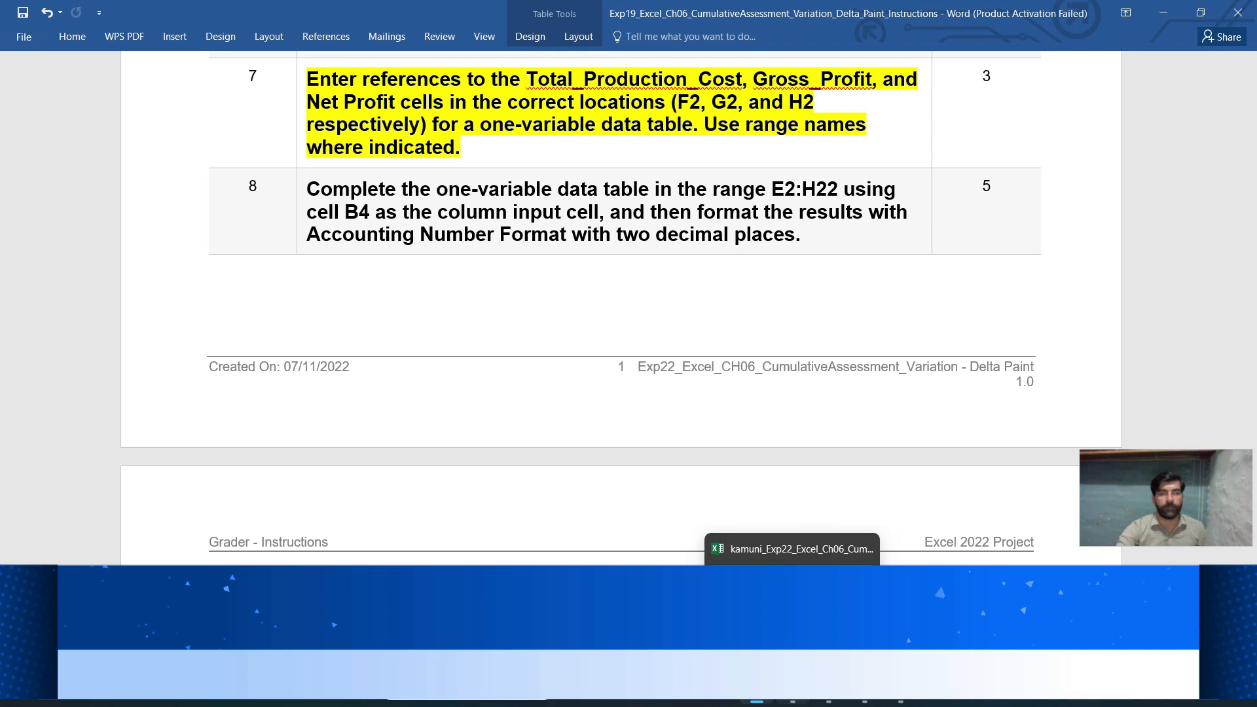
click(792, 687)
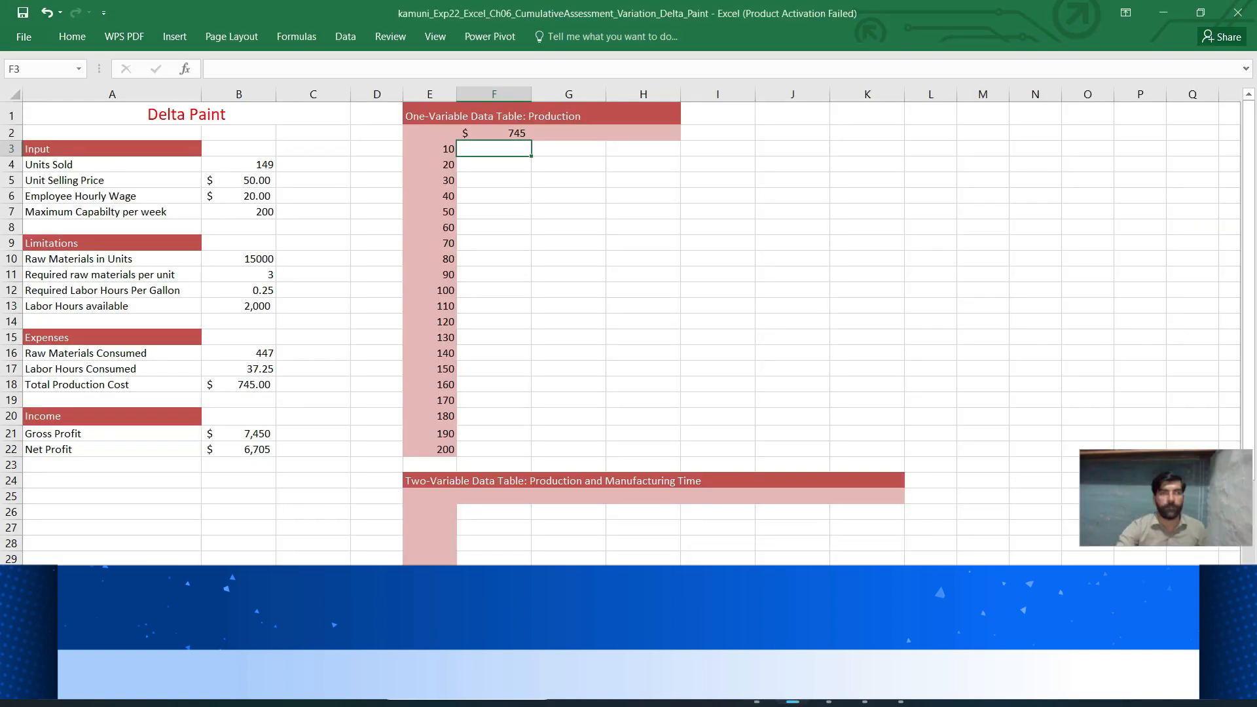
click(569, 132)
text(=)
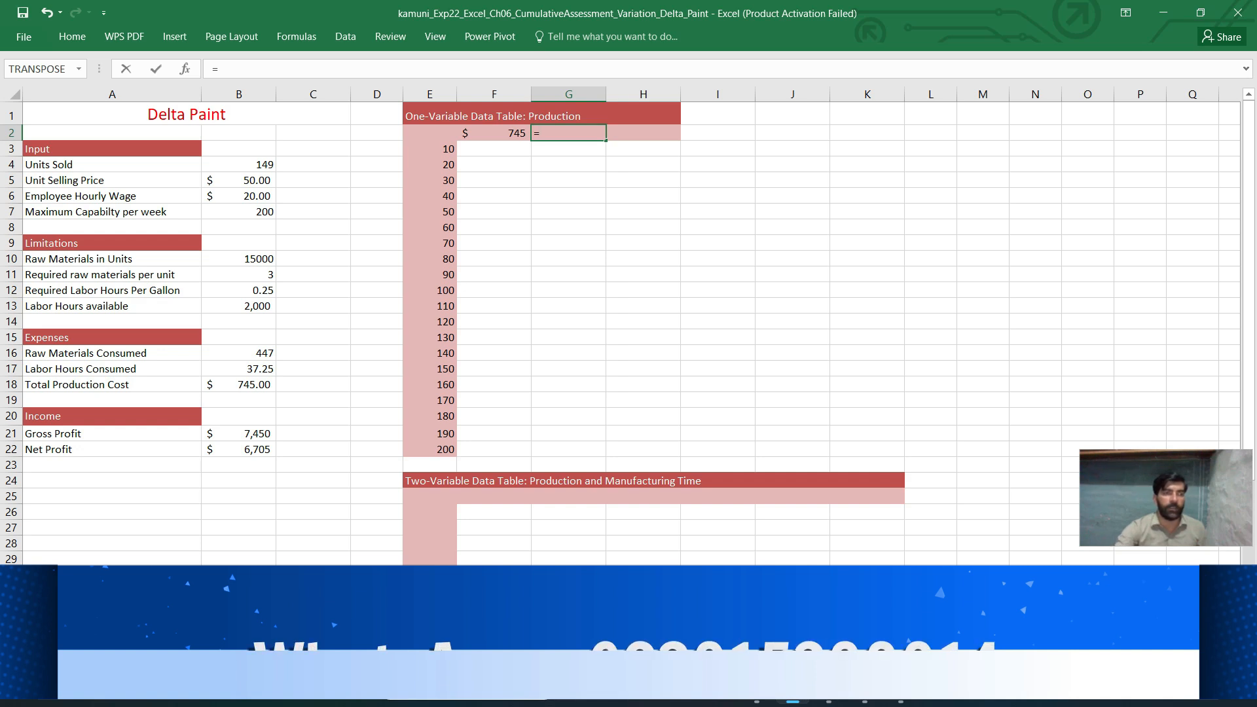
click(239, 433)
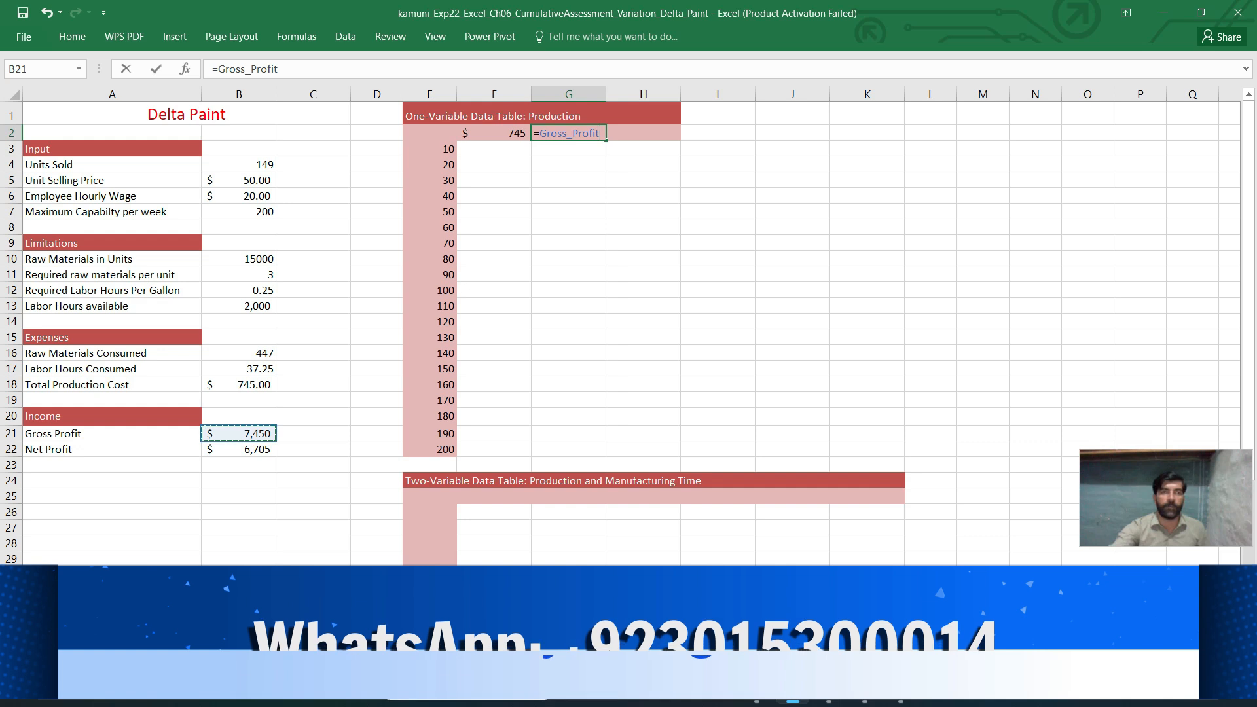
key(Return)
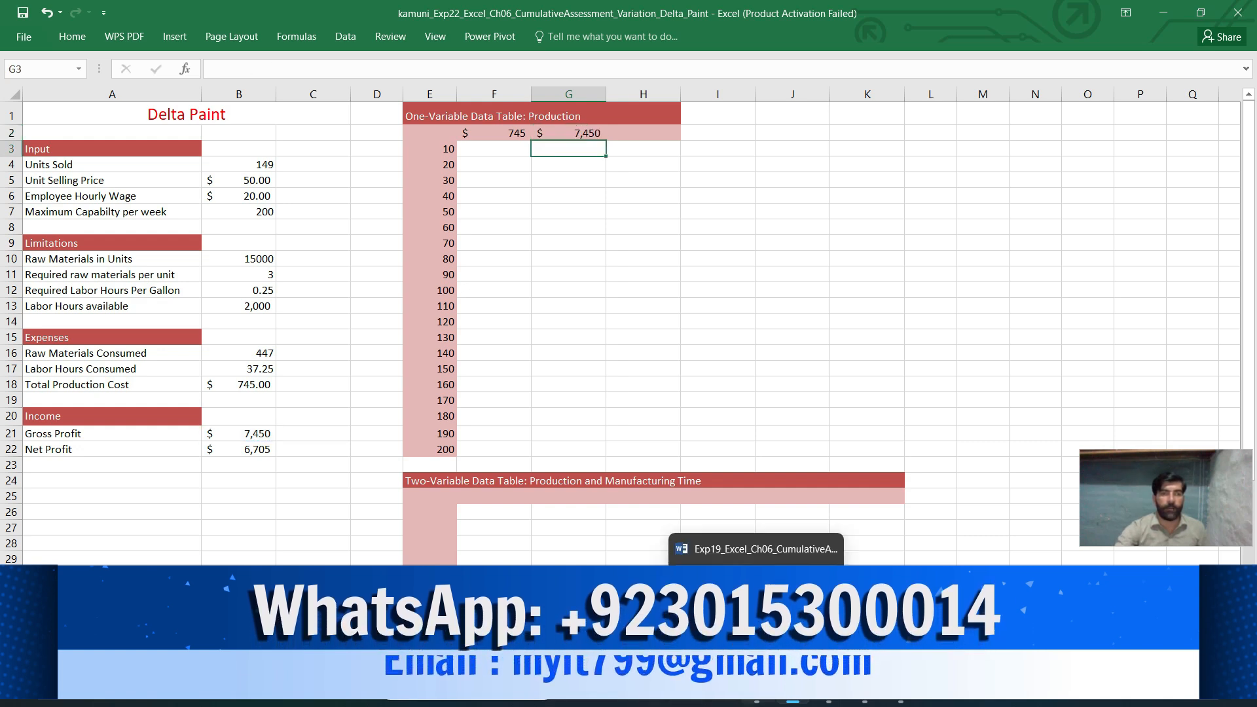
- Recheck instruction 7 in Word, return to the Excel workbook, and reference Net Profit in cell H2 with =B22
click(756, 694)
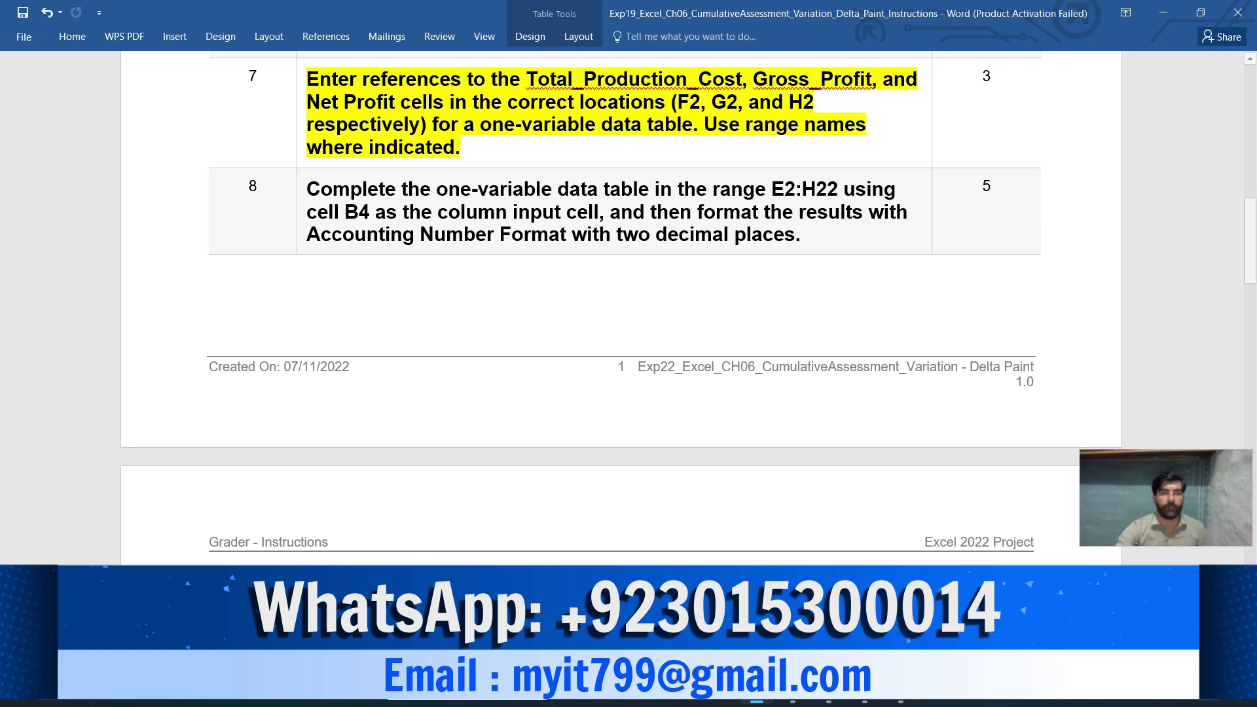
mouse_move(793, 702)
click(793, 548)
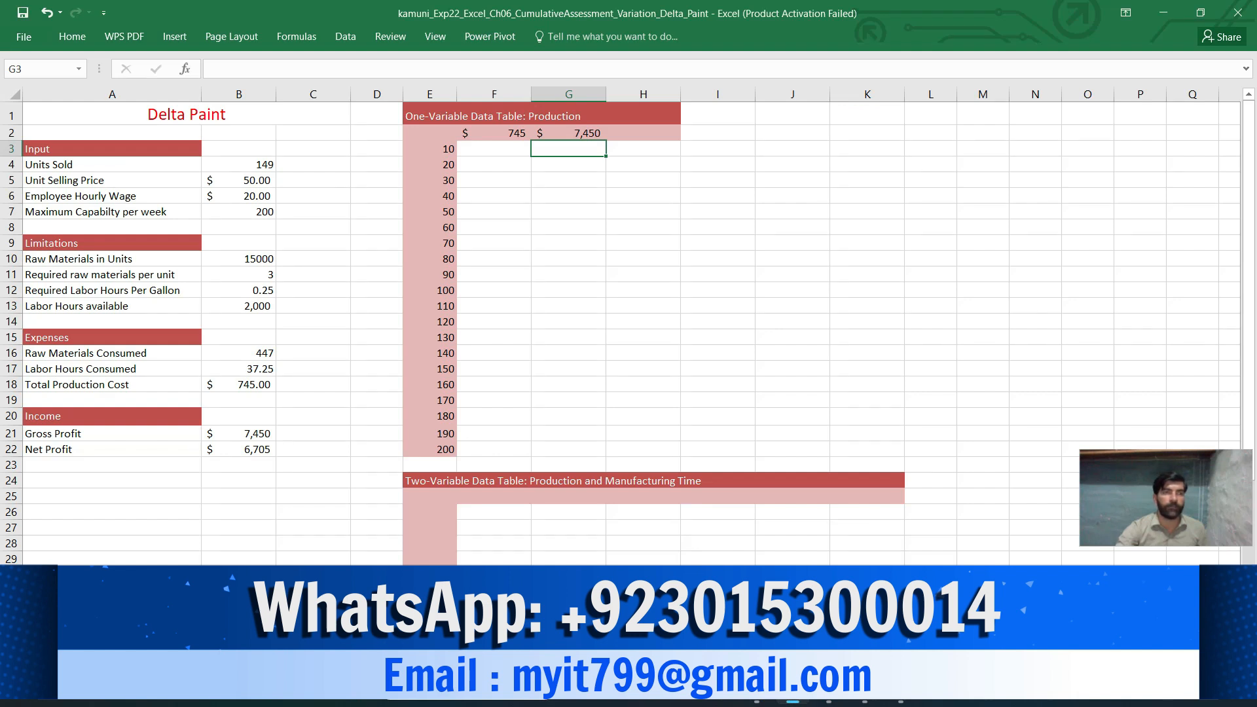
click(643, 133)
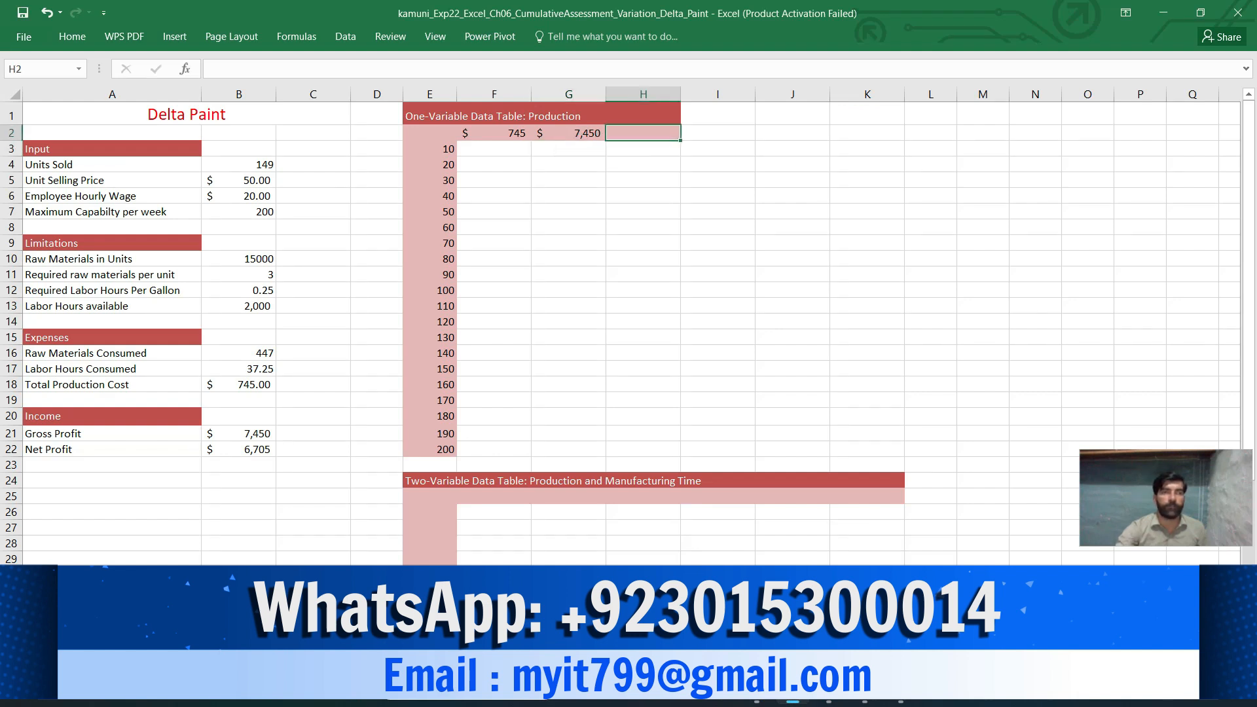
text(=)
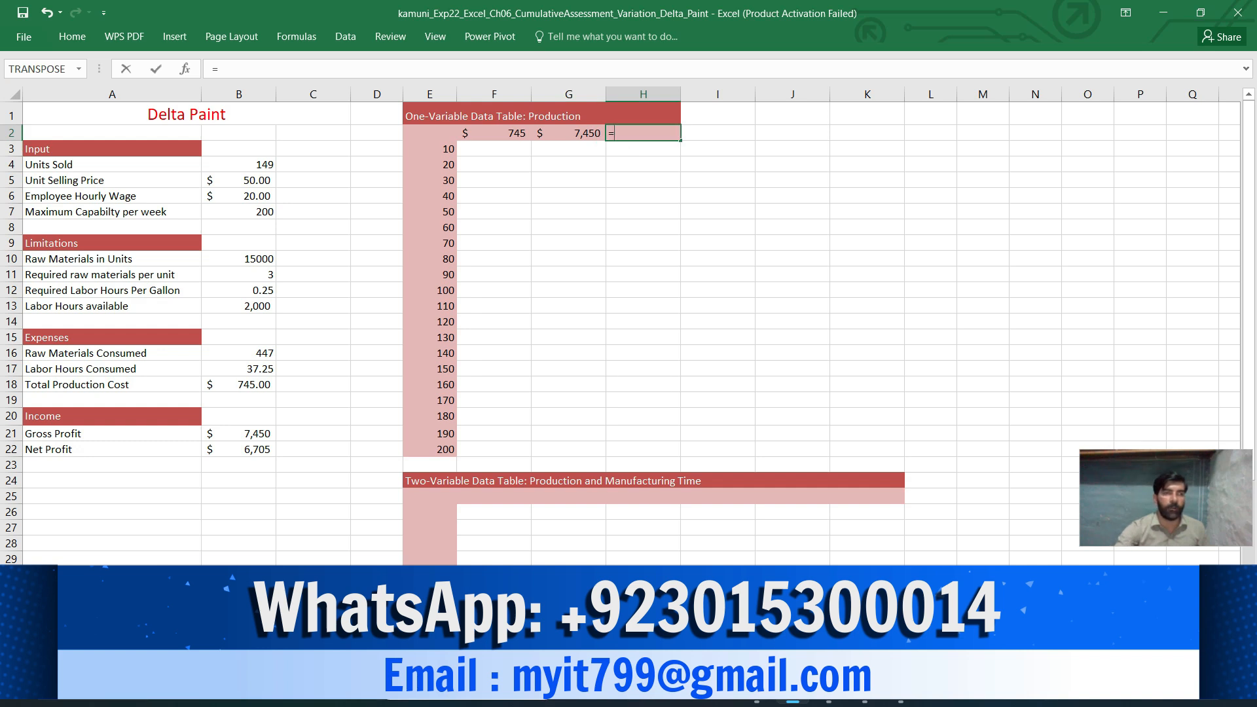
click(239, 450)
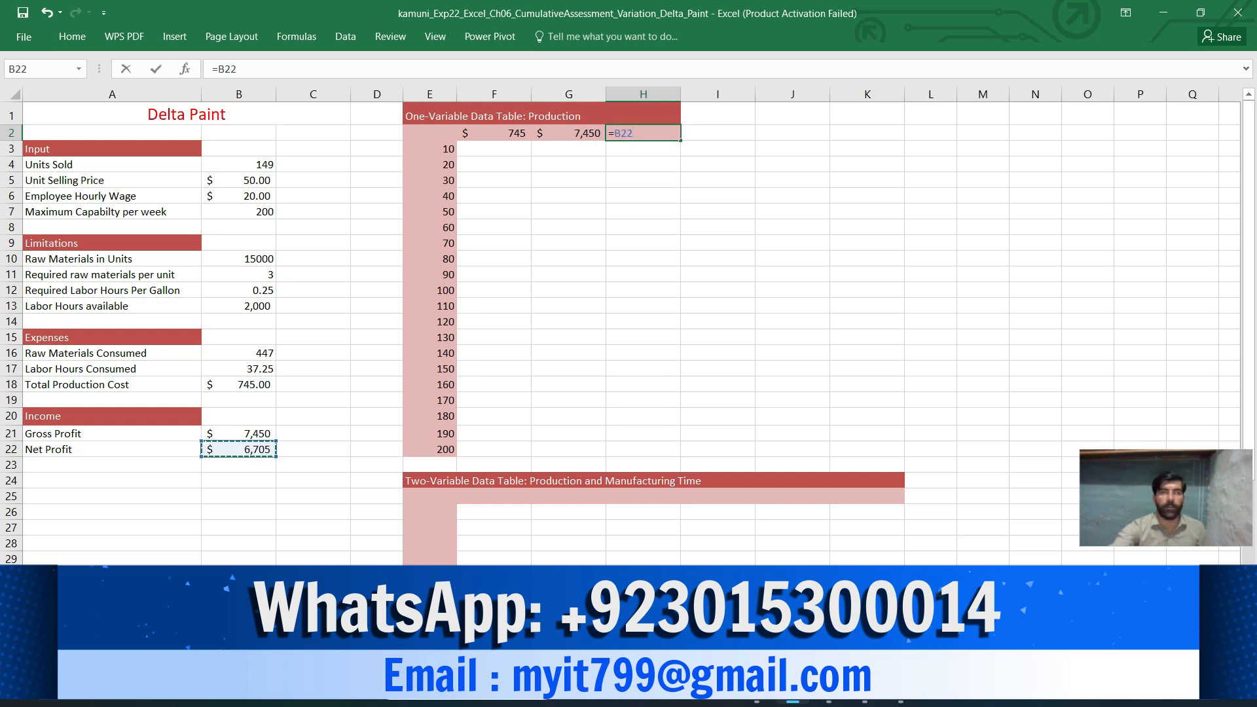
key(Return)
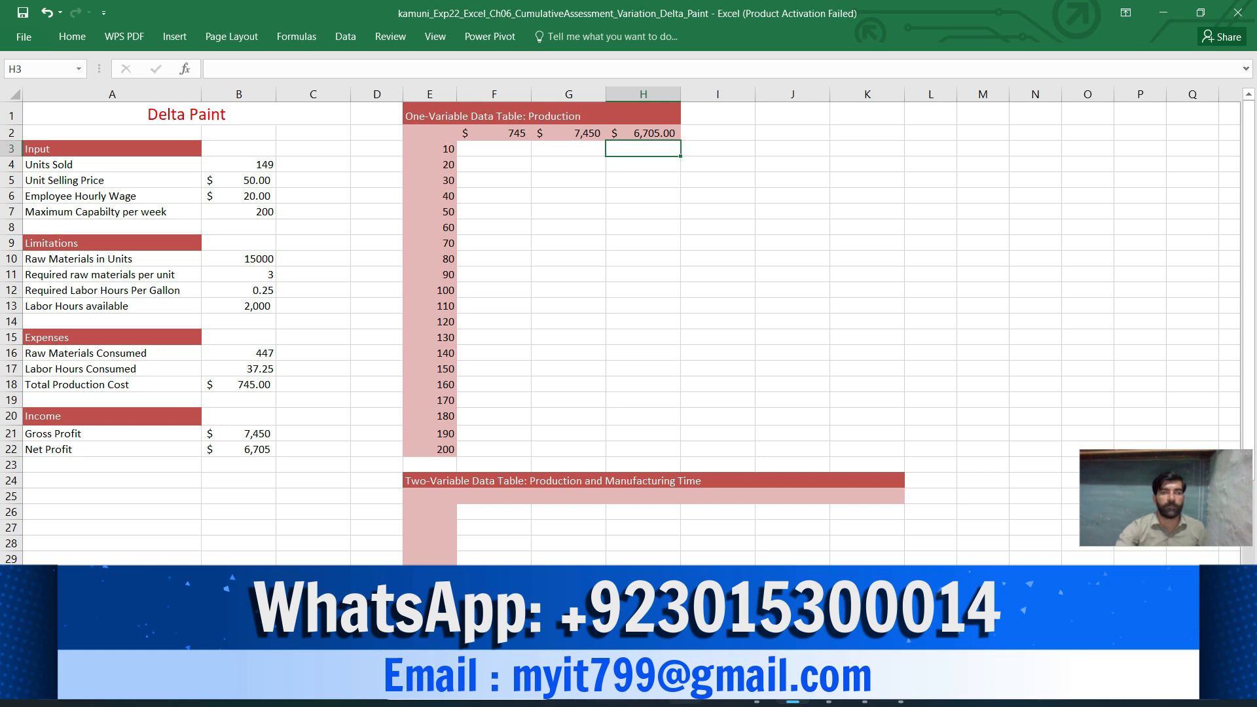
- Switch to the Word instructions and highlight instruction 8, about completing the one-variable data table, in yellow
mouse_move(757, 689)
click(757, 619)
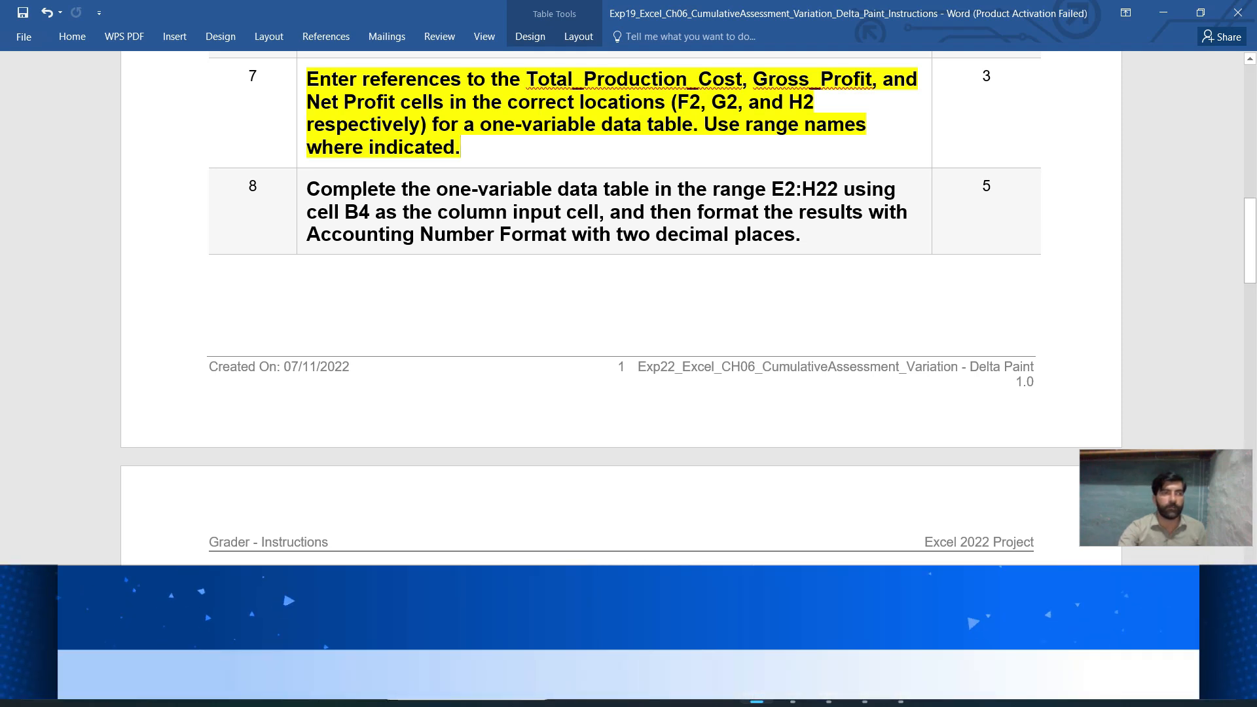
click(301, 207)
click(363, 181)
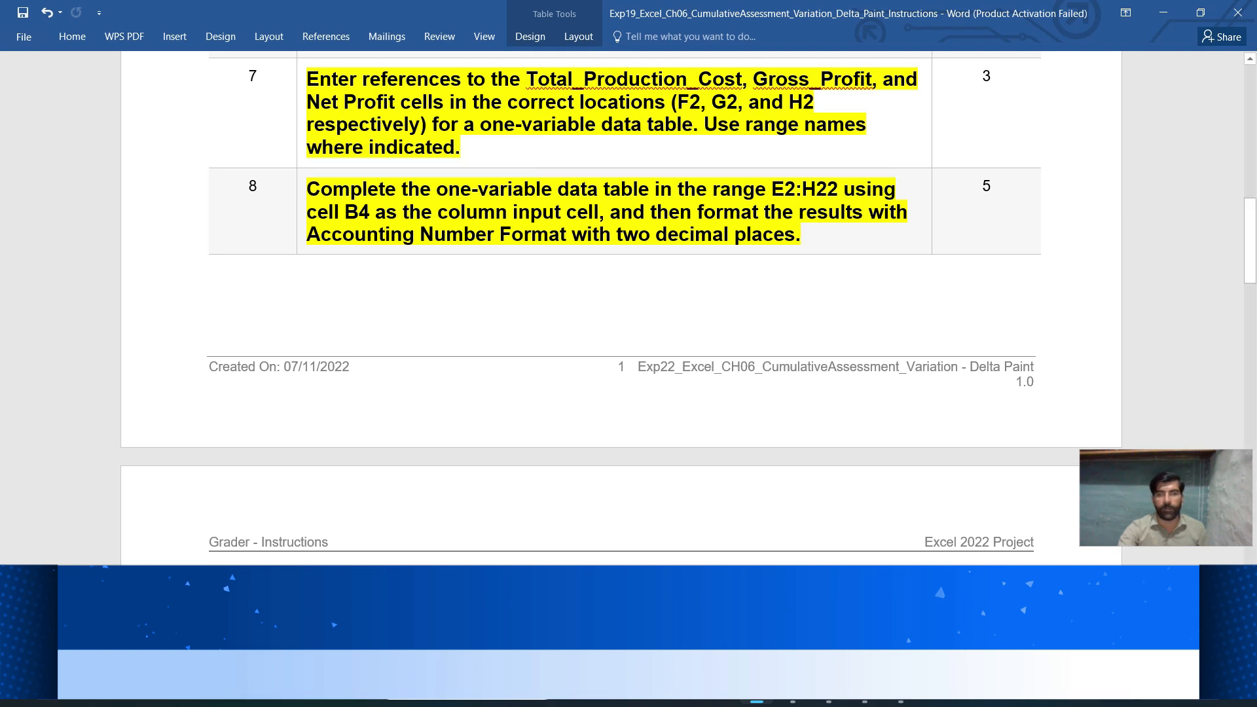
scroll(622, 301, down, 3)
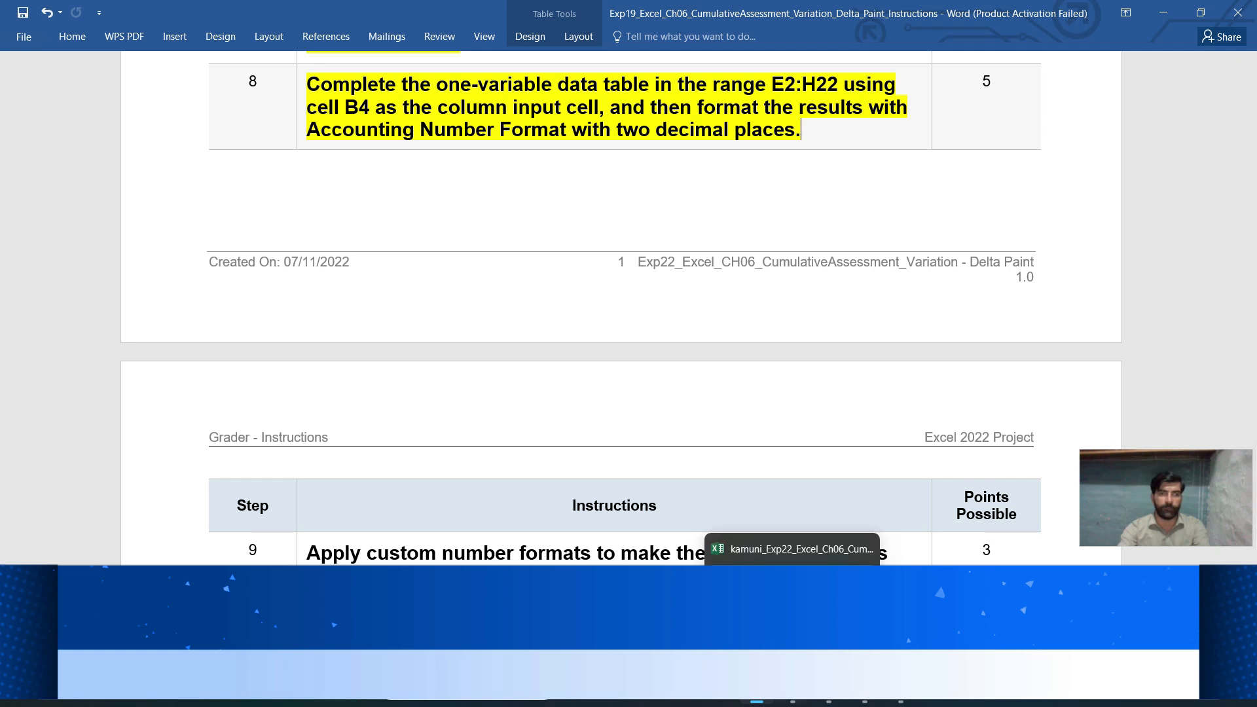
- Switch to the Excel workbook, select the range E2:H22, and open the What-If Analysis Data Table dialog for it
click(793, 691)
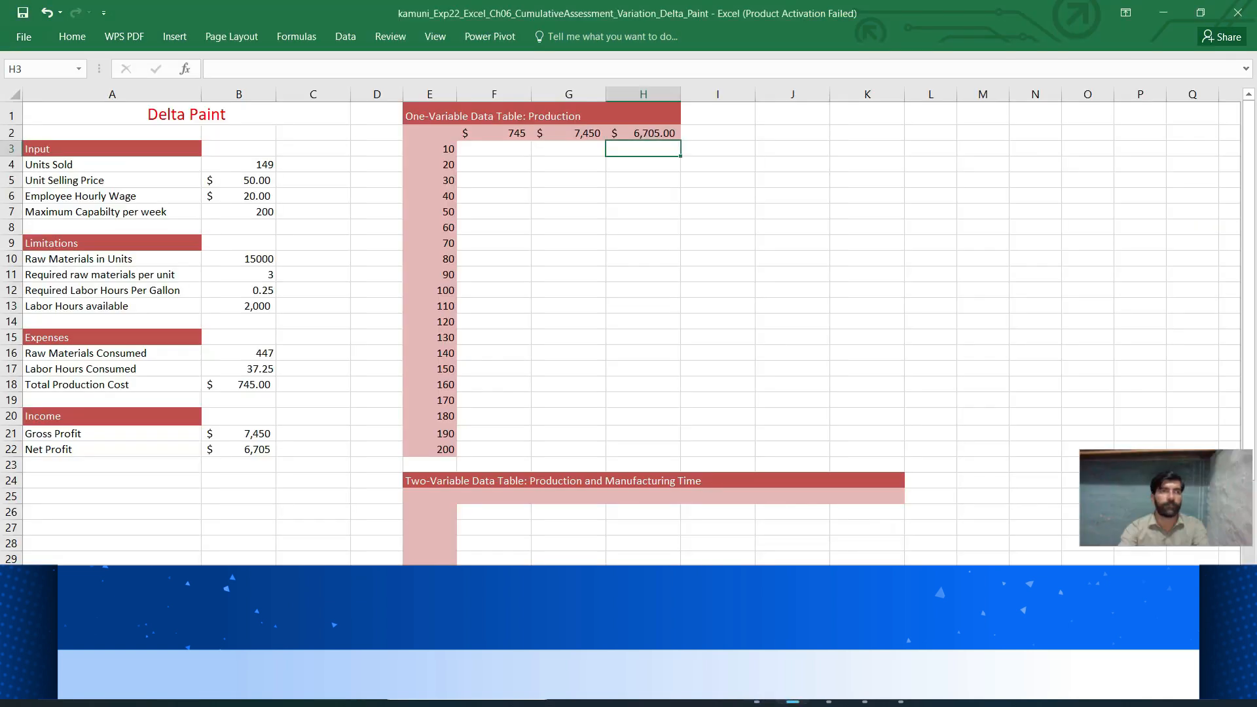
click(40, 68)
key(BackSpace)
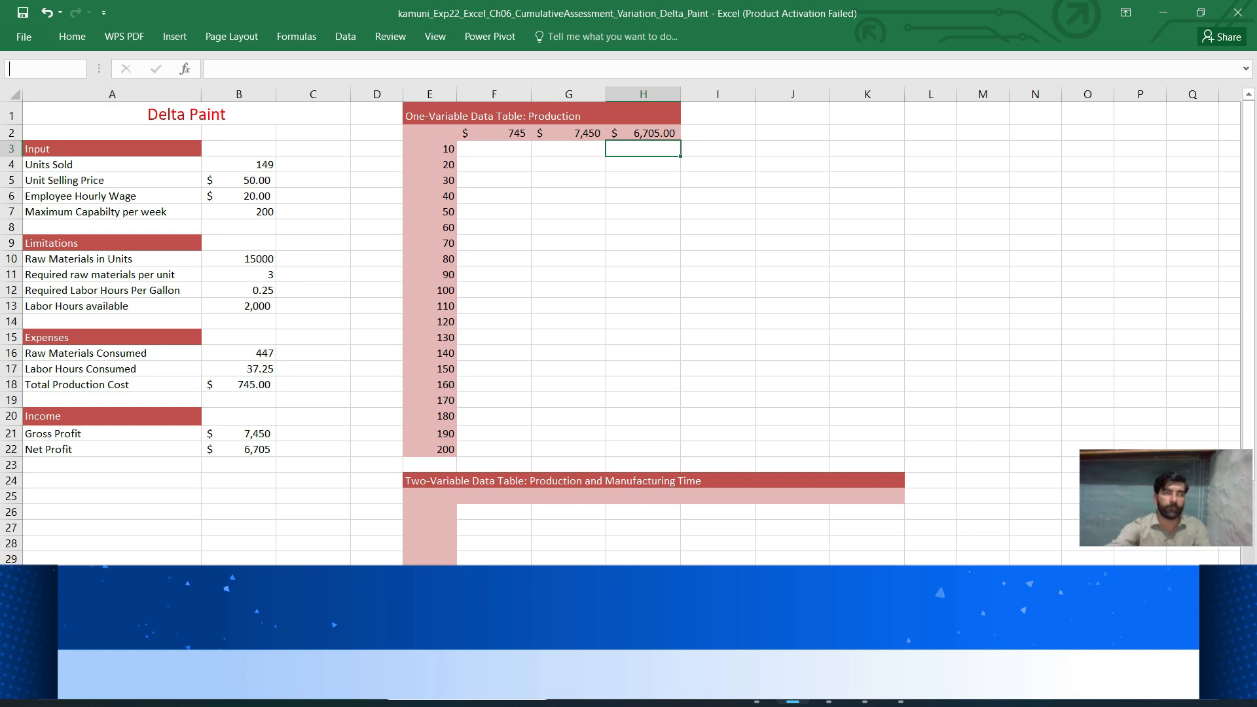
text(E2)
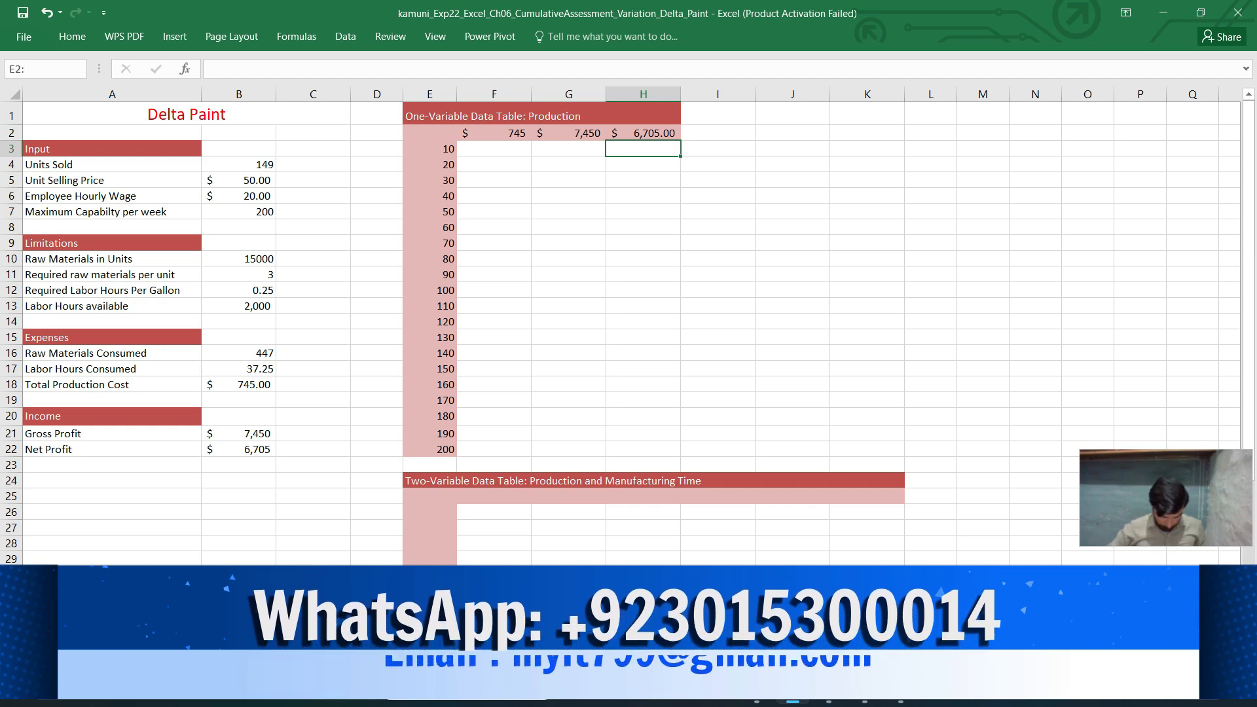
text(:H)
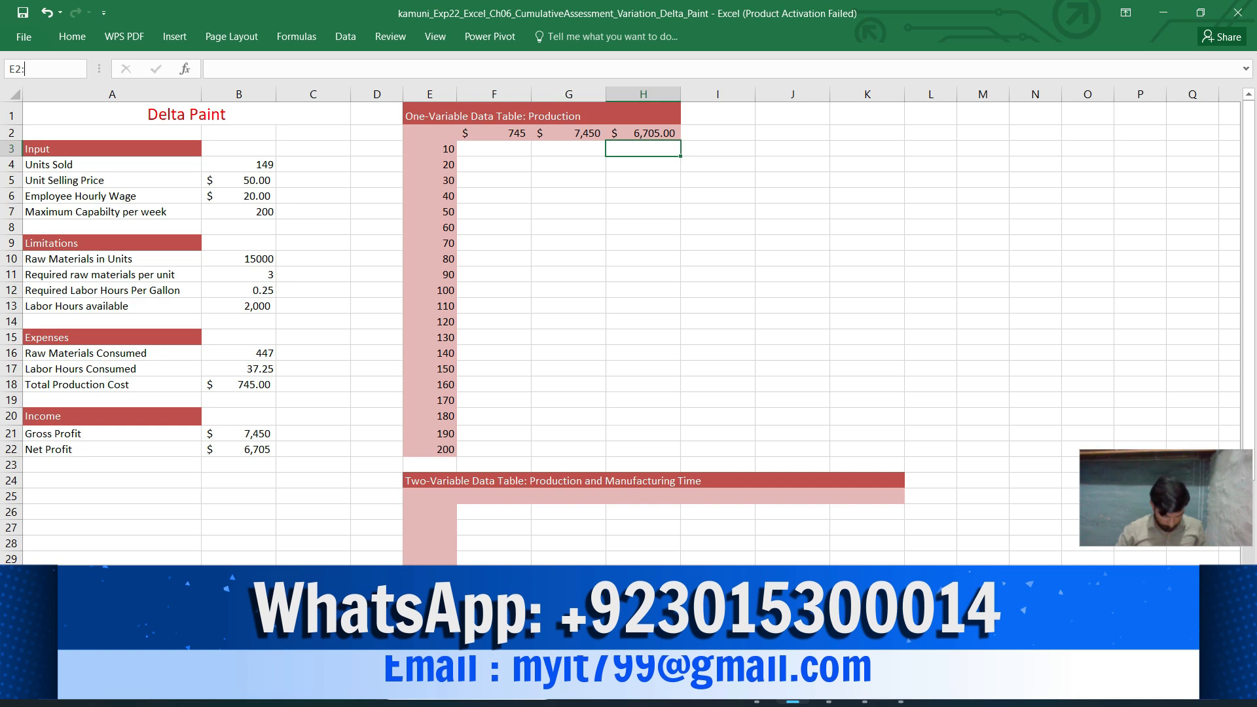
text(22)
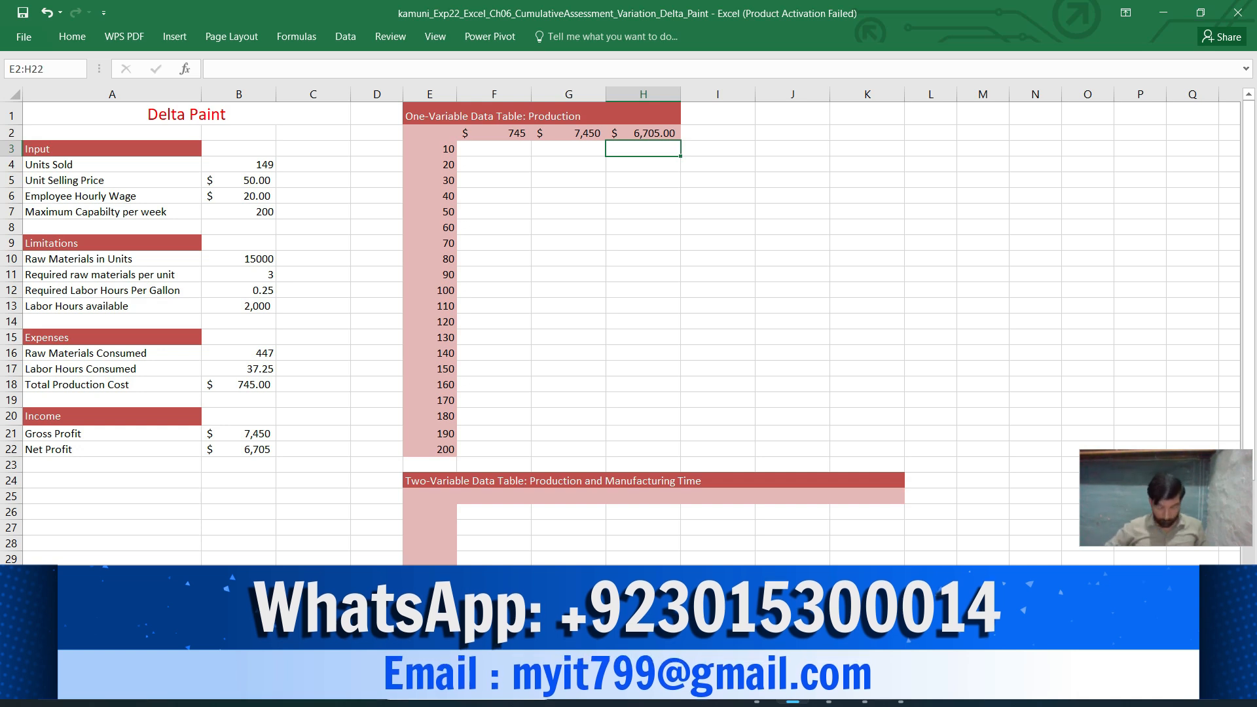
key(Return)
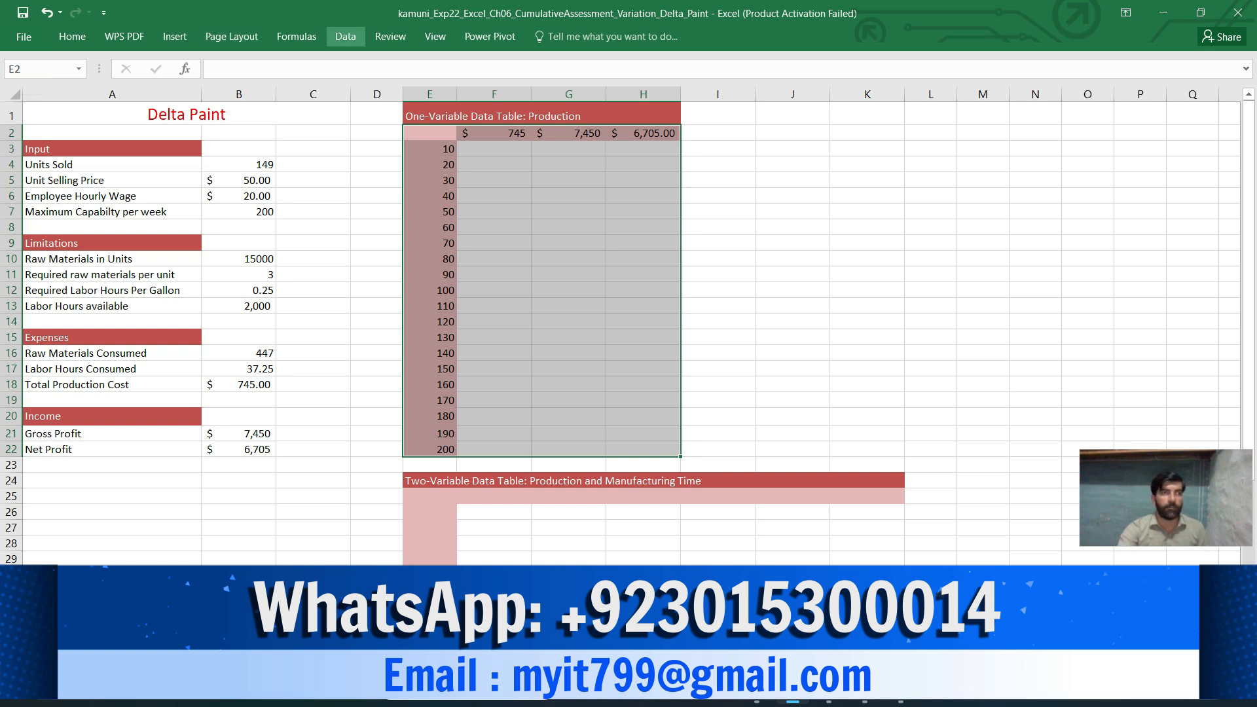
click(346, 36)
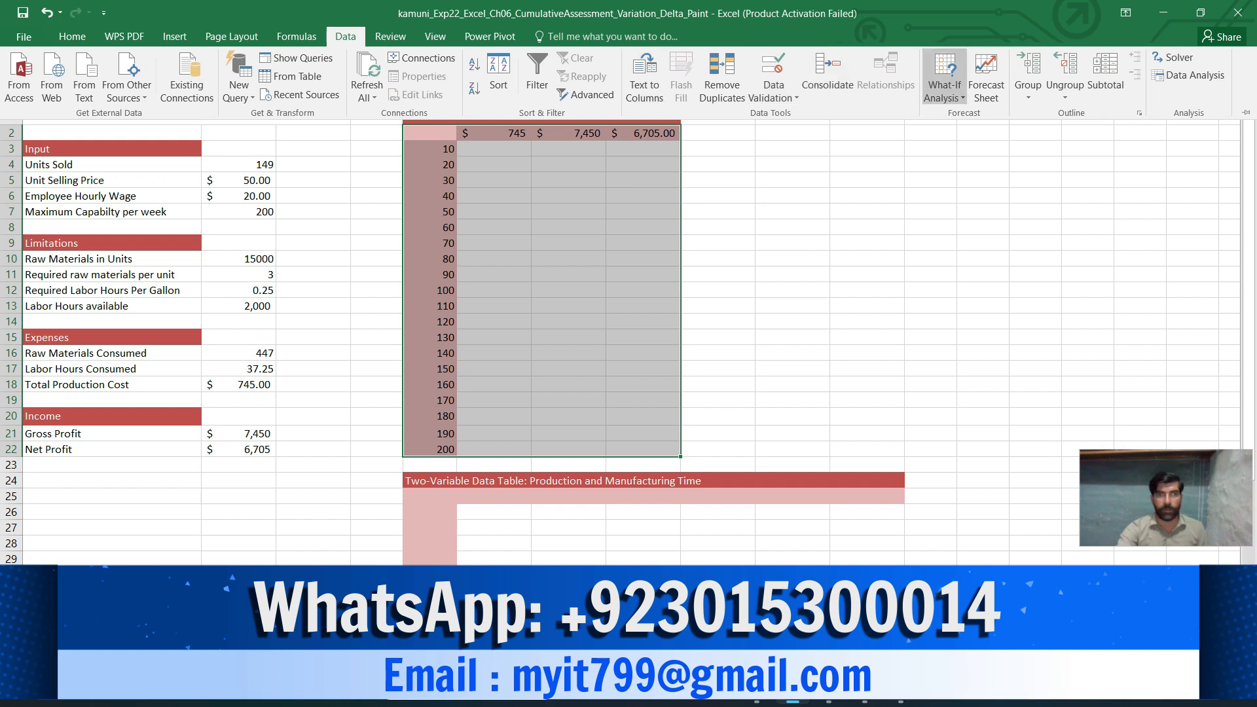
click(943, 85)
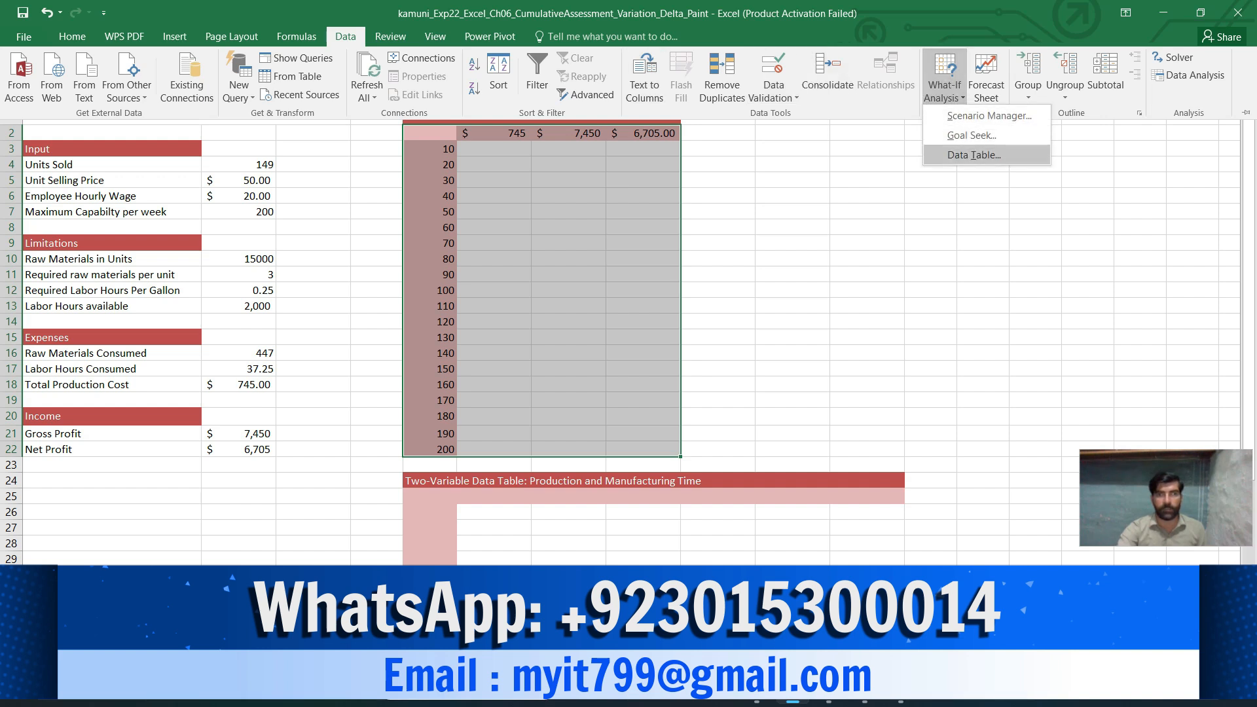
click(973, 155)
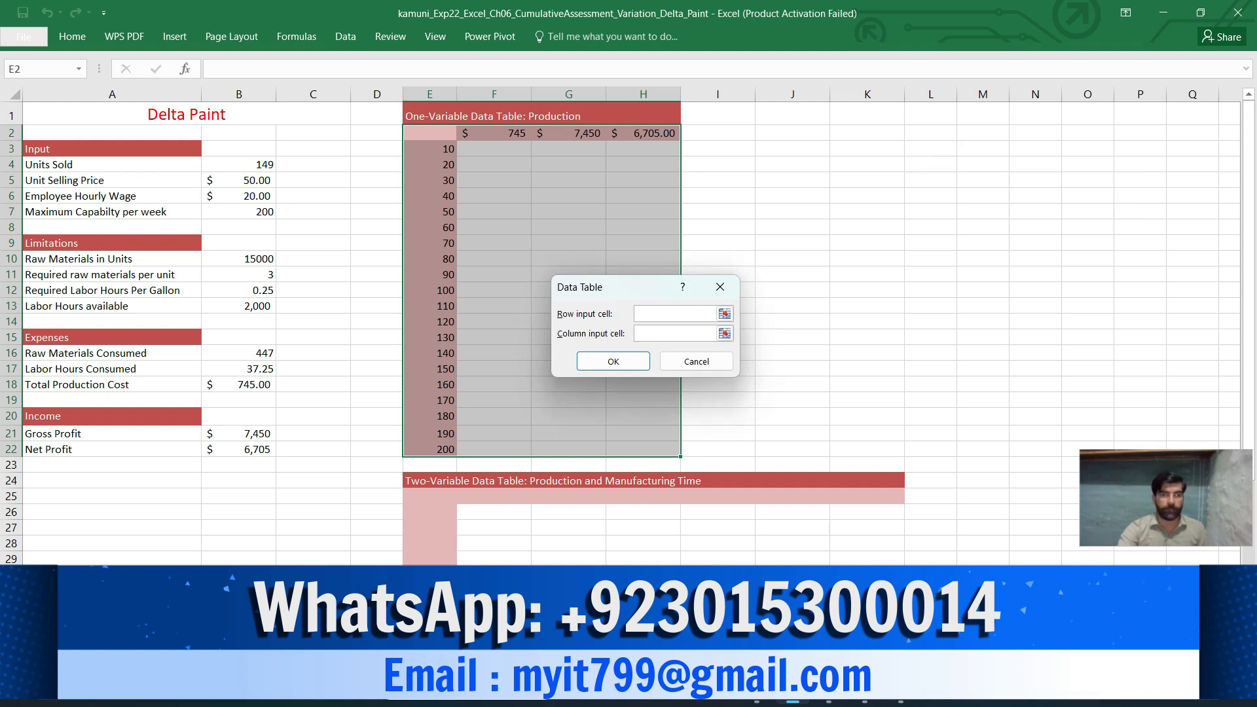
- Check instruction 8 in Word, return to the Excel workbook, and create the one-variable data table with B4 as the column input cell
mouse_move(756, 691)
click(756, 616)
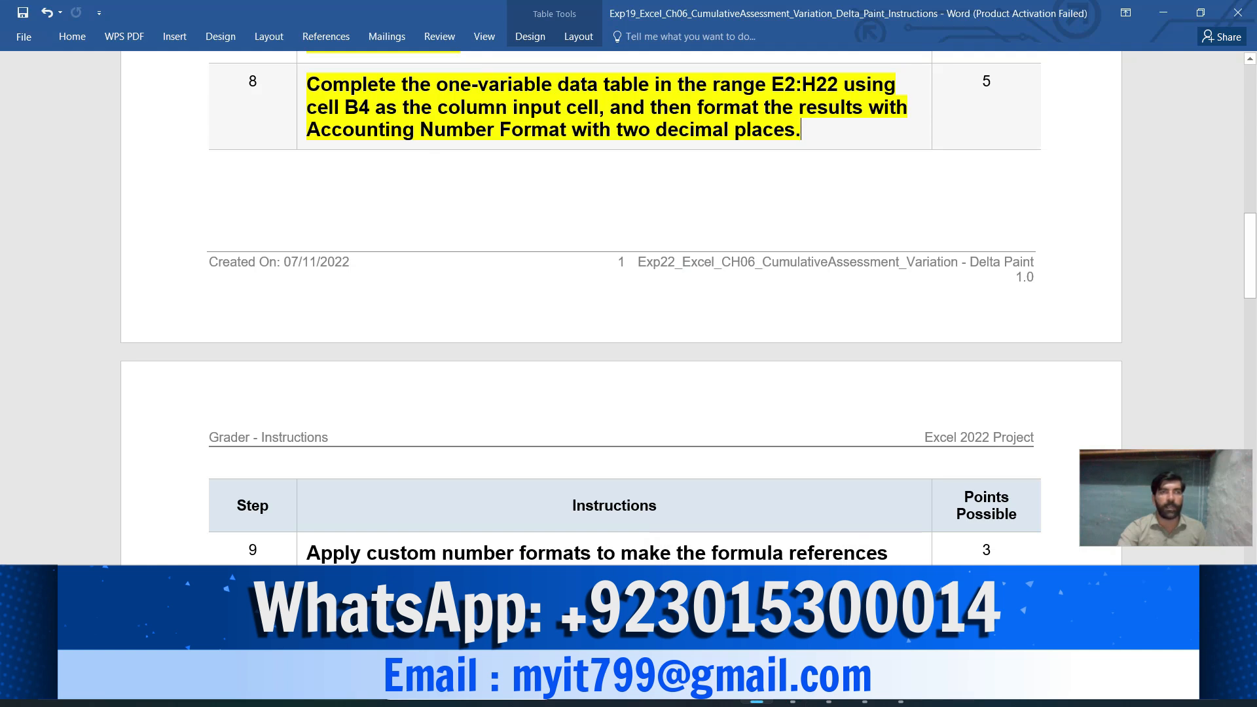
mouse_move(793, 692)
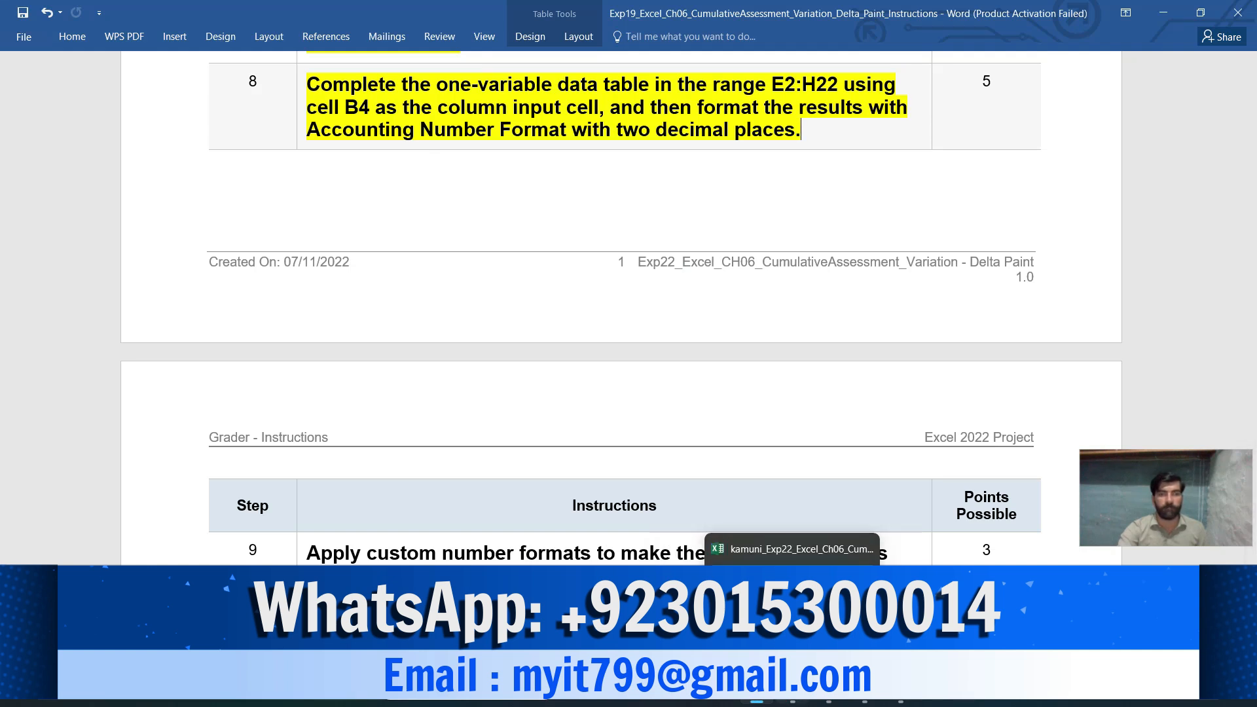
click(792, 623)
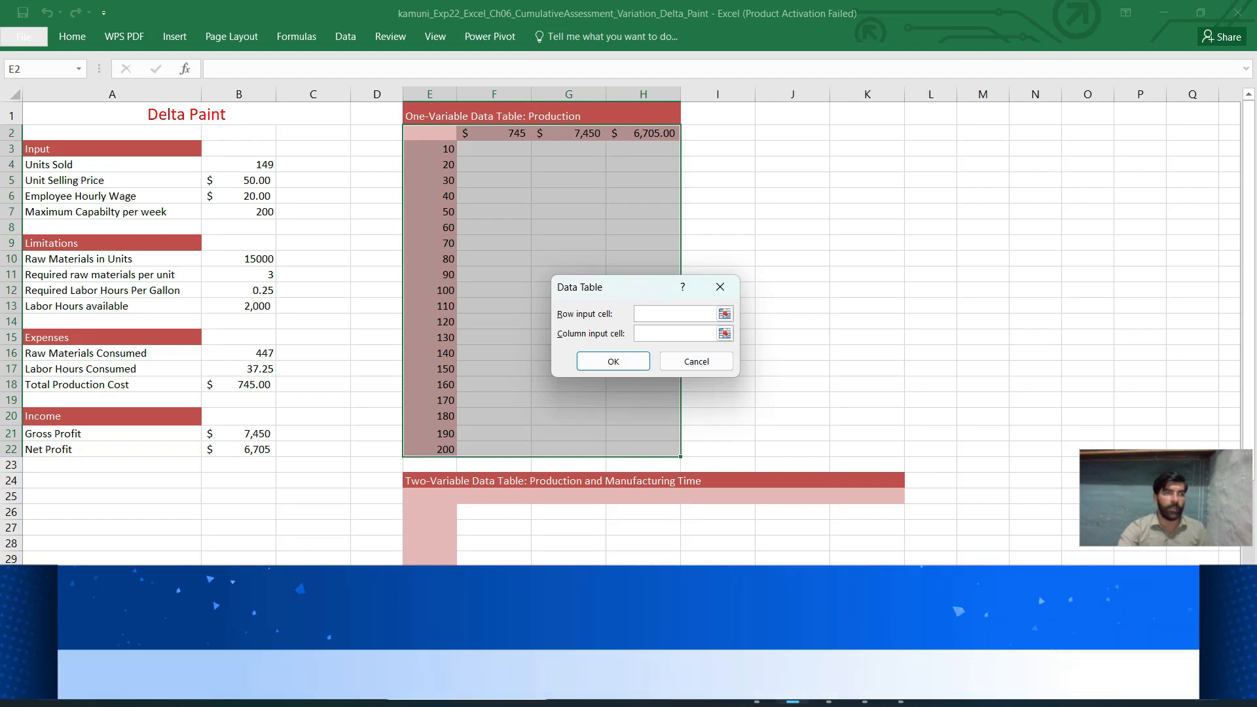
click(239, 164)
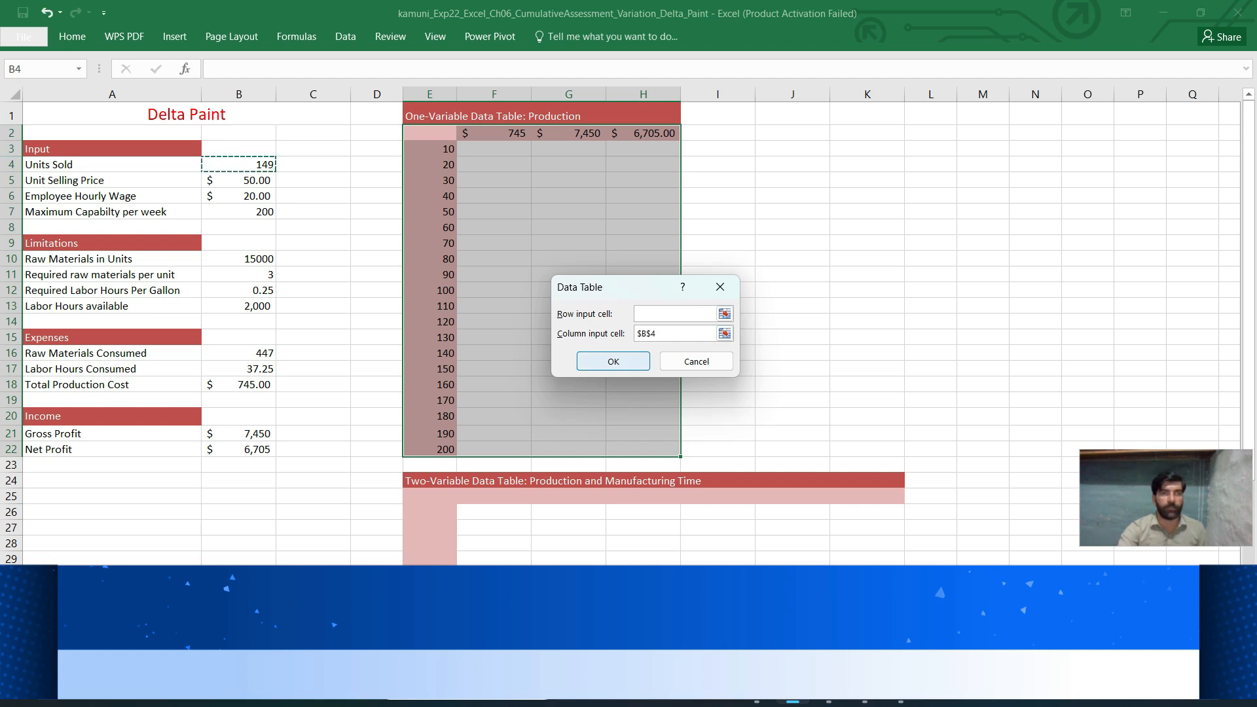
click(613, 361)
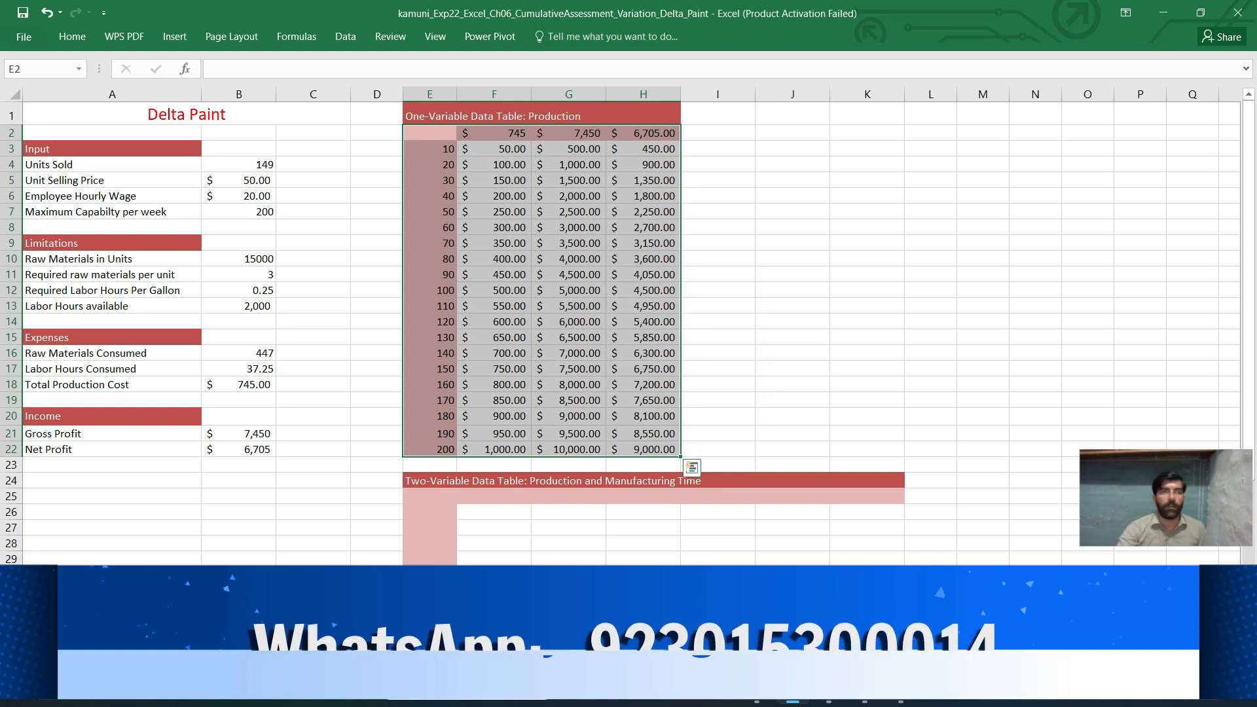
click(868, 321)
- Recheck instruction 8 in Word, return to Excel, and format F3:H22 as Accounting with two decimal places and the $ symbol
mouse_move(756, 689)
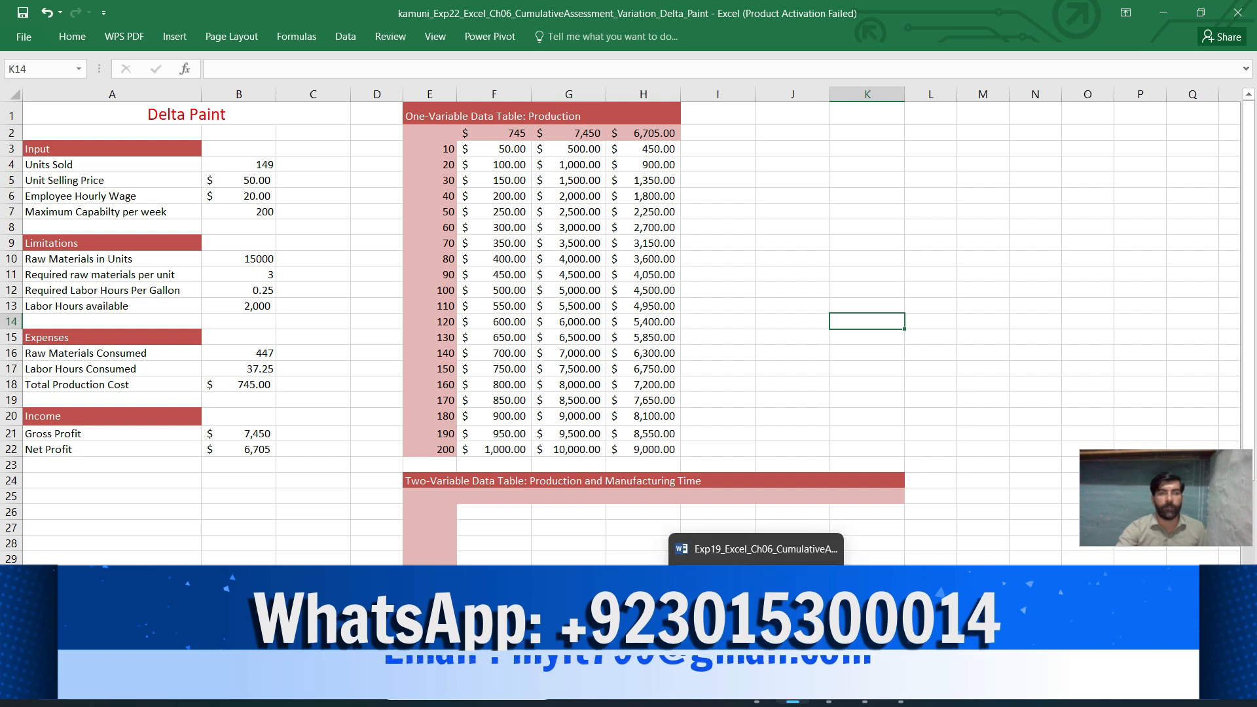
click(756, 548)
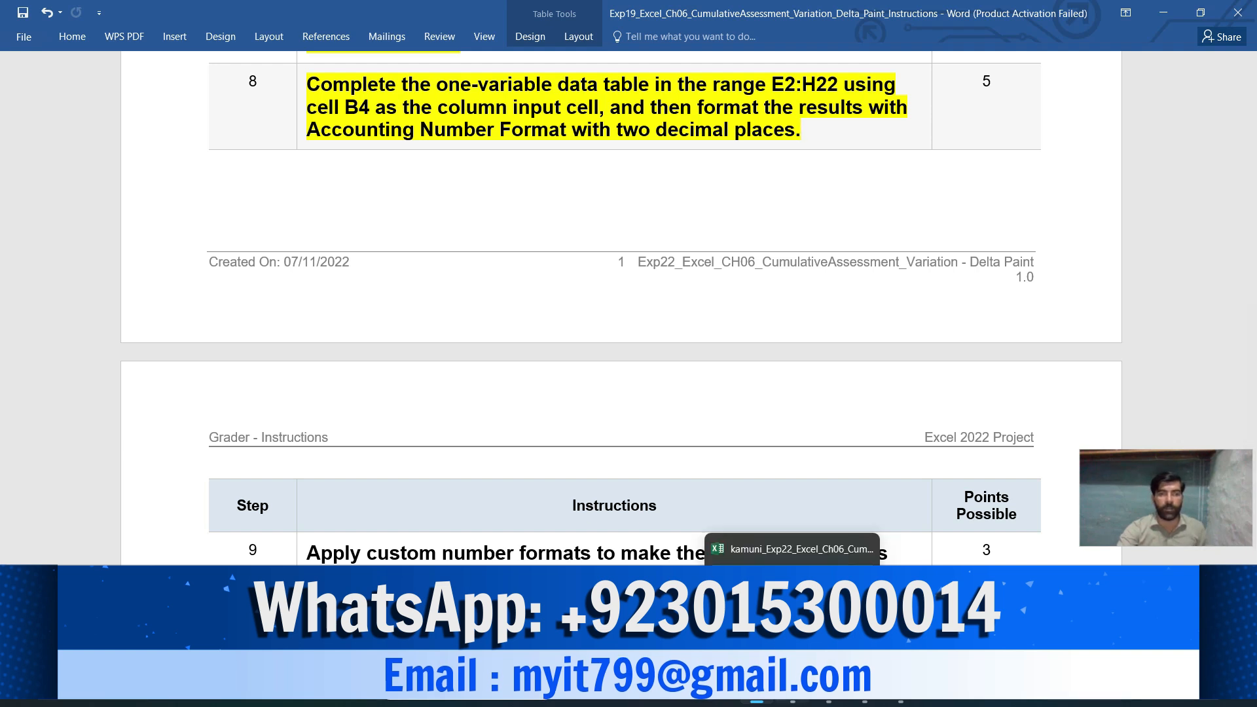
click(793, 702)
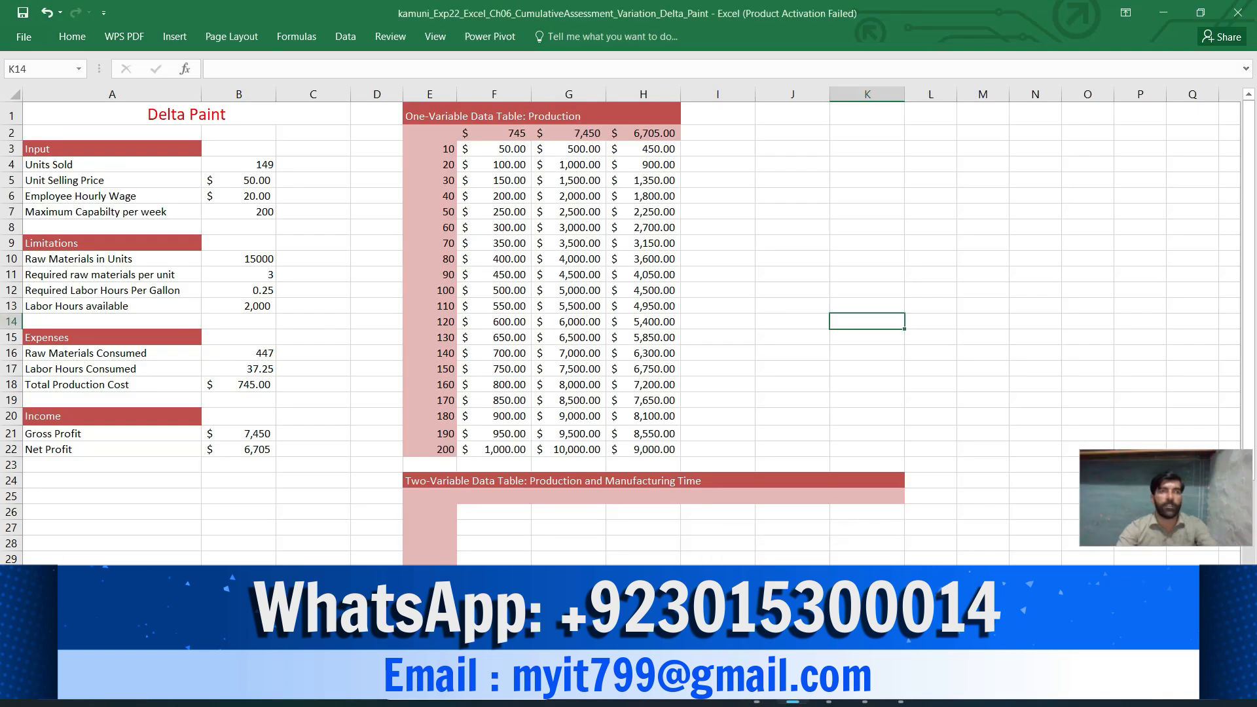
drag(494, 149, 644, 450)
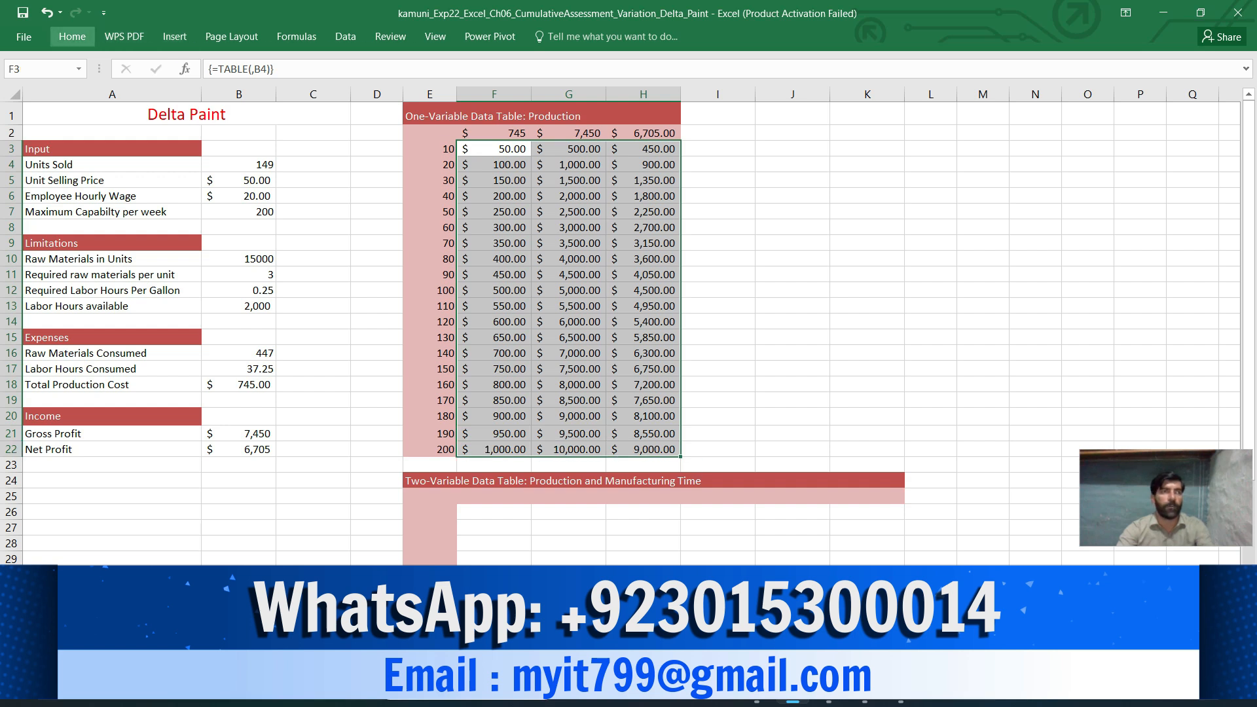
click(72, 37)
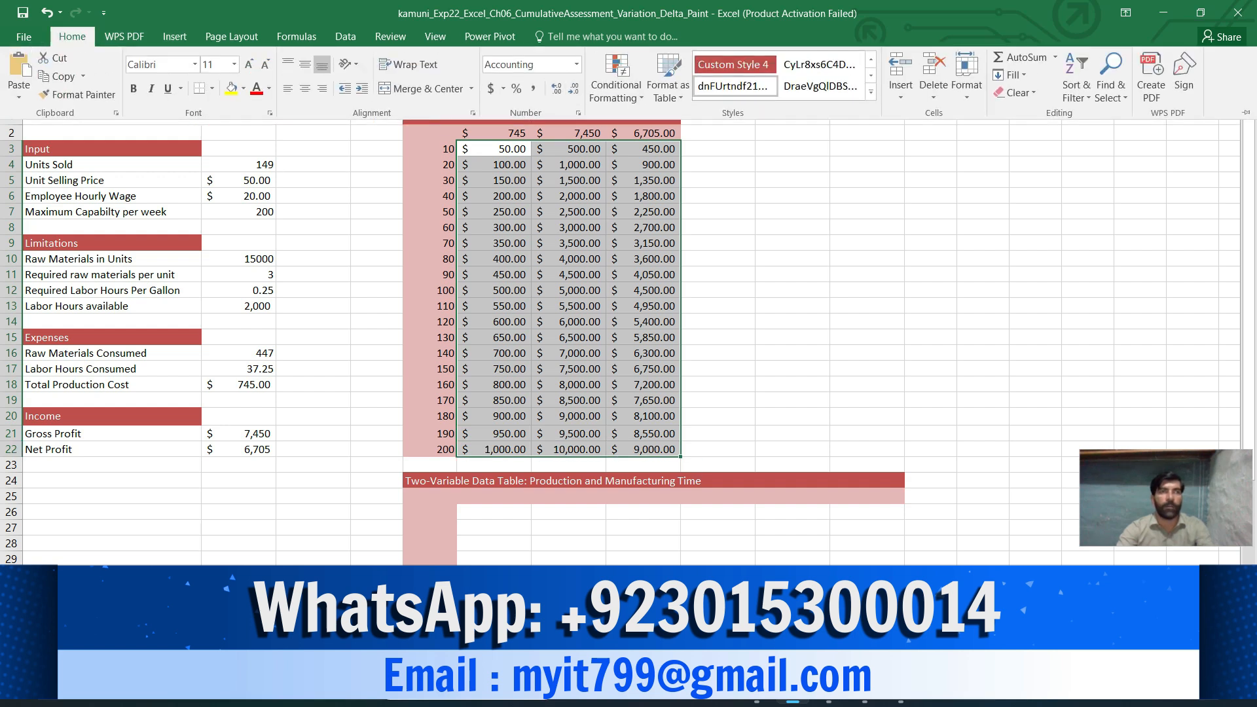
click(578, 113)
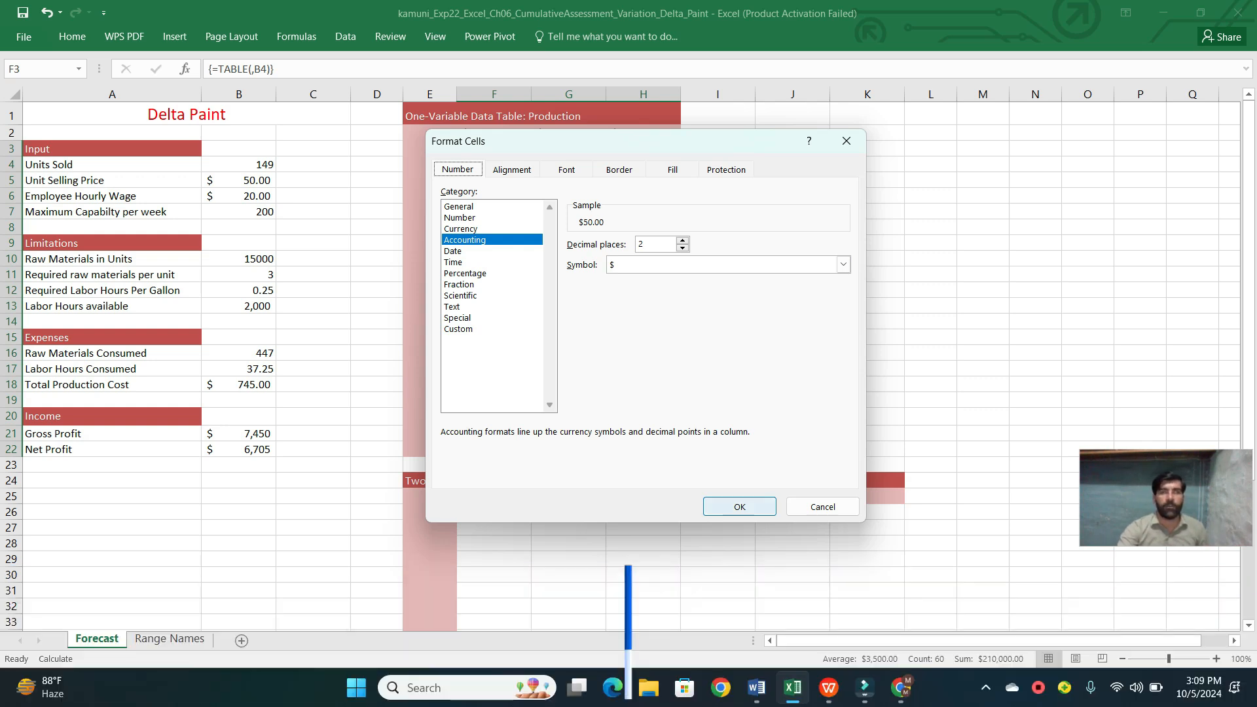
click(740, 507)
click(719, 559)
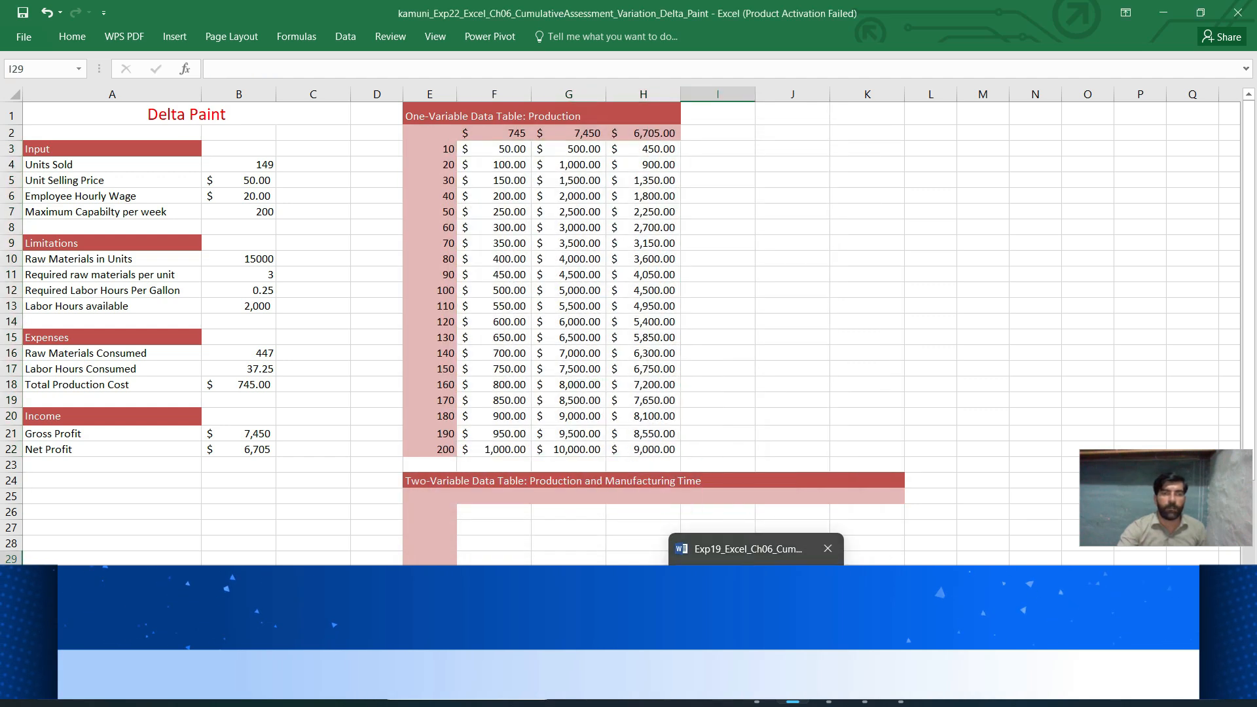
- Switch to the Word instructions and highlight instruction 9, about custom number formats for the column headings, in yellow
click(757, 696)
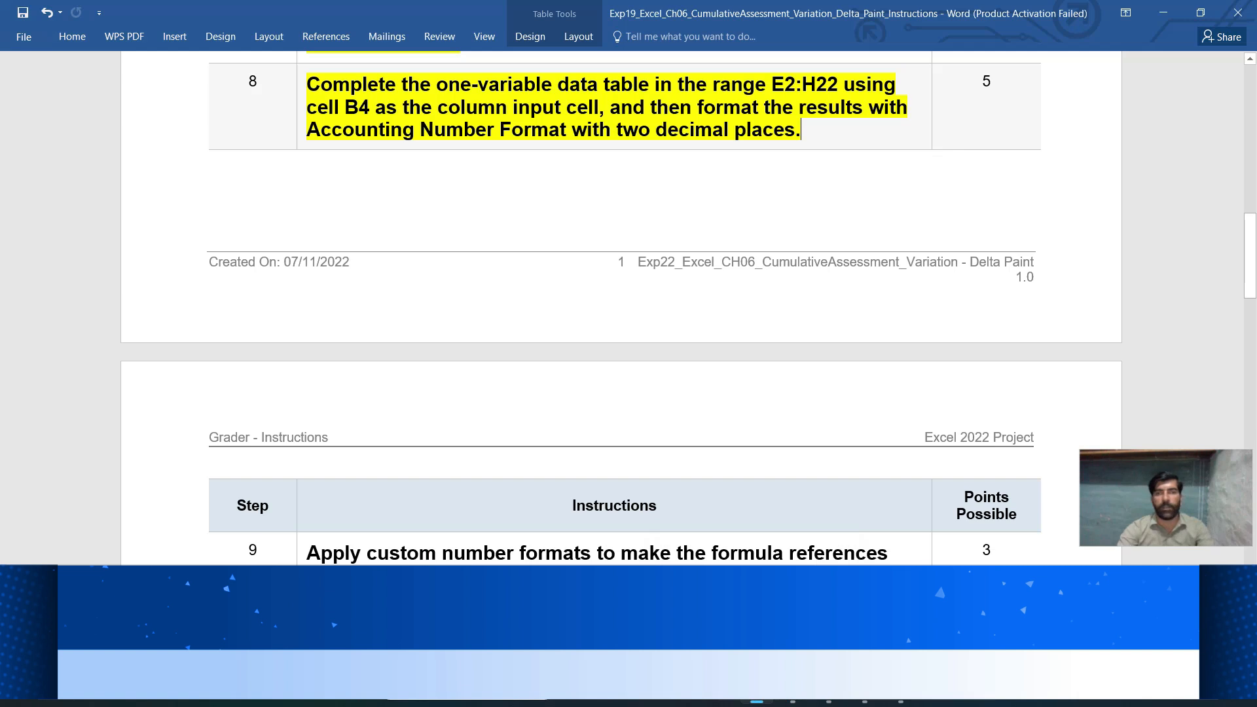
scroll(621, 308, down, 4)
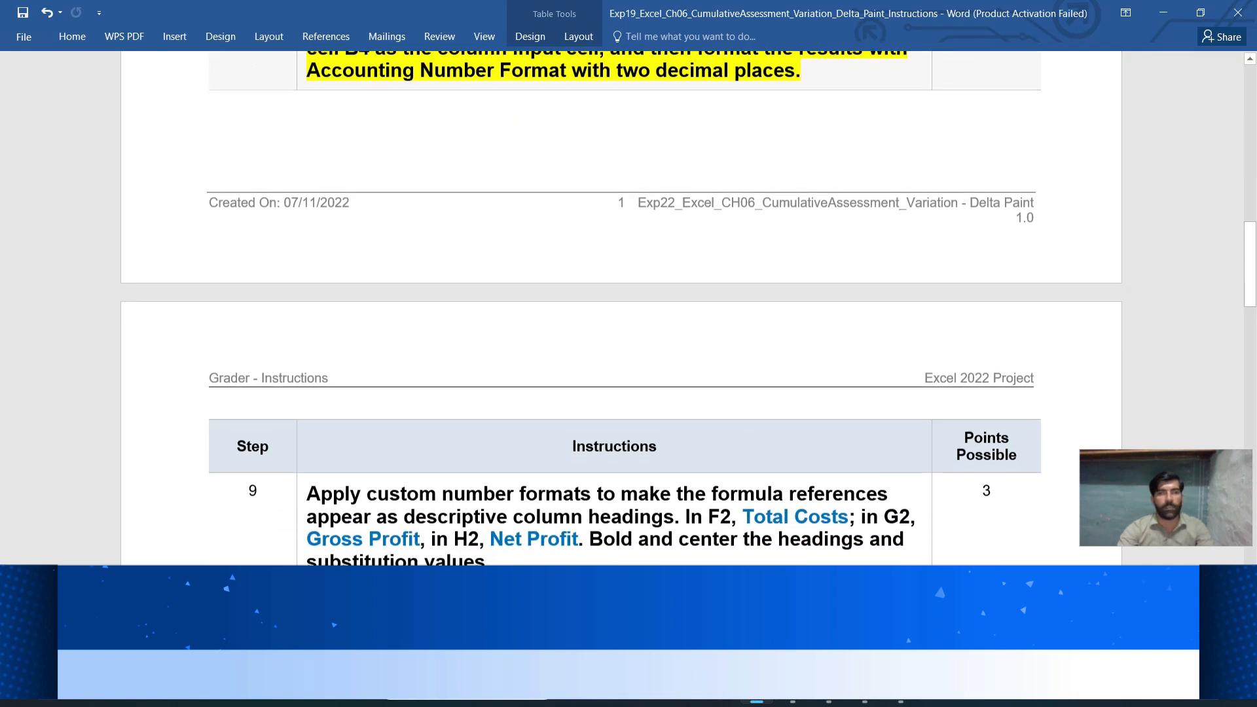
scroll(621, 308, down, 5)
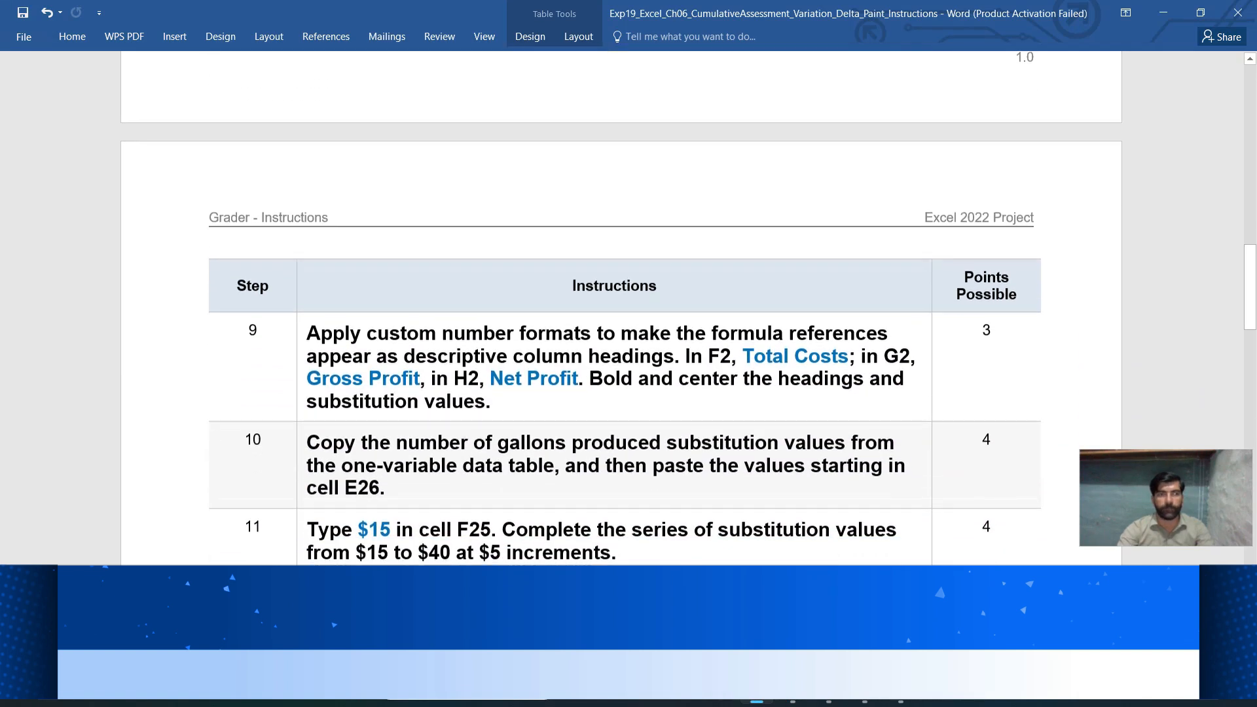
scroll(621, 308, down, 3)
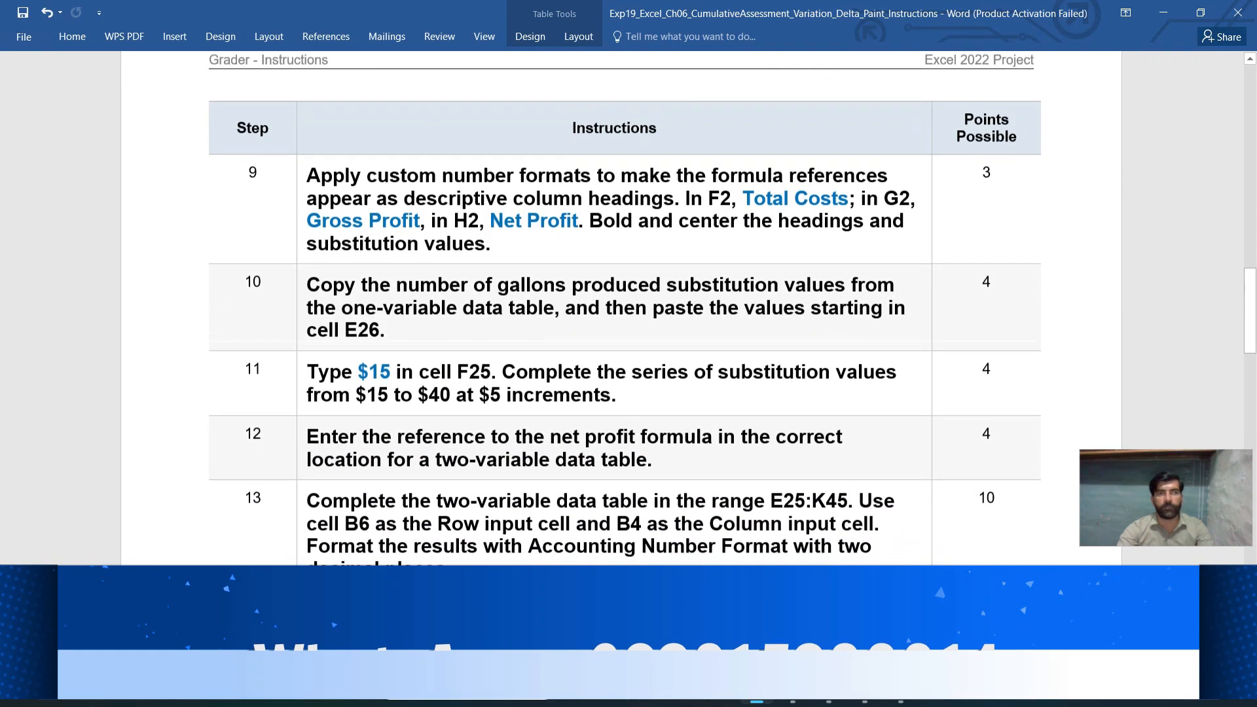
scroll(621, 307, down, 1)
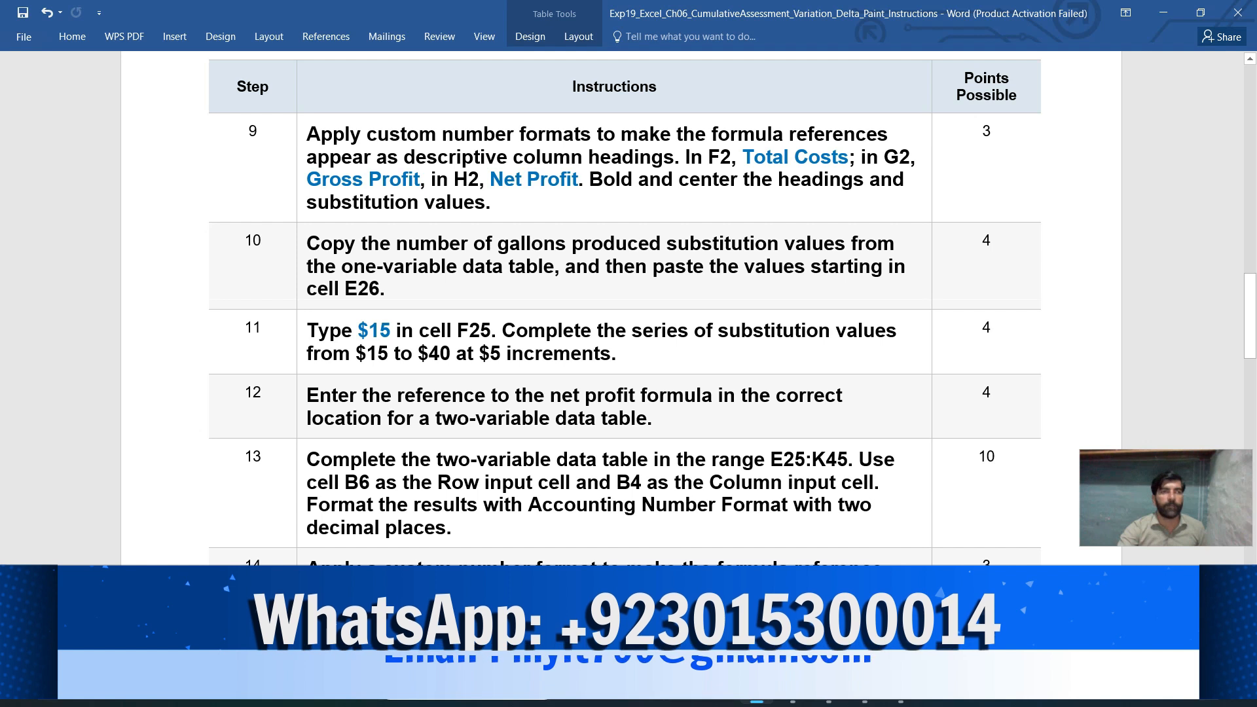
click(301, 162)
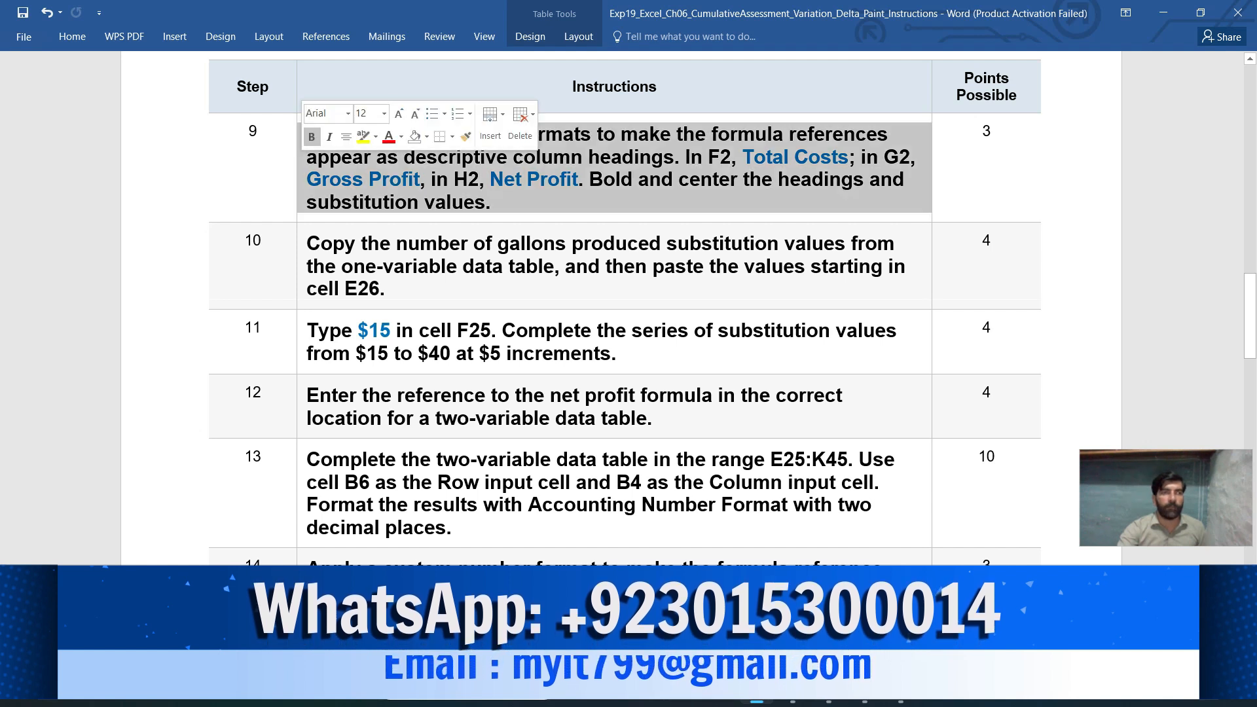
click(363, 136)
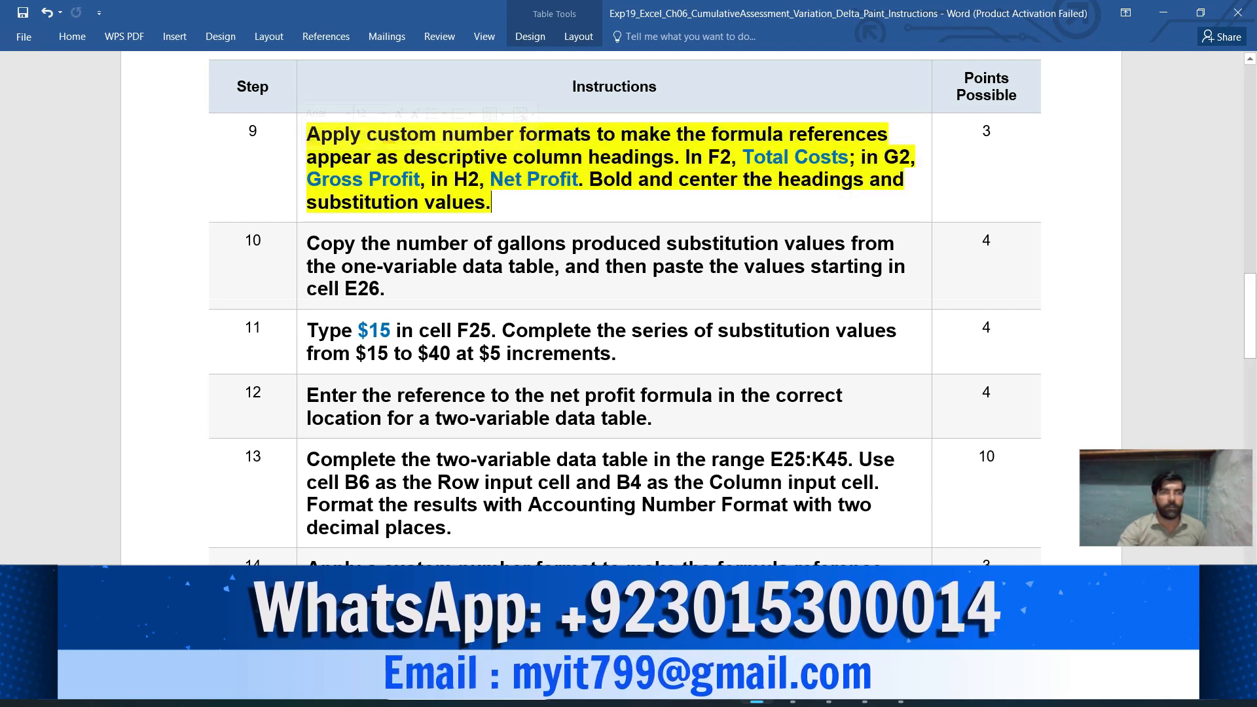
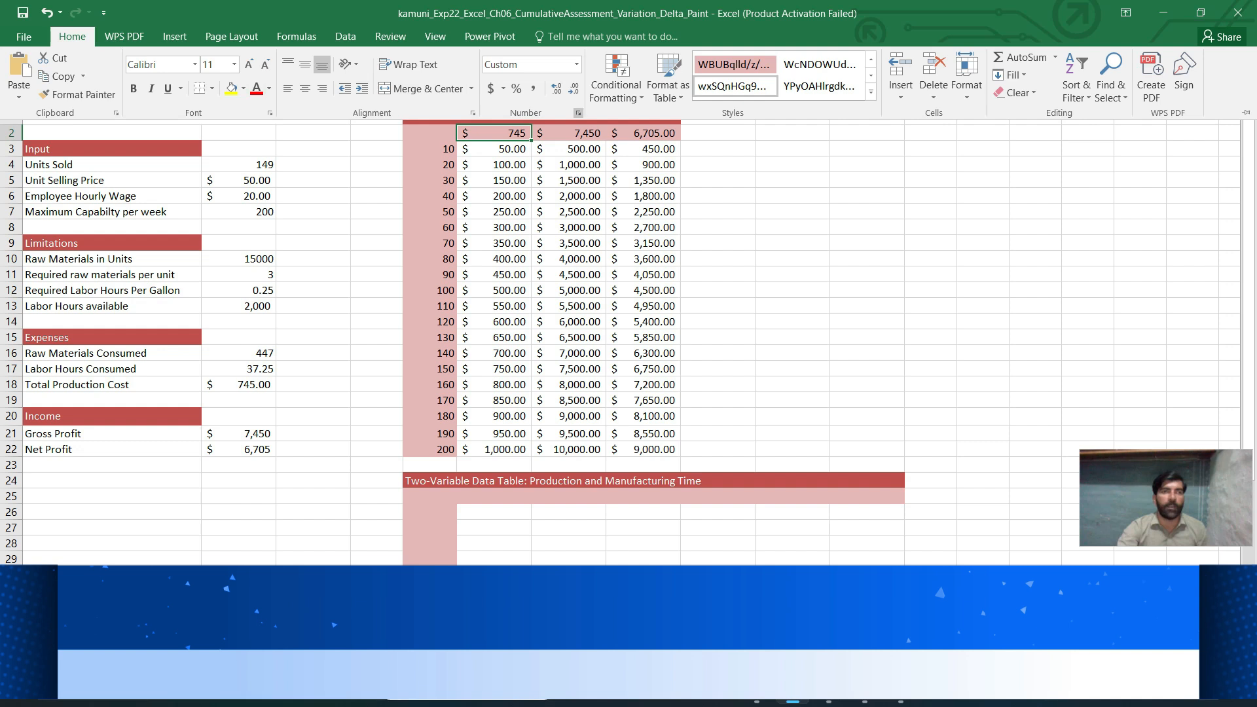
- Apply the custom number format "Total Costs" to cell F2 of the one-variable data table
click(578, 113)
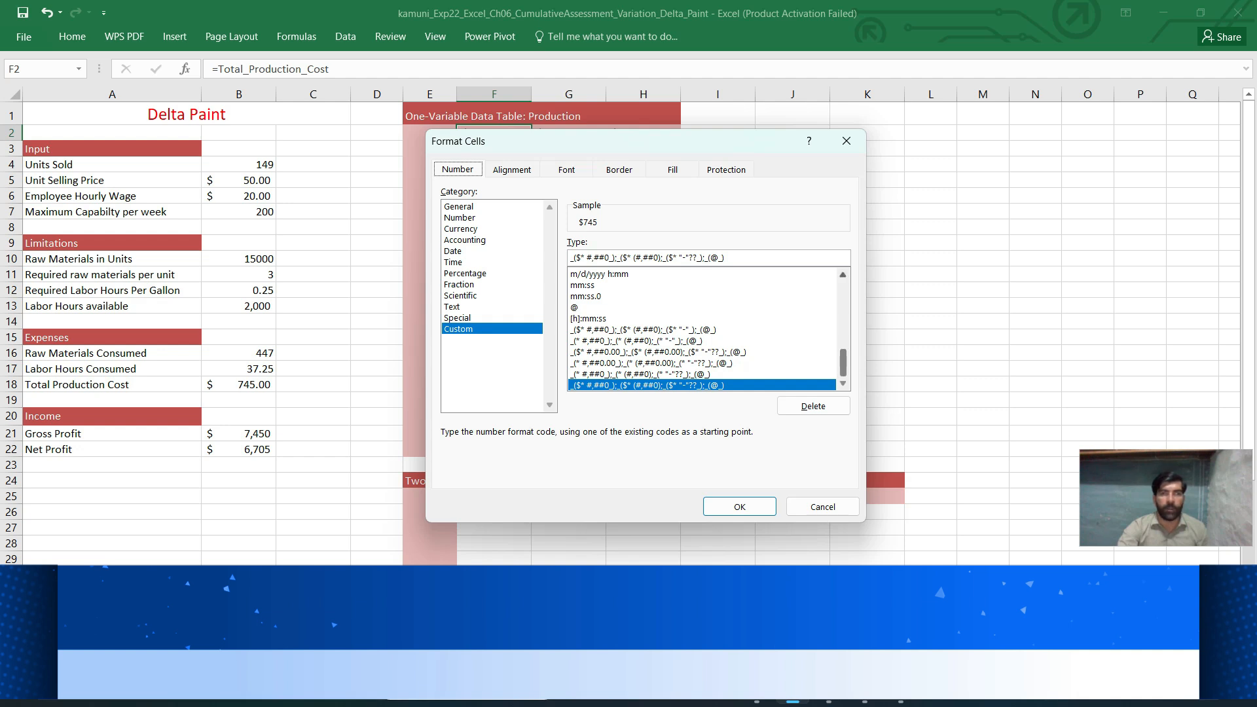
click(842, 274)
scroll(704, 328, up, 10)
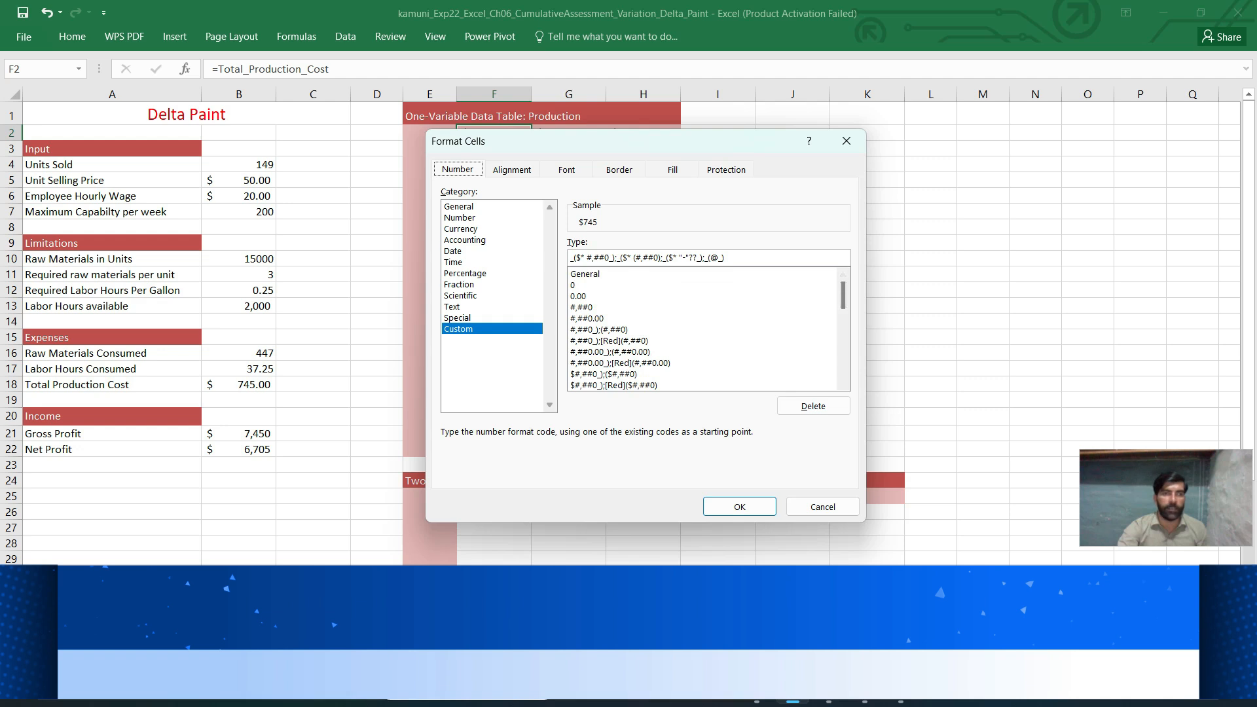
click(604, 275)
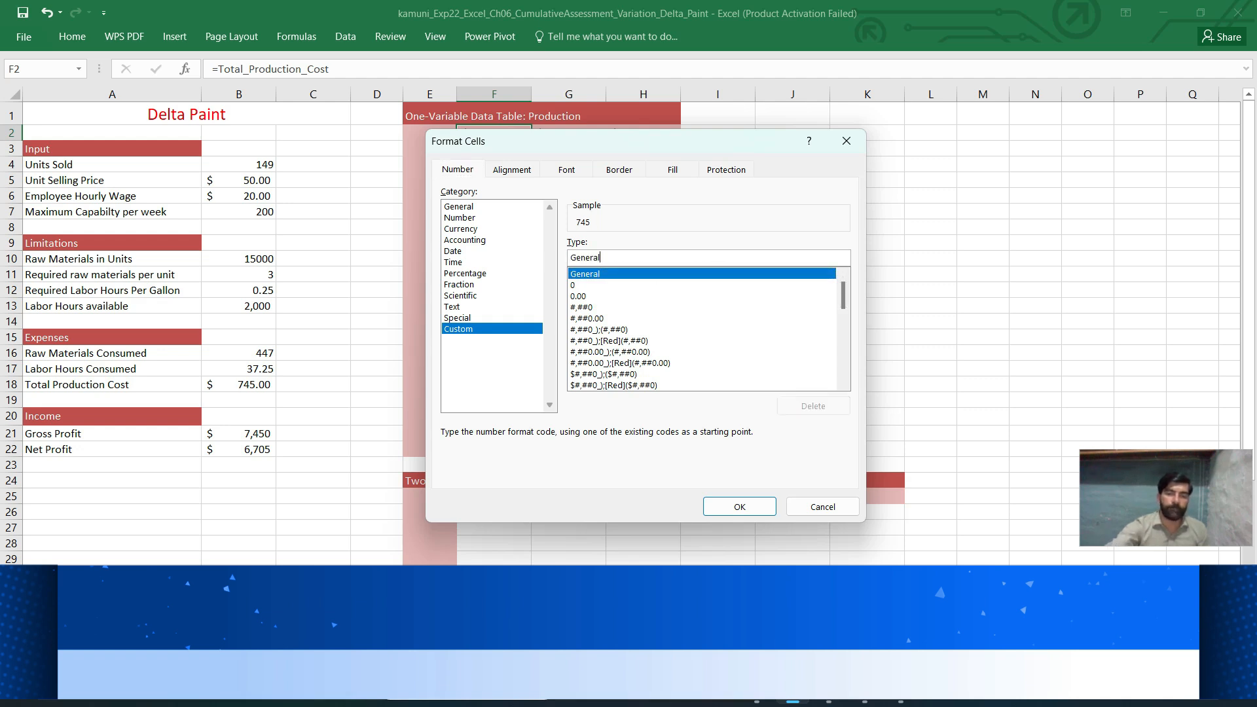
key(BackSpace)
key(BackSpace)
key(BackSpace)
key(BackSpace)
key(BackSpace)
key(BackSpace)
key(BackSpace)
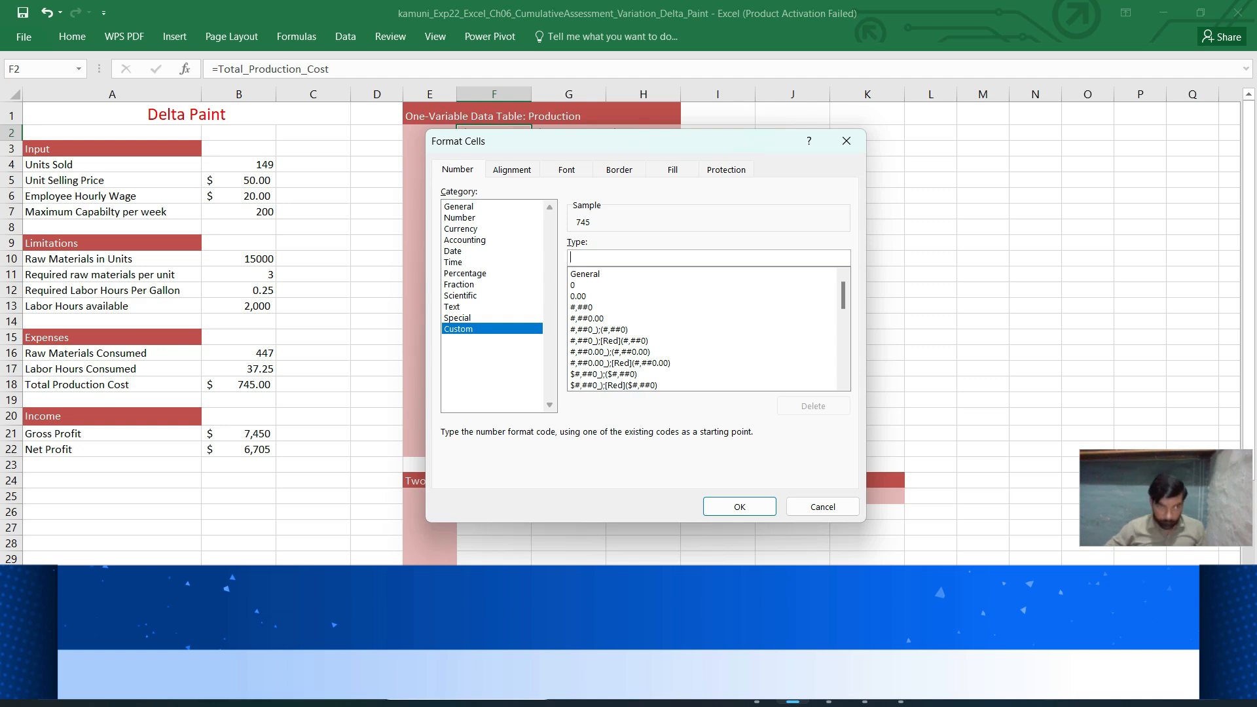
text(")
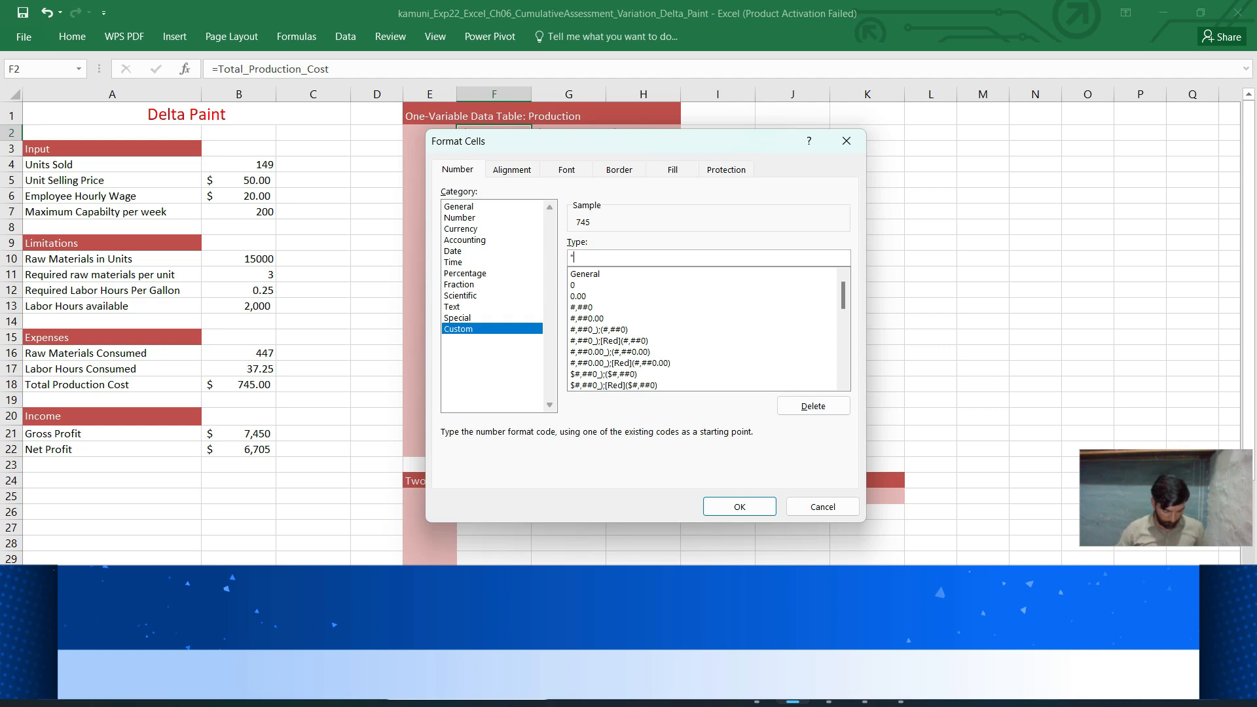
text(Total Costs)
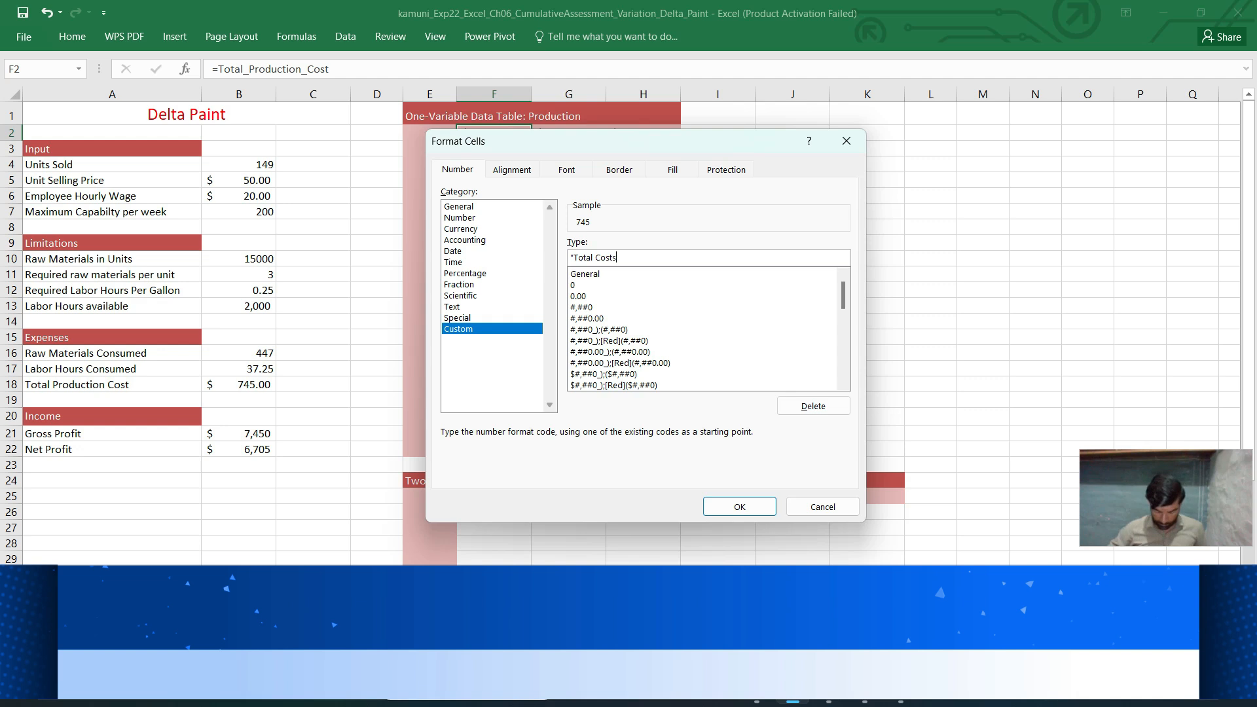
text(")
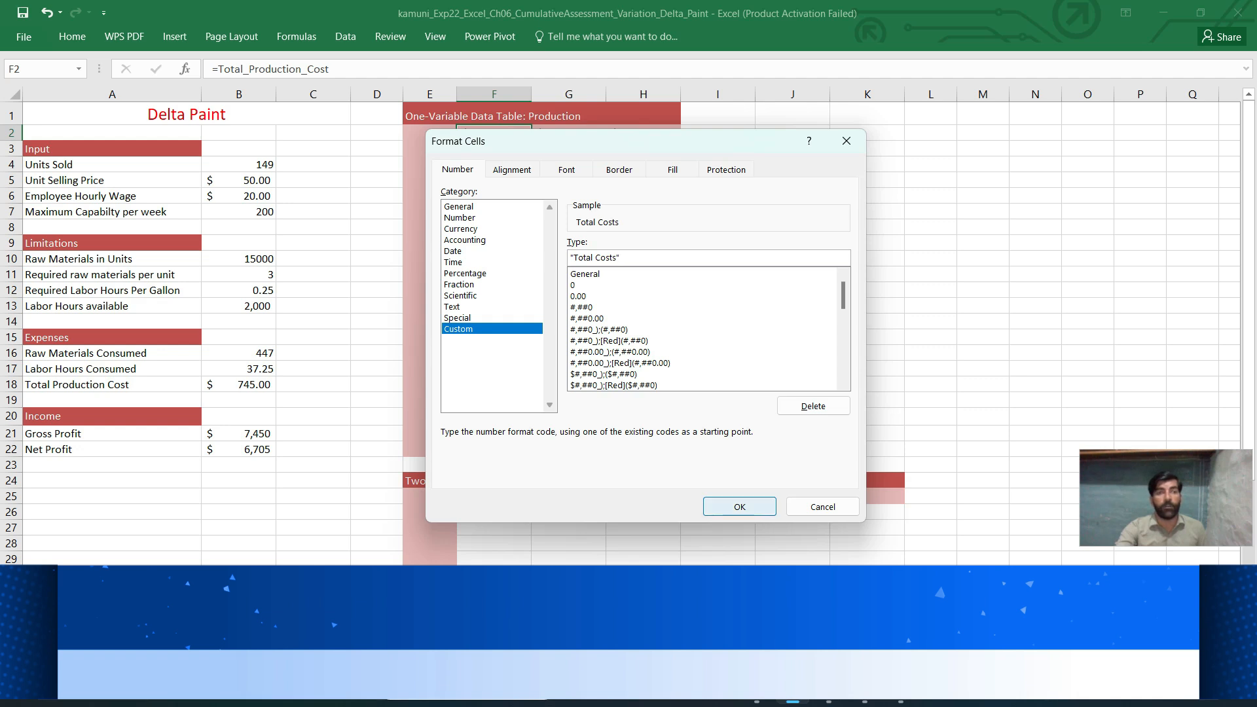
key(Return)
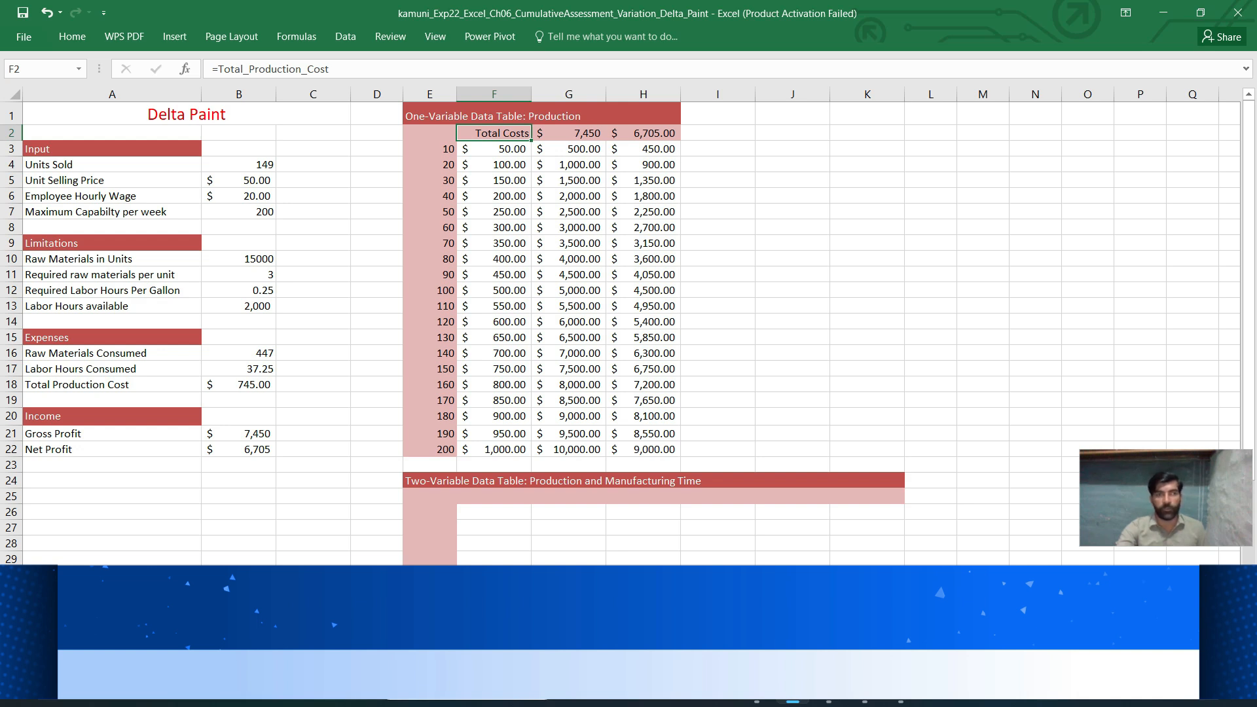
- Select cell G2, look up its required heading in instruction 9 of the Word document, and return to the Excel workbook
click(568, 133)
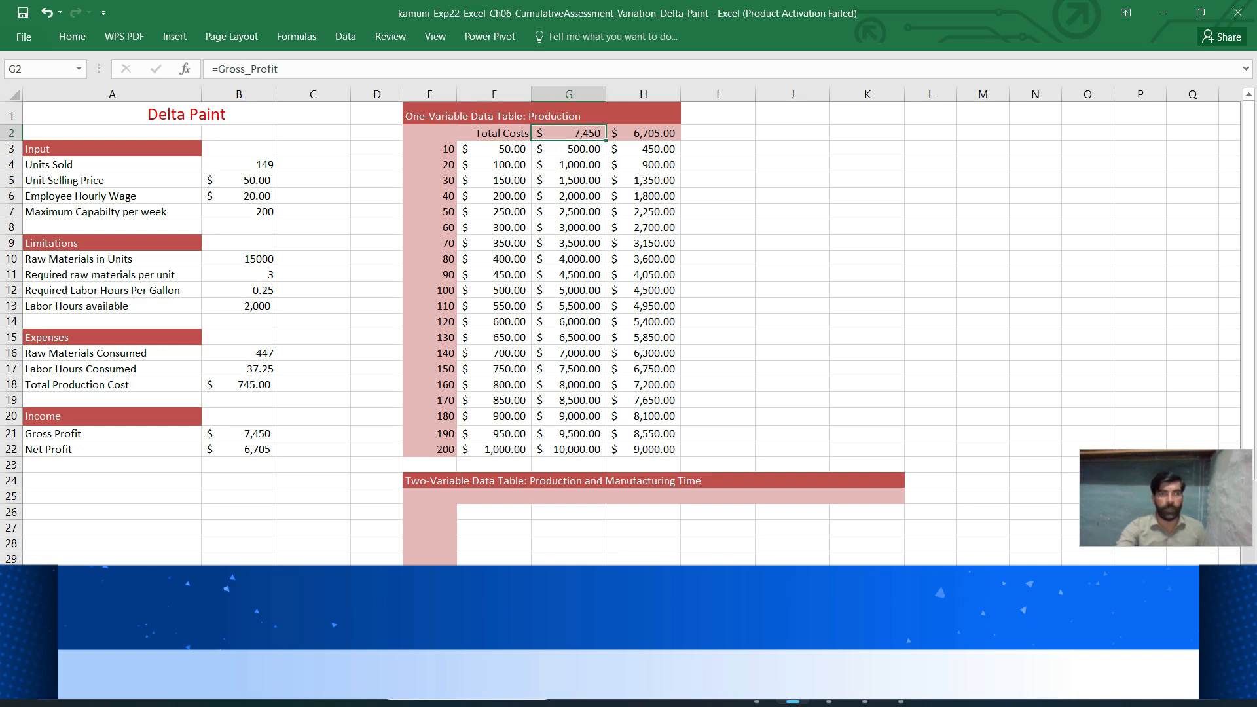
mouse_move(757, 692)
click(756, 613)
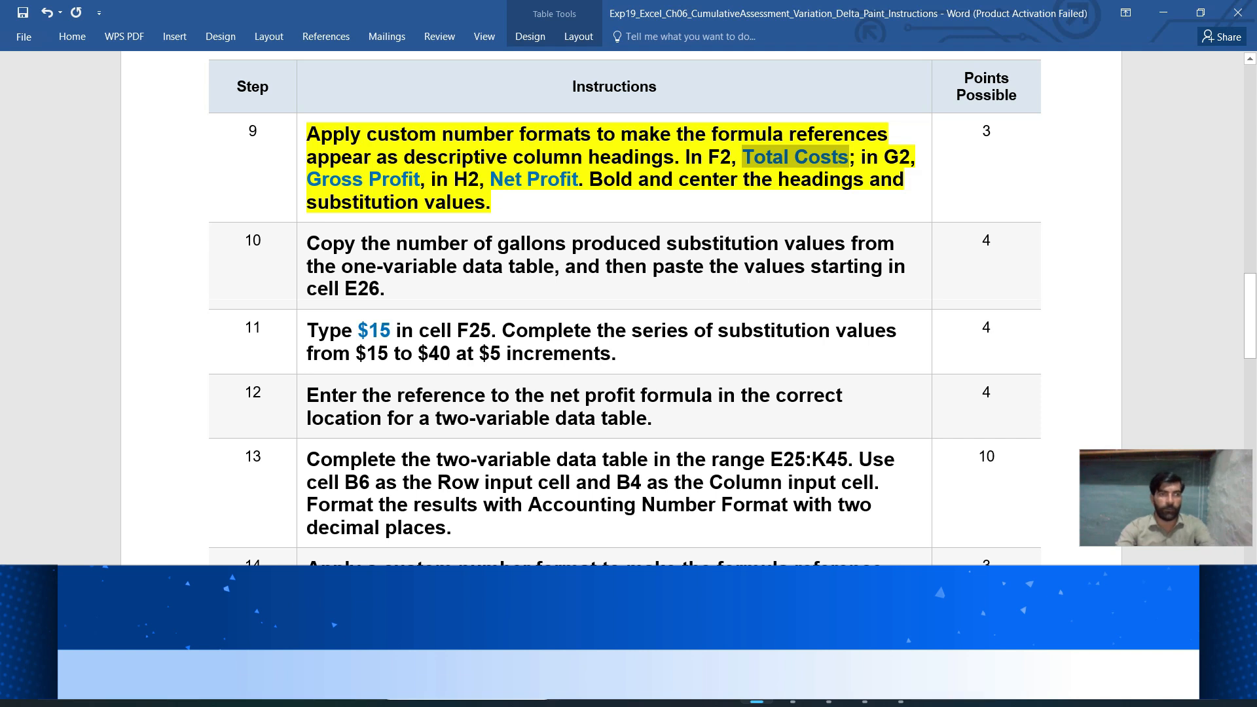
drag(420, 178, 307, 179)
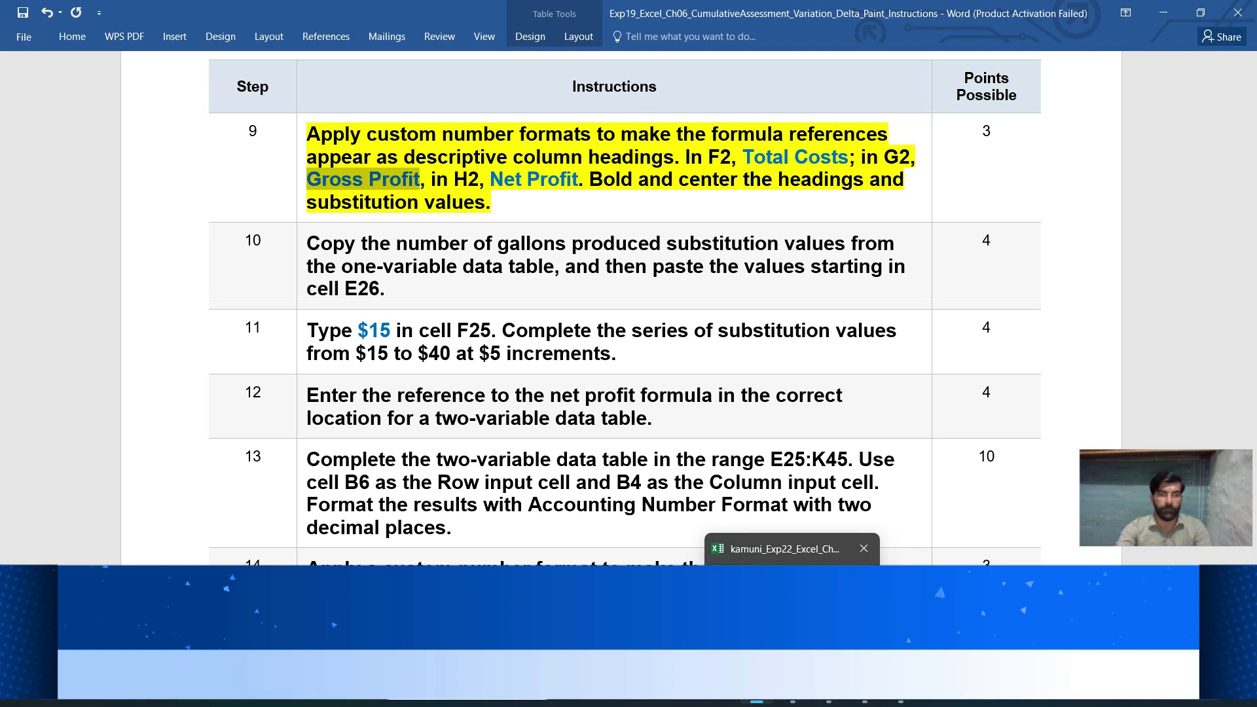
click(792, 687)
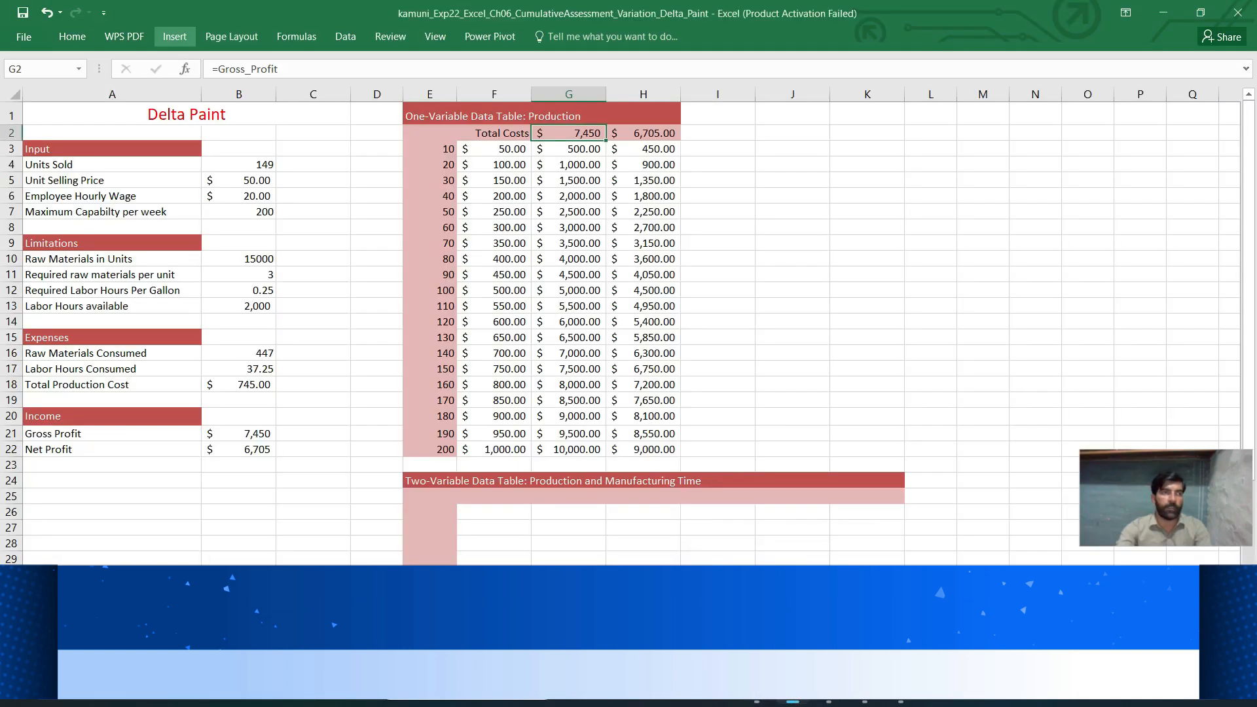
- Apply the custom number format "Gross Profit" to cell G2 of the one-variable data table
click(72, 36)
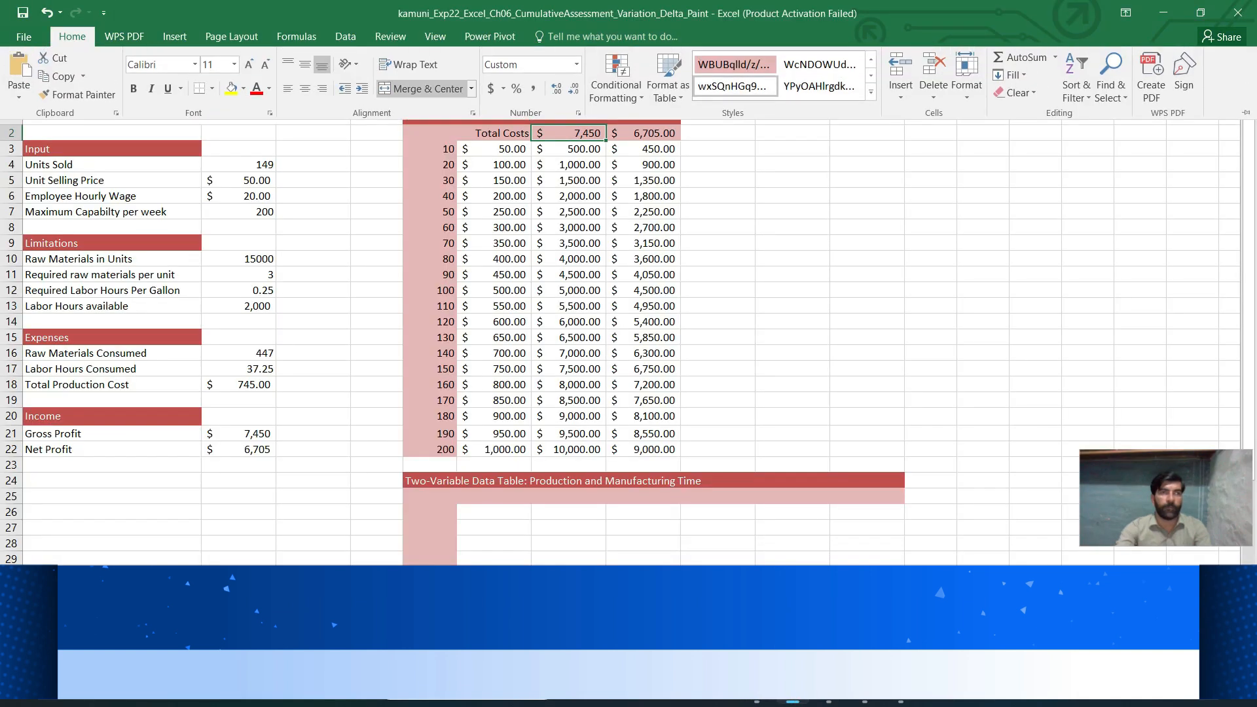
click(578, 112)
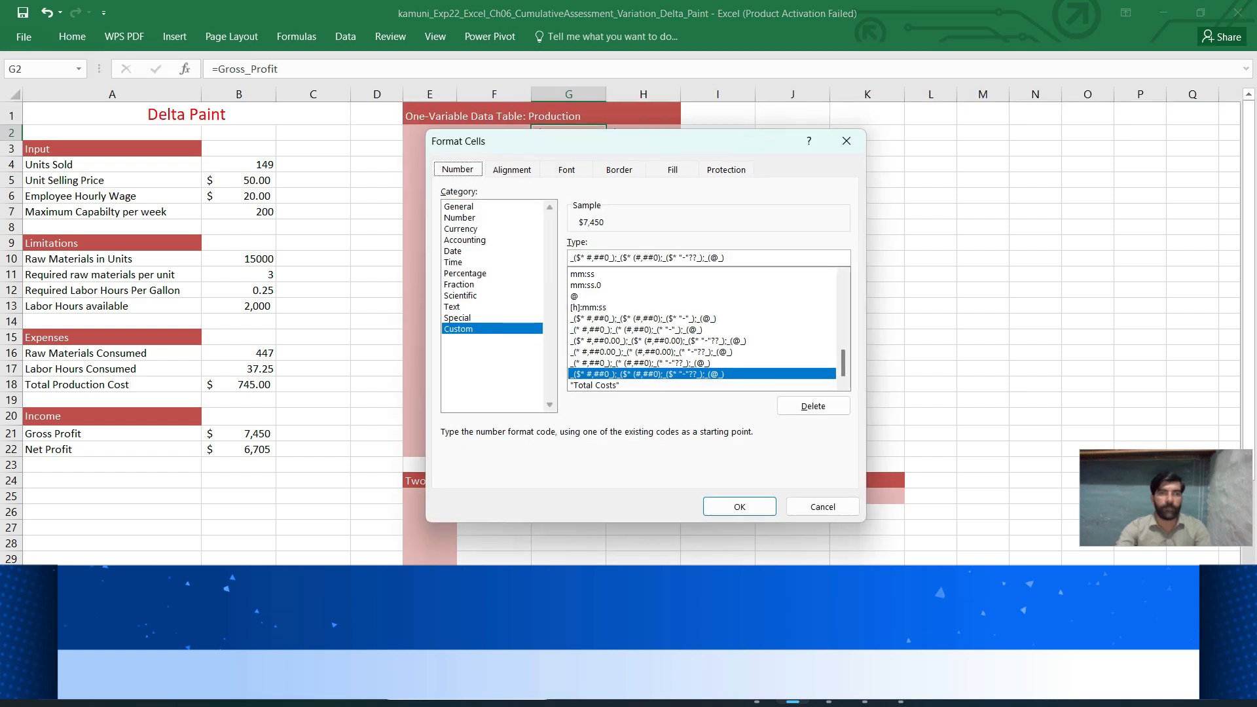
drag(844, 363, 843, 294)
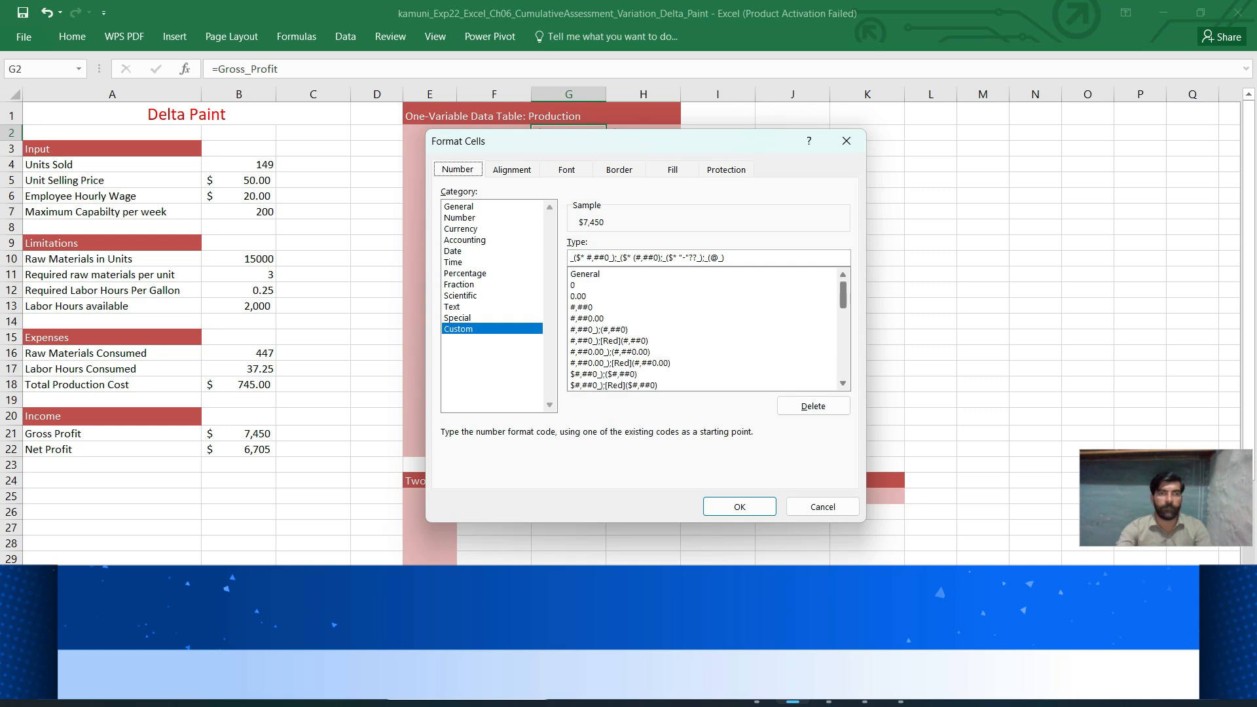
click(586, 274)
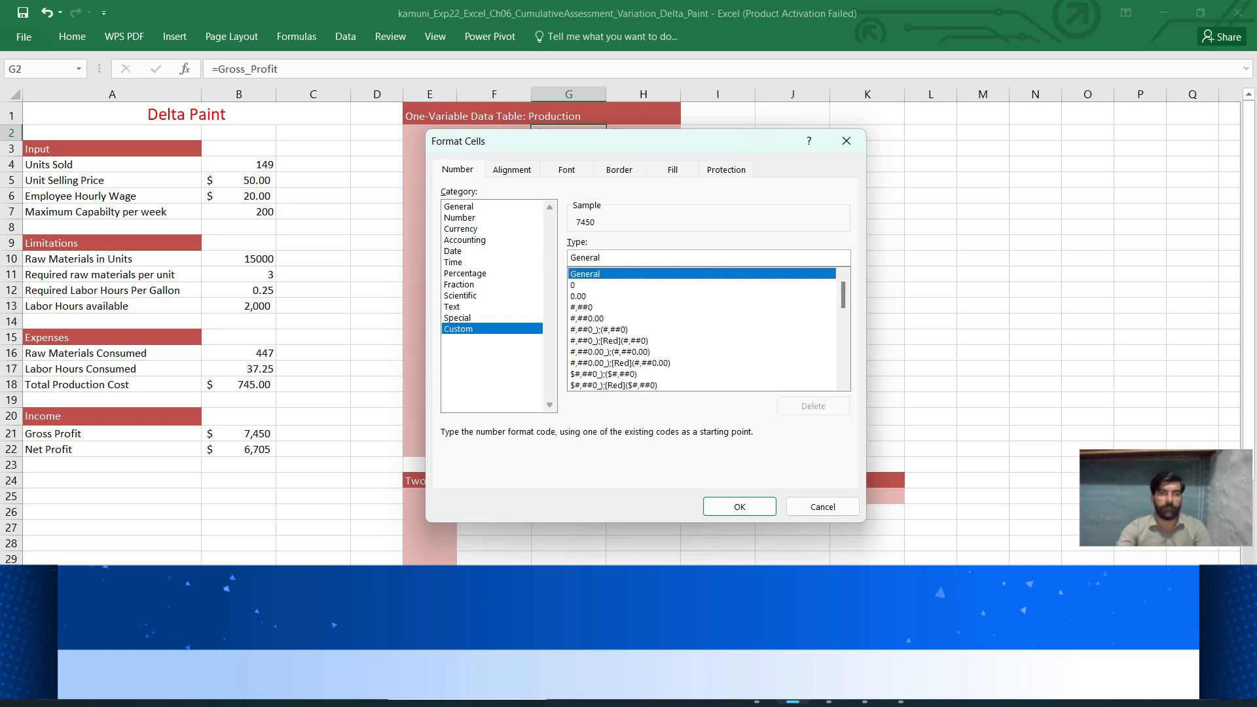
click(601, 258)
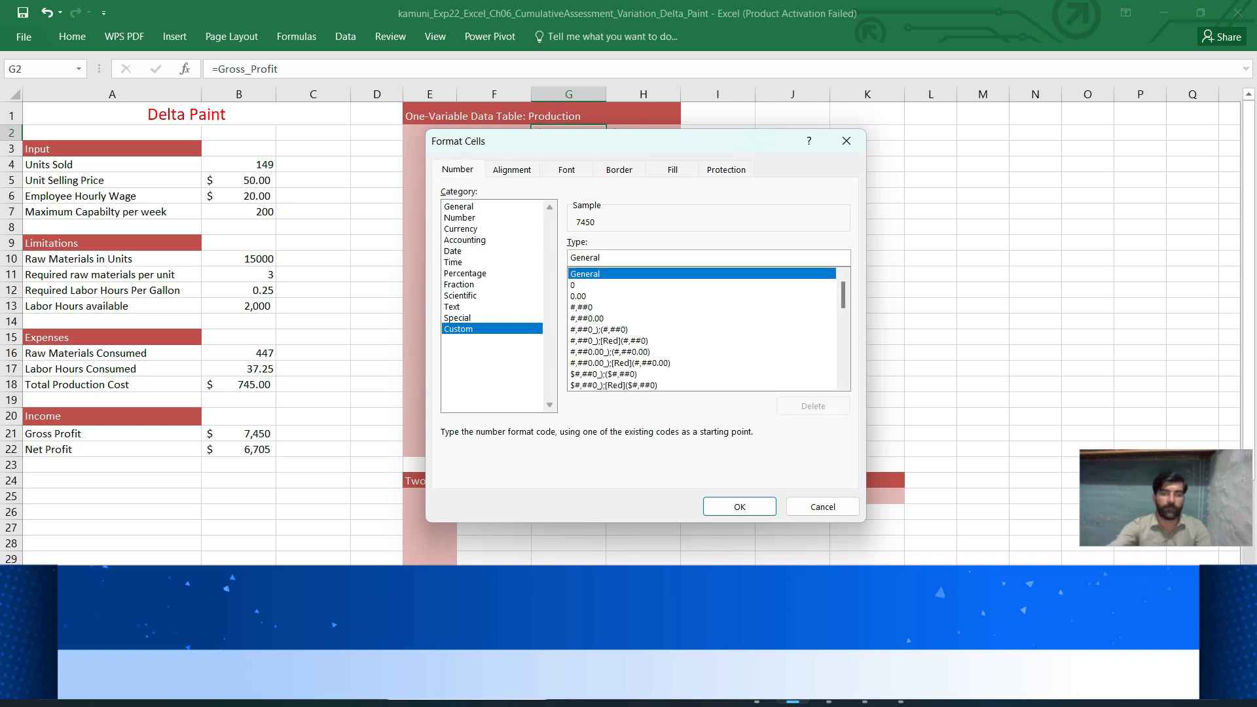
key(BackSpace)
key(BackSpace)
key(BackSpace)
key(BackSpace)
key(BackSpace)
key(BackSpace)
key(BackSpace)
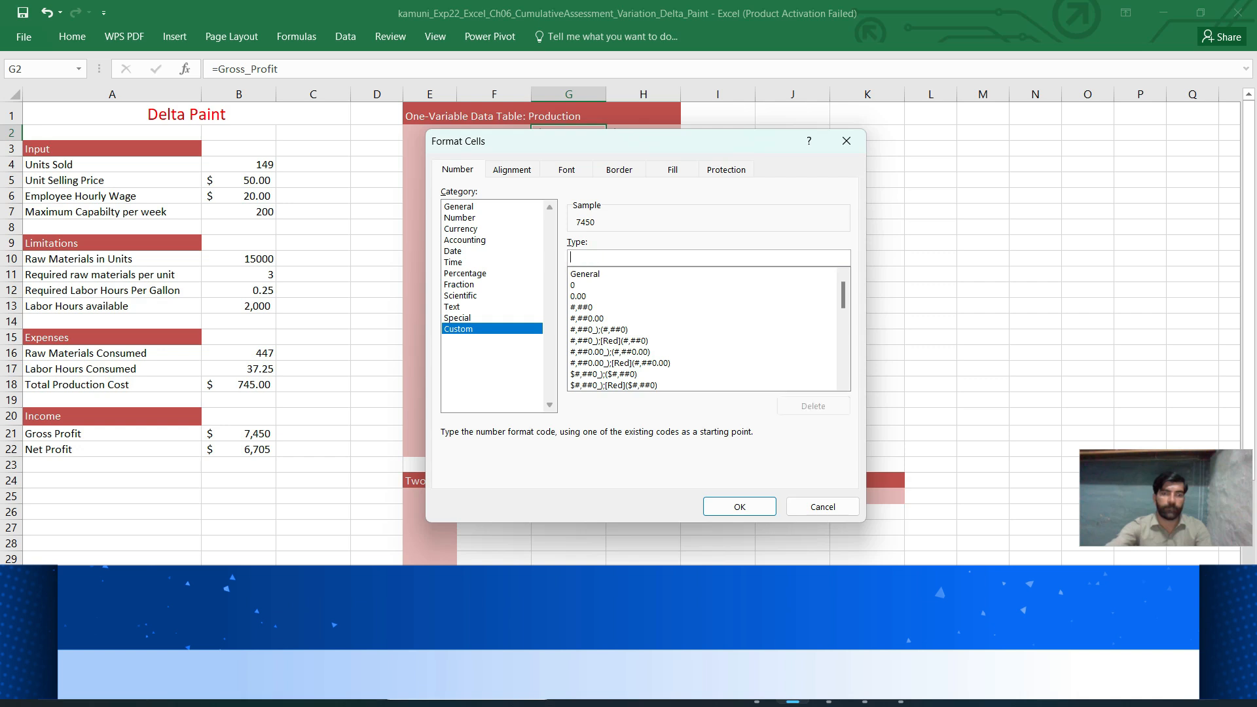
text(")
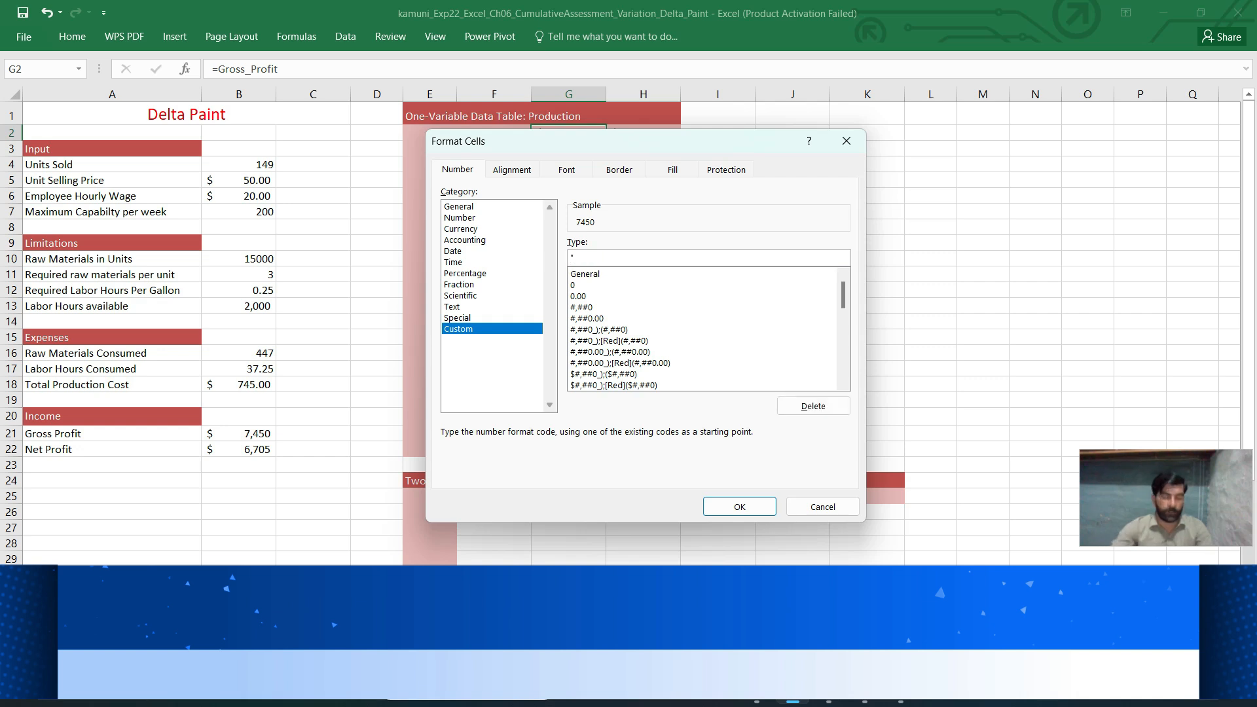
text(Gross Profit)
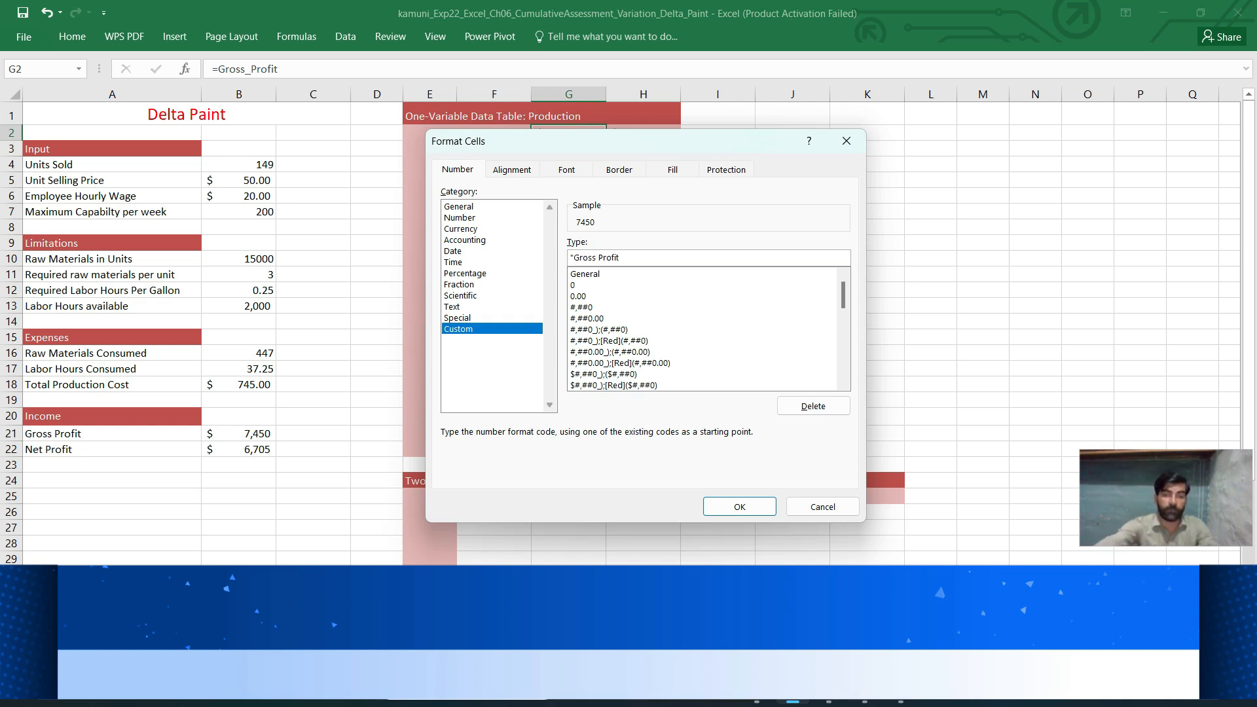
text(")
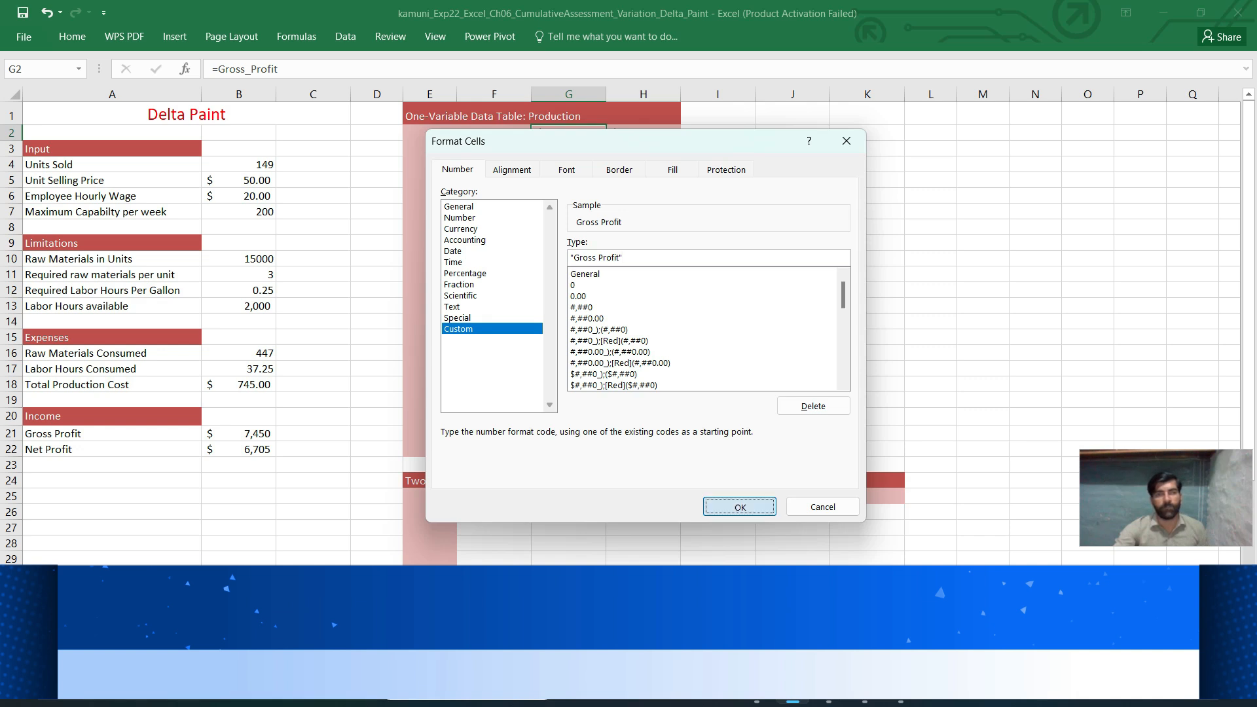
key(Return)
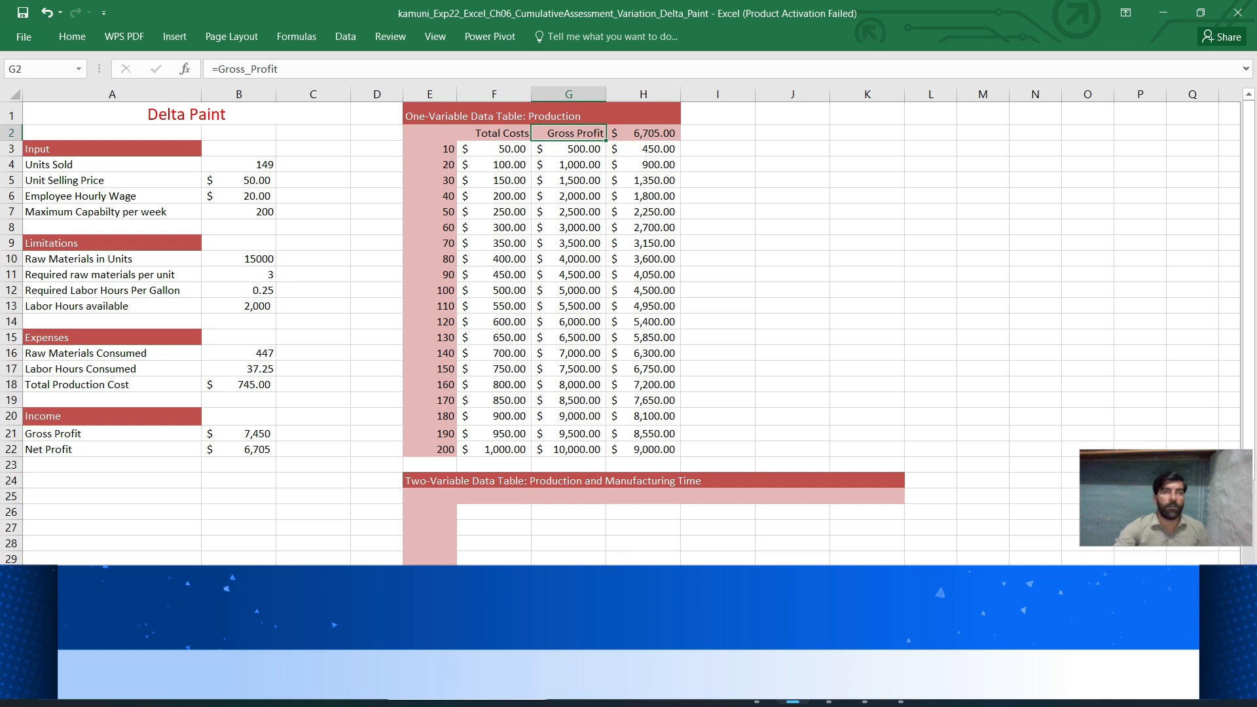
- Switch to the Word instructions, look up the H2 heading in instruction 9, and return to the Excel workbook
mouse_move(757, 691)
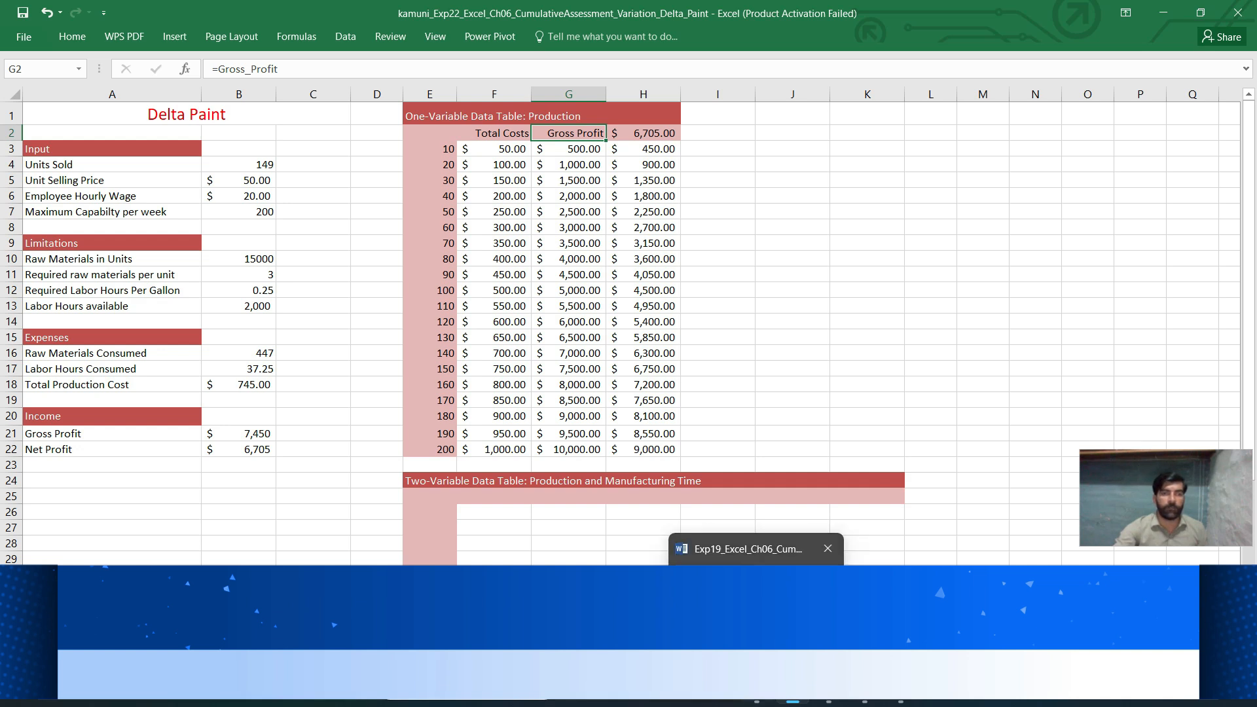
click(757, 615)
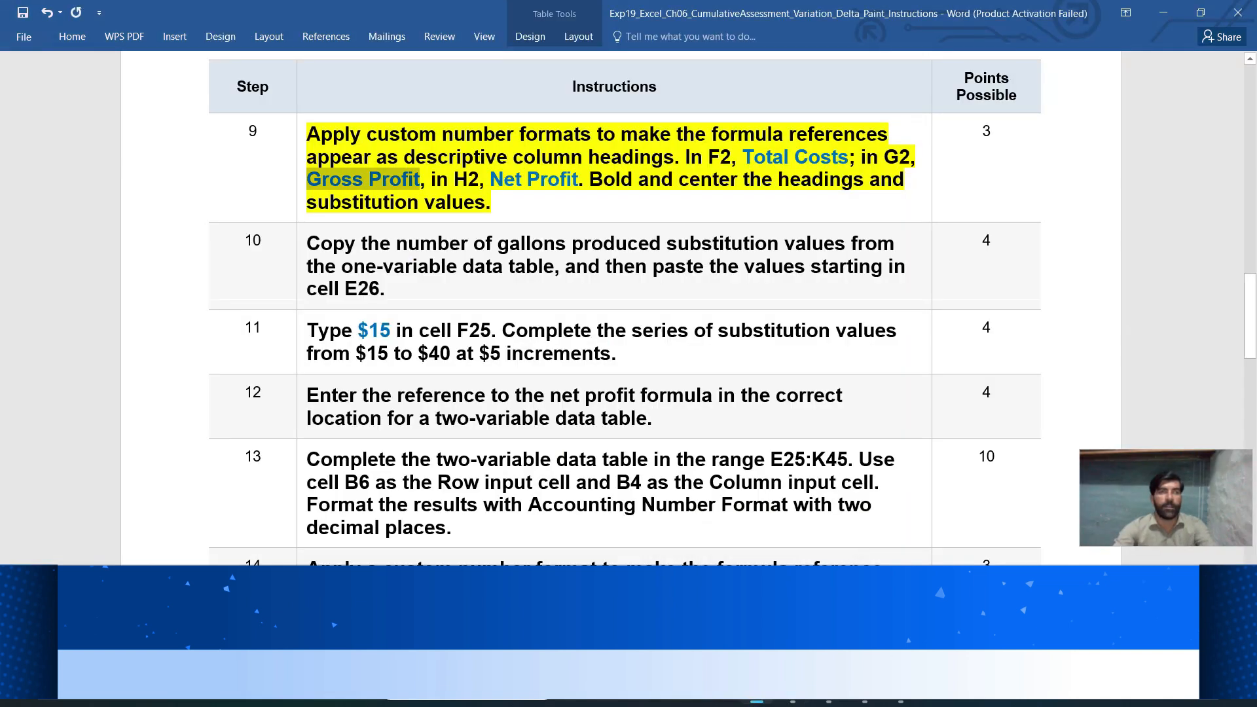
drag(579, 178, 490, 179)
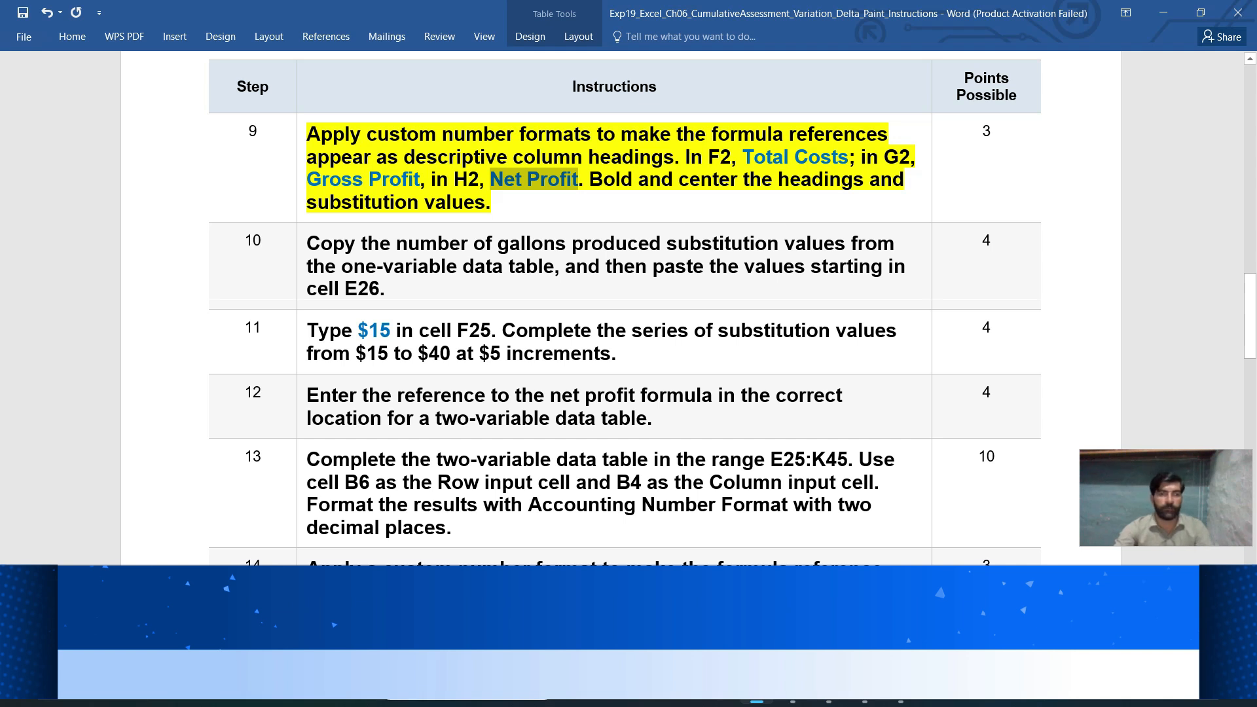
click(793, 687)
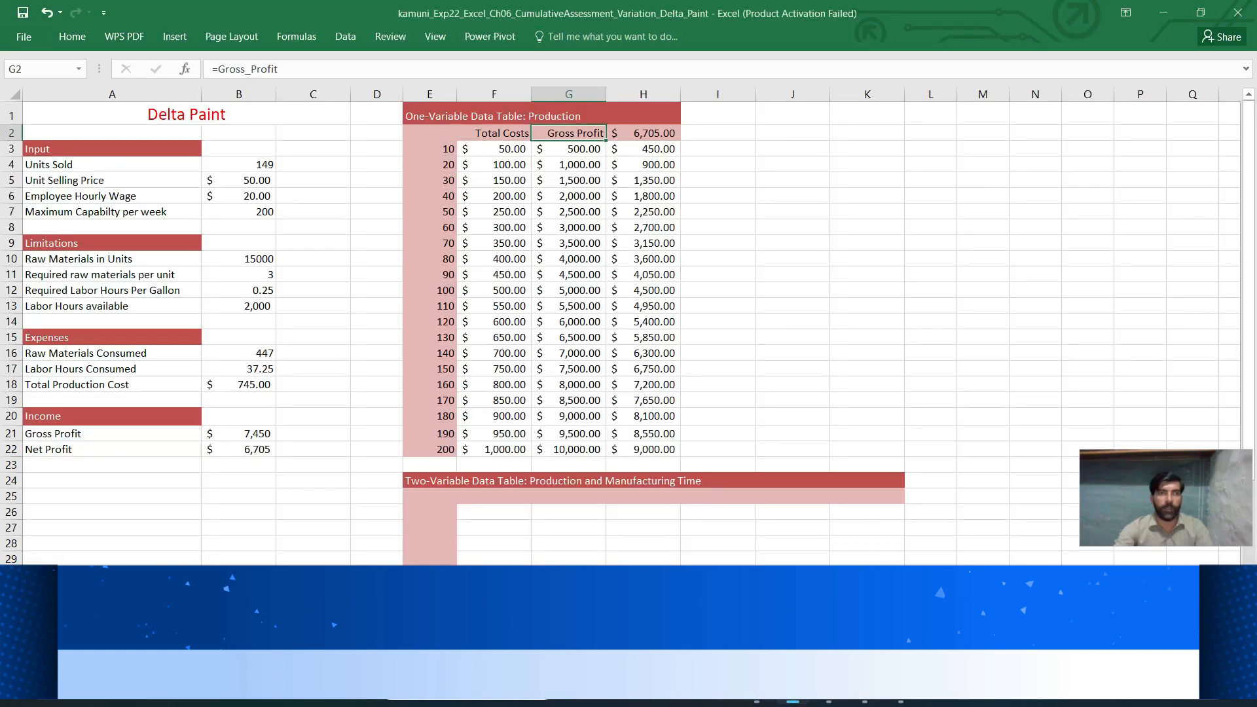
- Apply the custom number format "Net Profit" to cell H2 of the one-variable data table
key(Right)
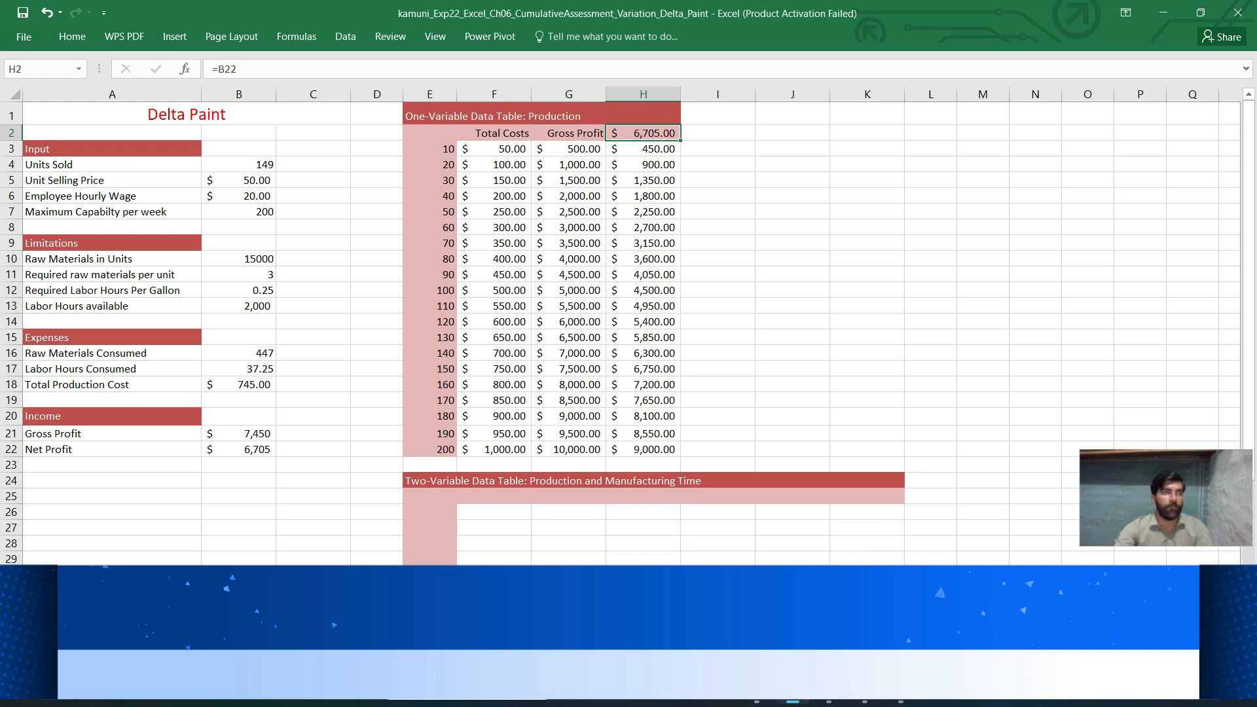
click(72, 36)
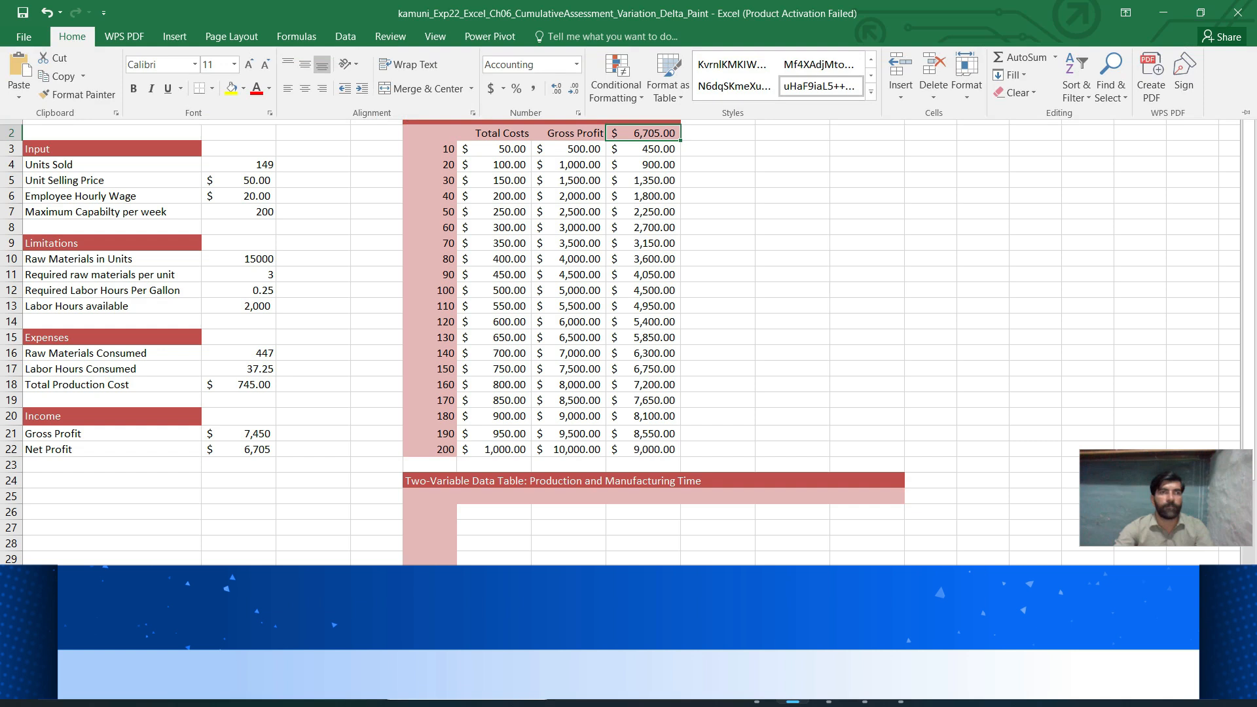
click(578, 112)
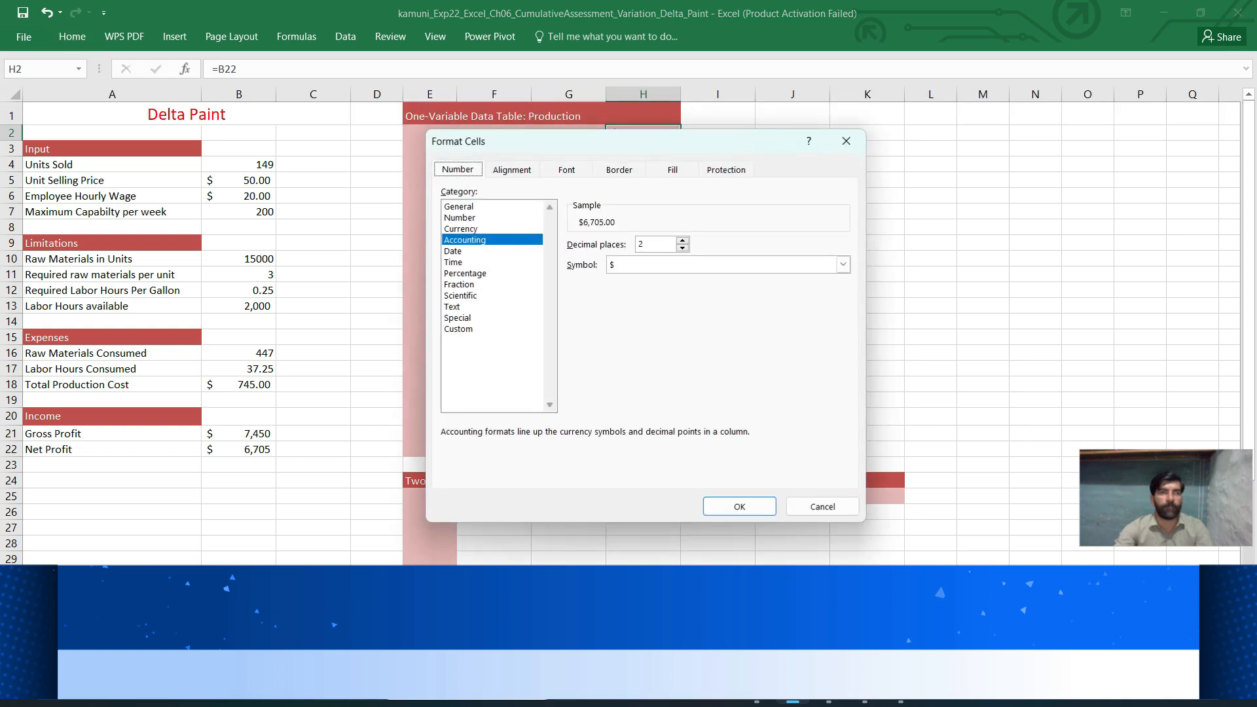
click(458, 329)
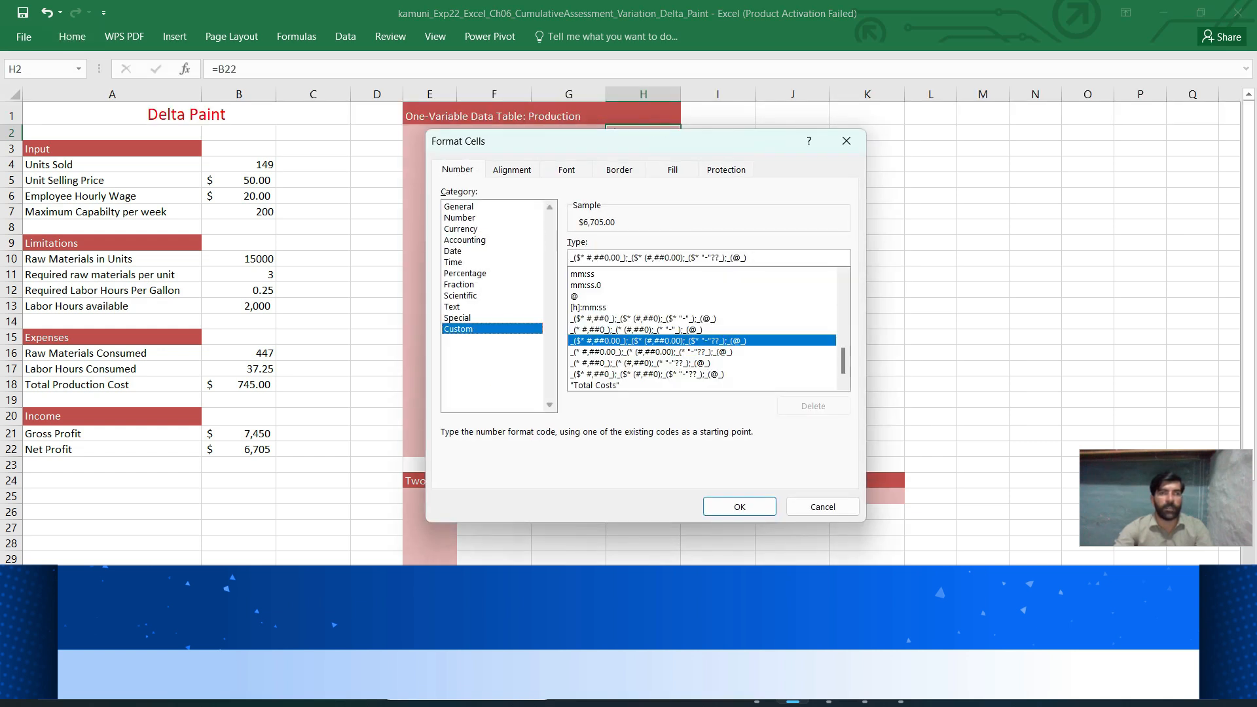
drag(843, 361, 843, 292)
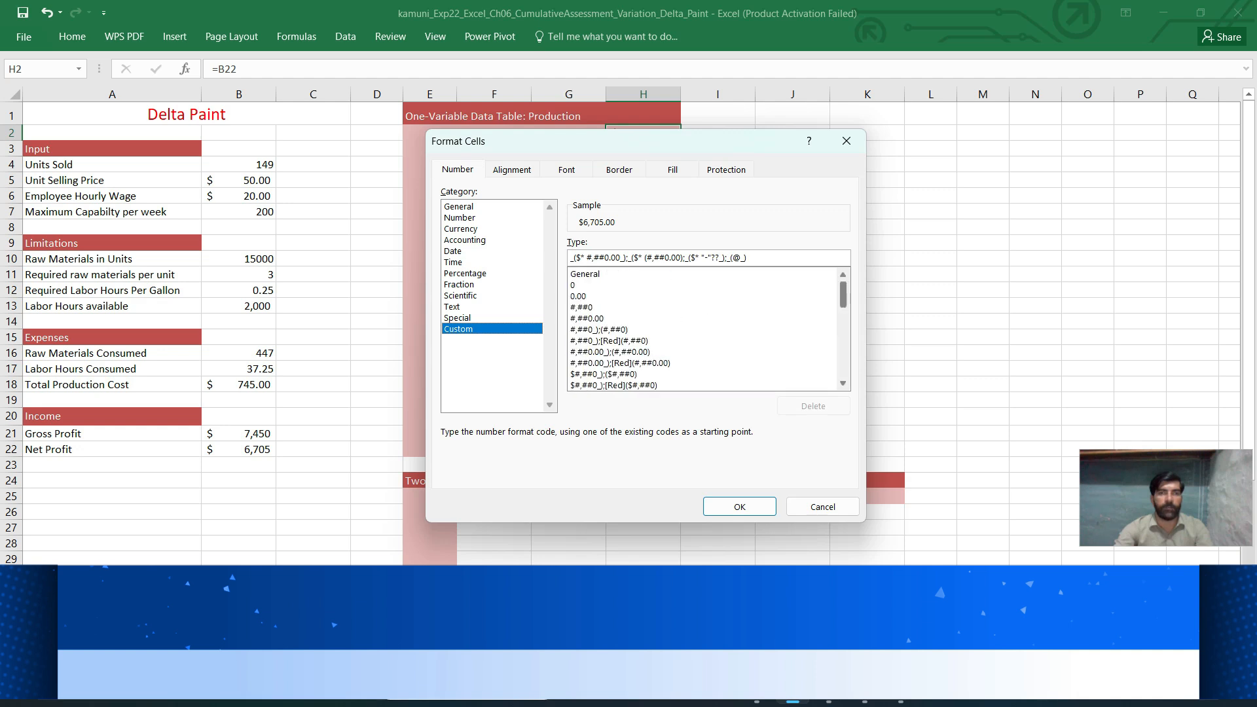
click(585, 274)
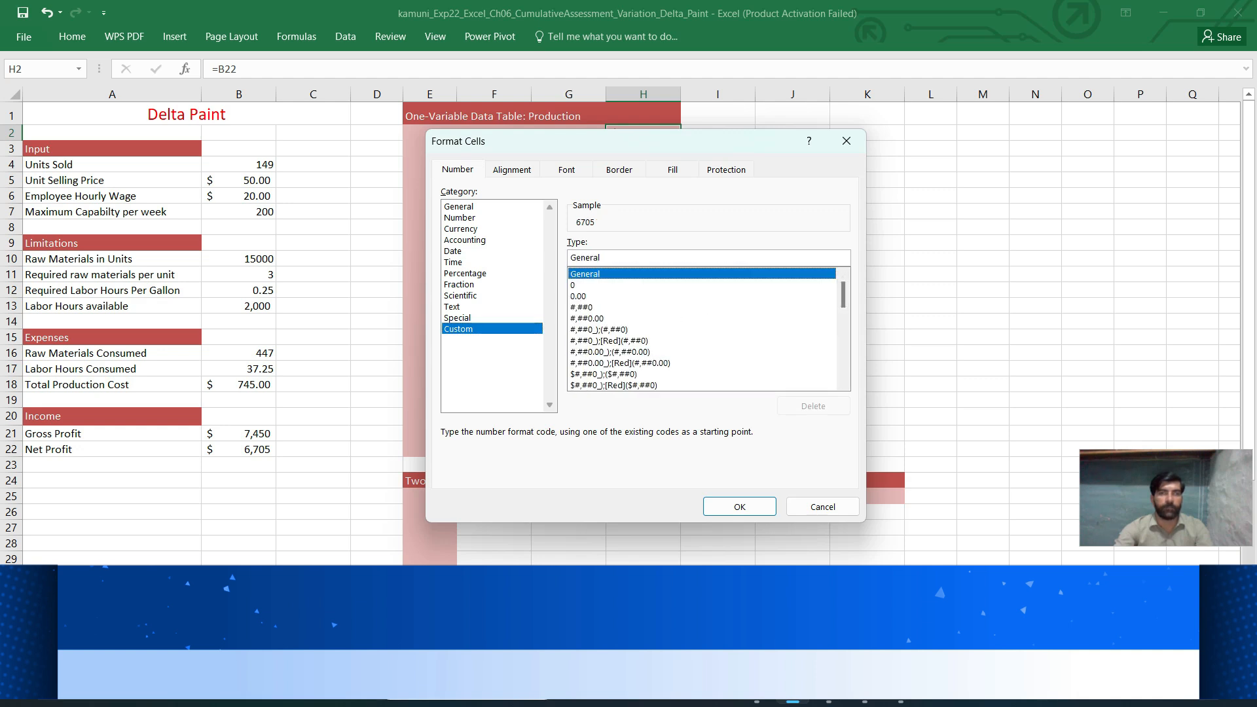
click(602, 258)
key(BackSpace)
key(BackSpace)
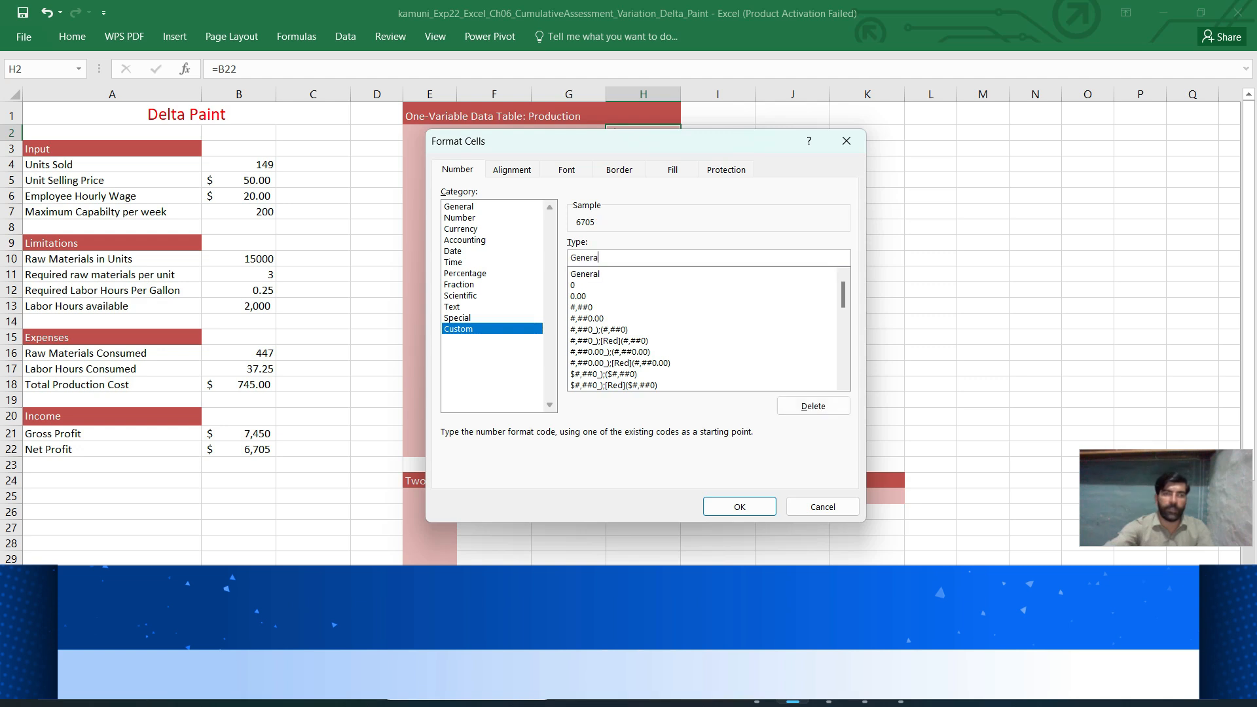
key(BackSpace)
key(BackSpace)
key(BackSpace)
key(BackSpace)
key(BackSpace)
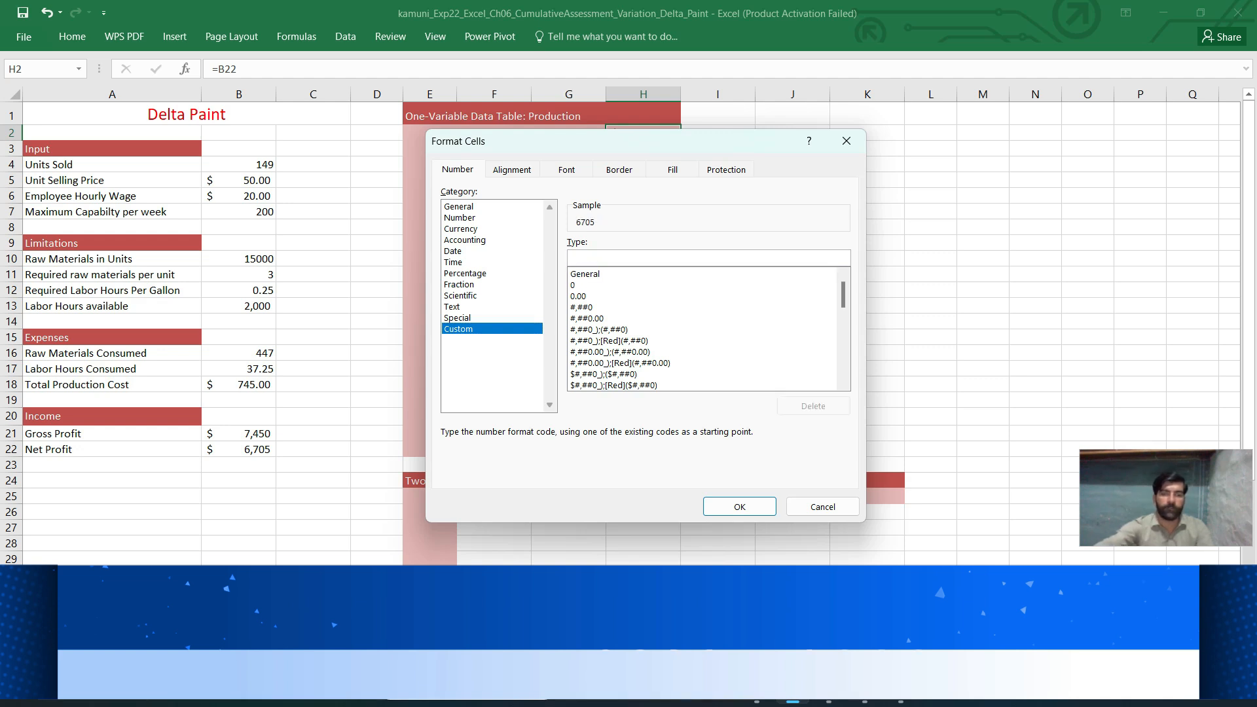
text(")
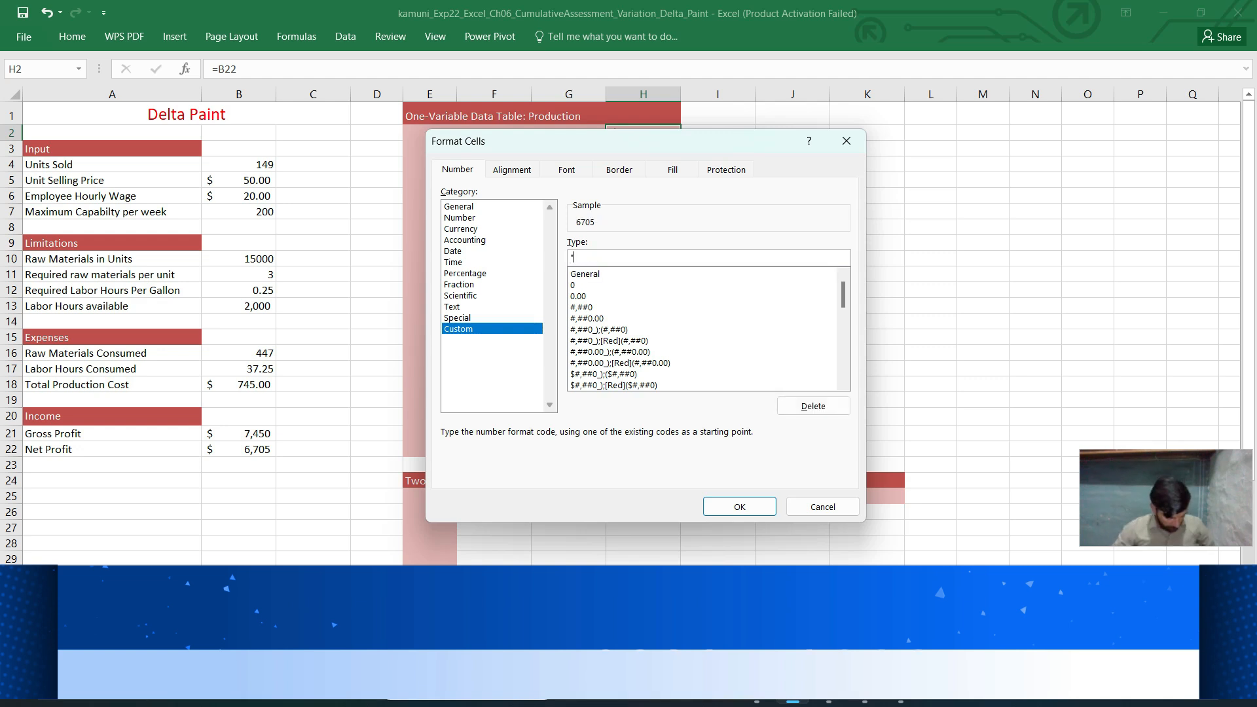
text(Net Profit)
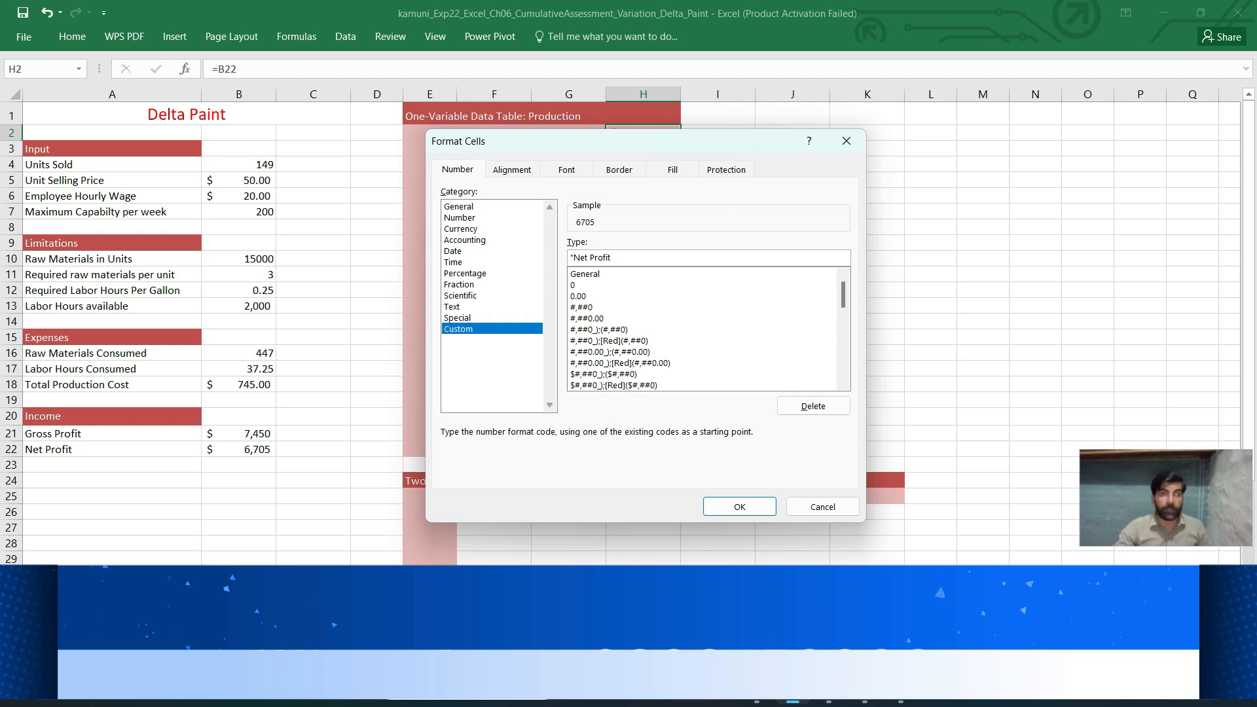
text(")
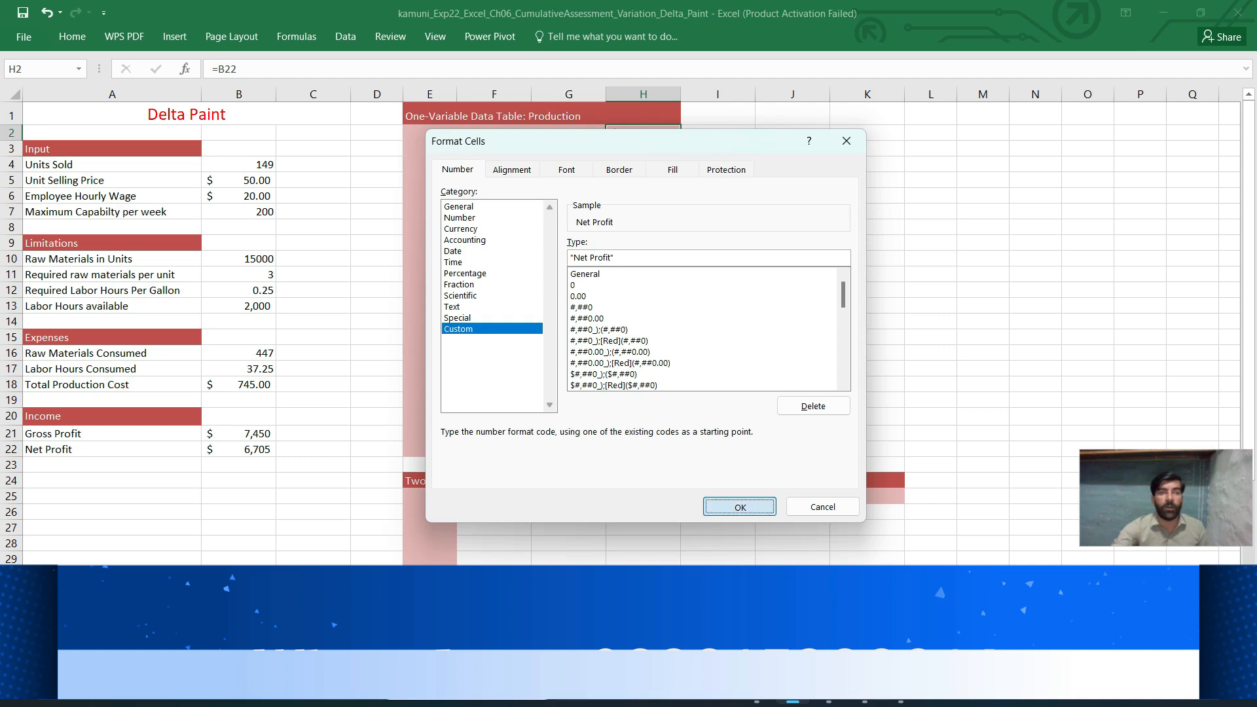
click(739, 506)
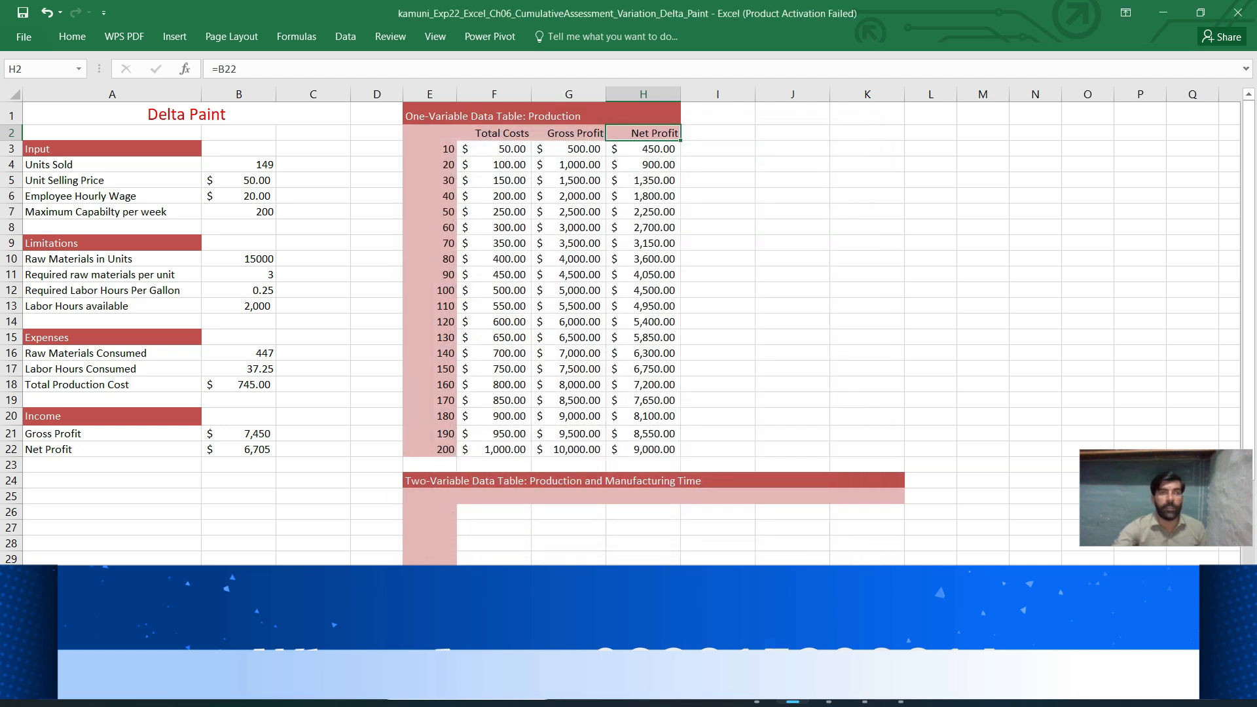
click(718, 196)
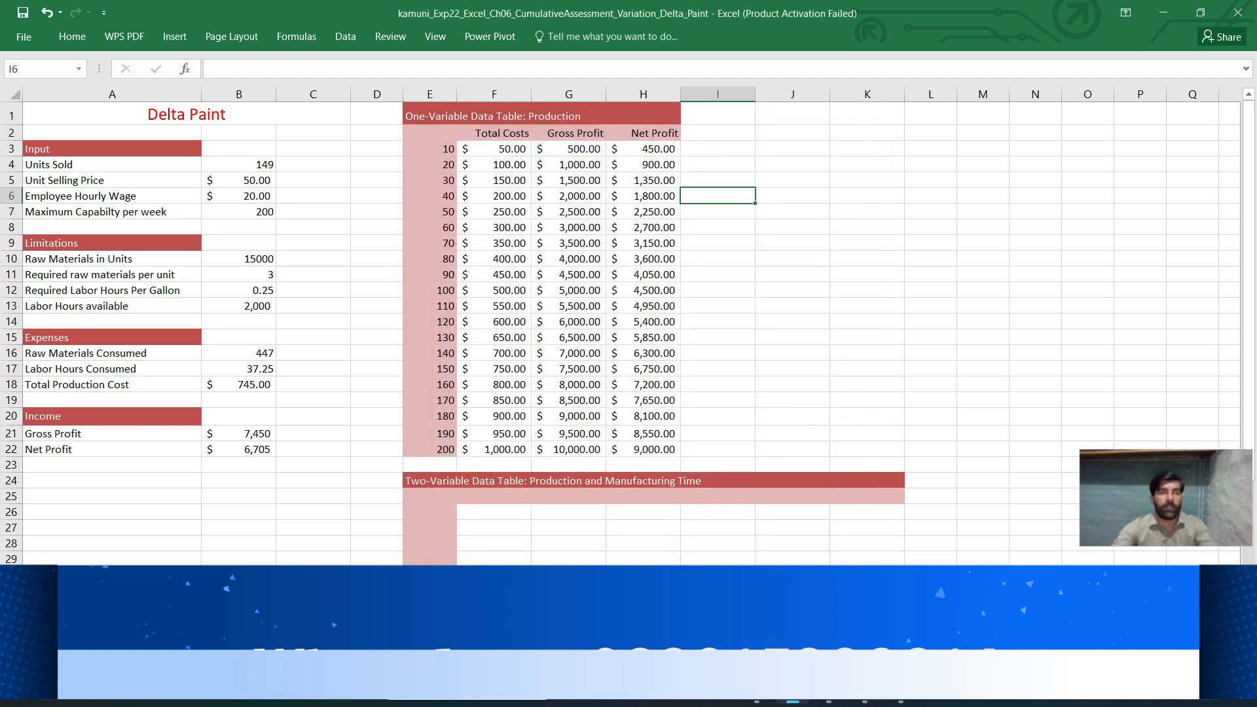
- Bold and center the one-variable data table's column headings in F2:H2
click(495, 133)
drag(495, 133, 655, 133)
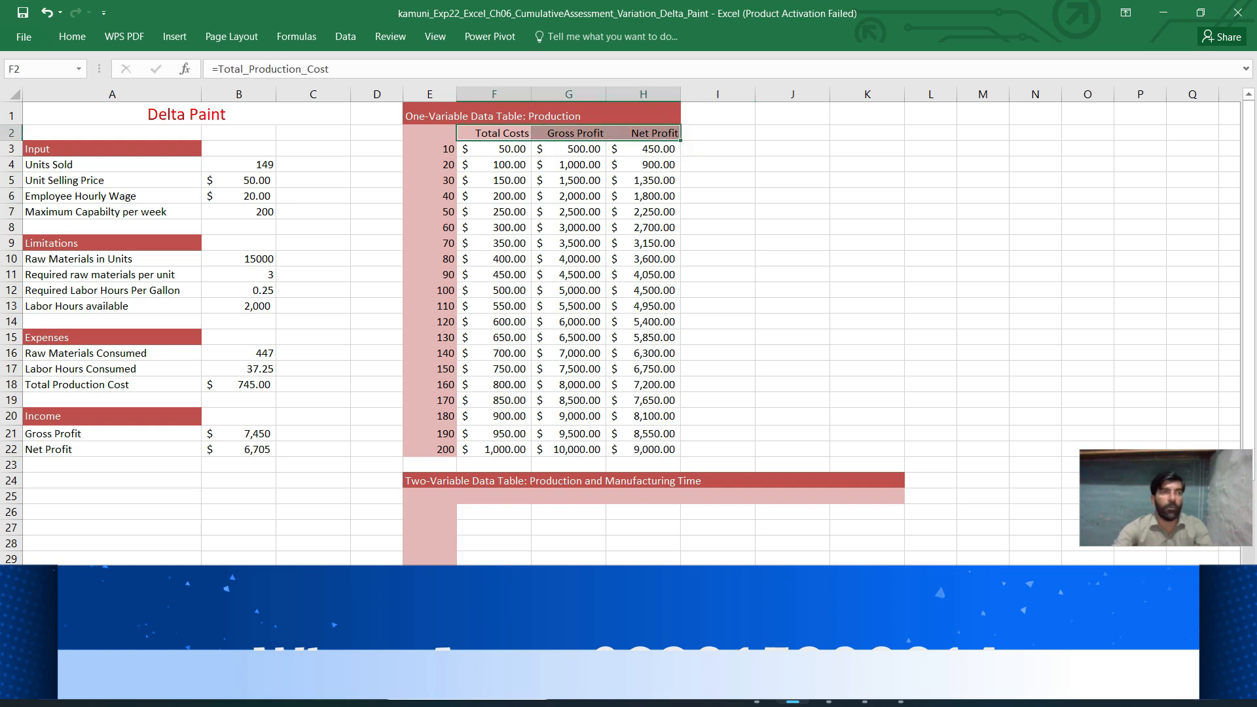
click(72, 36)
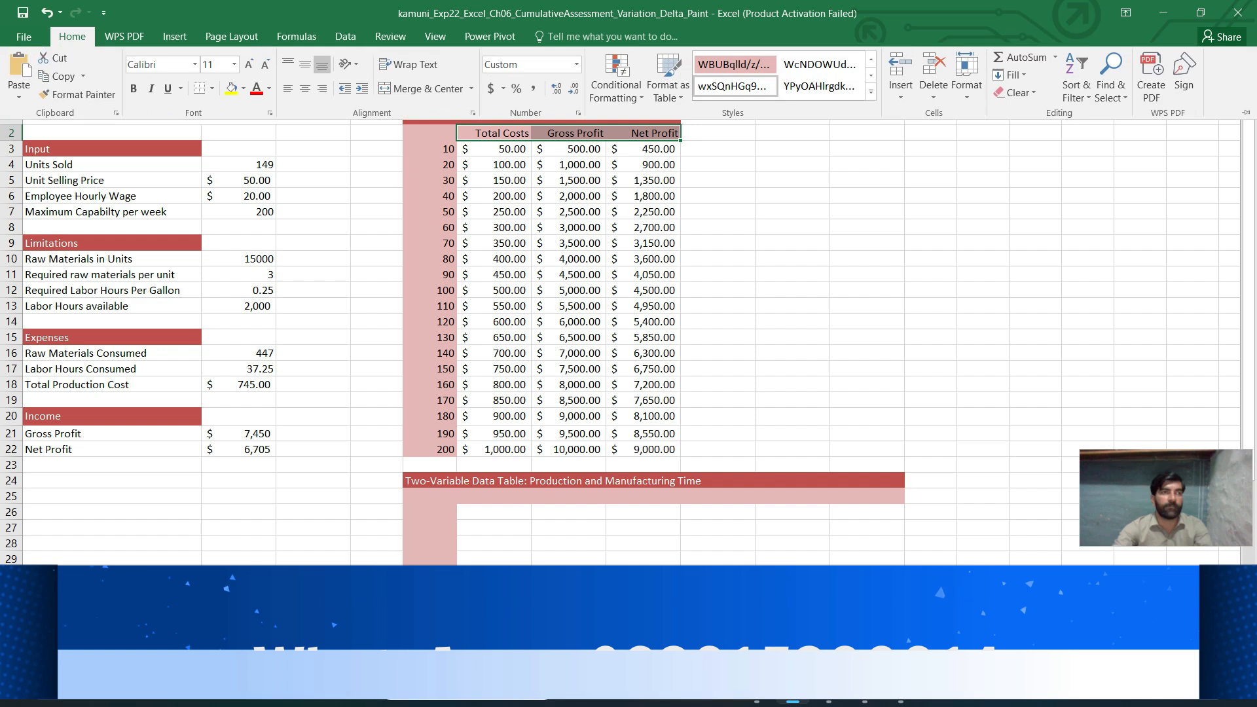
click(134, 88)
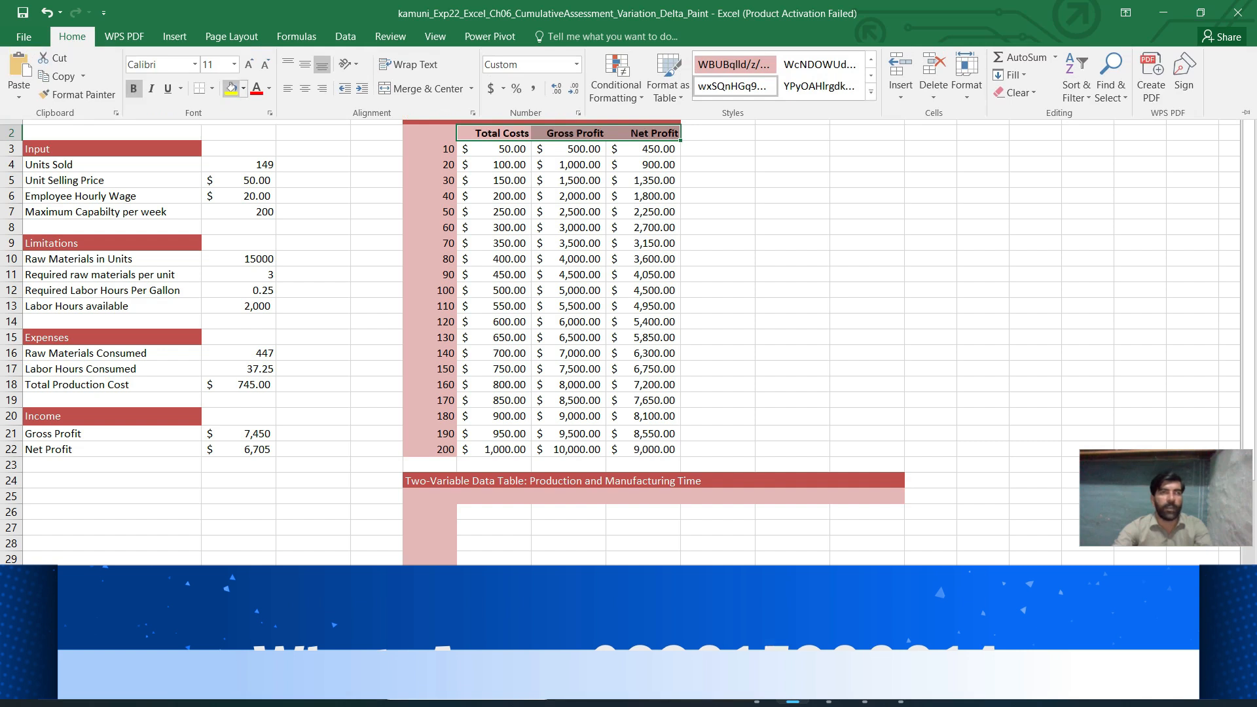
click(305, 88)
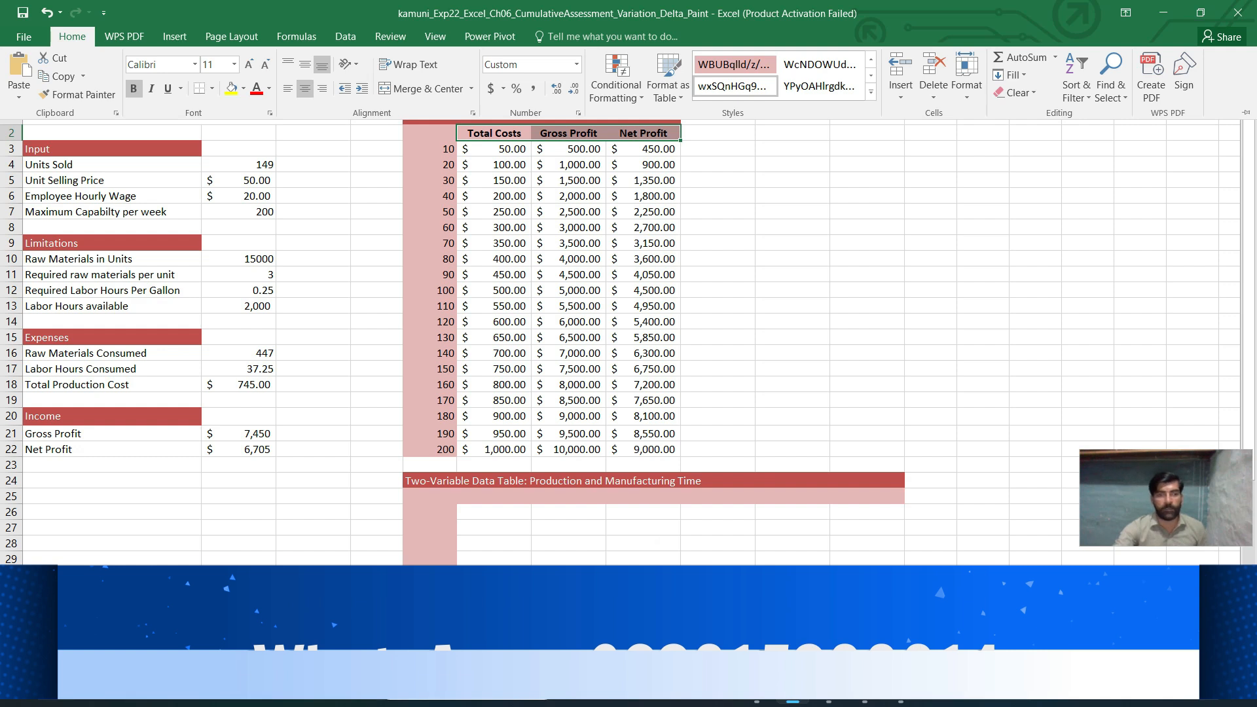
- Switch to the Word instructions and highlight instruction 10, about copying the gallons substitution values, in yellow
mouse_move(757, 687)
click(757, 609)
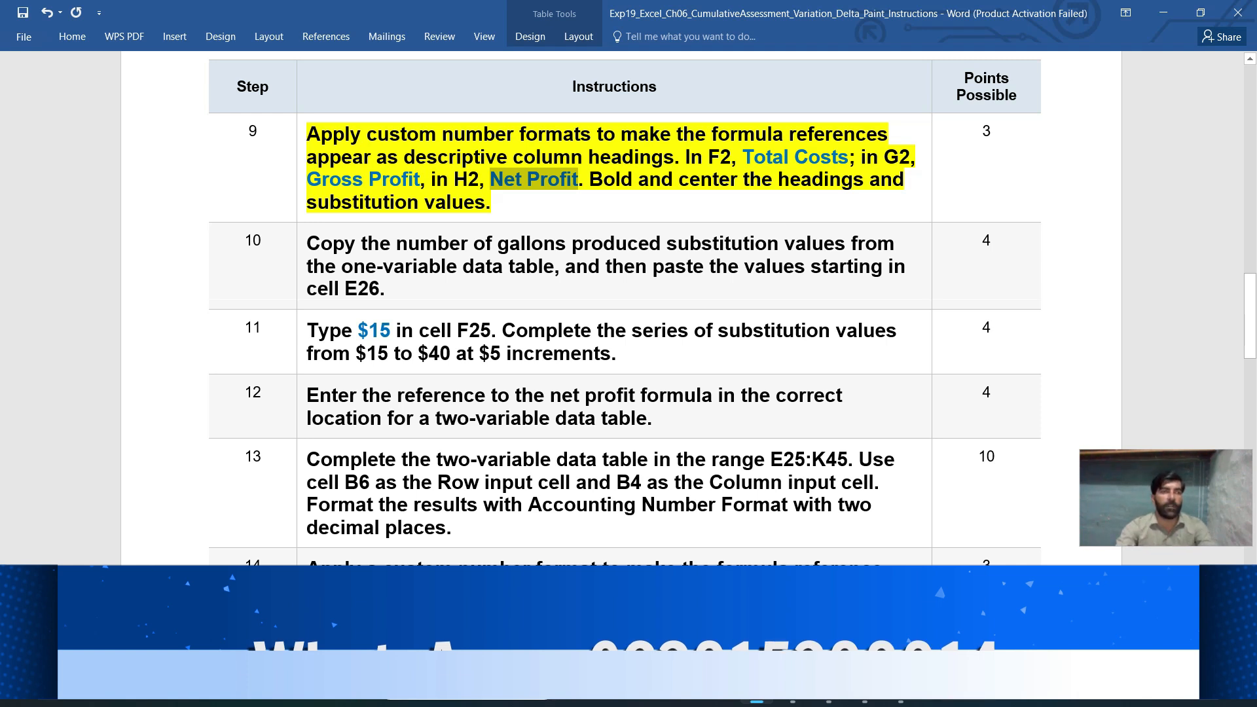
click(302, 259)
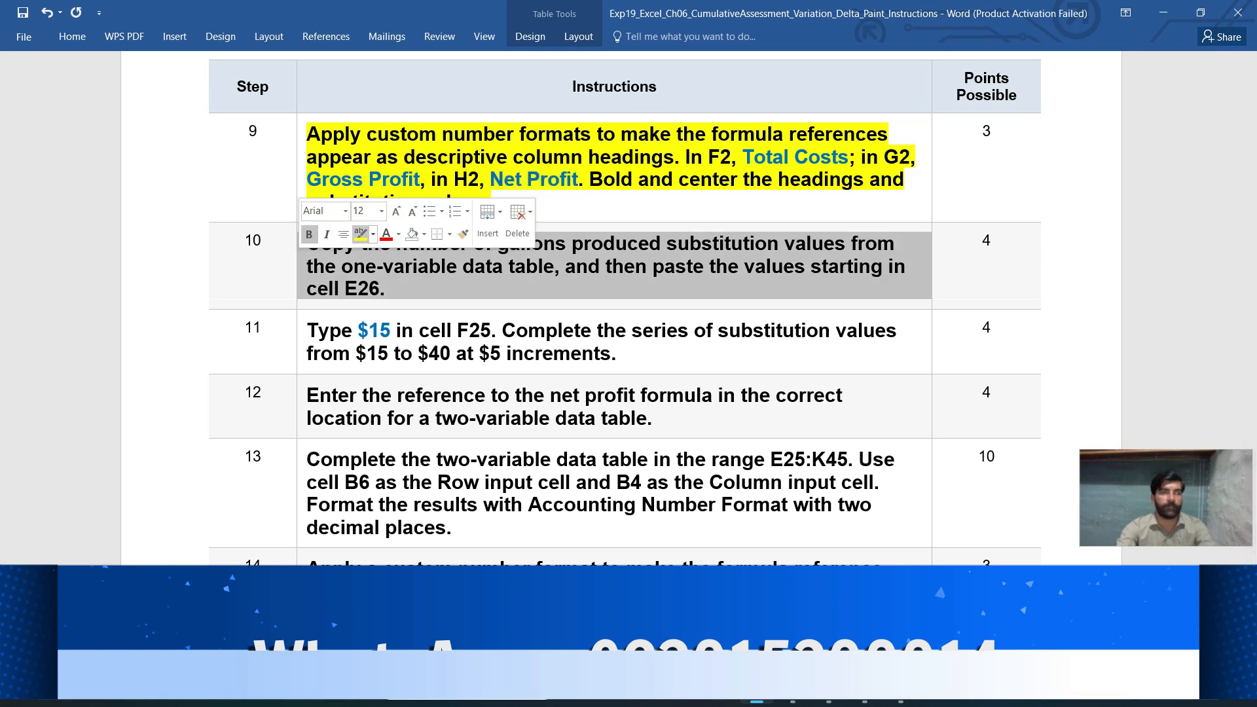
click(360, 234)
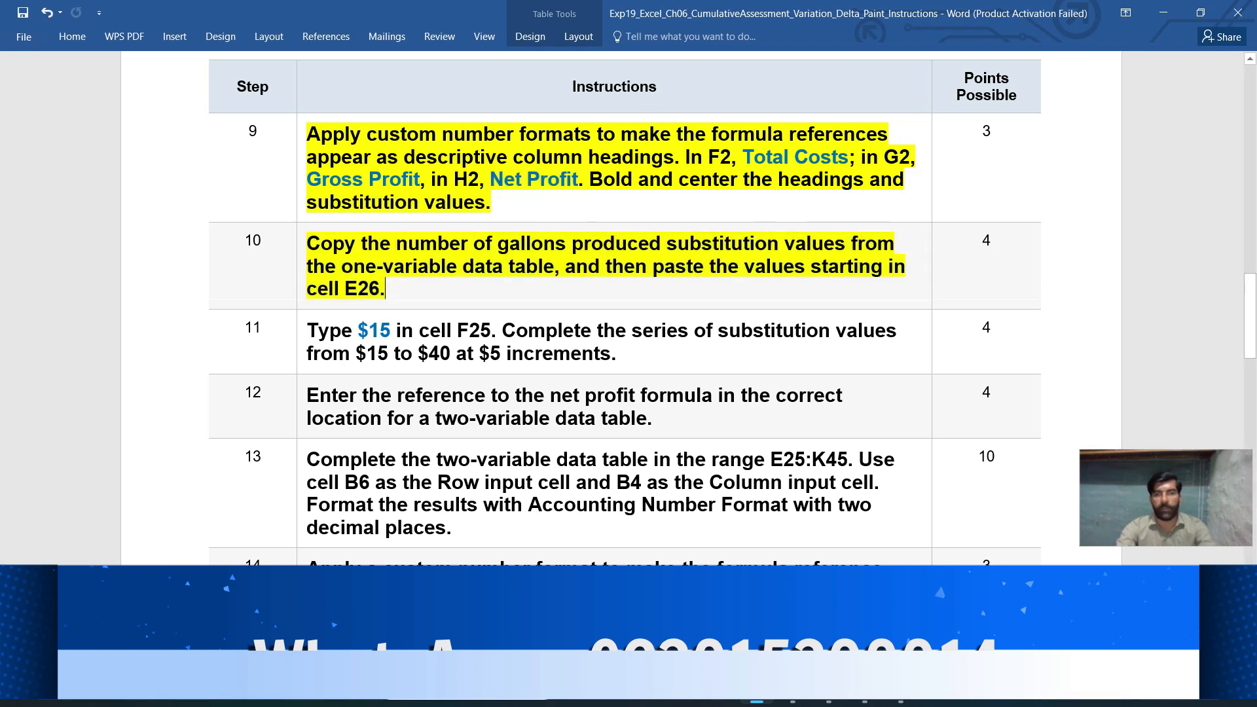
scroll(625, 308, down, 5)
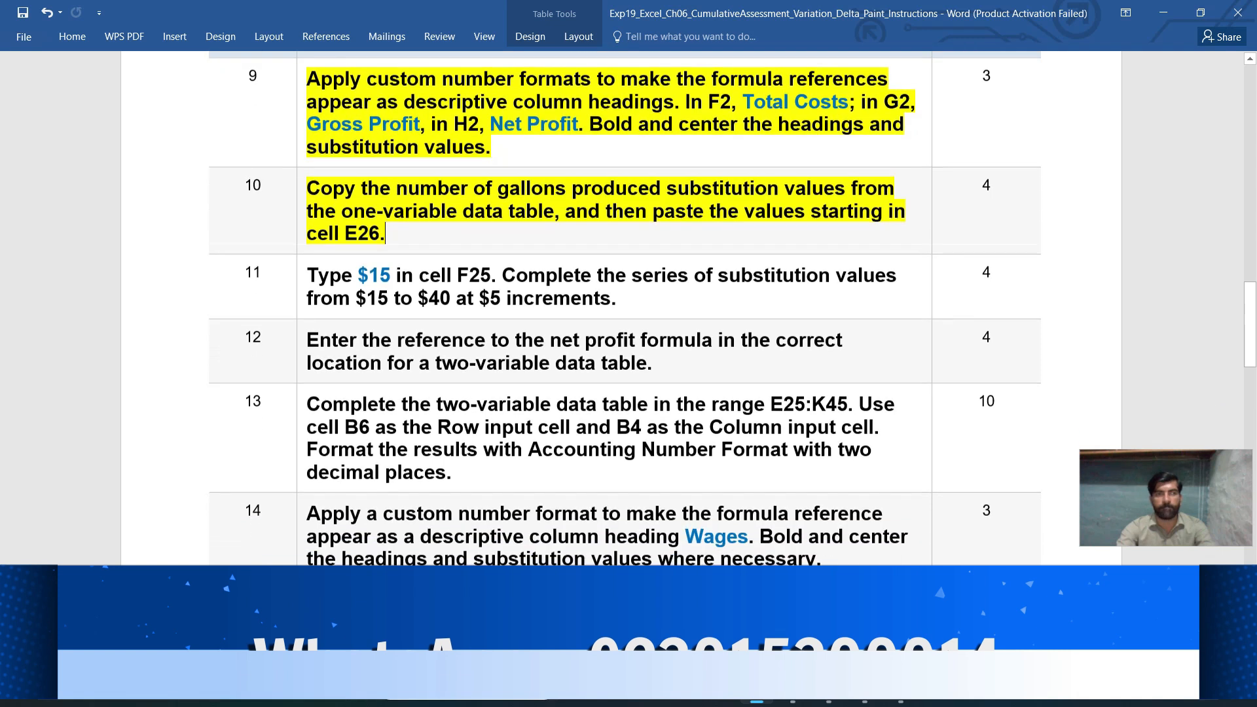
scroll(624, 308, down, 1)
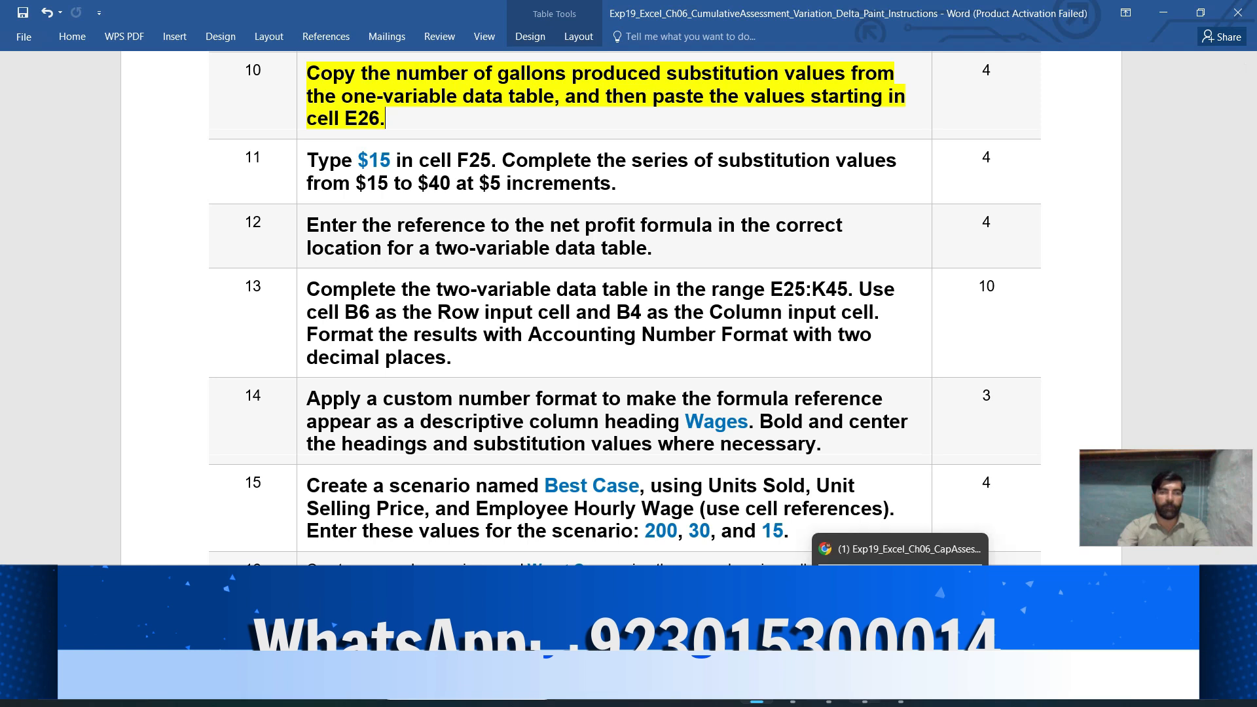
- Return to the Excel workbook and copy the substitution values in E3:E22 into the two-variable data table, starting in cell E26
click(793, 689)
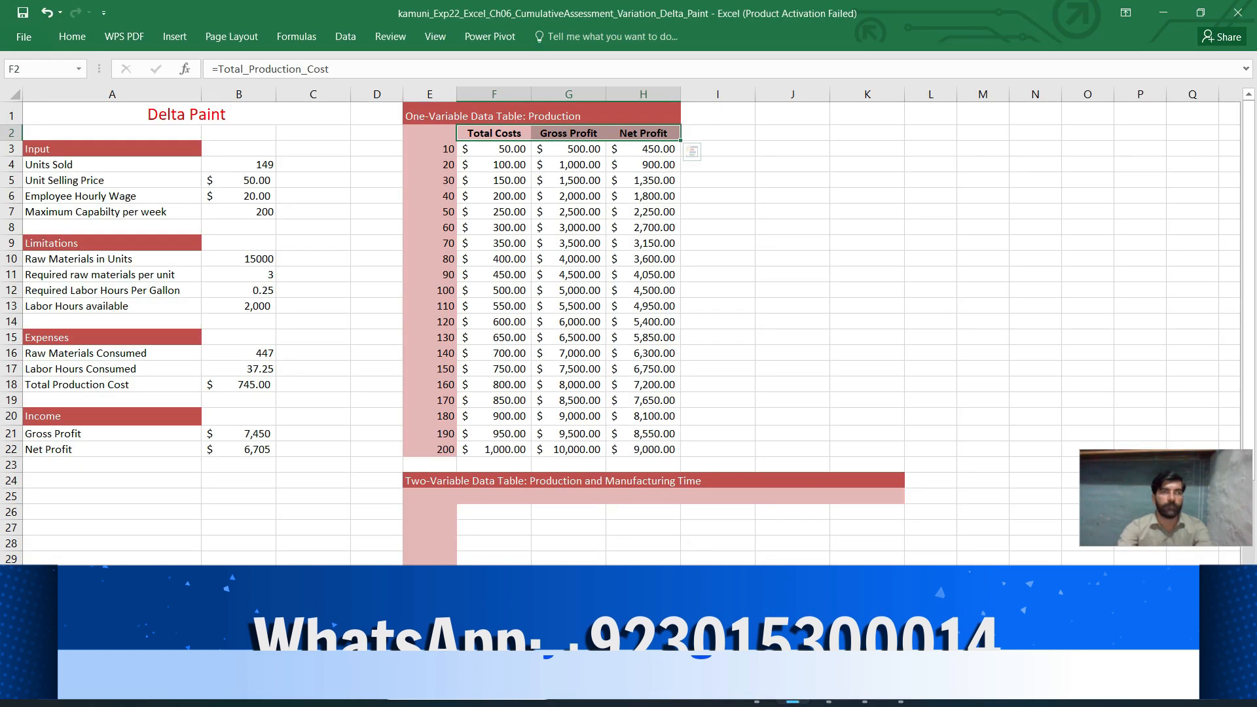
drag(432, 149, 433, 449)
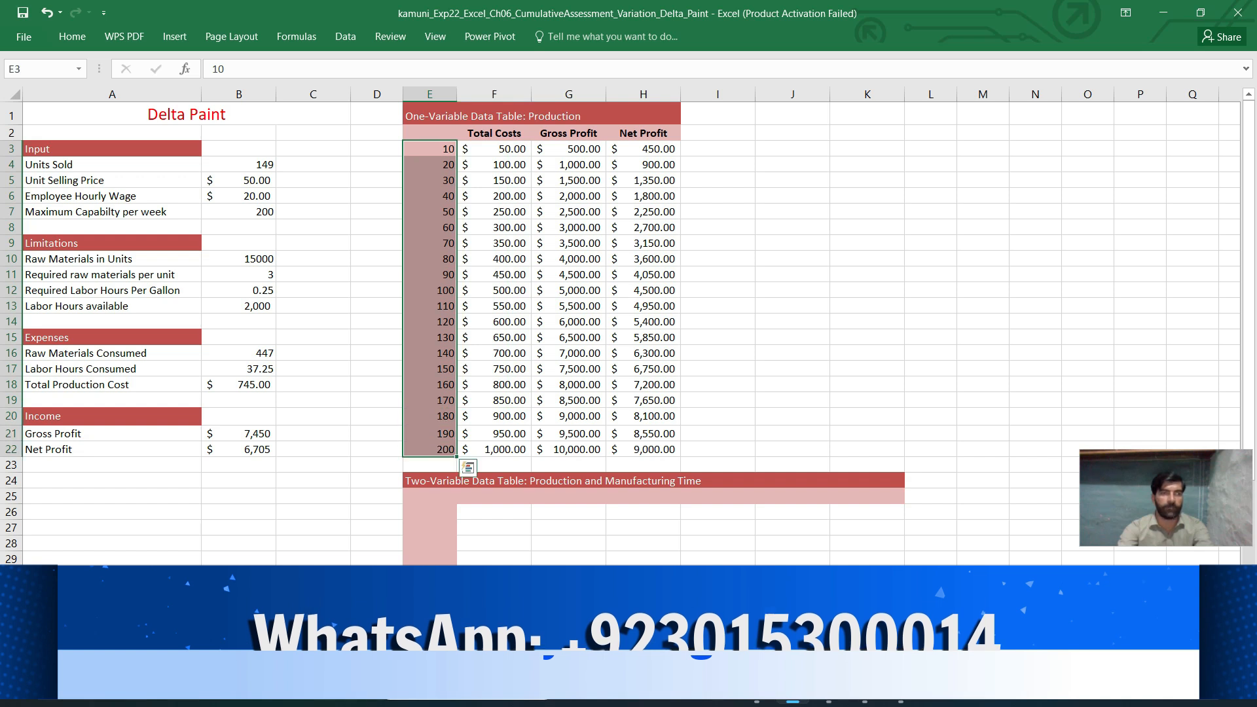
click(72, 37)
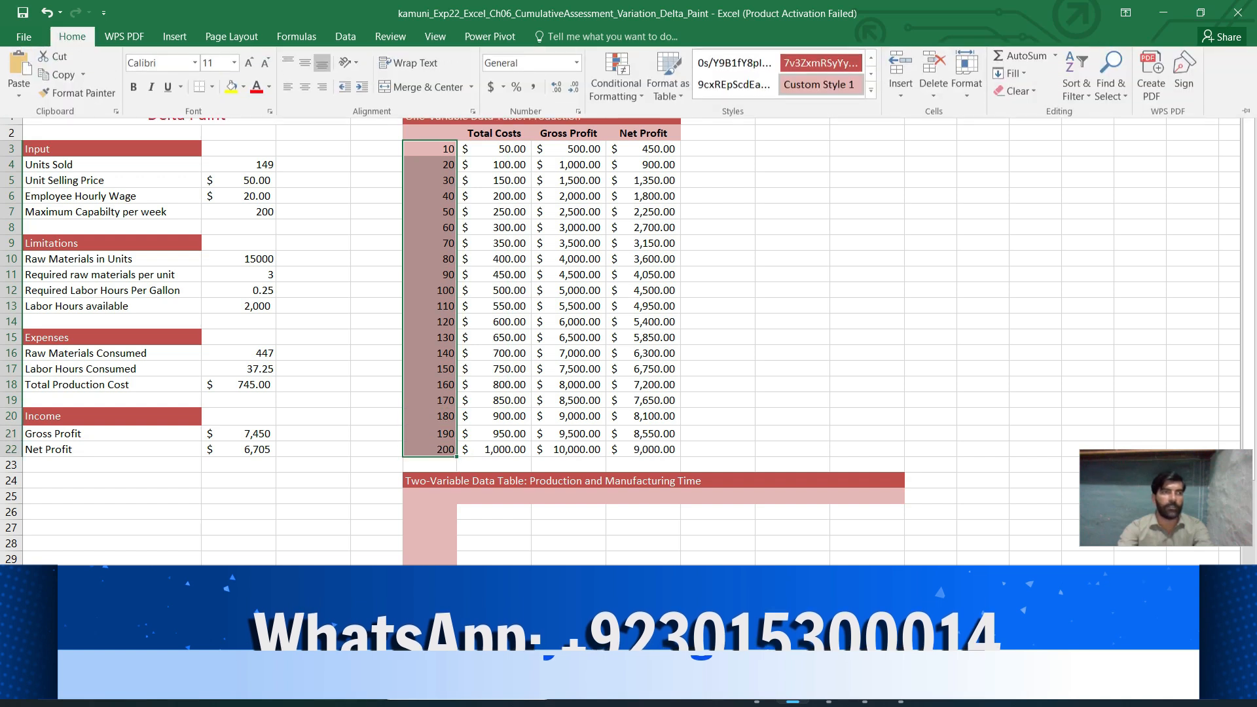
click(57, 76)
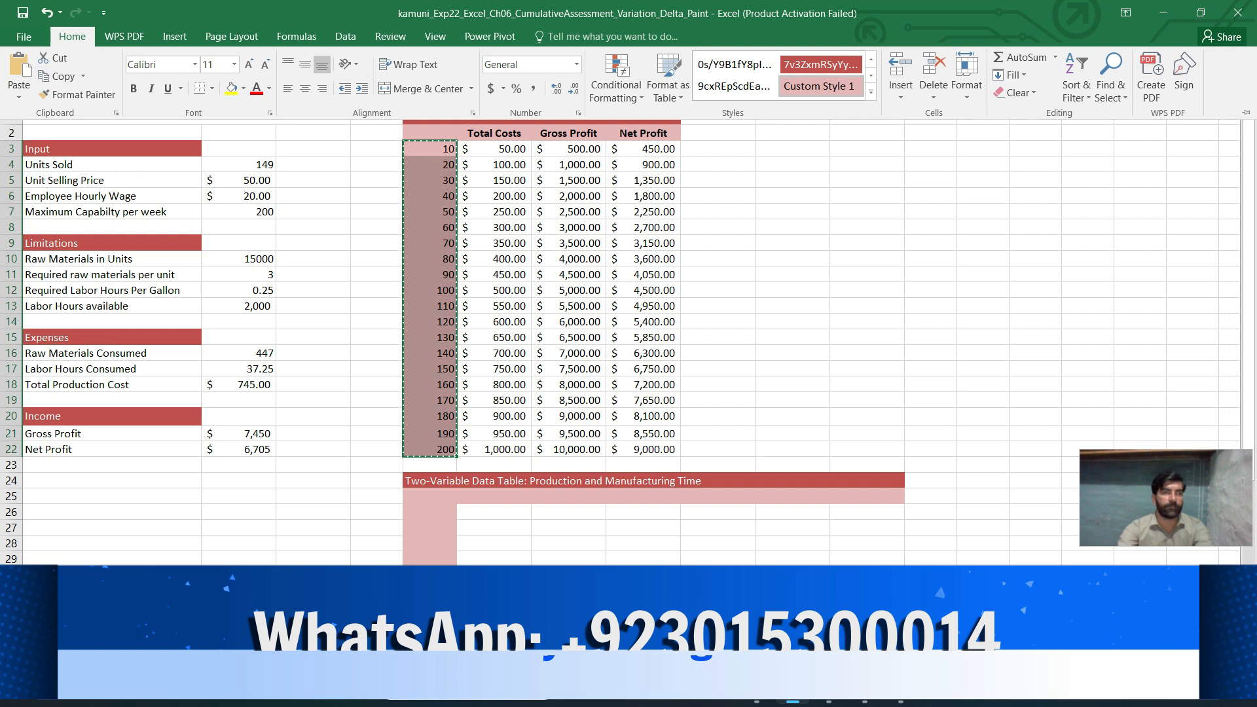
click(72, 36)
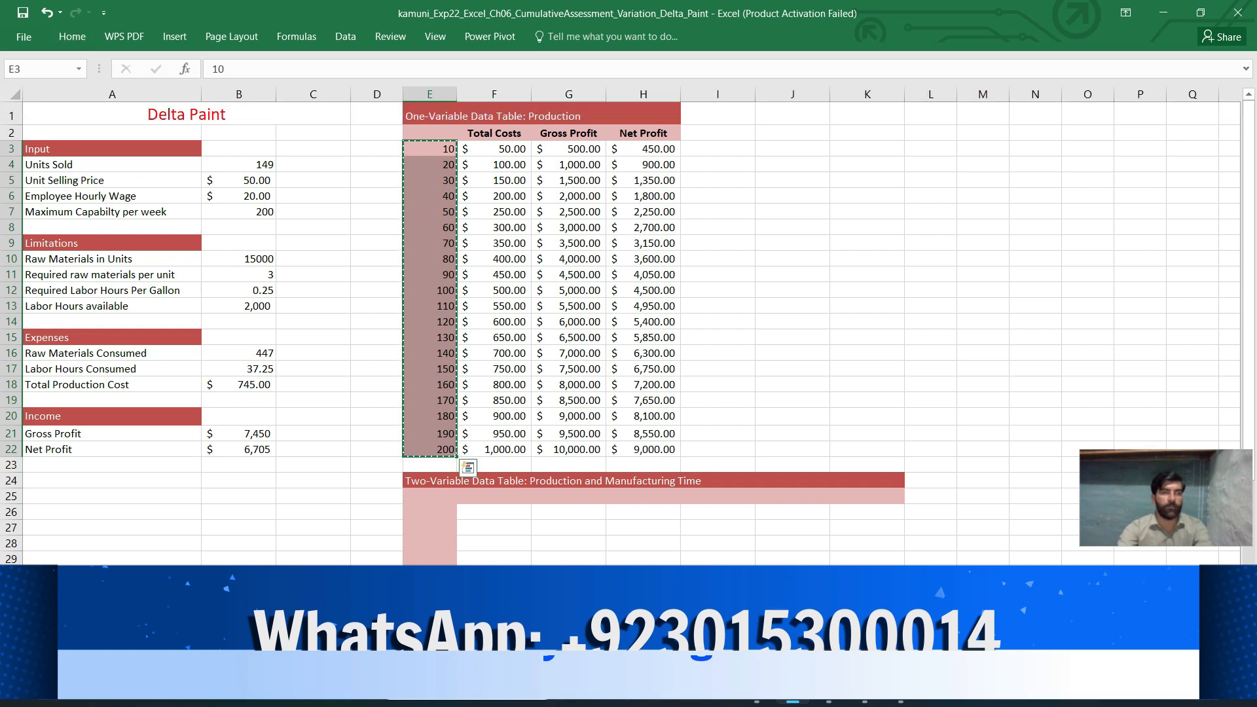
click(429, 512)
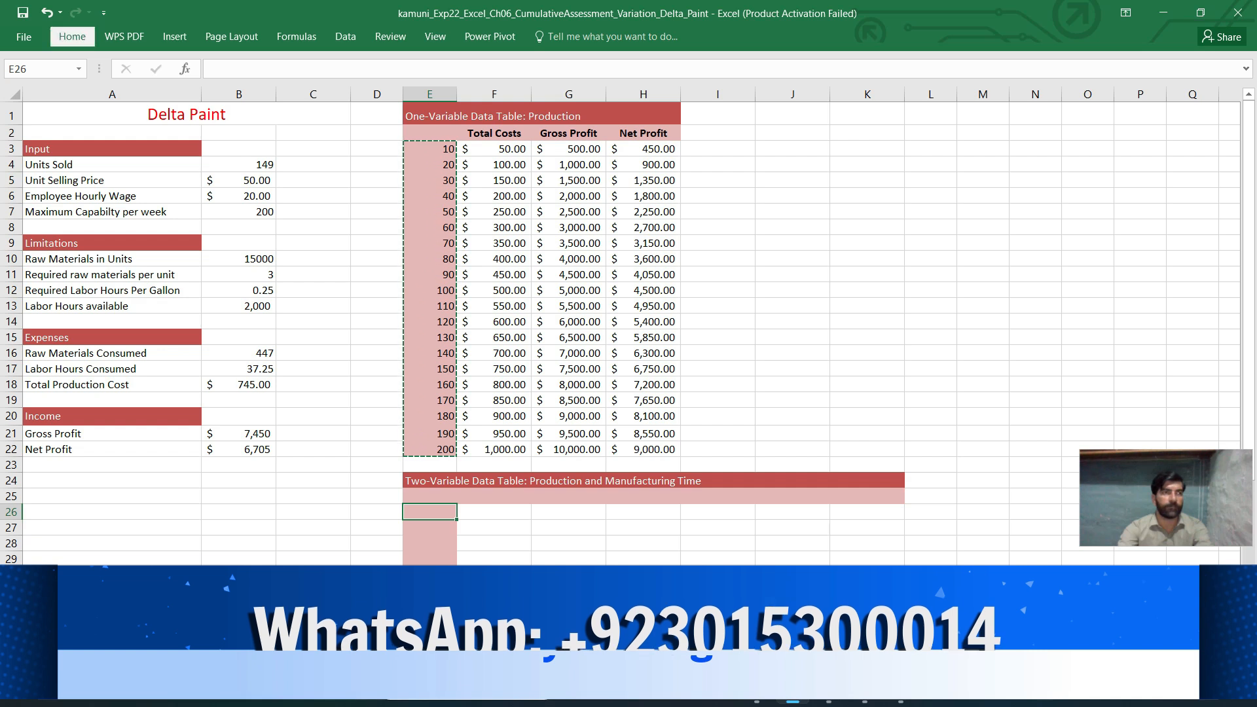
click(72, 37)
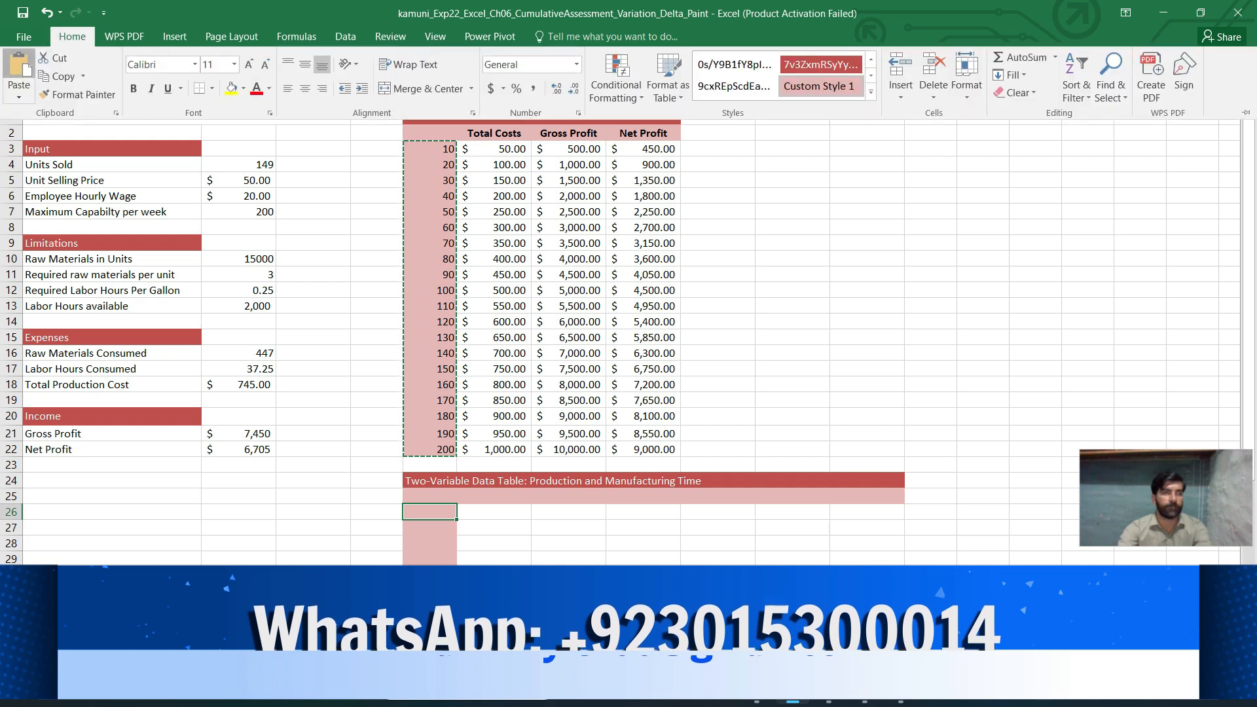
click(18, 73)
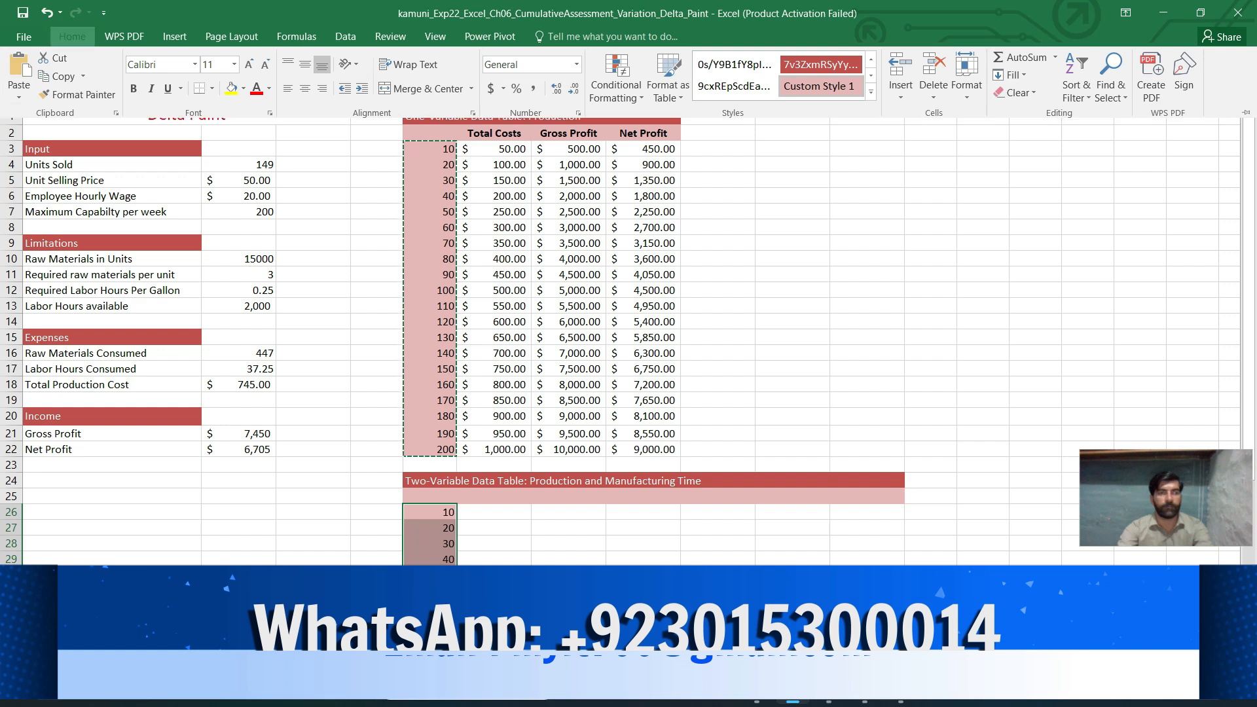
click(569, 560)
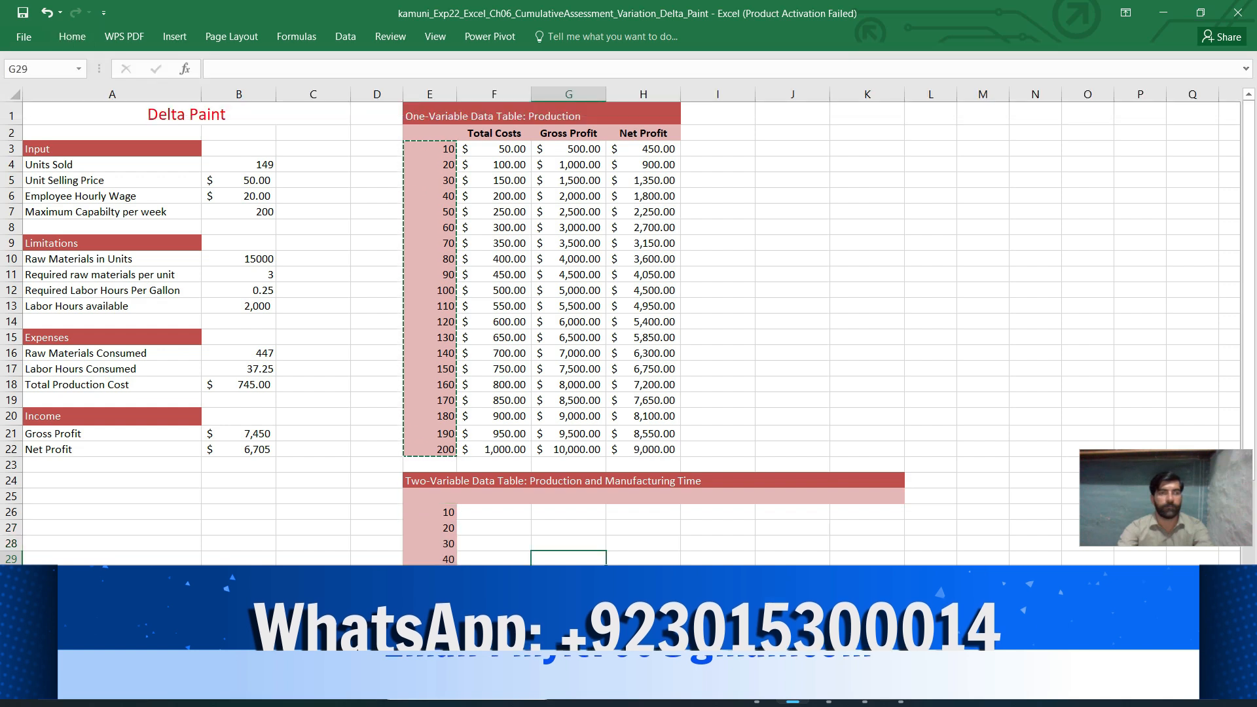
click(377, 512)
double_click(376, 434)
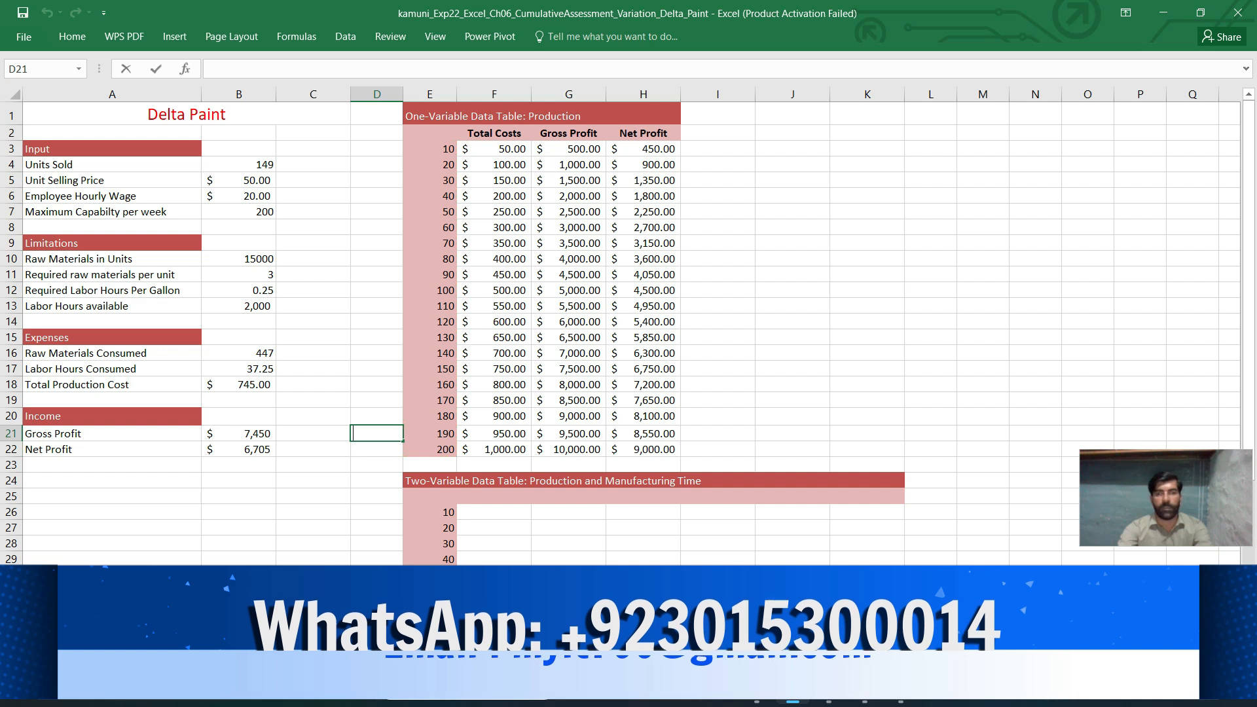
scroll(619, 333, down, 5)
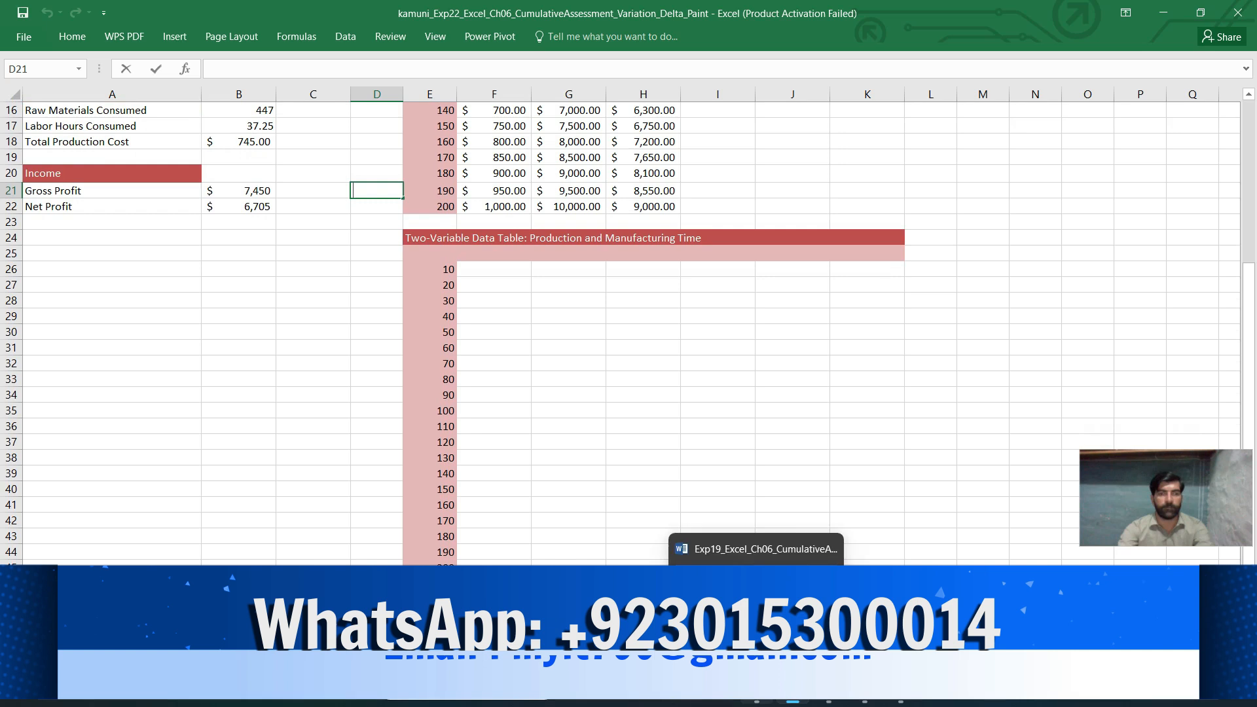
- Switch to the Word instructions and highlight instruction 11, about the $15 to $40 substitution series, in yellow
click(757, 687)
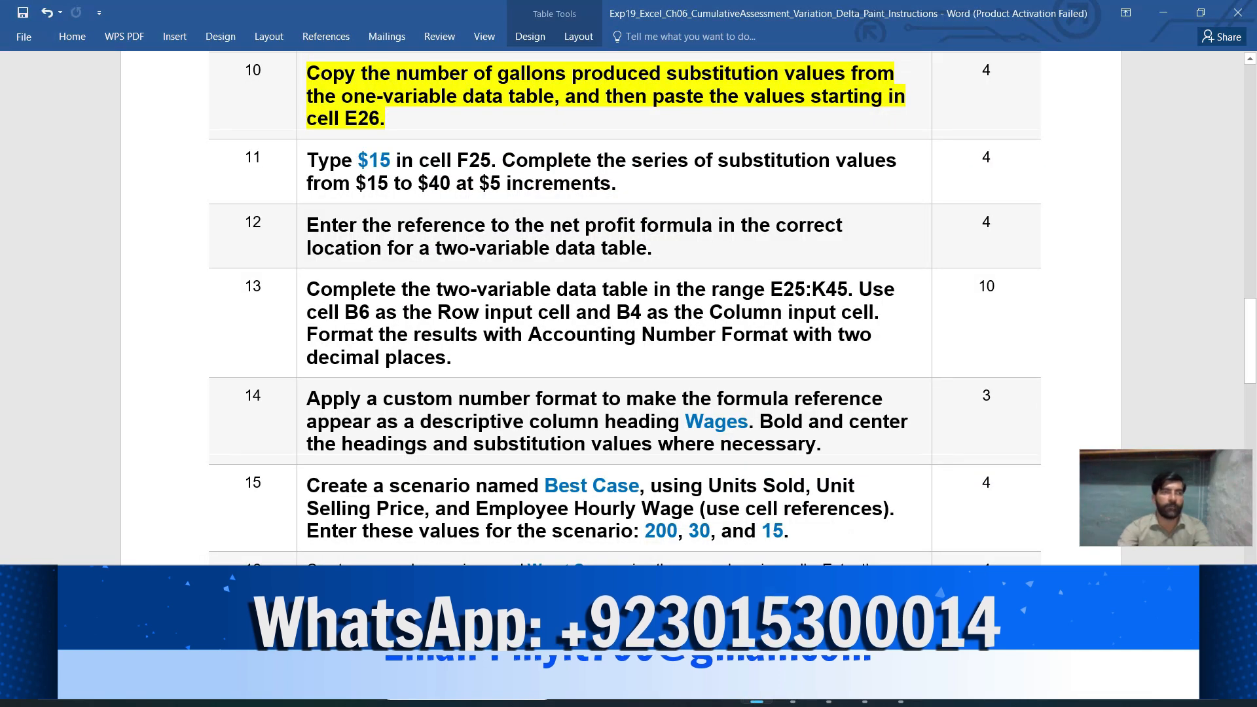
click(302, 170)
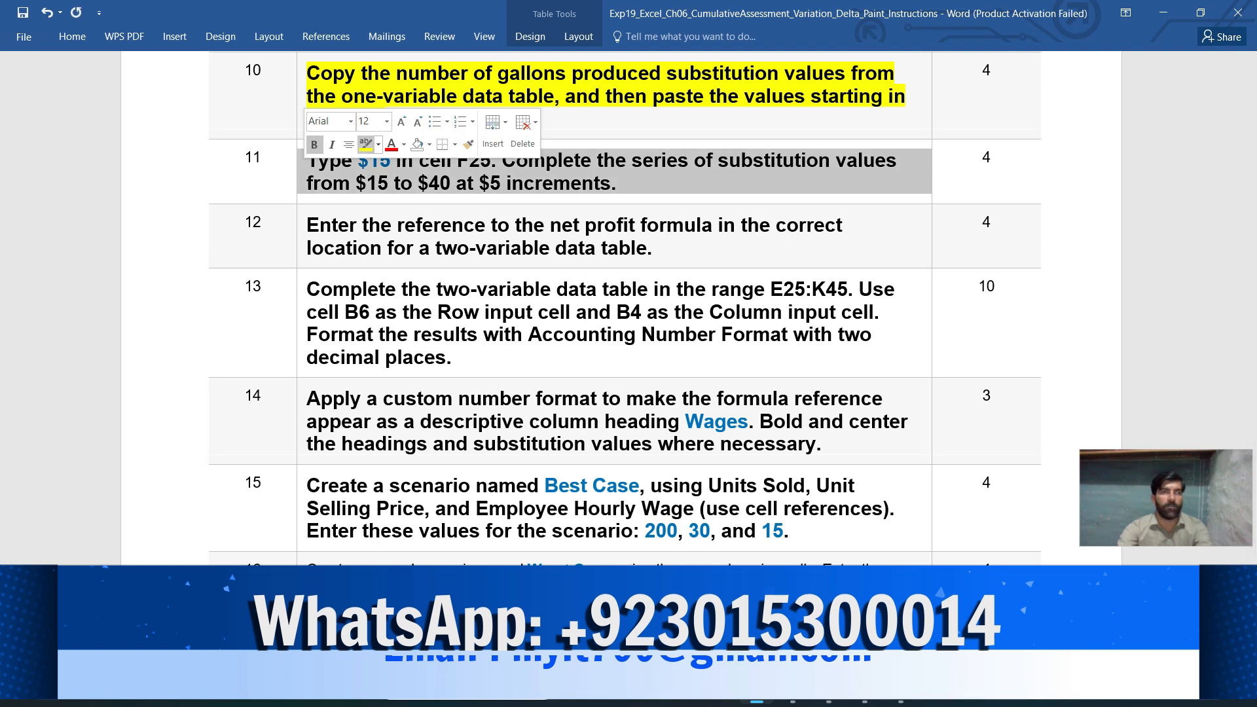
click(365, 144)
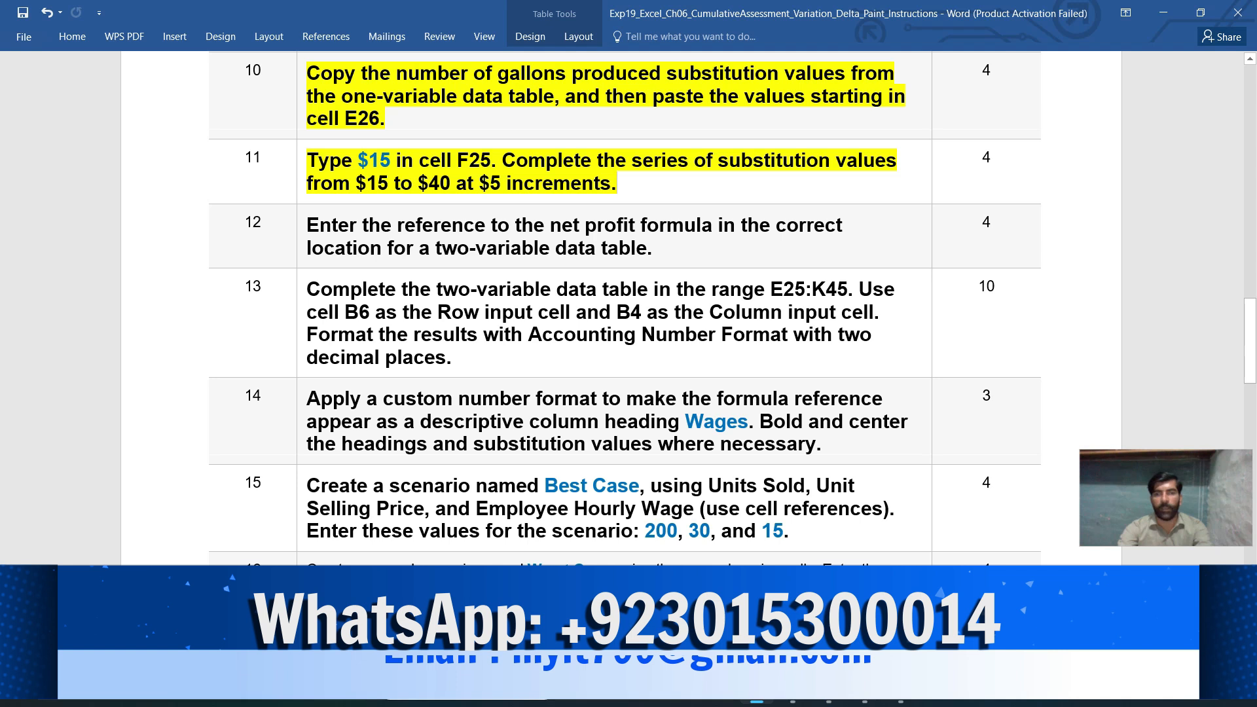
scroll(625, 308, down, 3)
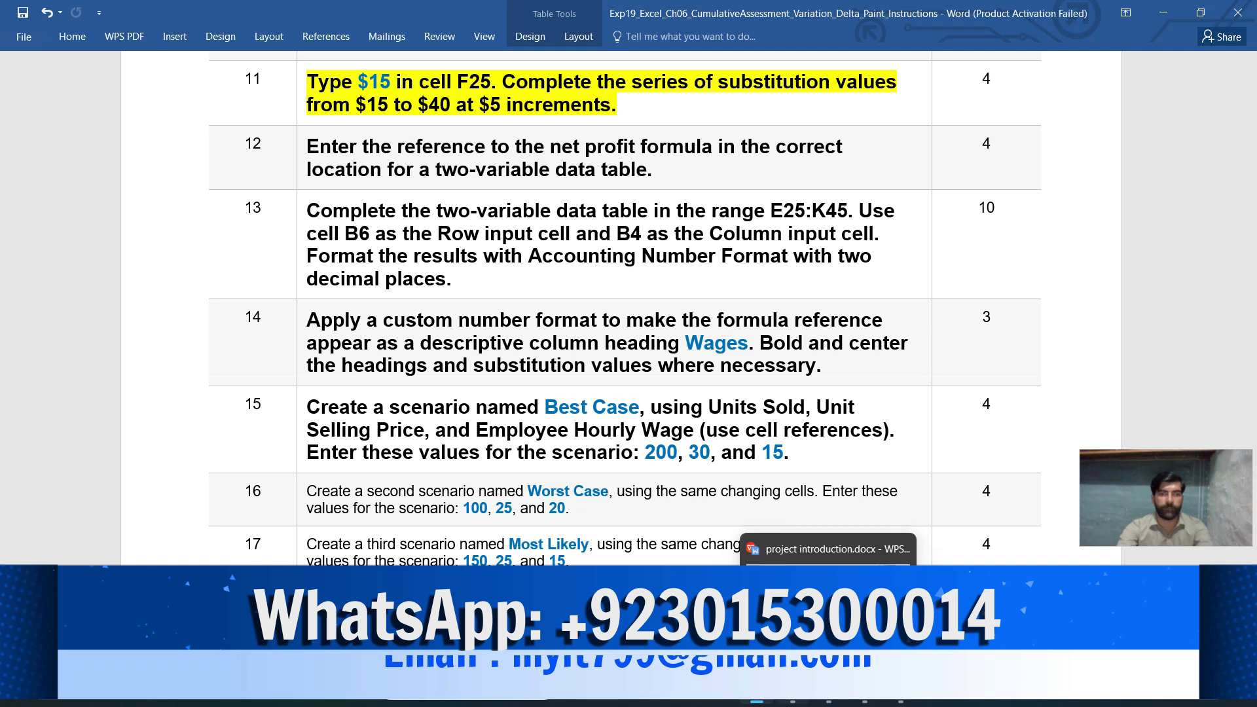
- Return to the Excel workbook and enter $15 in cell F25 of the two-variable data table
click(793, 689)
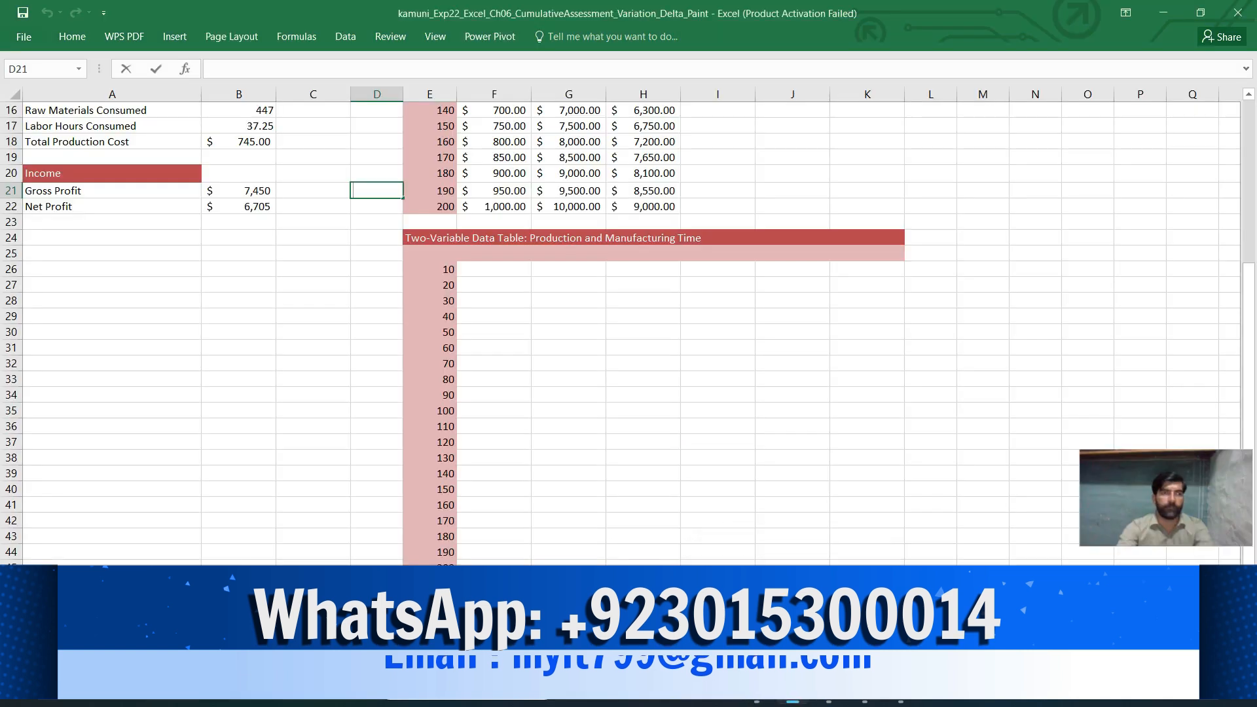
click(493, 269)
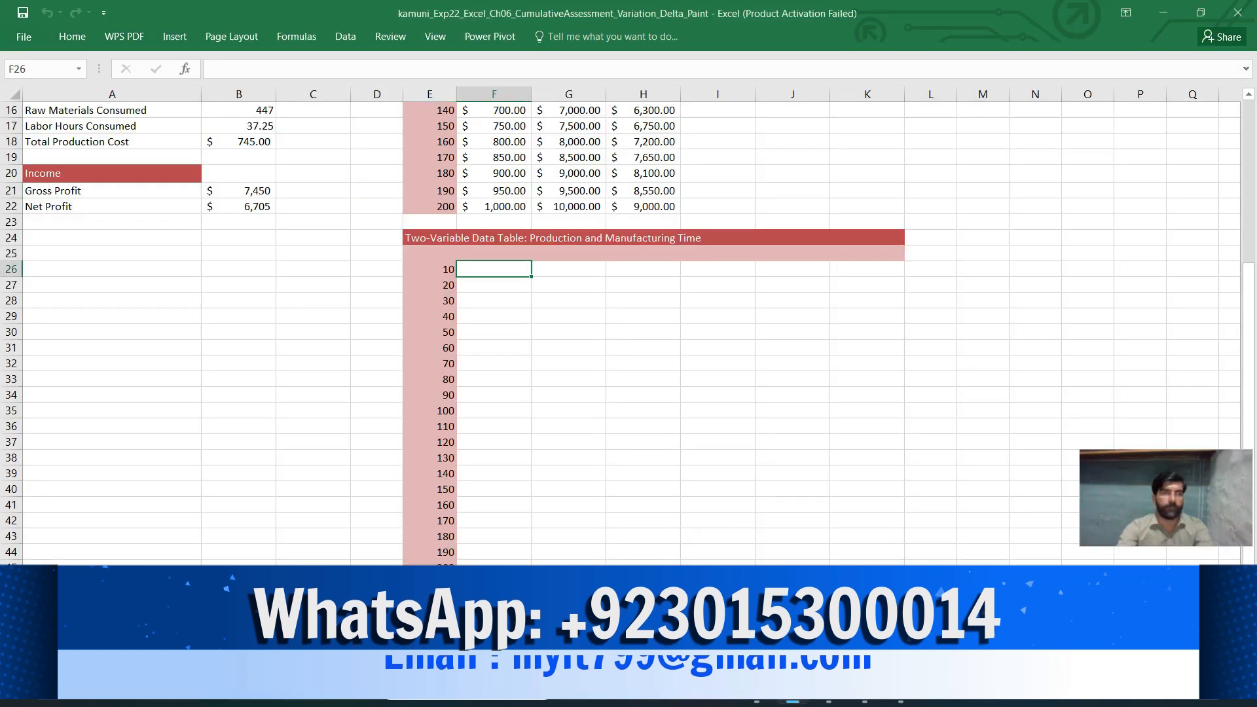
click(494, 254)
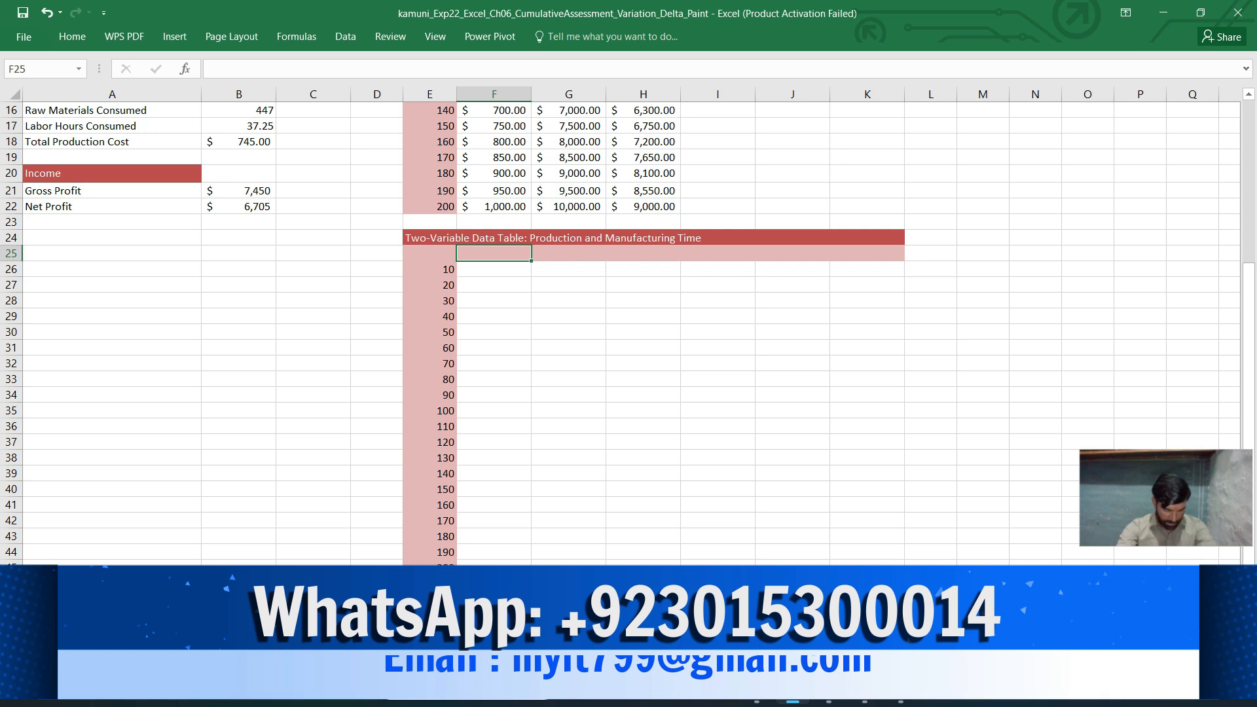
text($15)
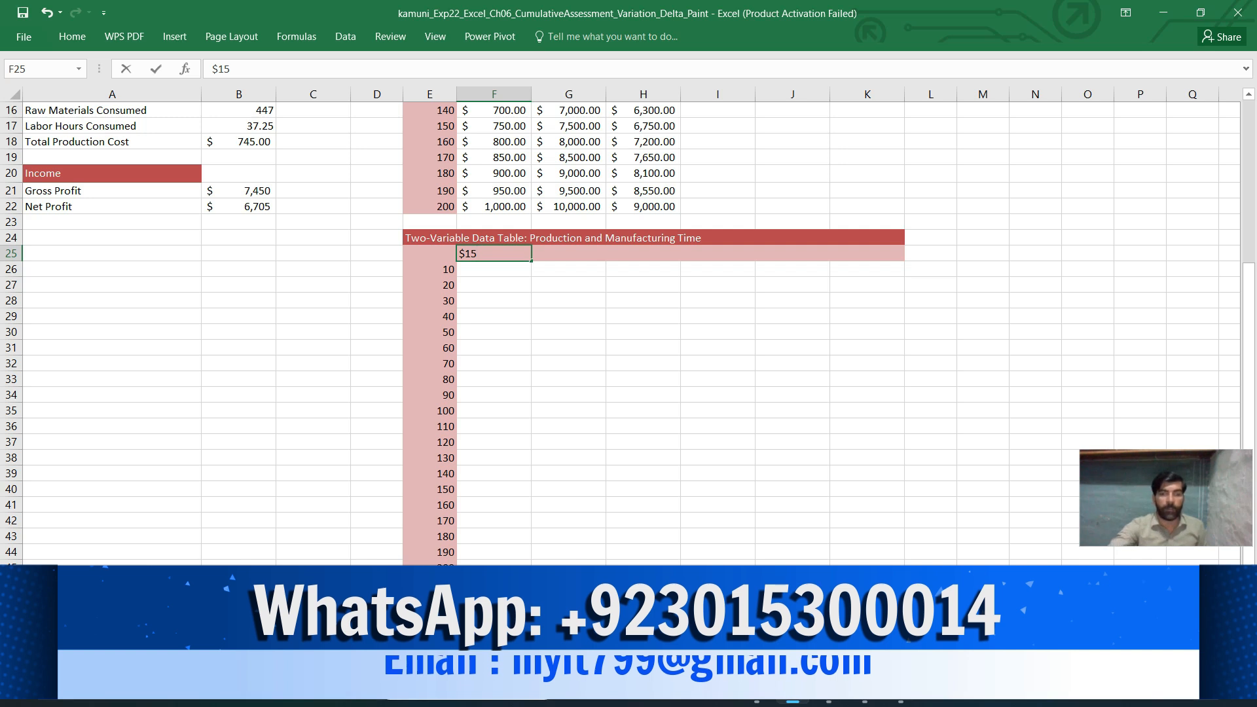
key(Return)
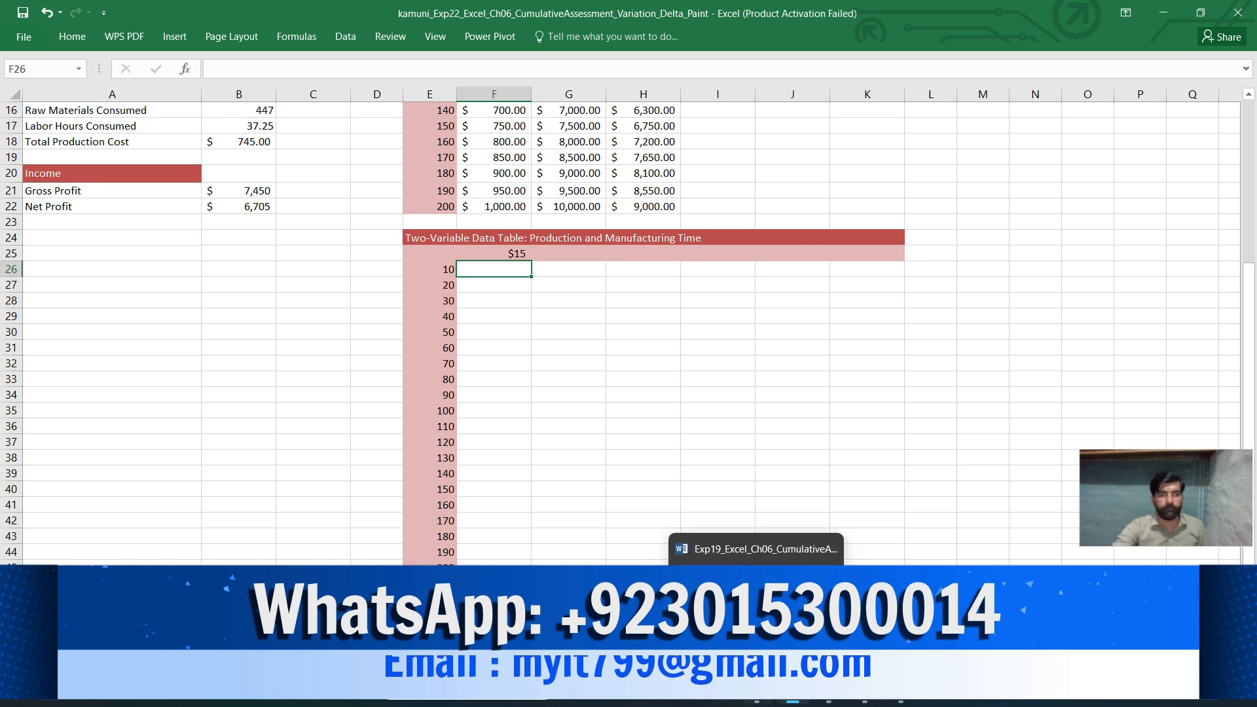
- Recheck instruction 11, try filling a linear row series from F25 with step value 15 and stop value 40, and undo the fill
click(757, 690)
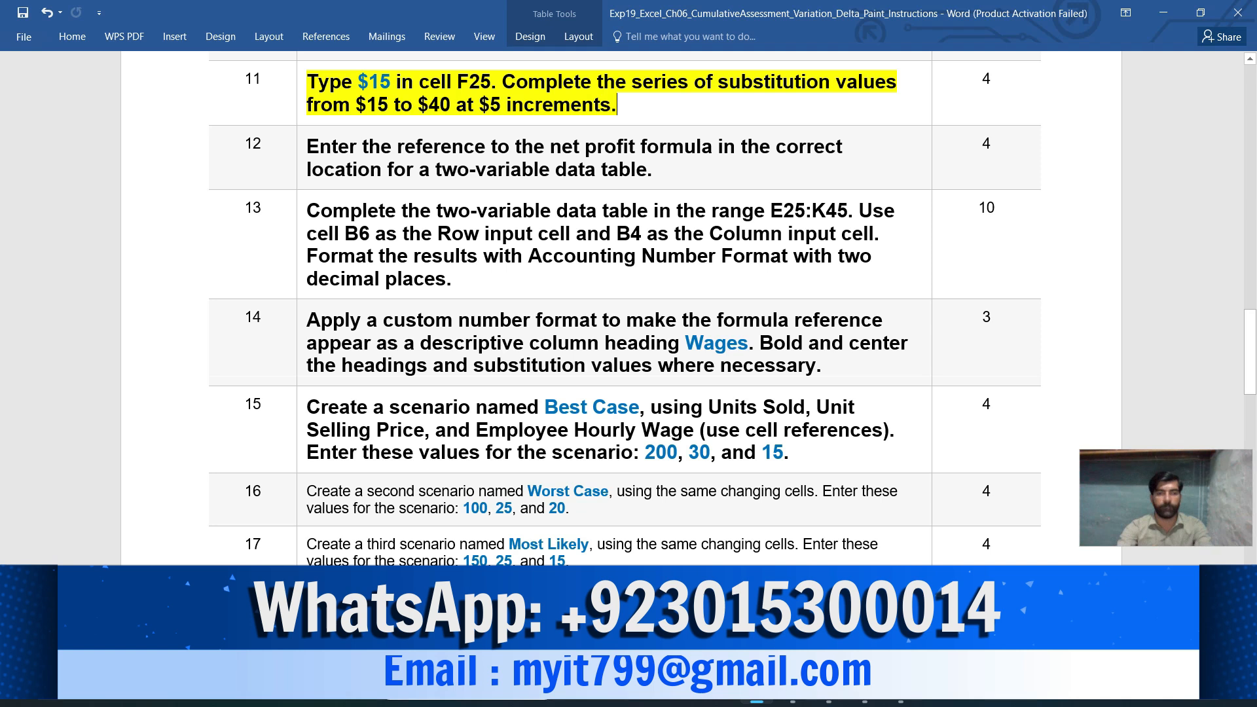
mouse_move(792, 691)
click(793, 613)
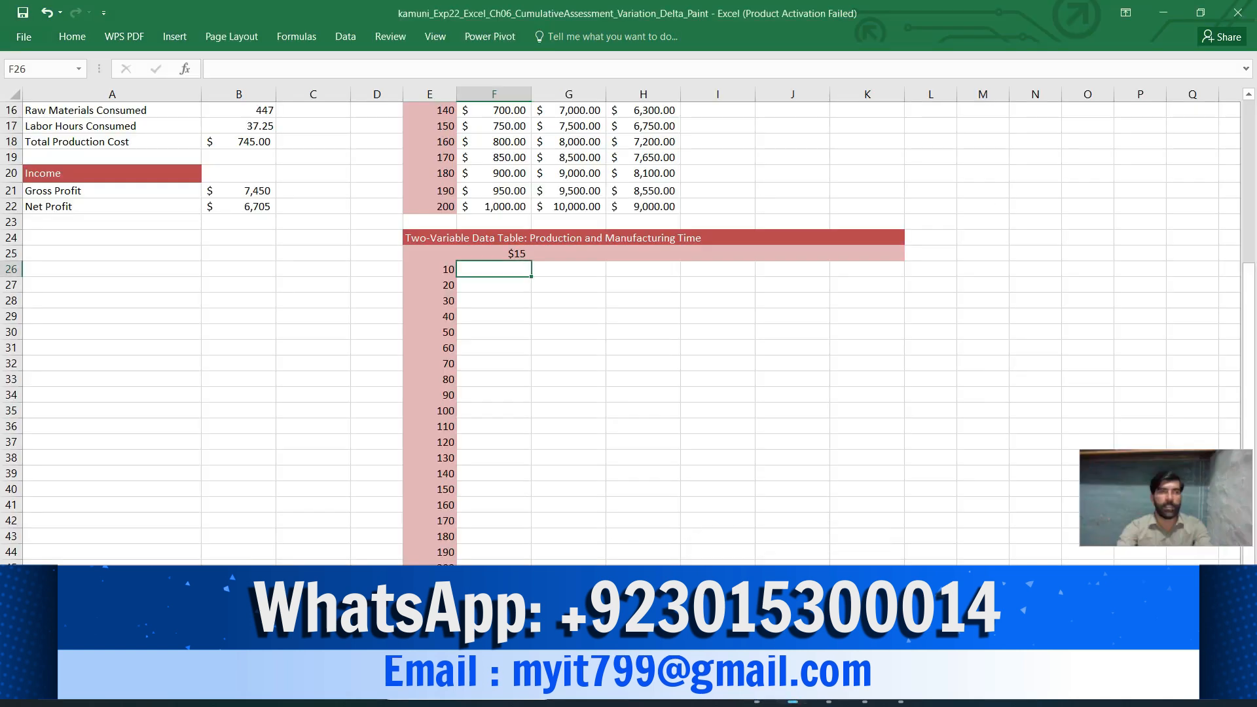
key(Up)
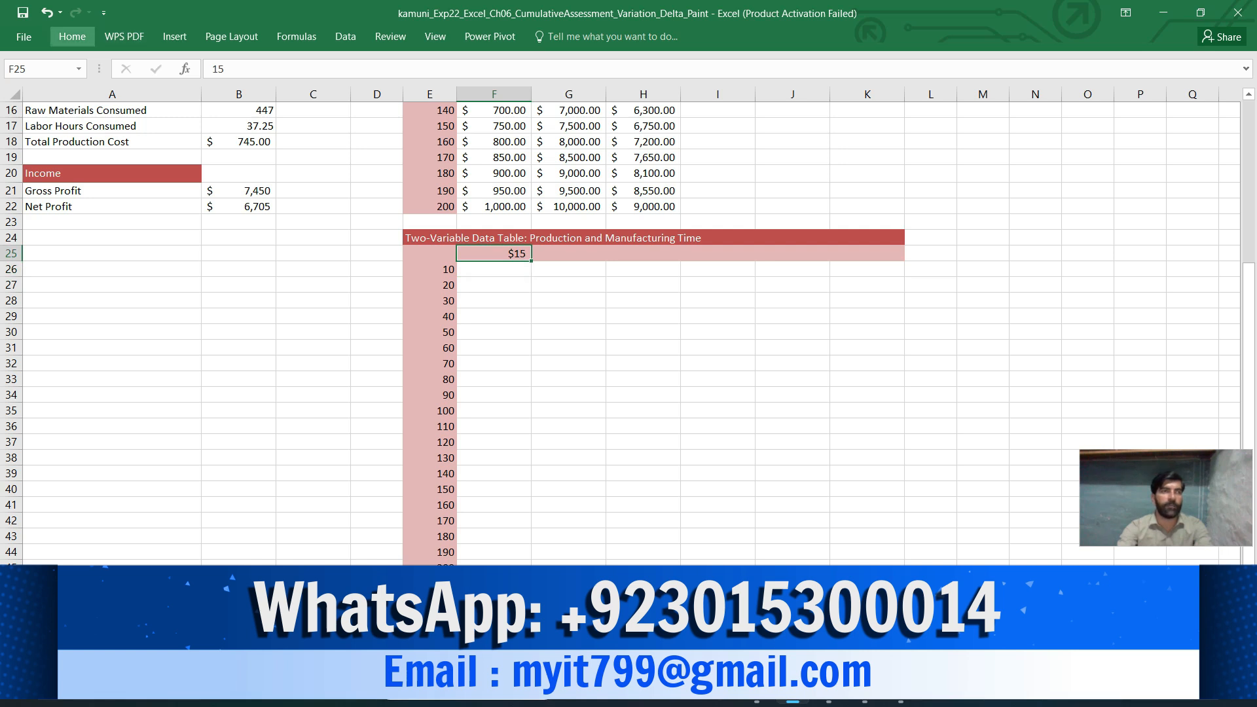
click(72, 37)
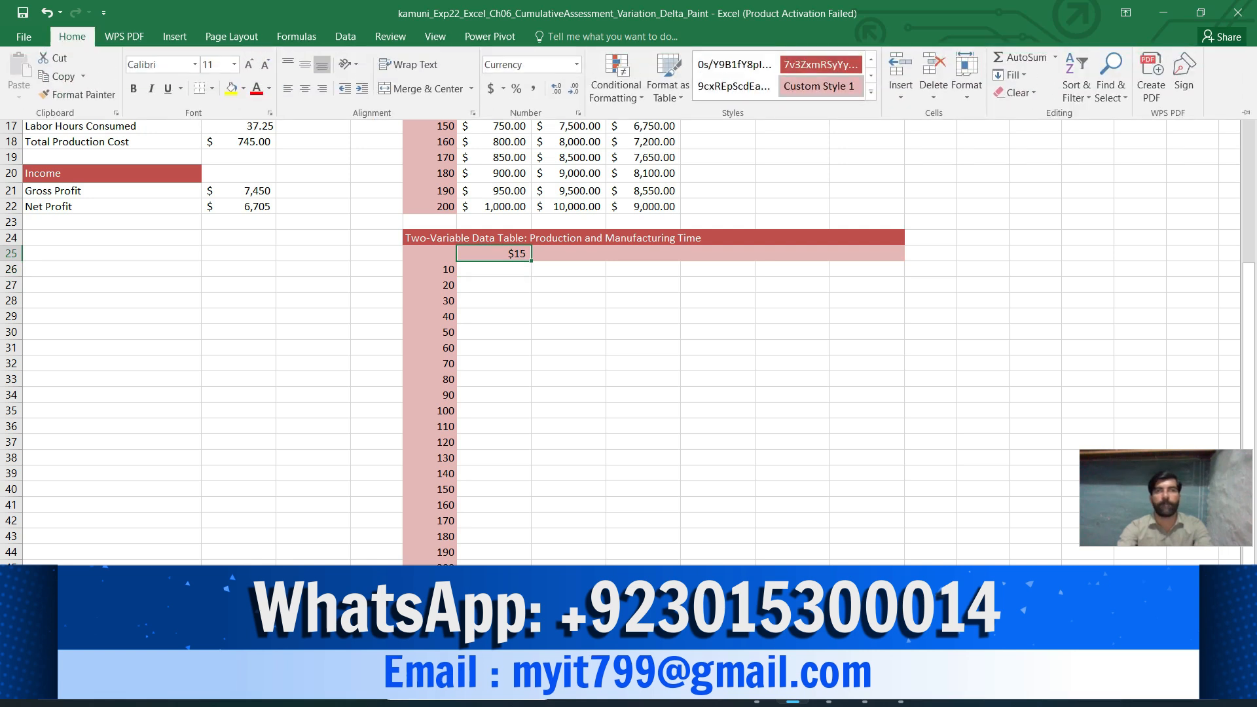
click(1010, 74)
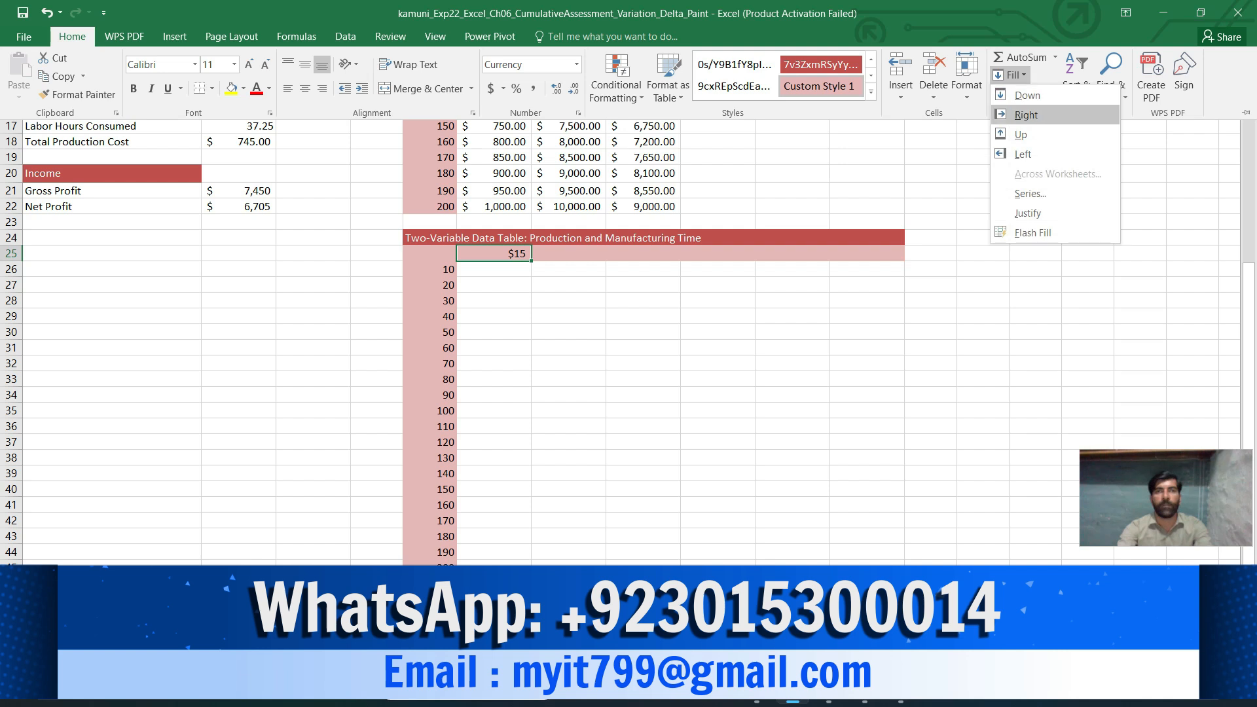
click(1030, 193)
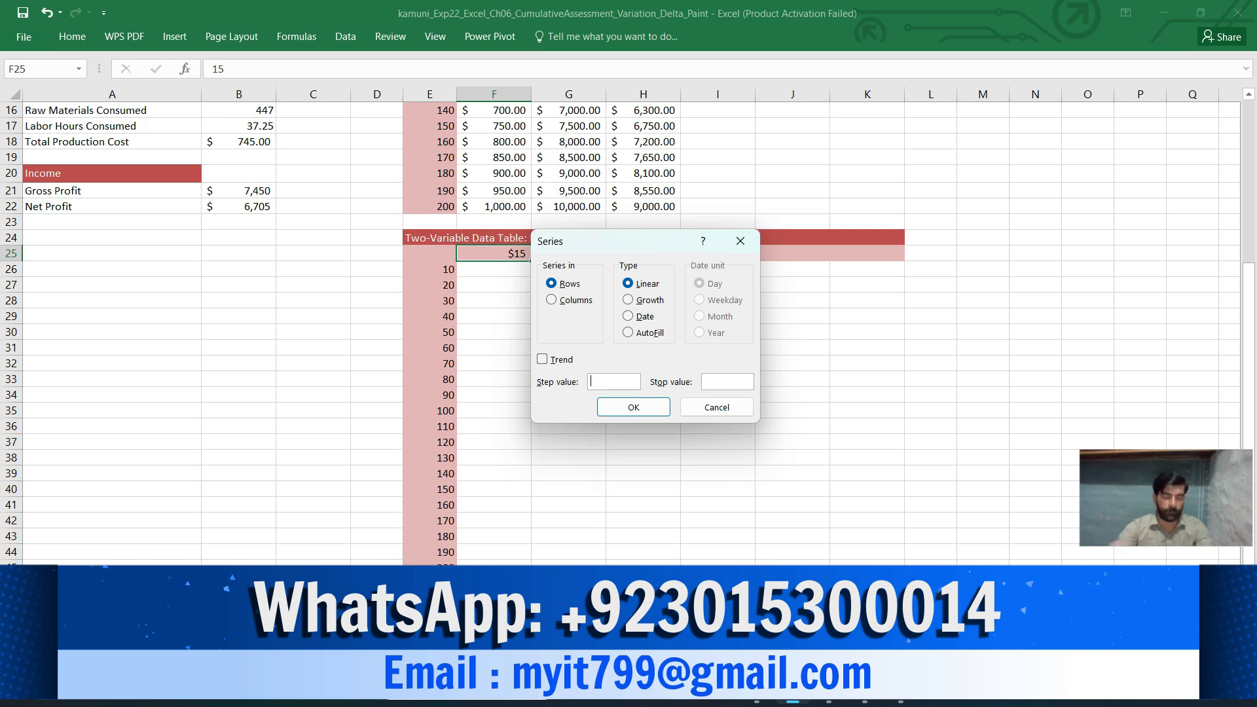
text(5)
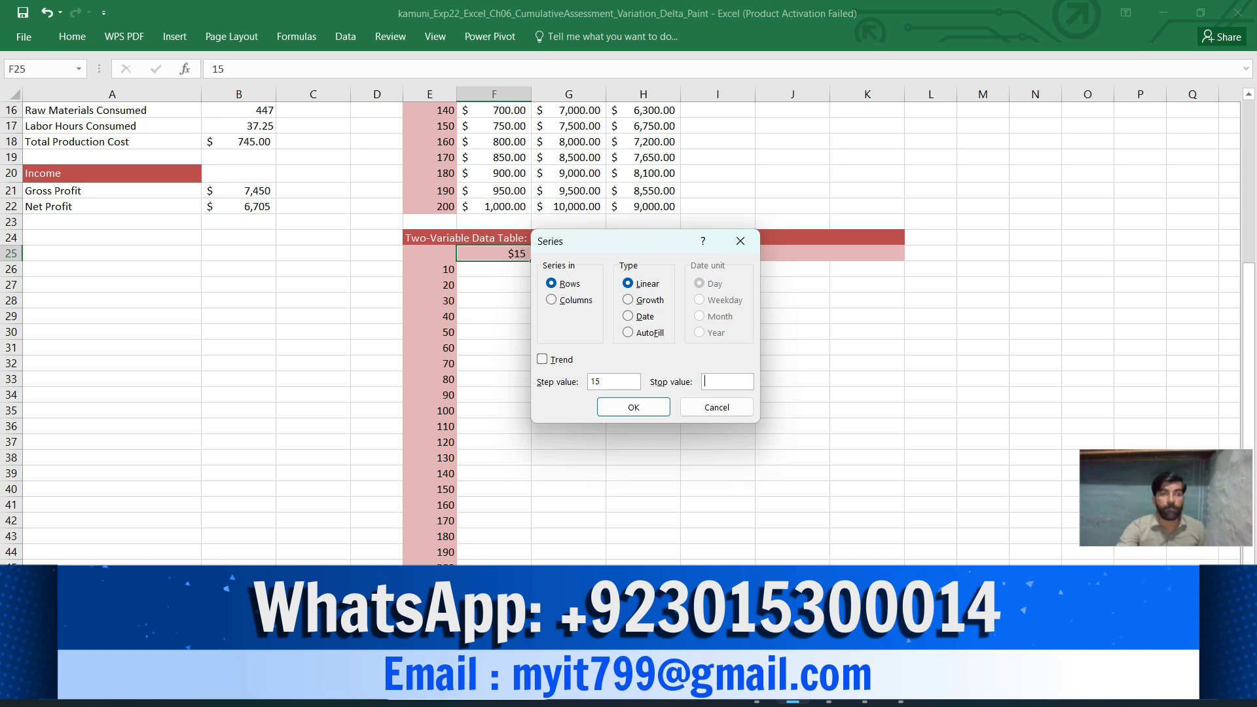
click(727, 381)
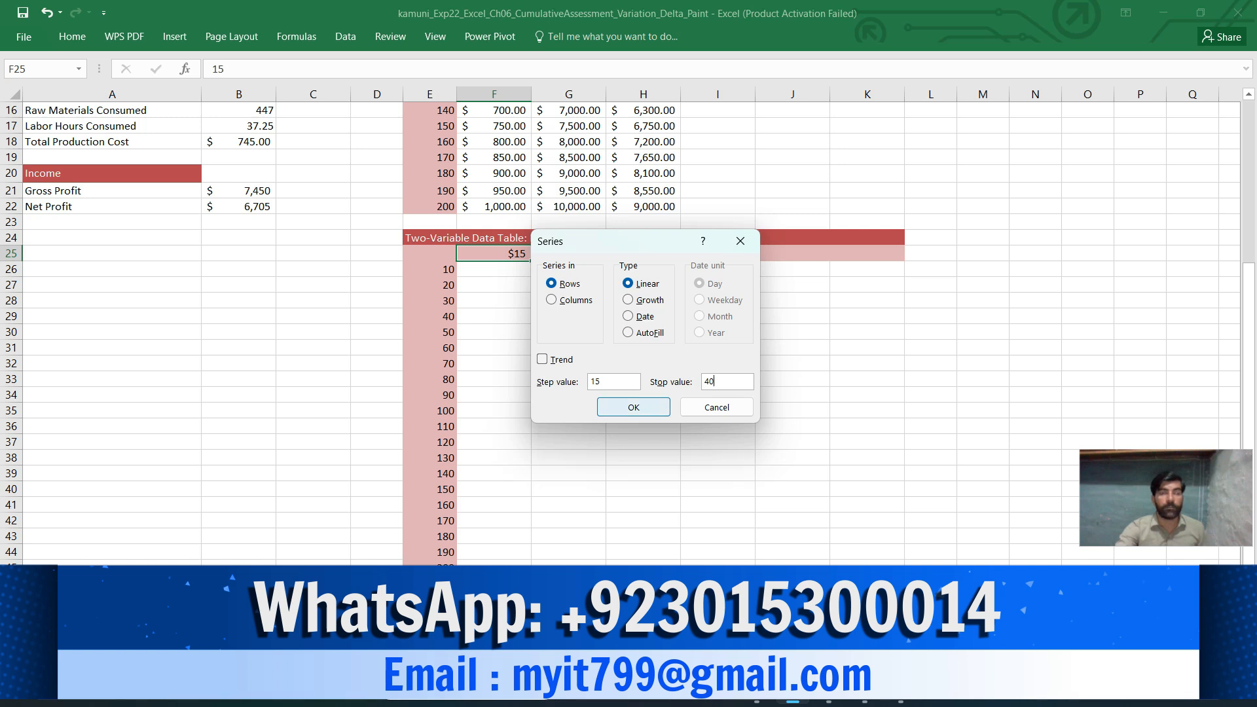
click(634, 407)
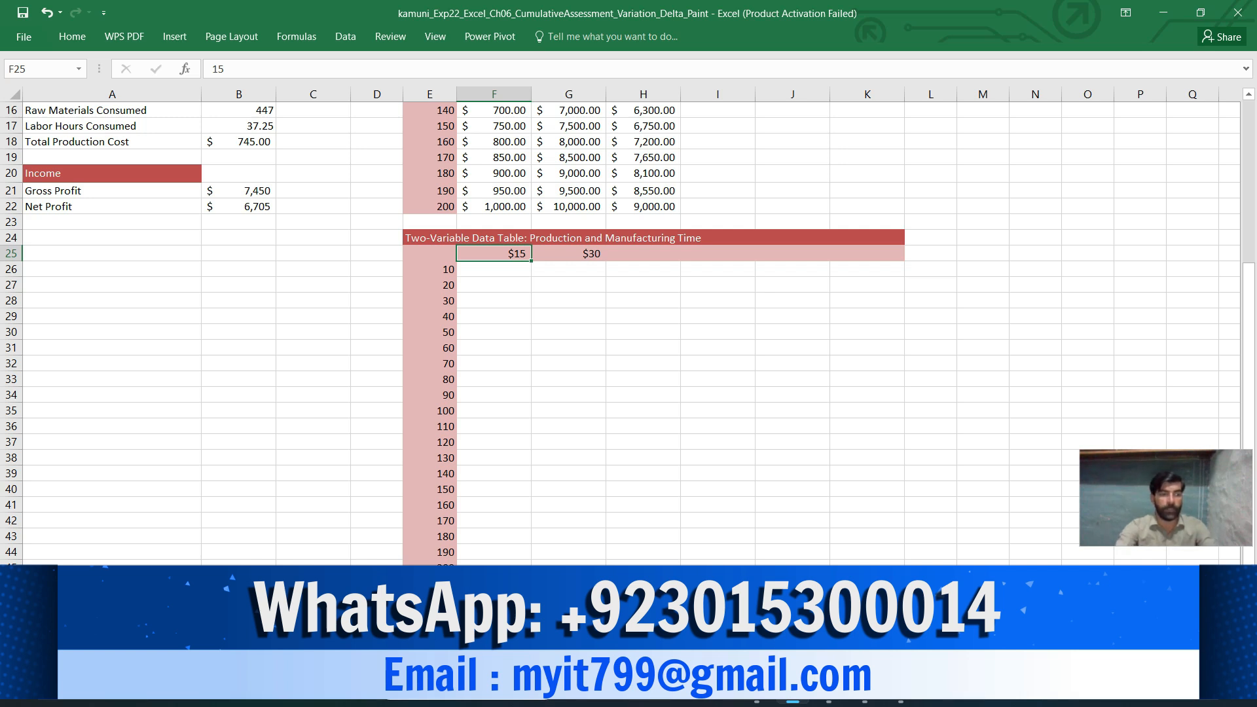
key(ctrl+z)
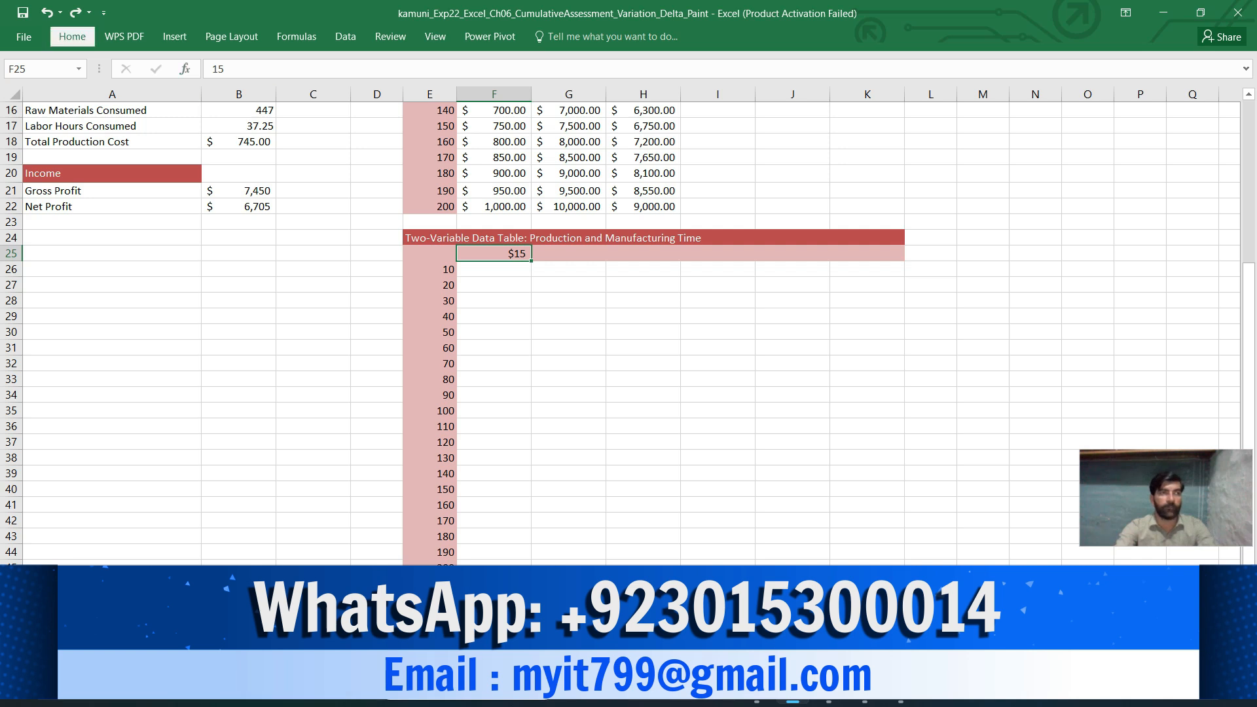
- Fill a linear row series from F25 with step value 5 and stop value 40, and check the filled cells through K25
click(72, 36)
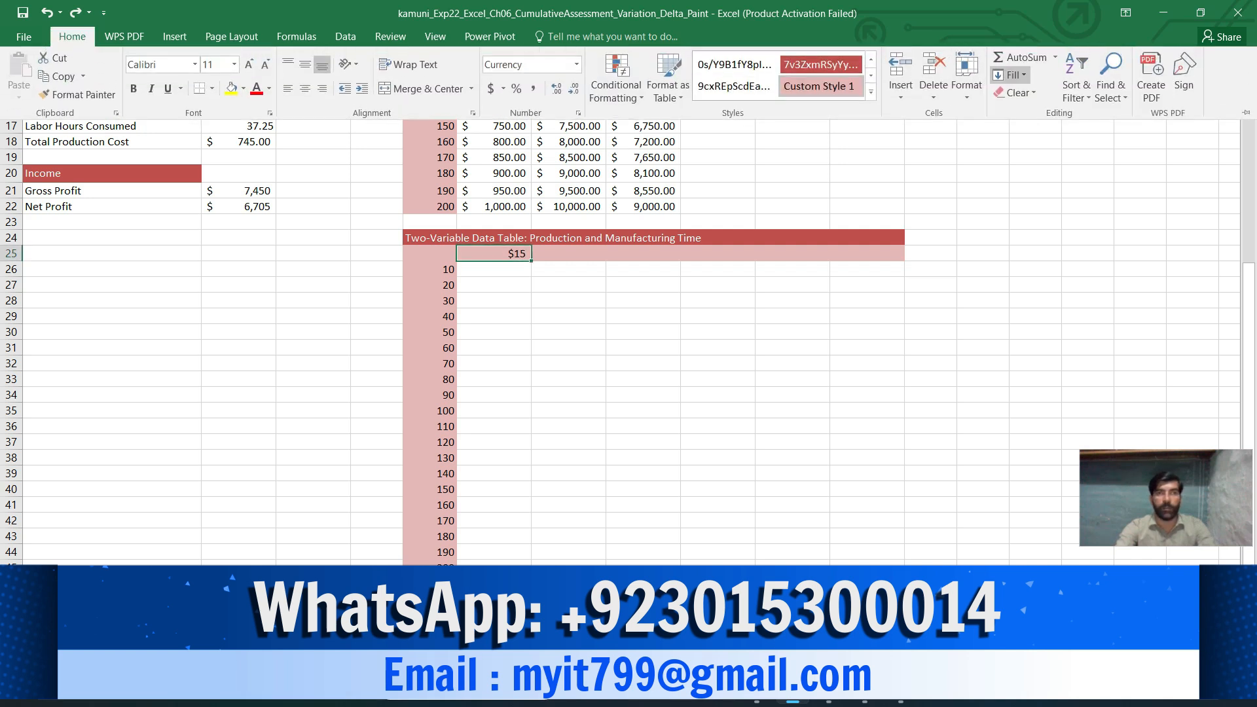
click(1010, 75)
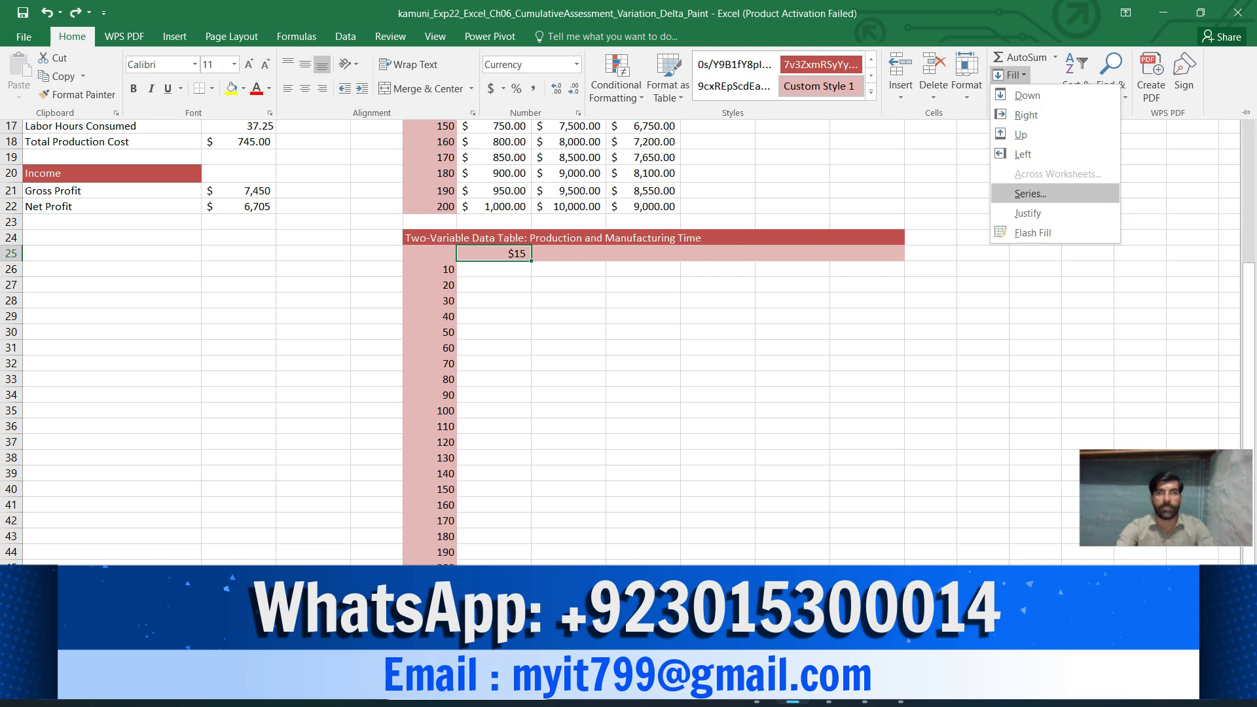
click(1030, 193)
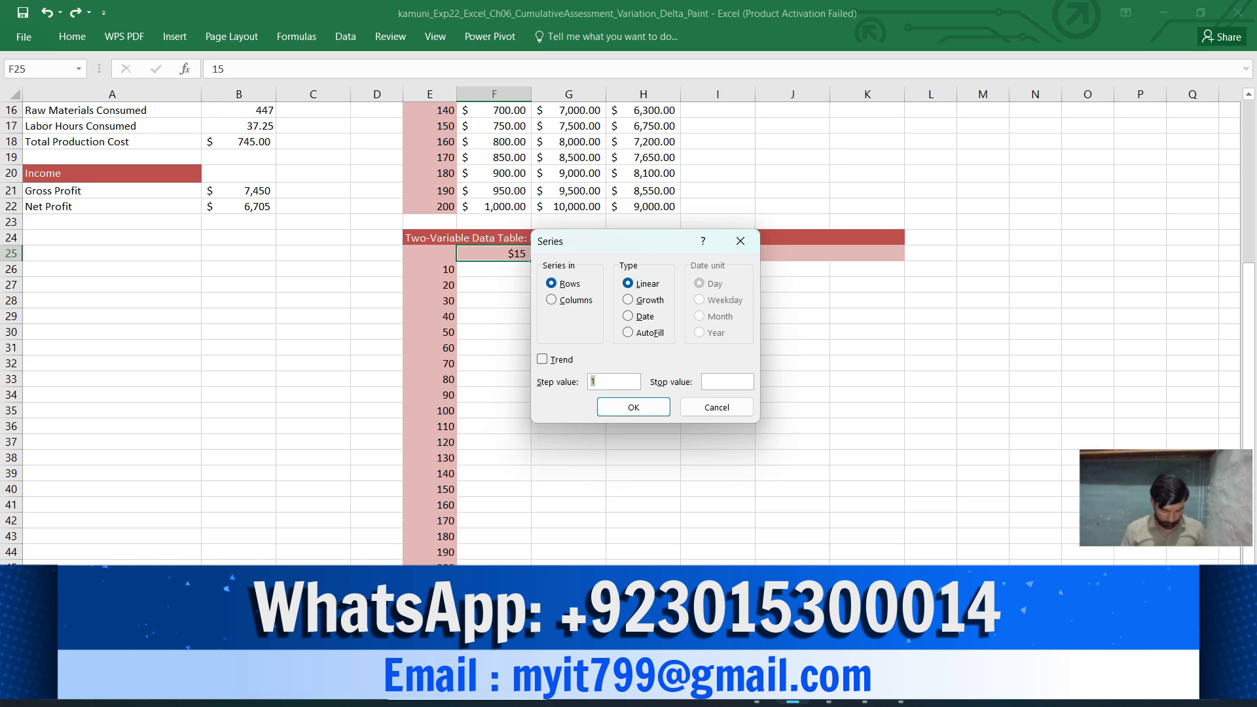
text(5)
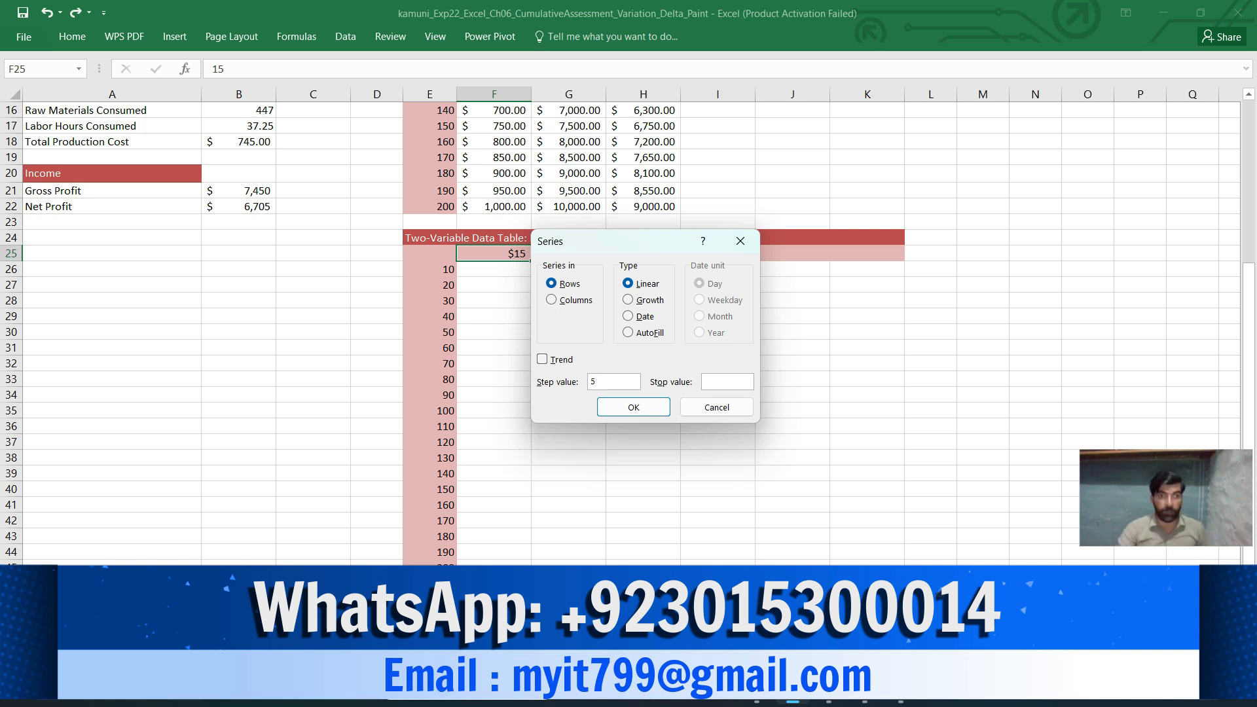
click(727, 382)
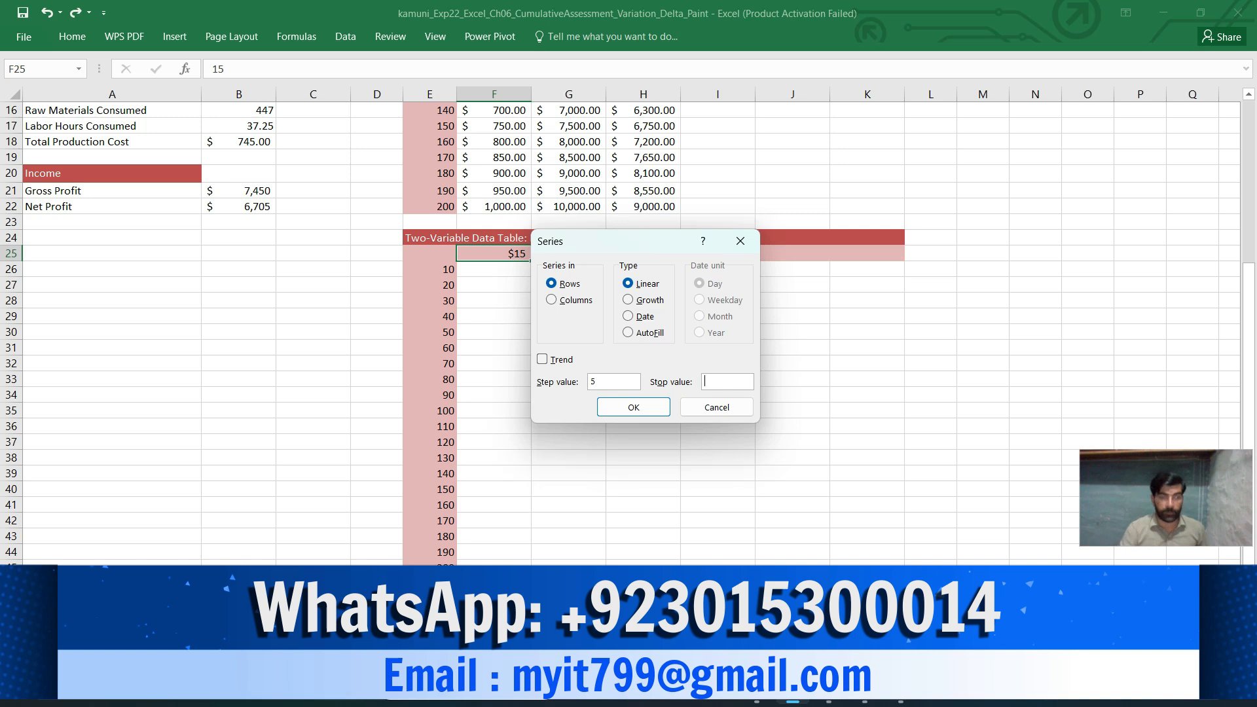
text(40)
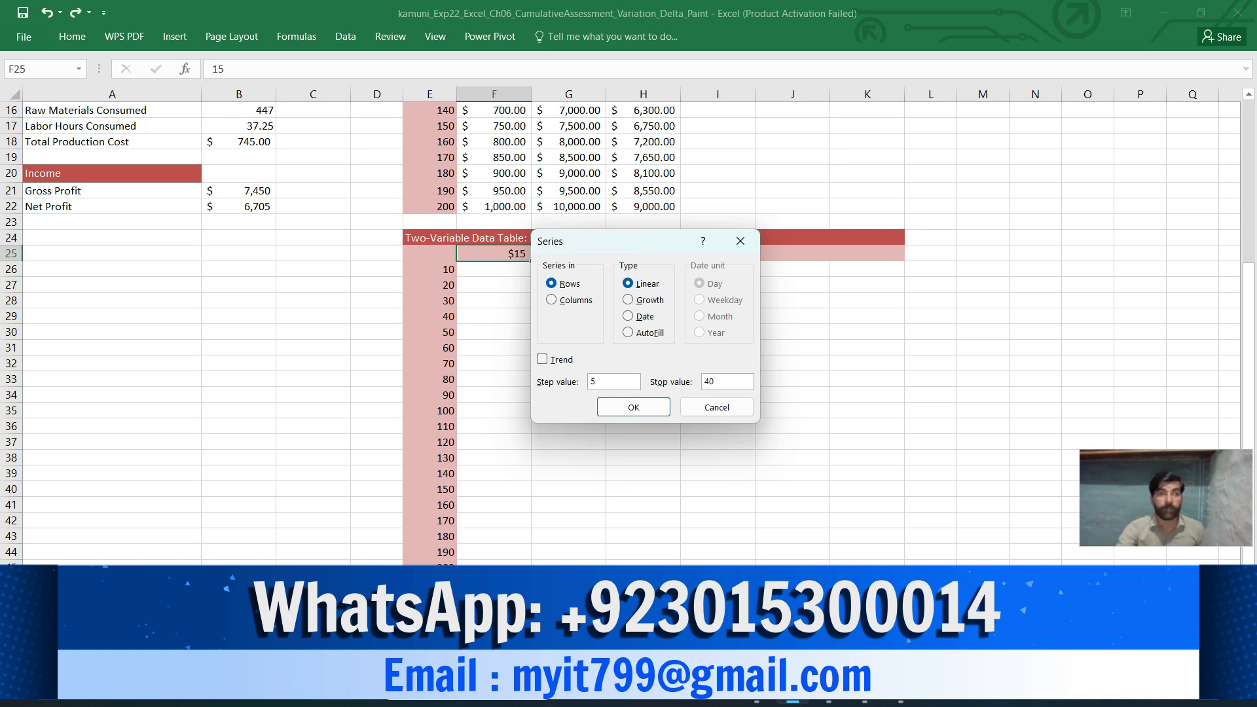
click(634, 406)
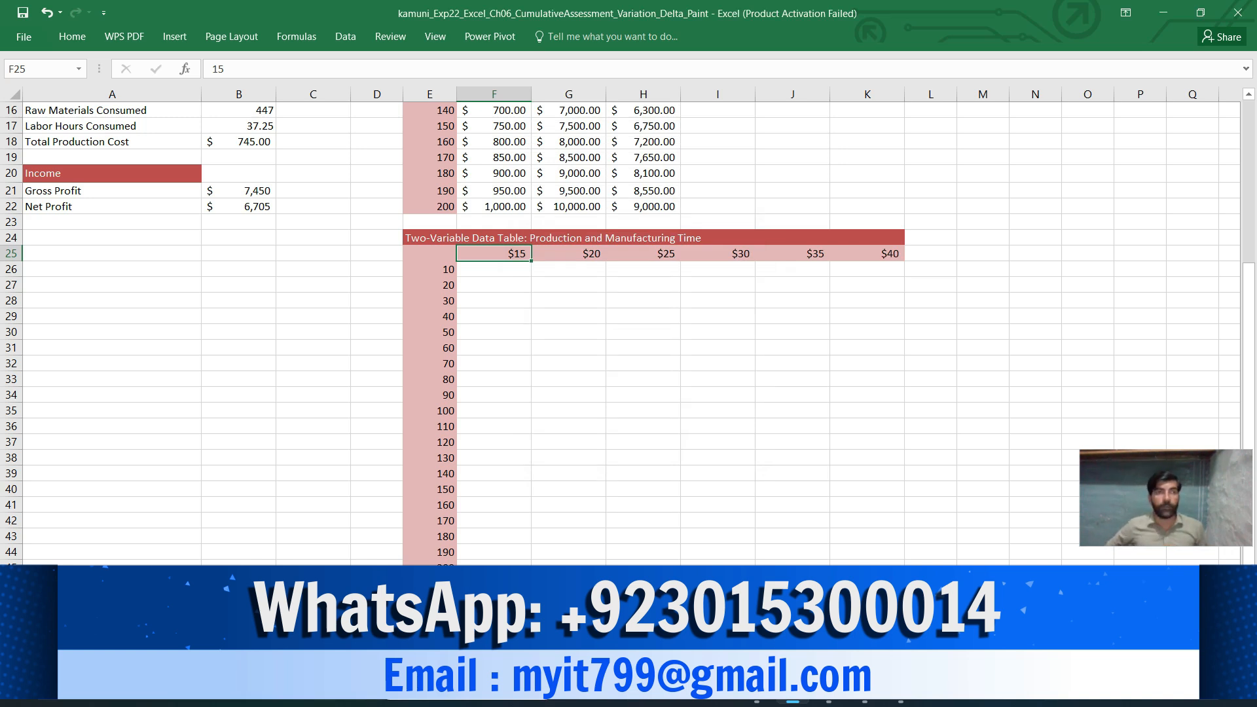
click(569, 253)
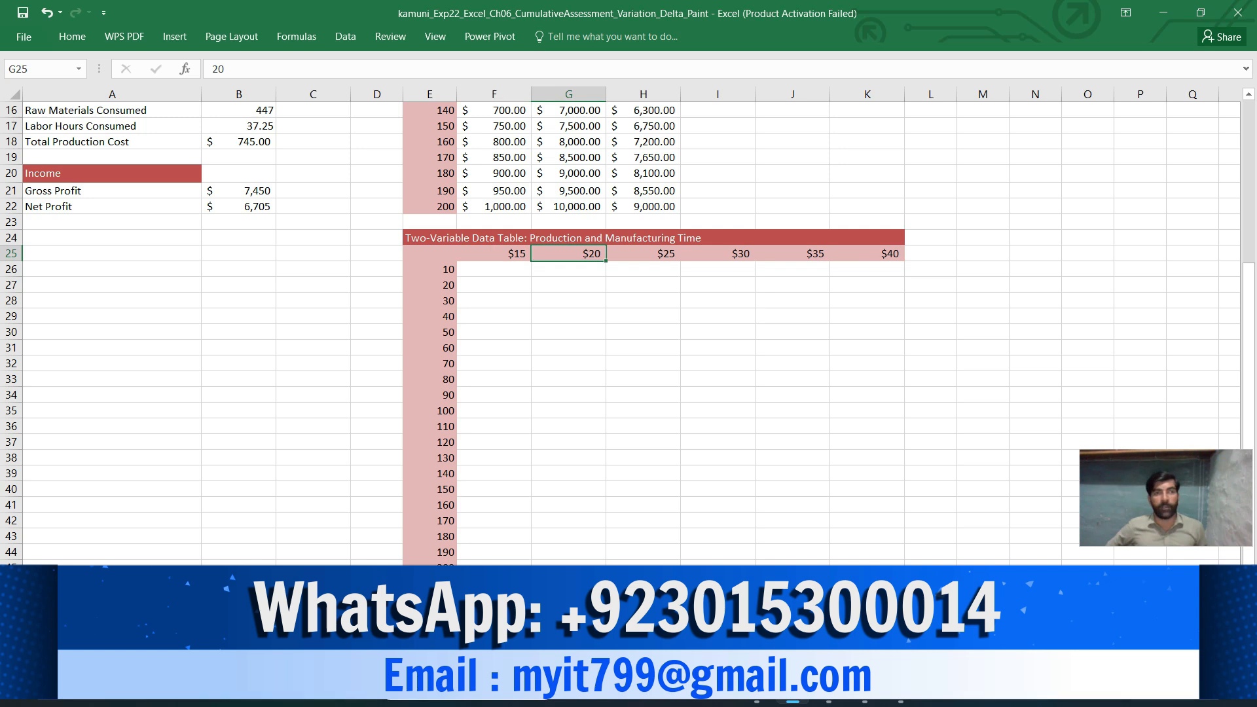
click(643, 253)
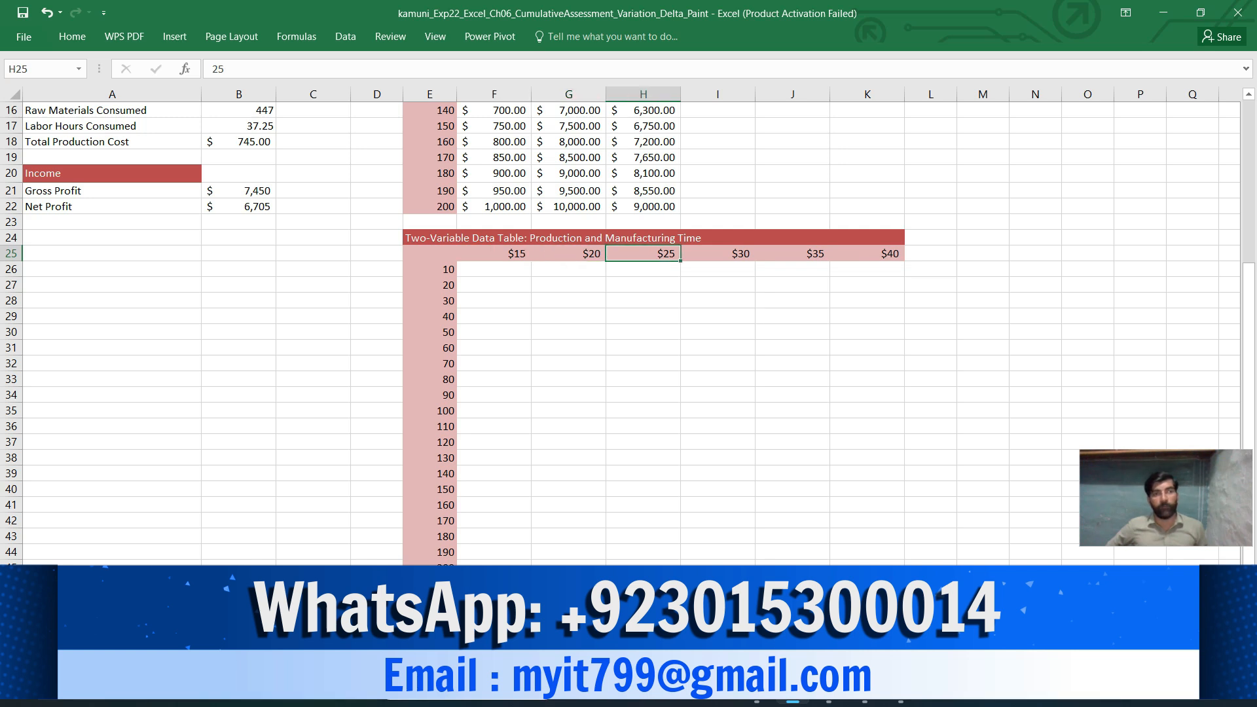
click(717, 253)
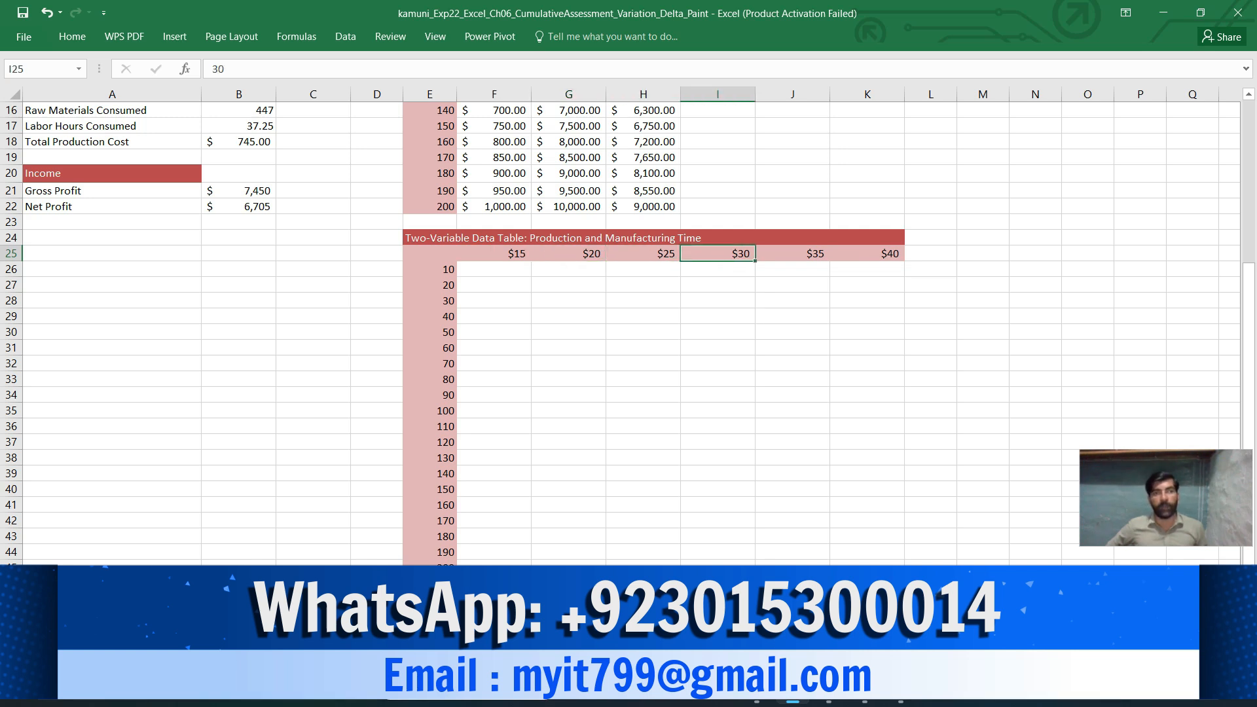
click(792, 254)
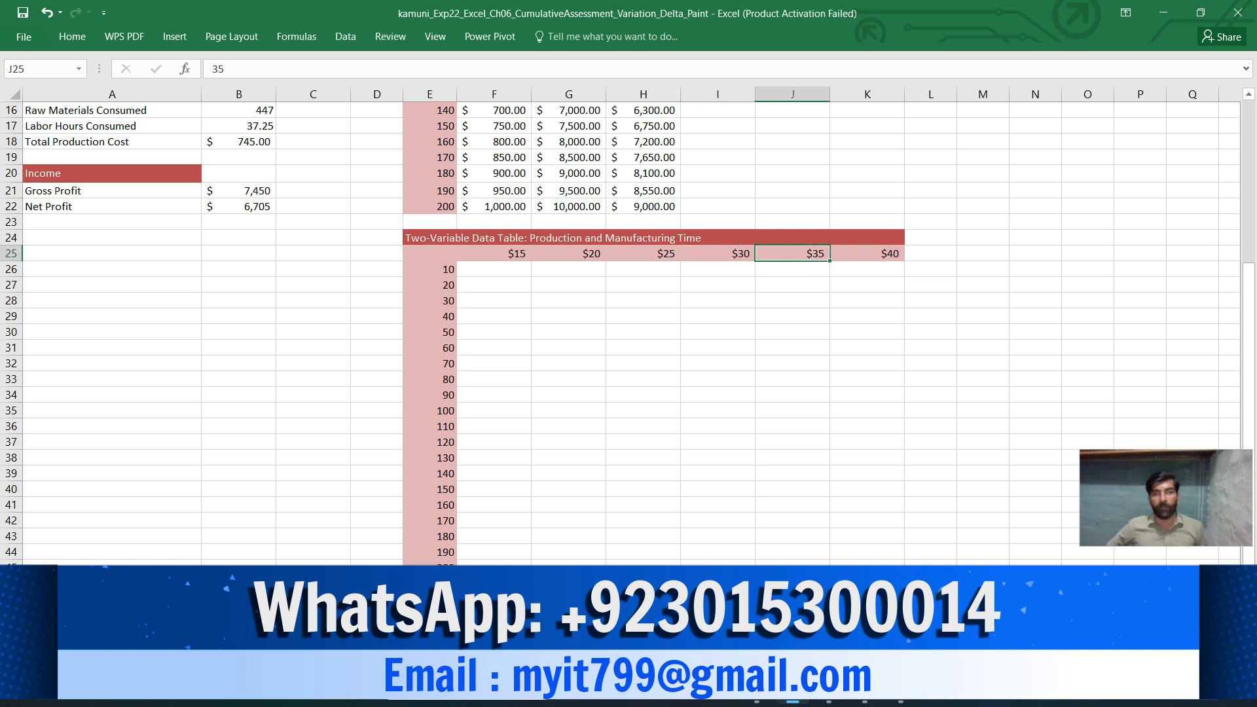
click(867, 254)
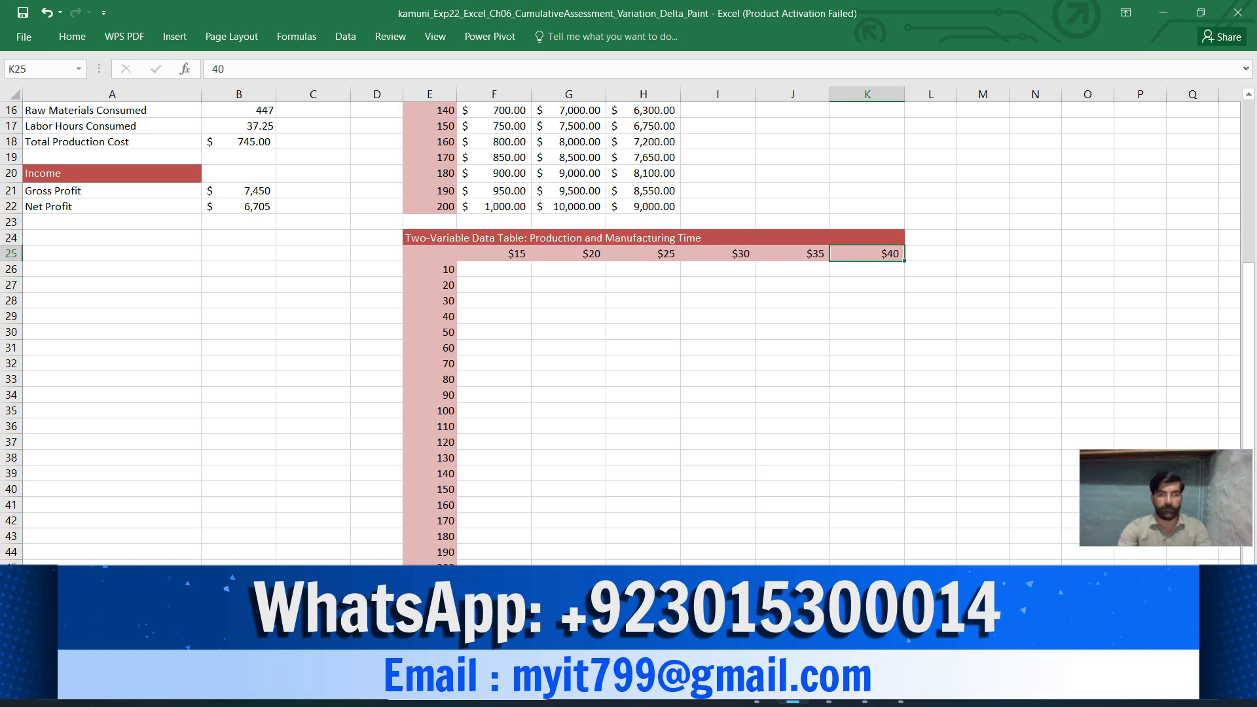
- Switch to the Word instructions and highlight instruction 12, about the net profit formula reference, in yellow
mouse_move(756, 691)
click(756, 615)
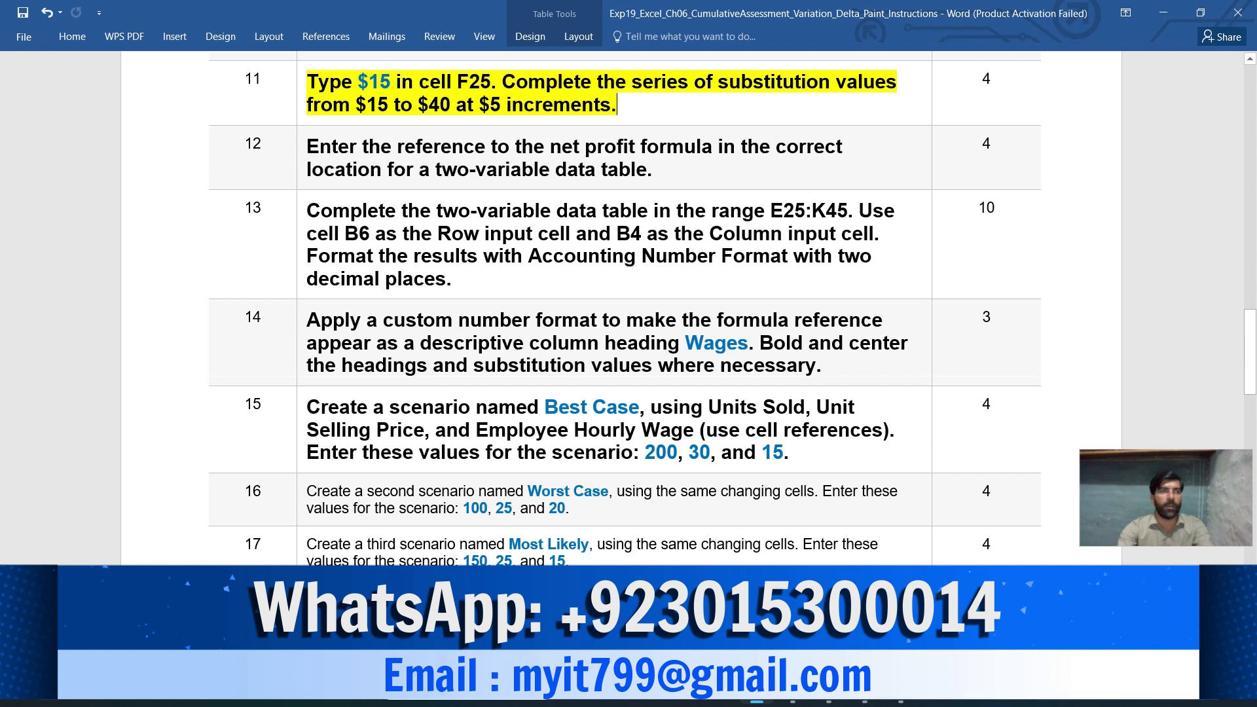
click(301, 163)
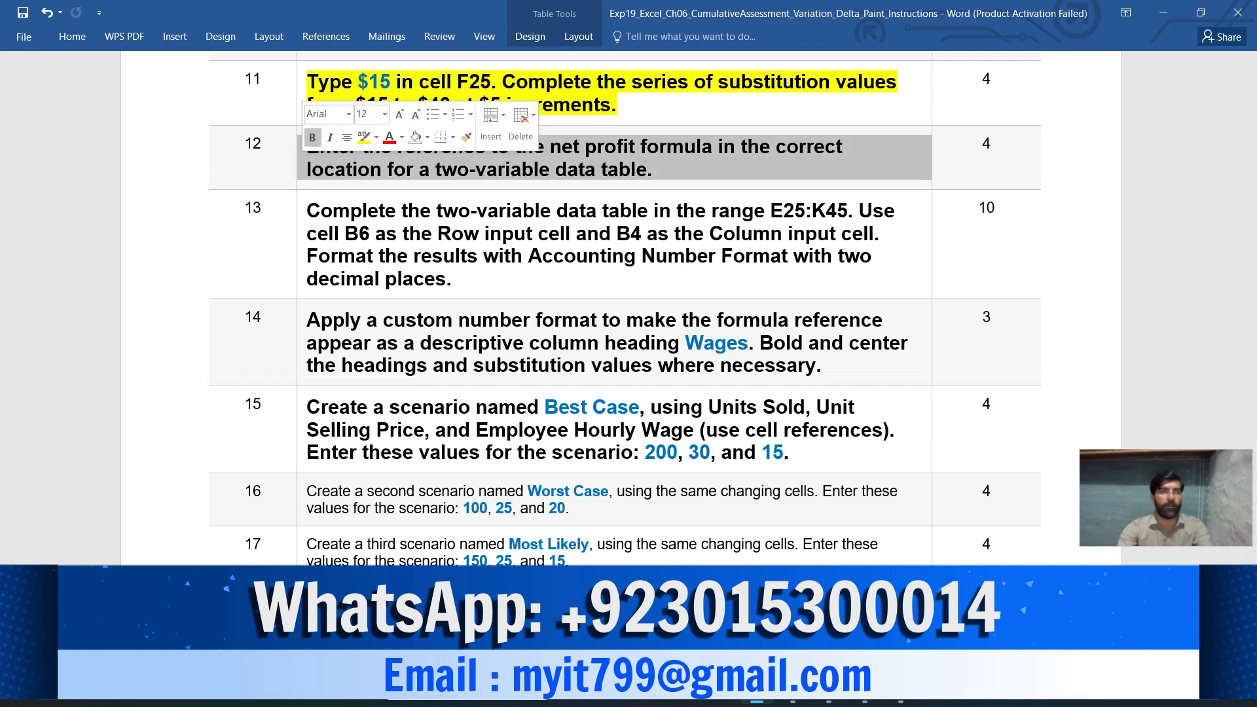
click(364, 138)
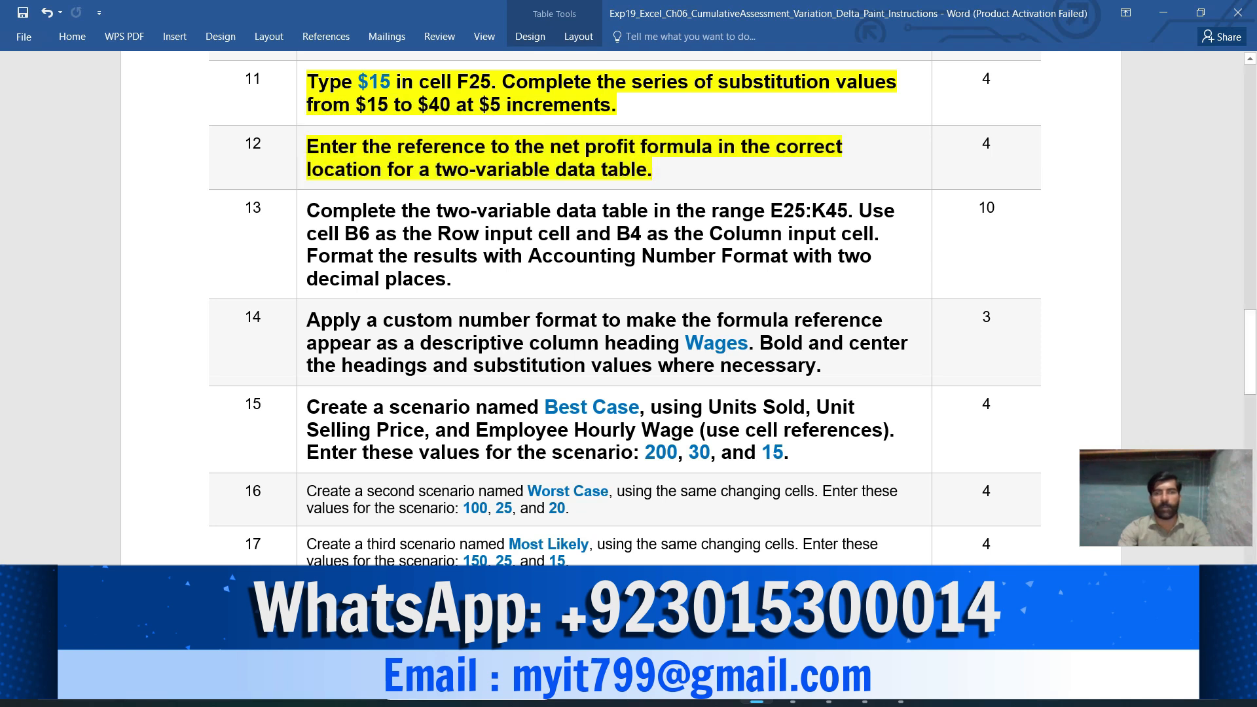
scroll(625, 309, down, 1)
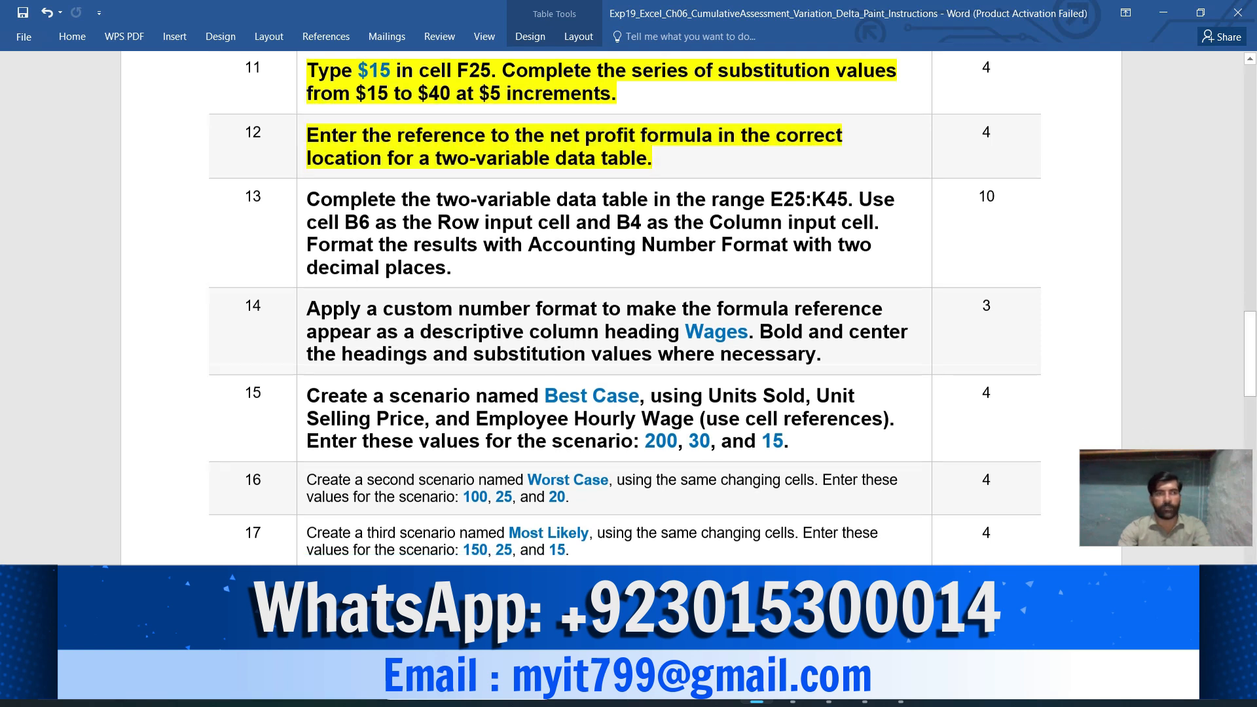
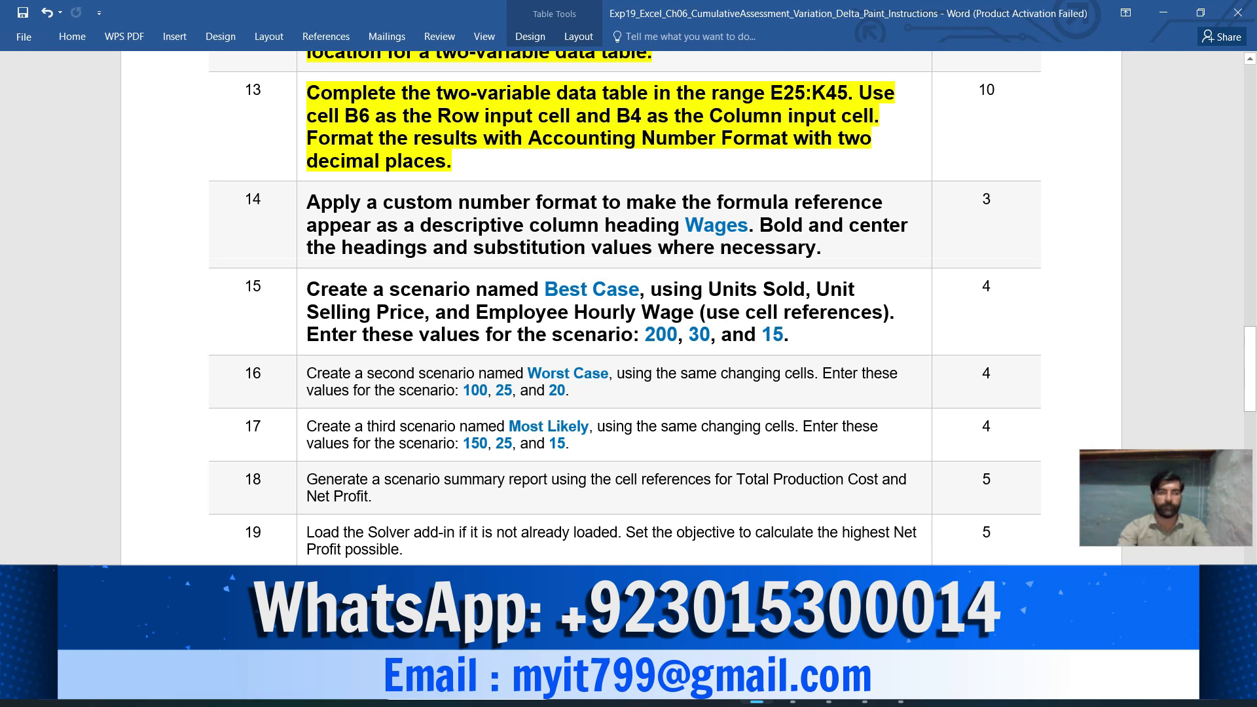
- Return to the Excel workbook, select the range E25:K45 and start a What-If Analysis data table for it
mouse_move(900, 696)
mouse_move(793, 694)
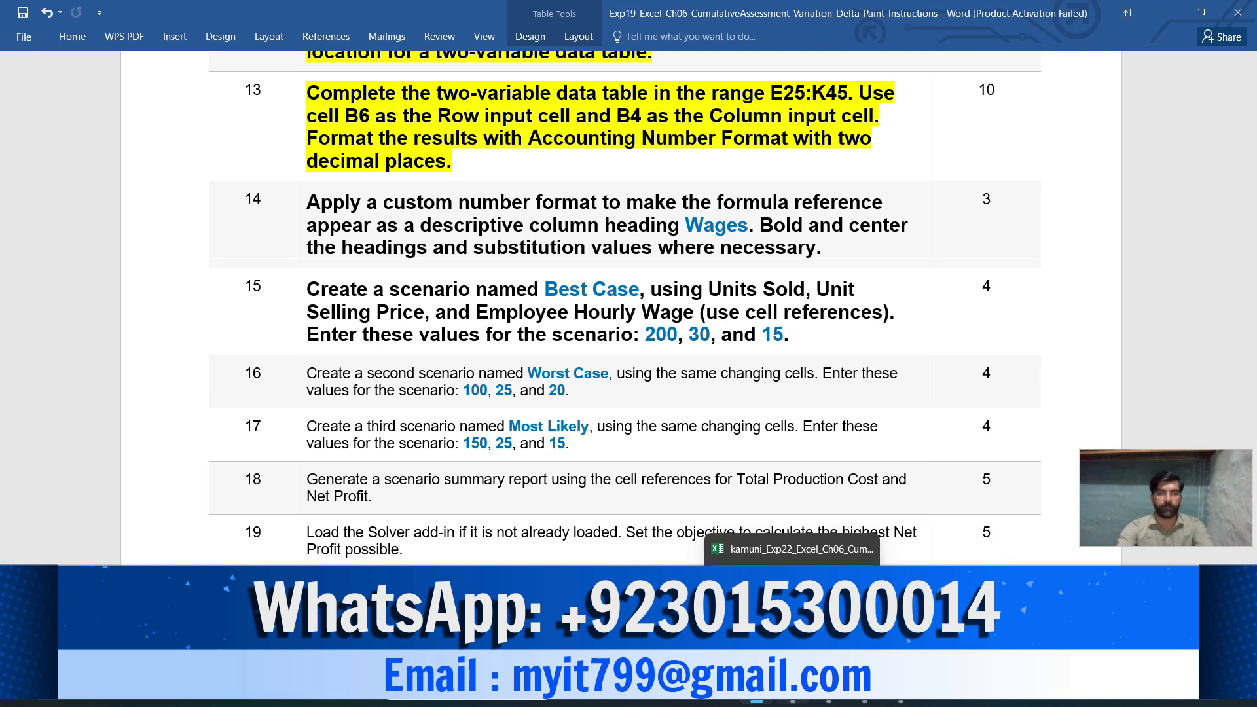
click(794, 612)
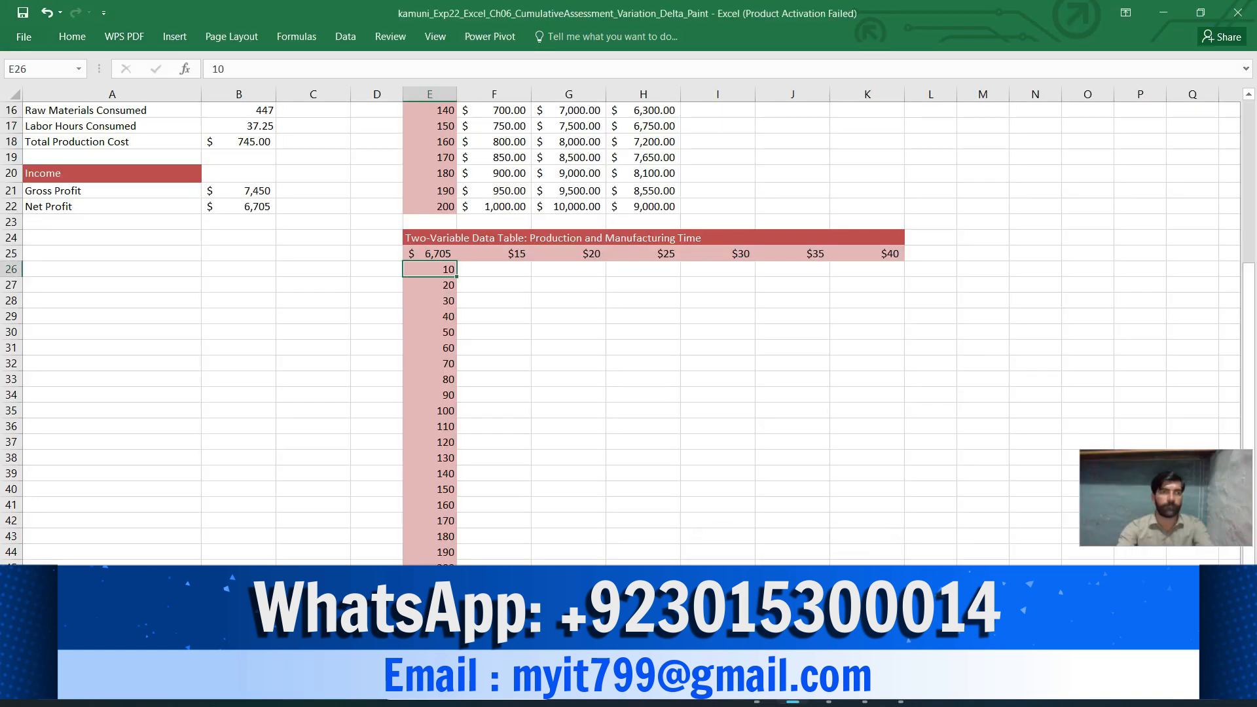
click(40, 68)
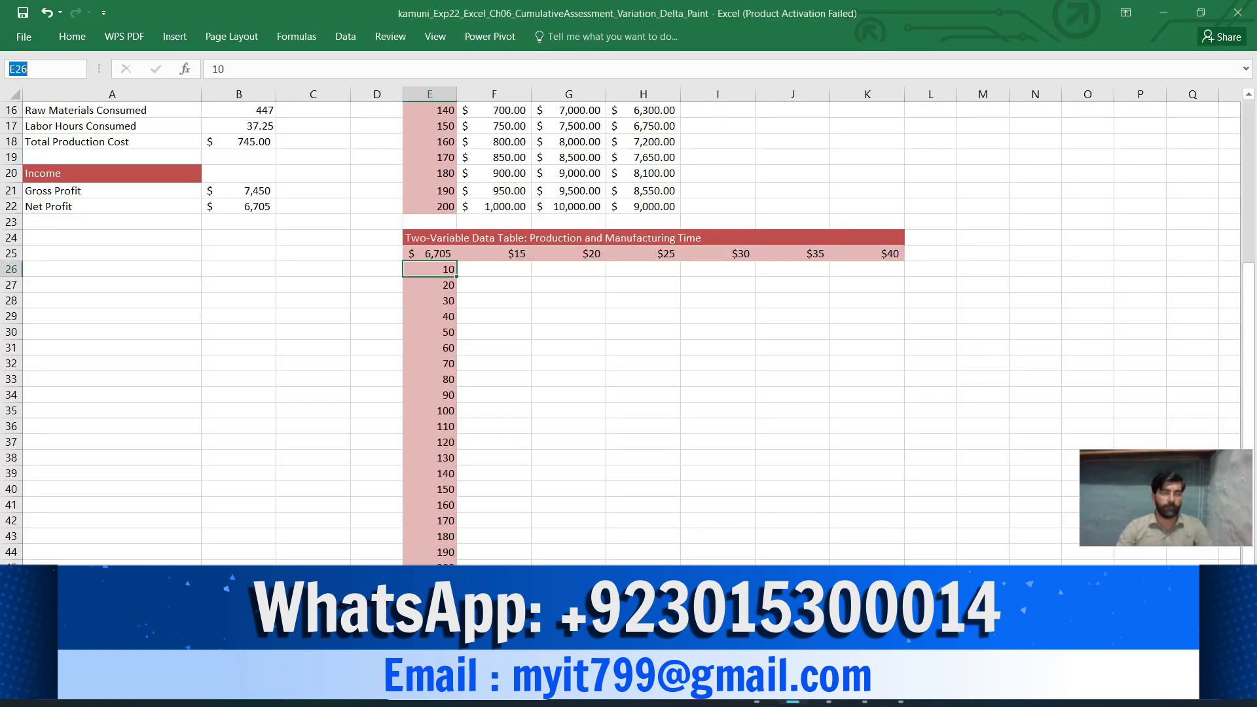
text(E25)
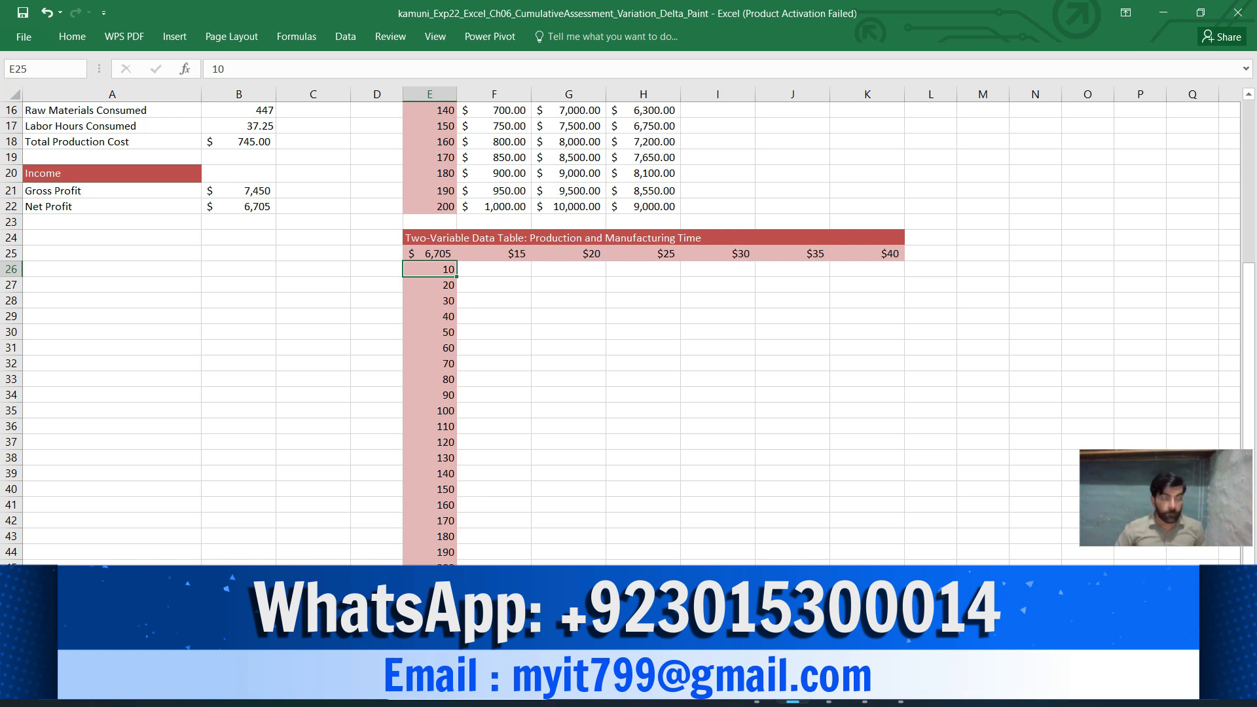
text(:K45)
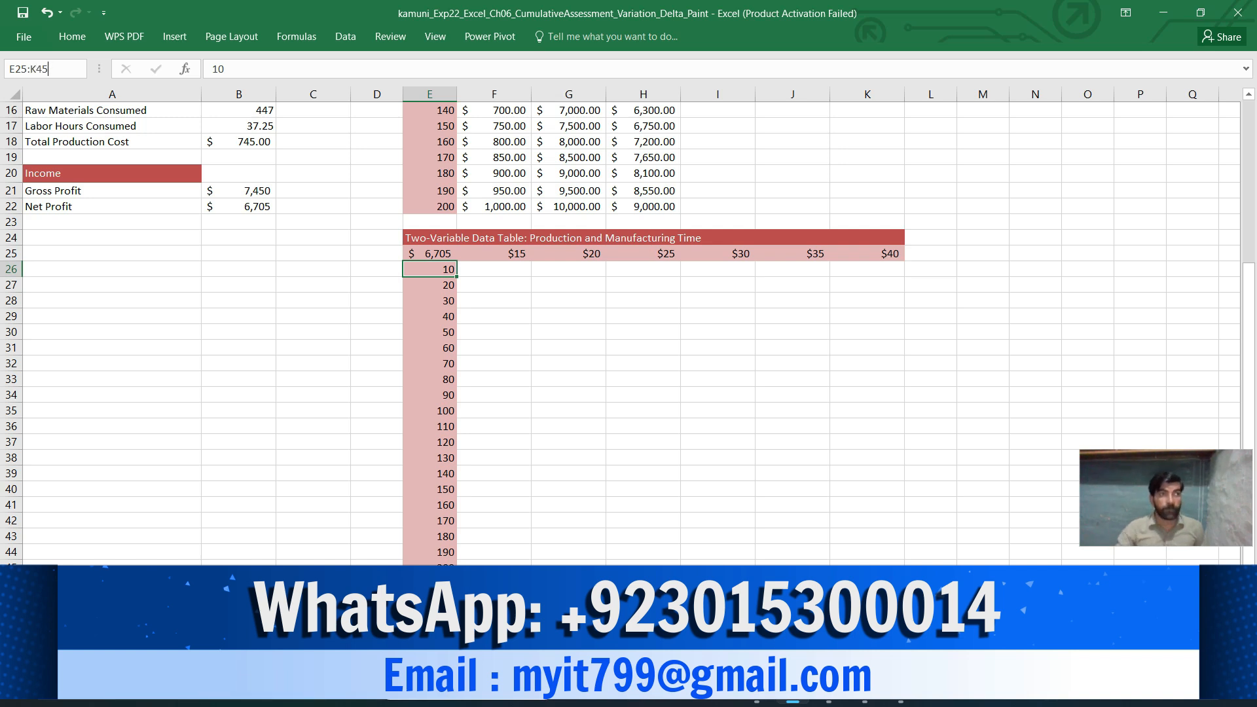
key(Return)
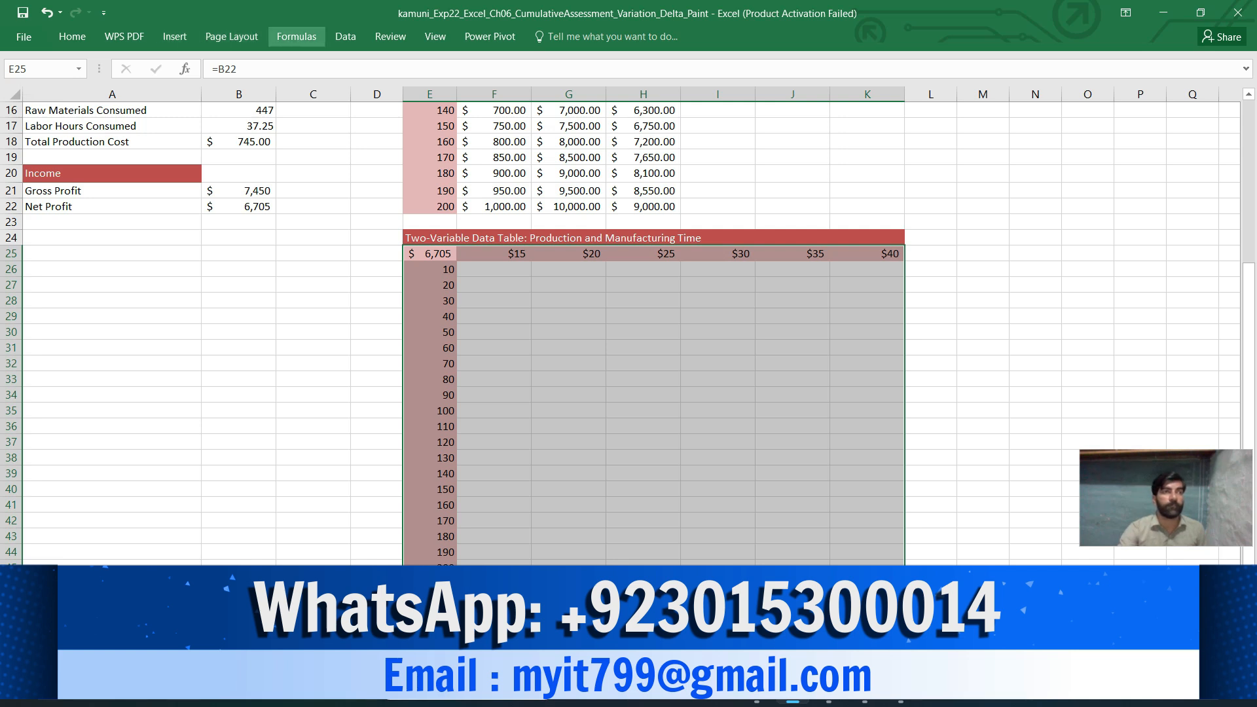
click(346, 36)
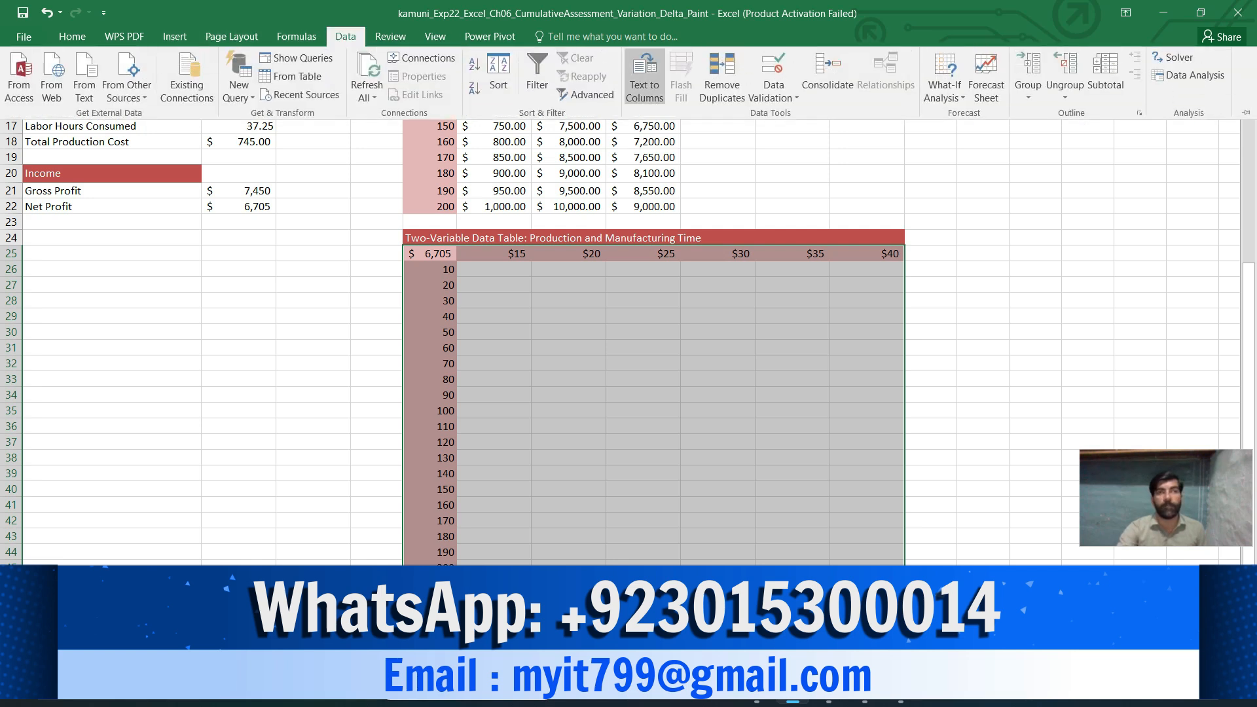
click(944, 91)
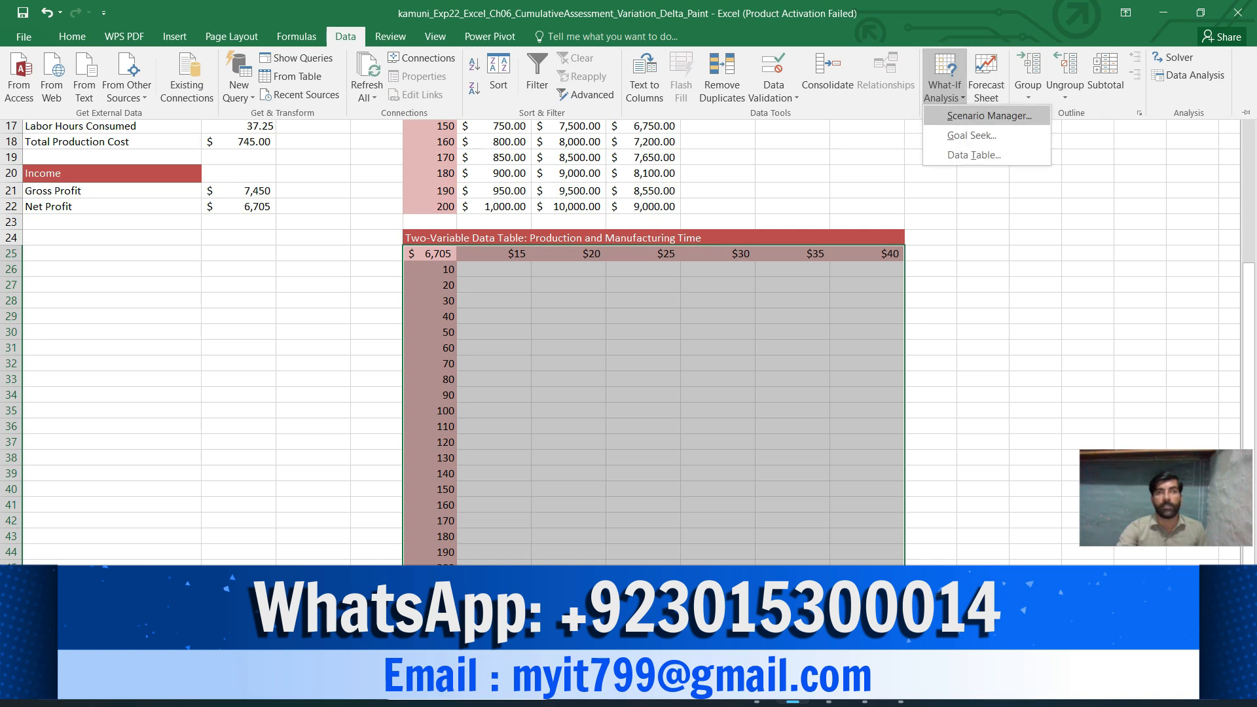
click(975, 154)
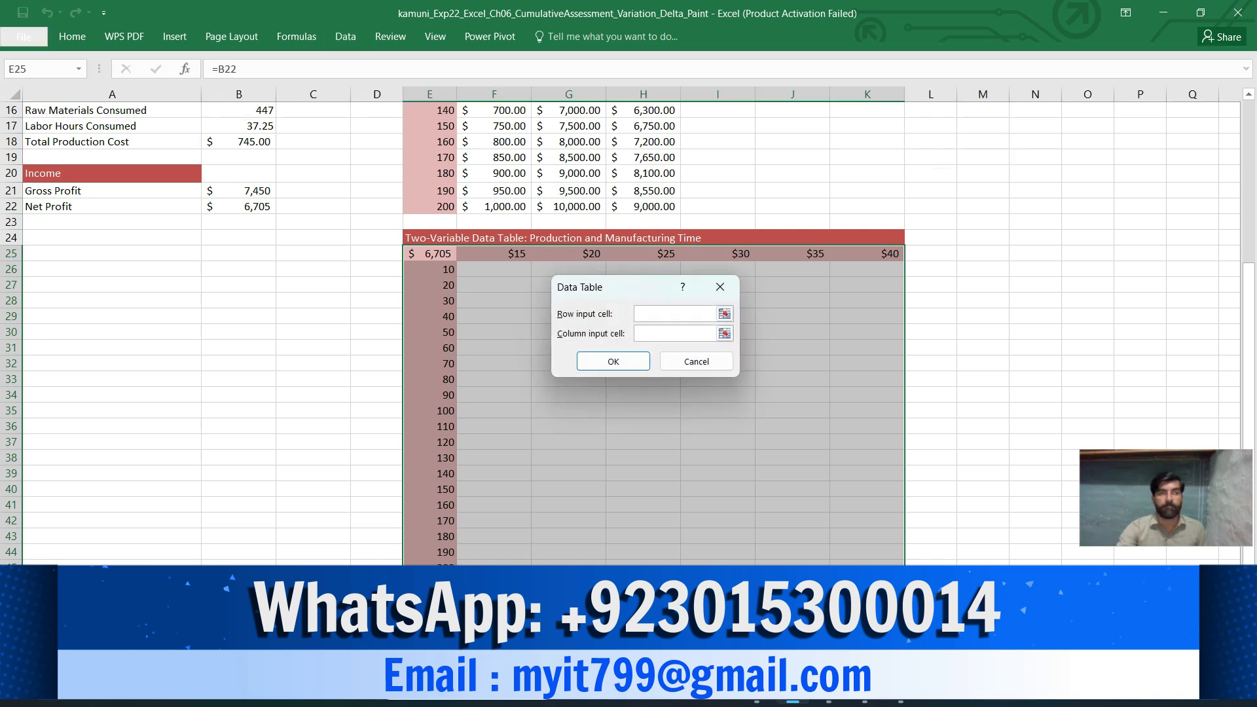
- Recheck instruction 13 in Word, return to the Excel workbook and set the data table's row input cell to B6
mouse_move(756, 702)
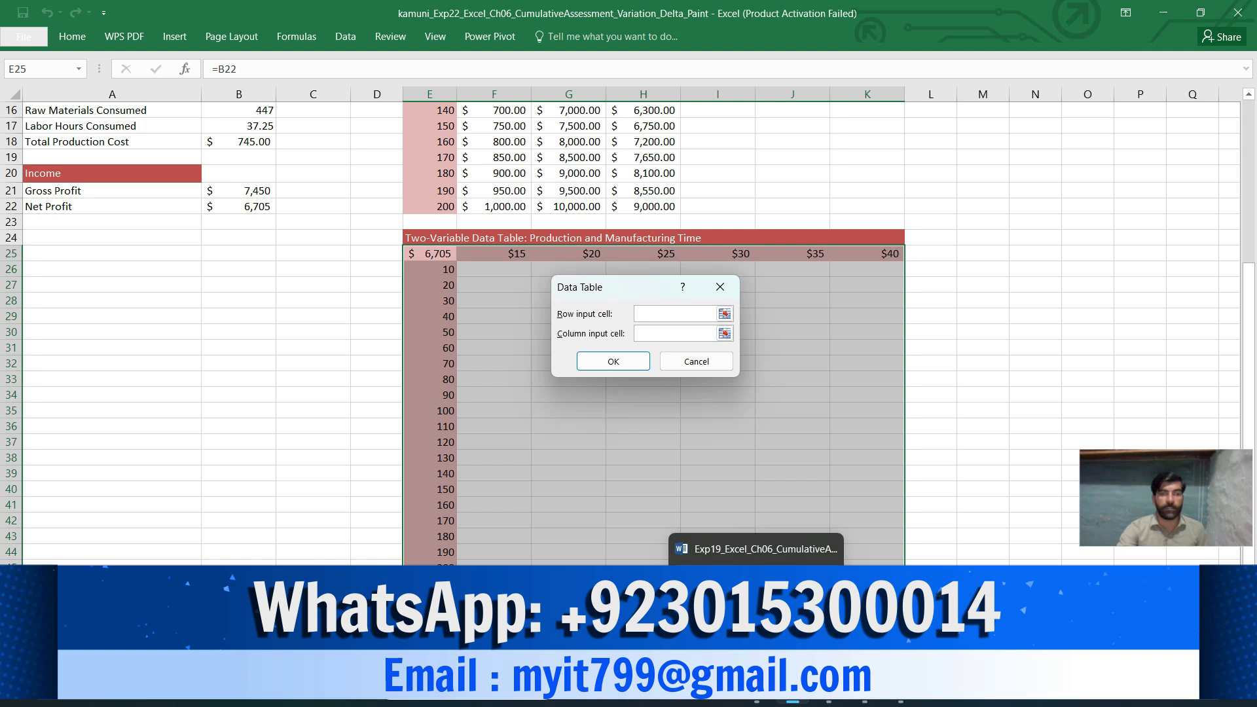
click(756, 702)
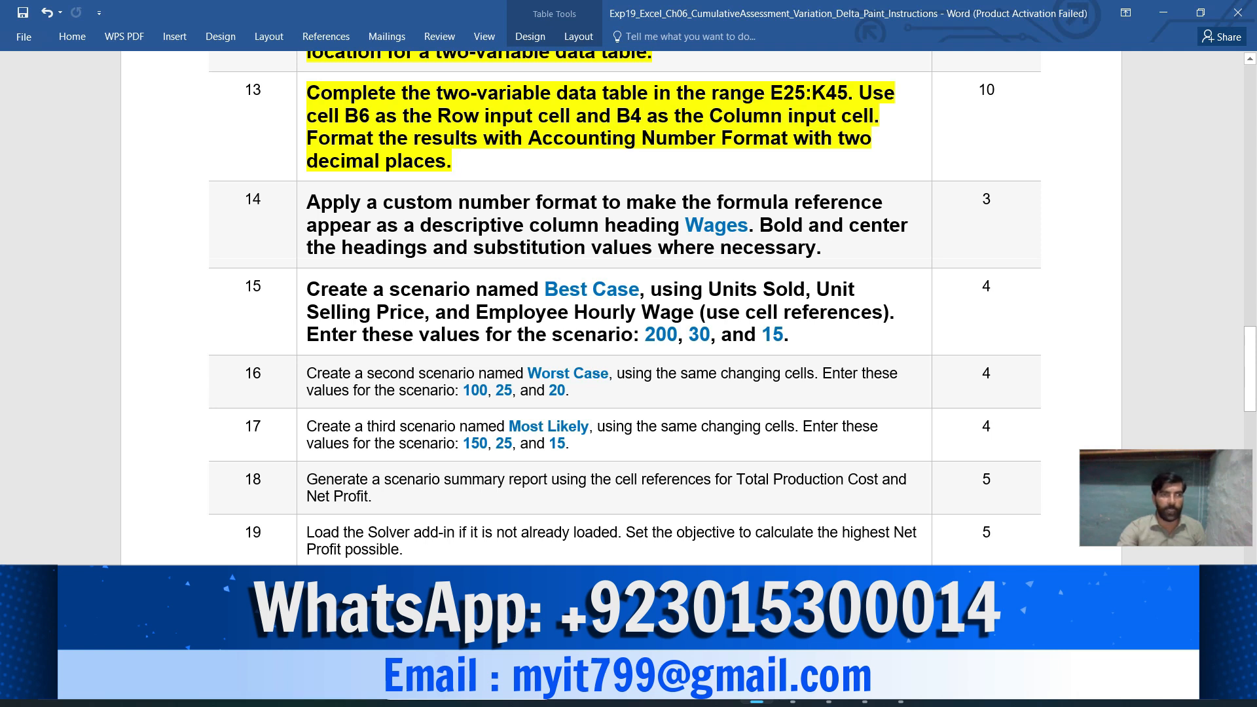
mouse_move(793, 688)
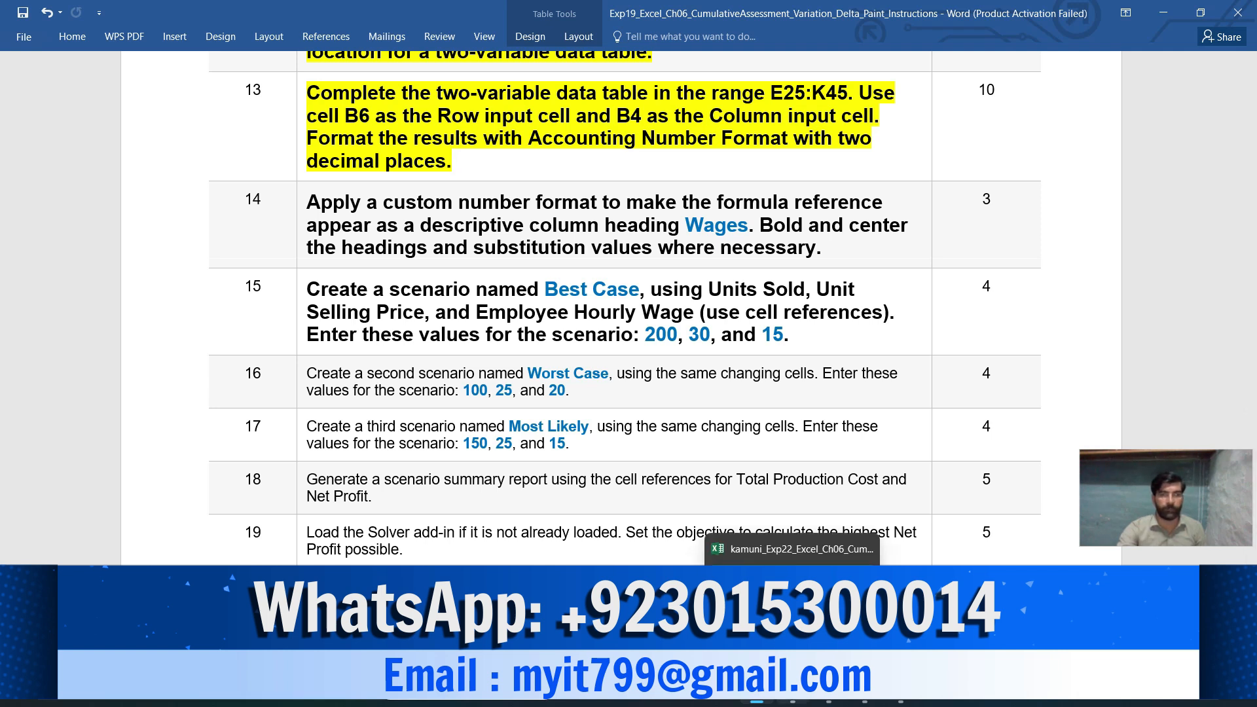
click(786, 549)
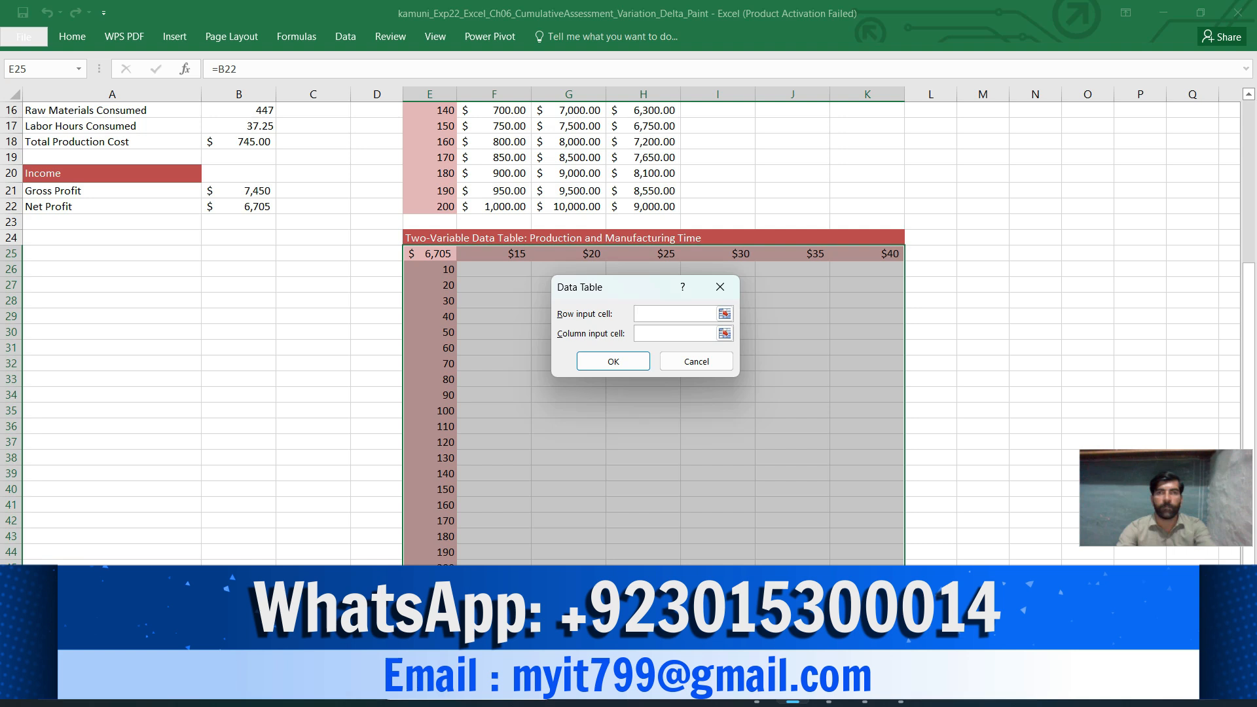
scroll(627, 332, up, 3)
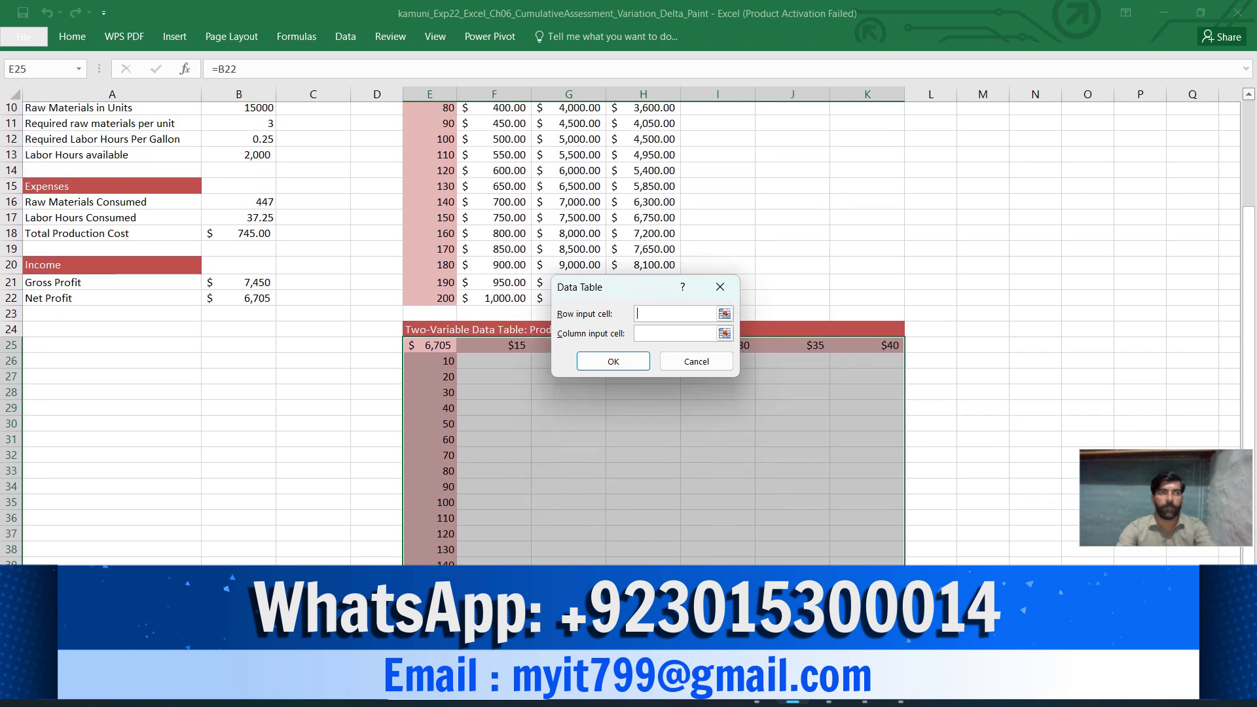
scroll(627, 332, up, 3)
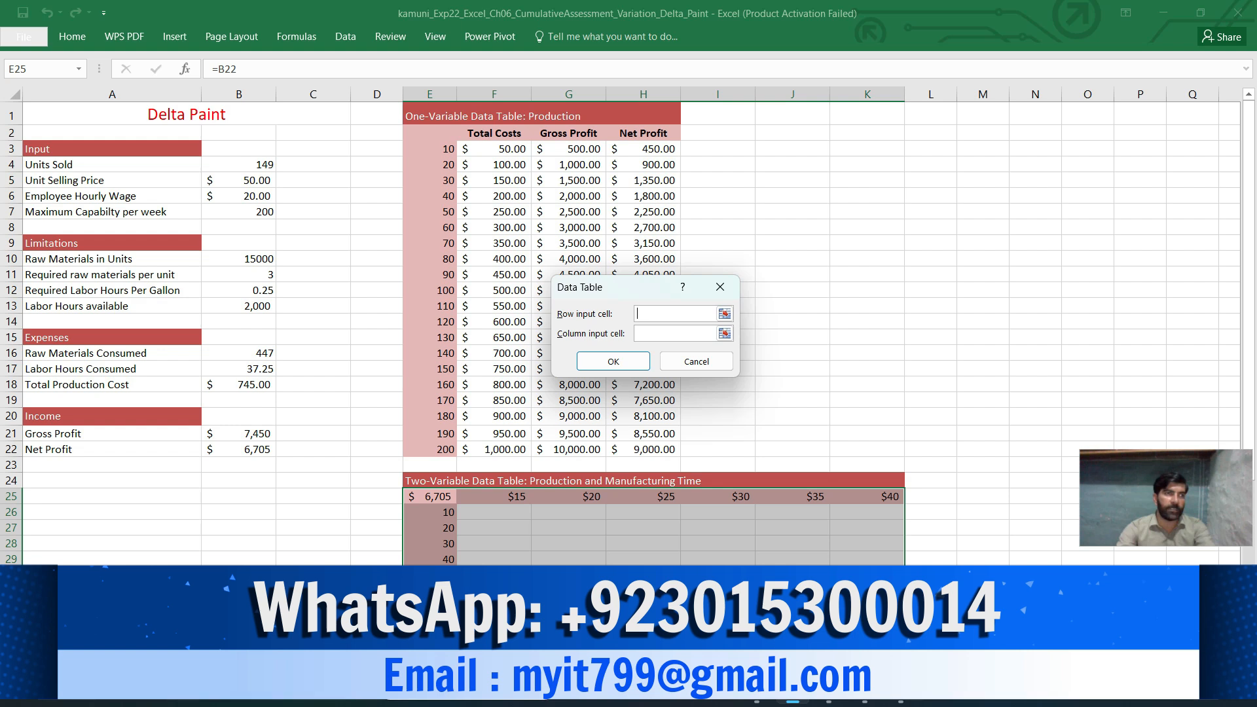
click(239, 197)
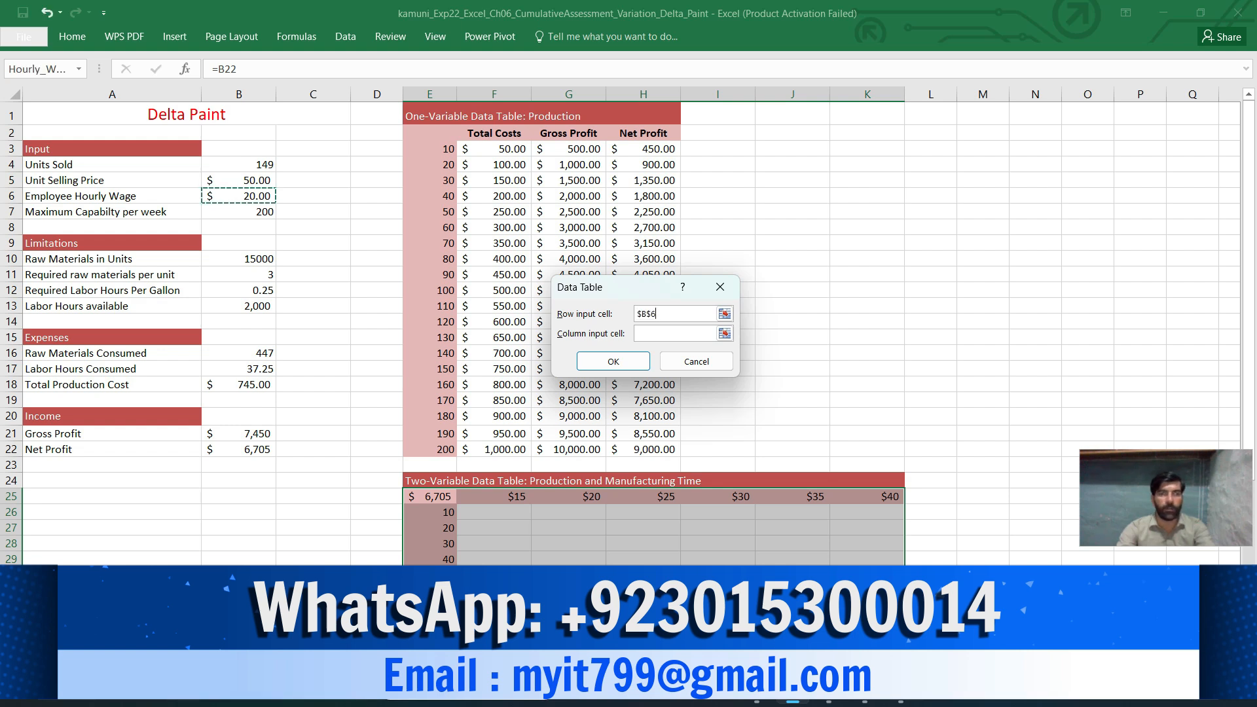
- Recheck instruction 13 in Word, return to the Excel workbook, set the column input cell to B4 and create the two-variable data table
mouse_move(757, 688)
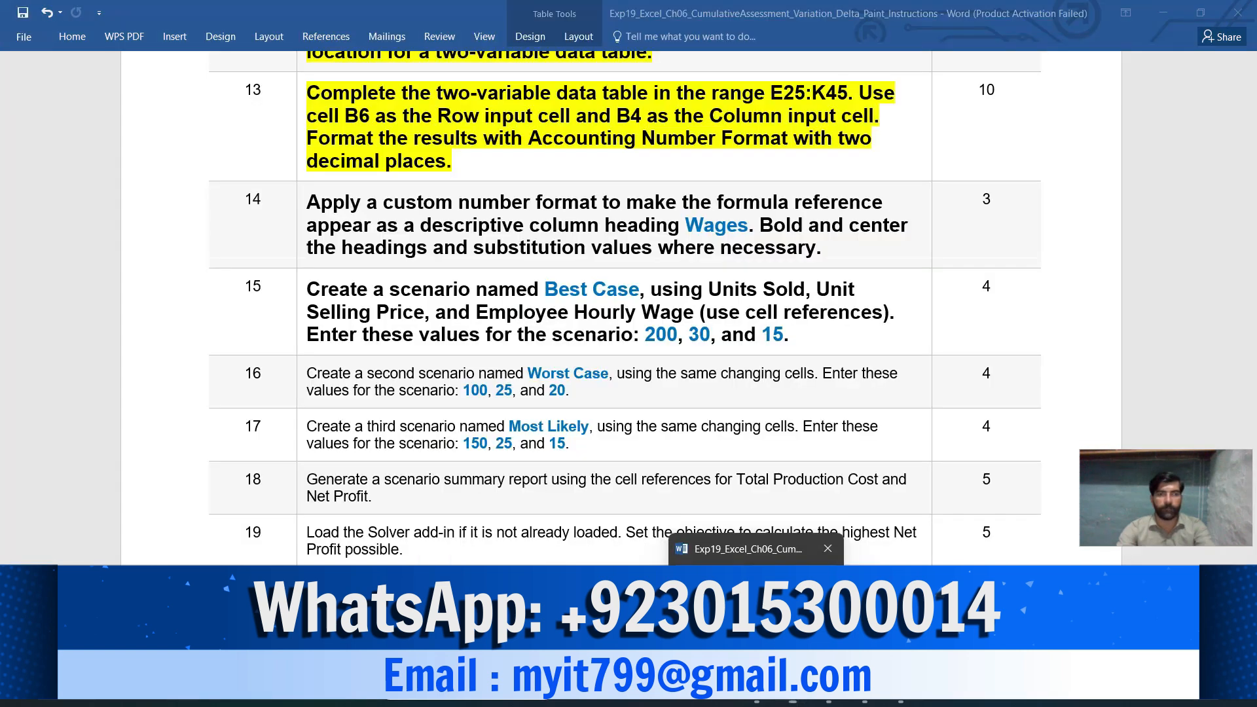
click(757, 609)
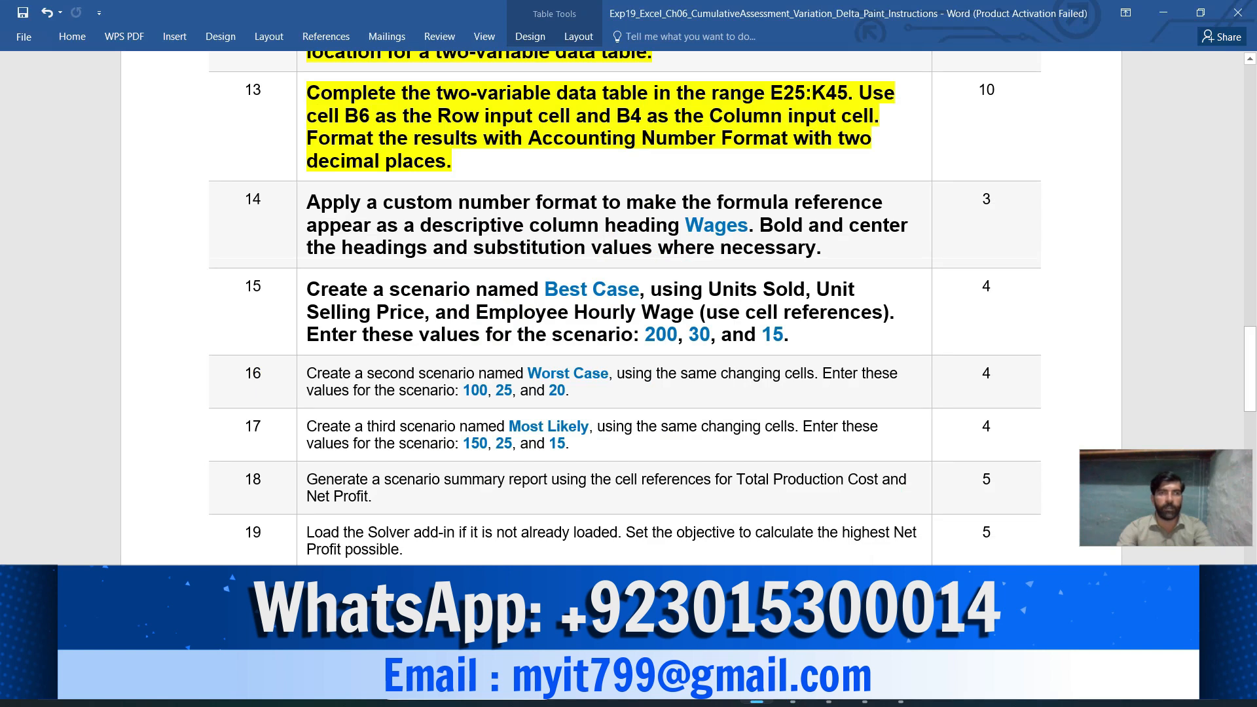
mouse_move(793, 687)
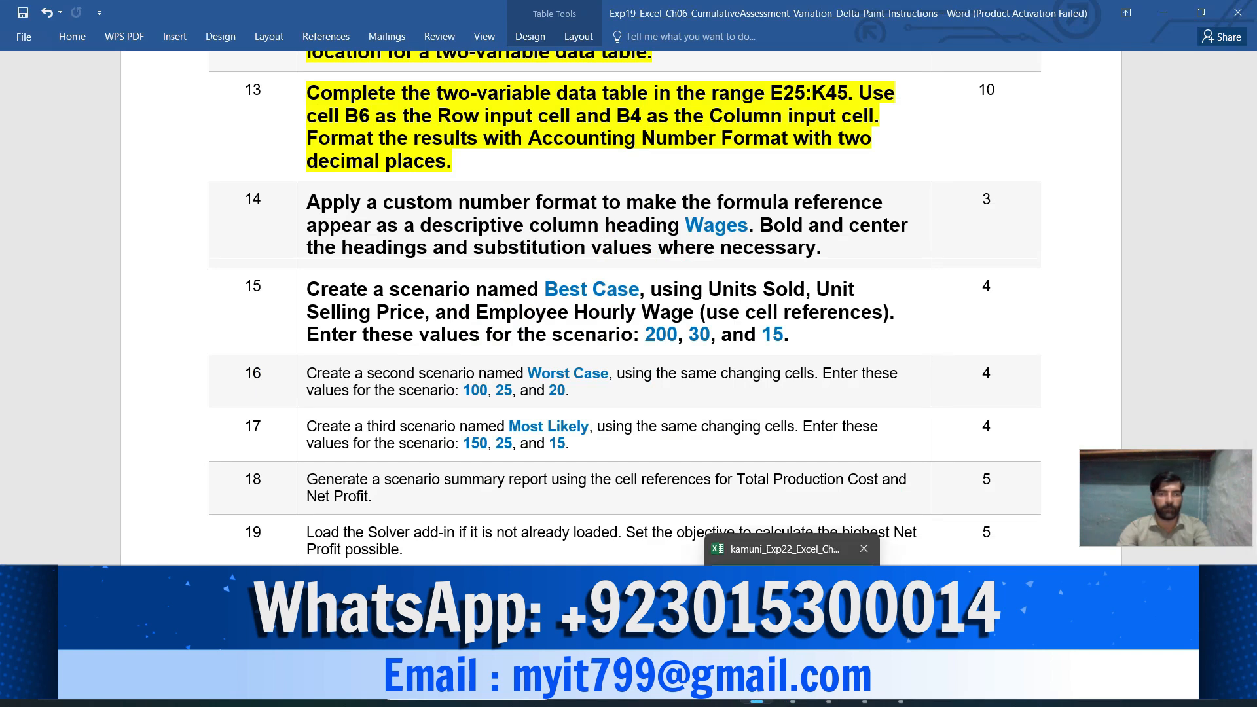
click(793, 609)
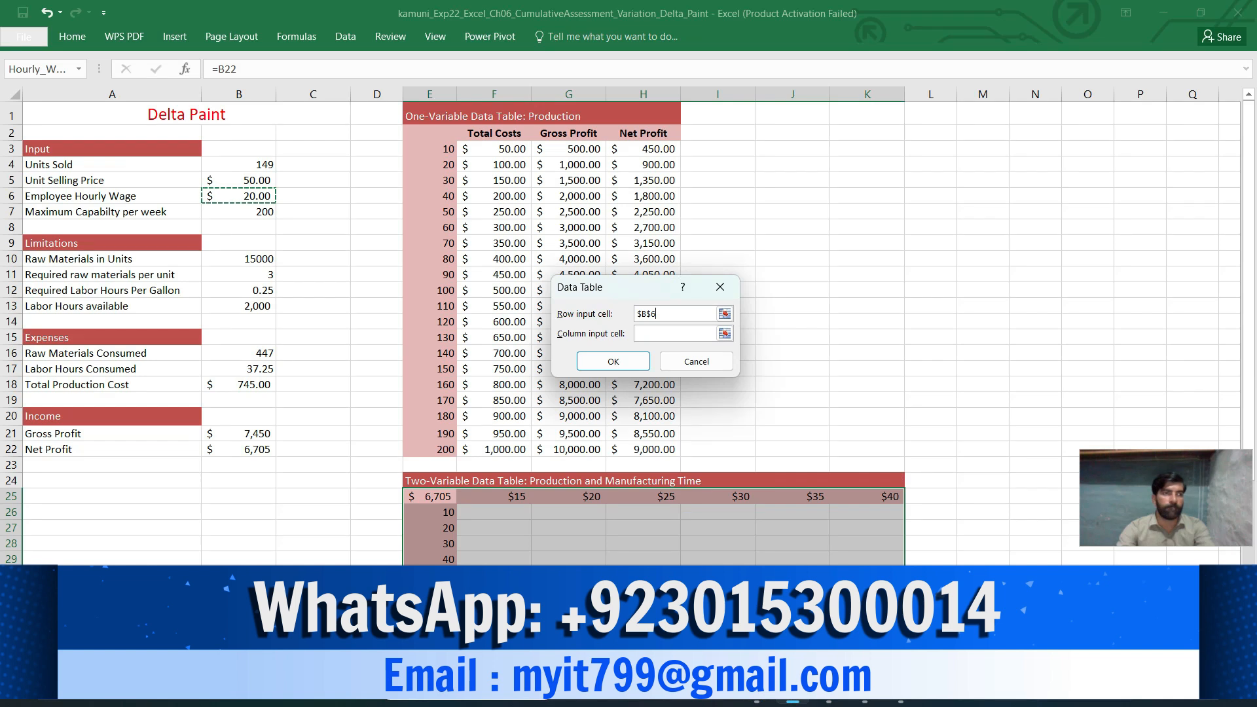
click(238, 165)
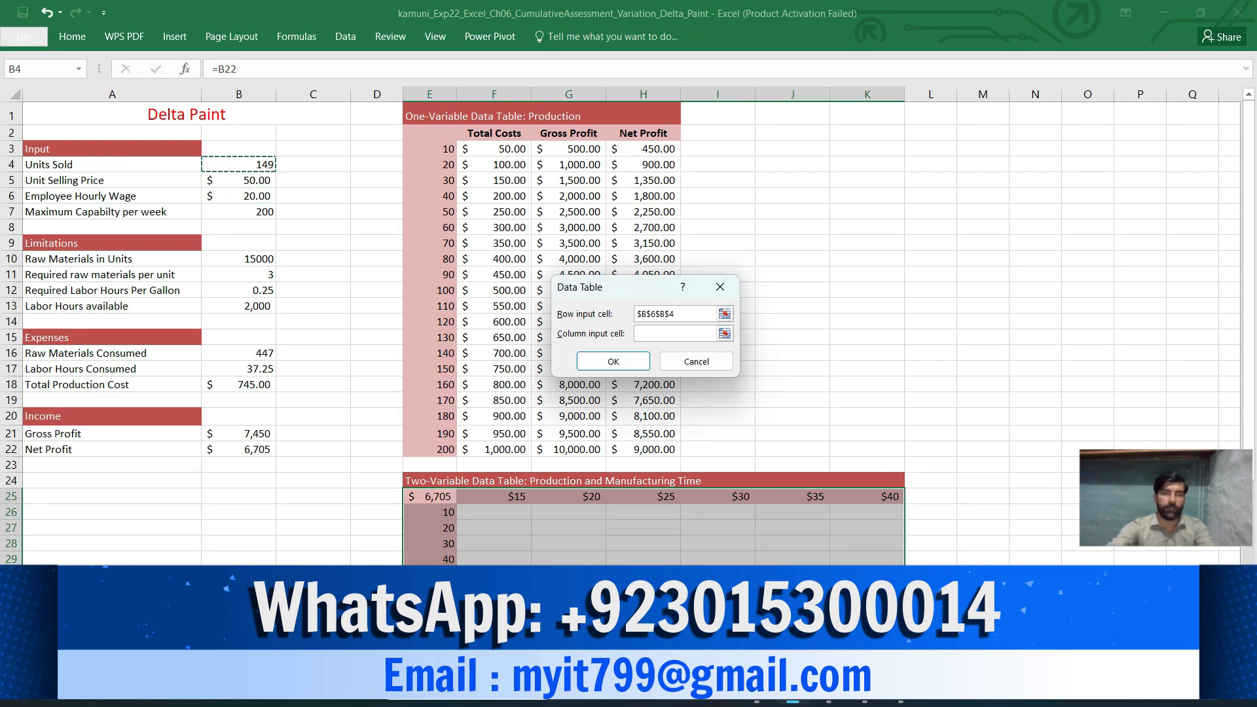
key(BackSpace)
key(BackSpace)
key(BackSpace)
key(BackSpace)
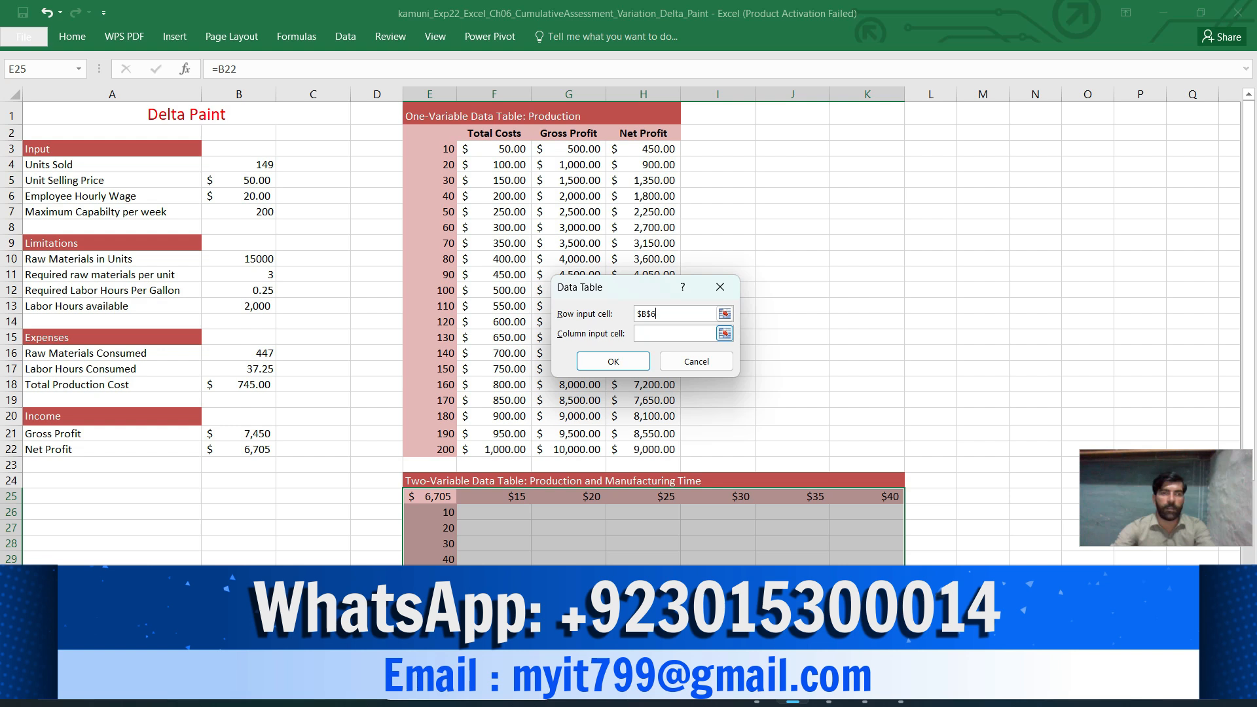
click(239, 165)
click(613, 361)
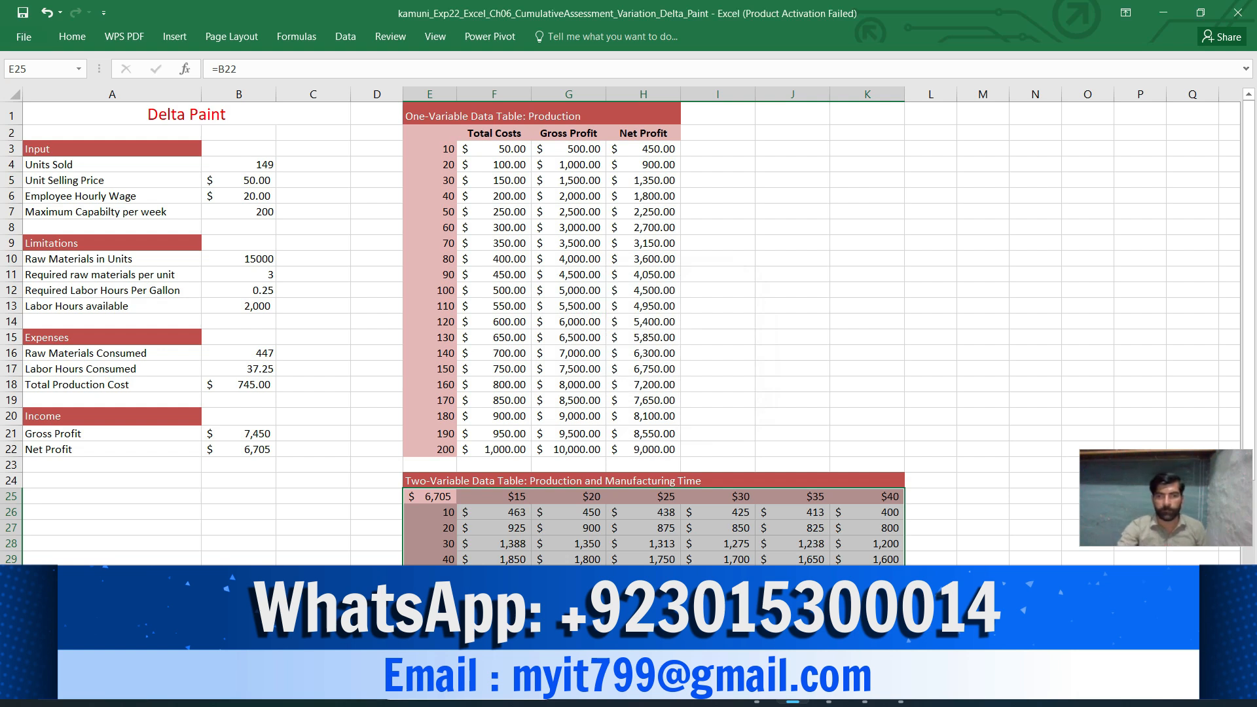
- Format the data table results in F26:K45 with the Accounting number format and two decimal places
scroll(622, 328, down, 6)
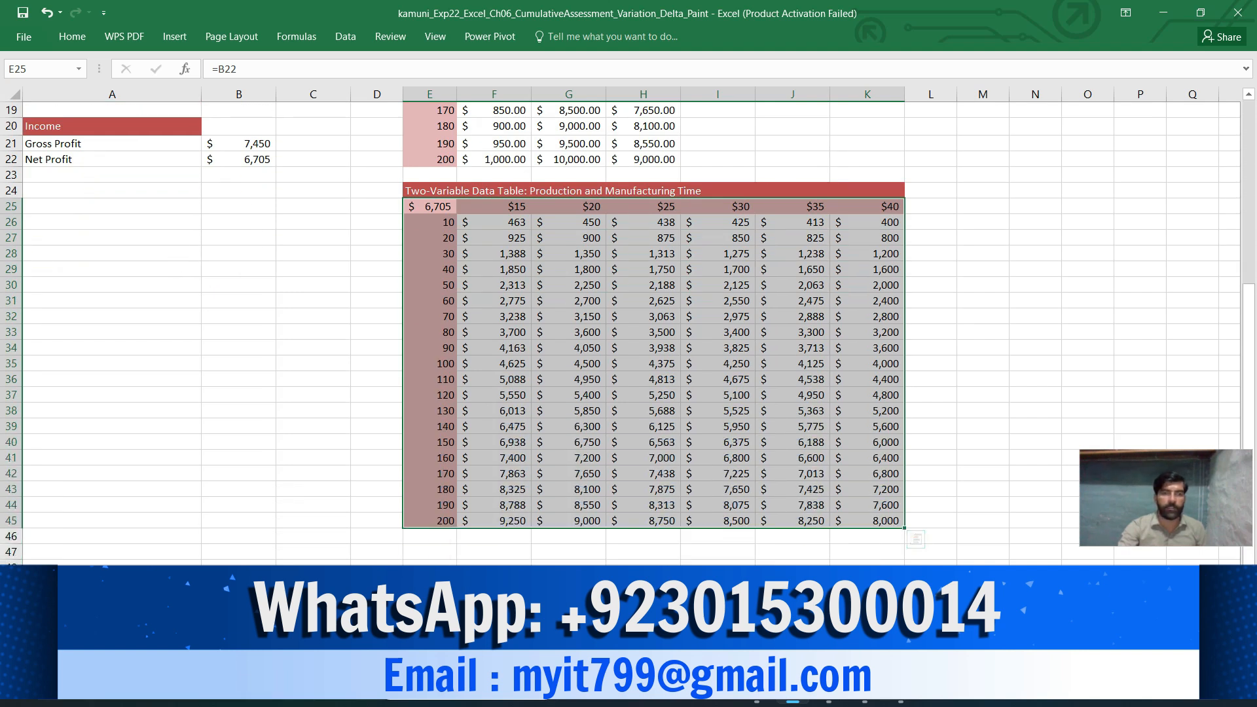
click(718, 584)
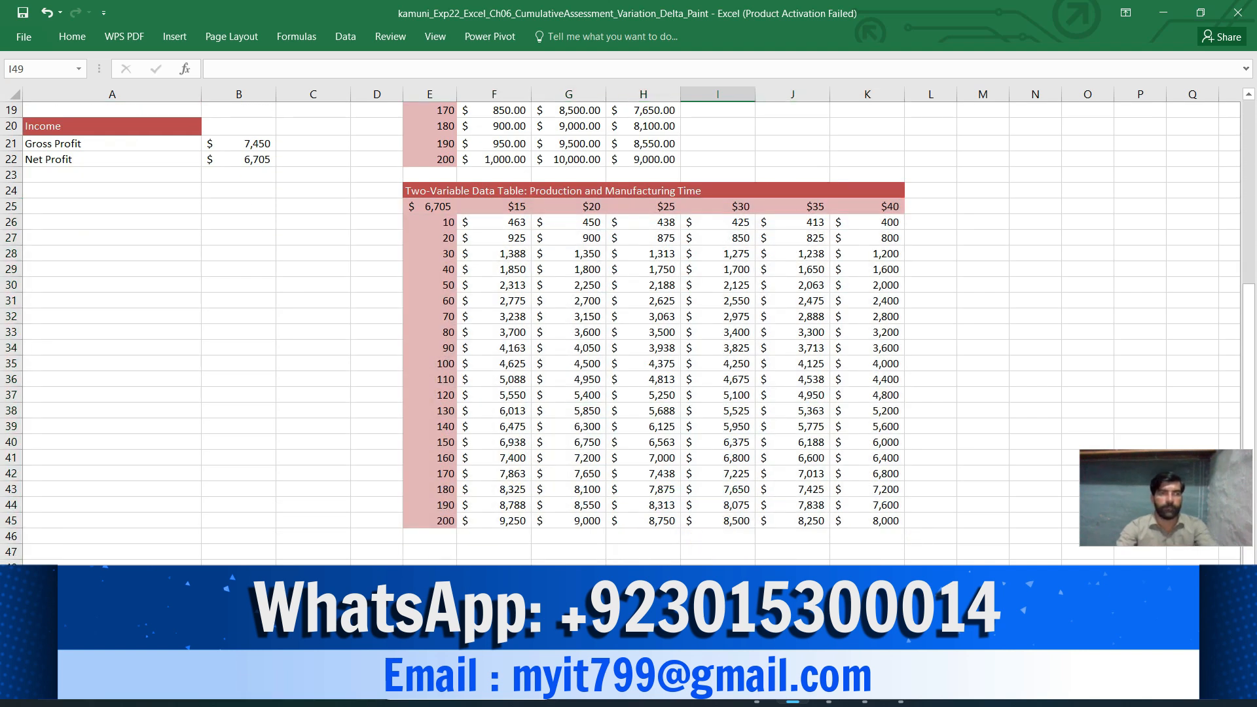
drag(494, 222, 915, 540)
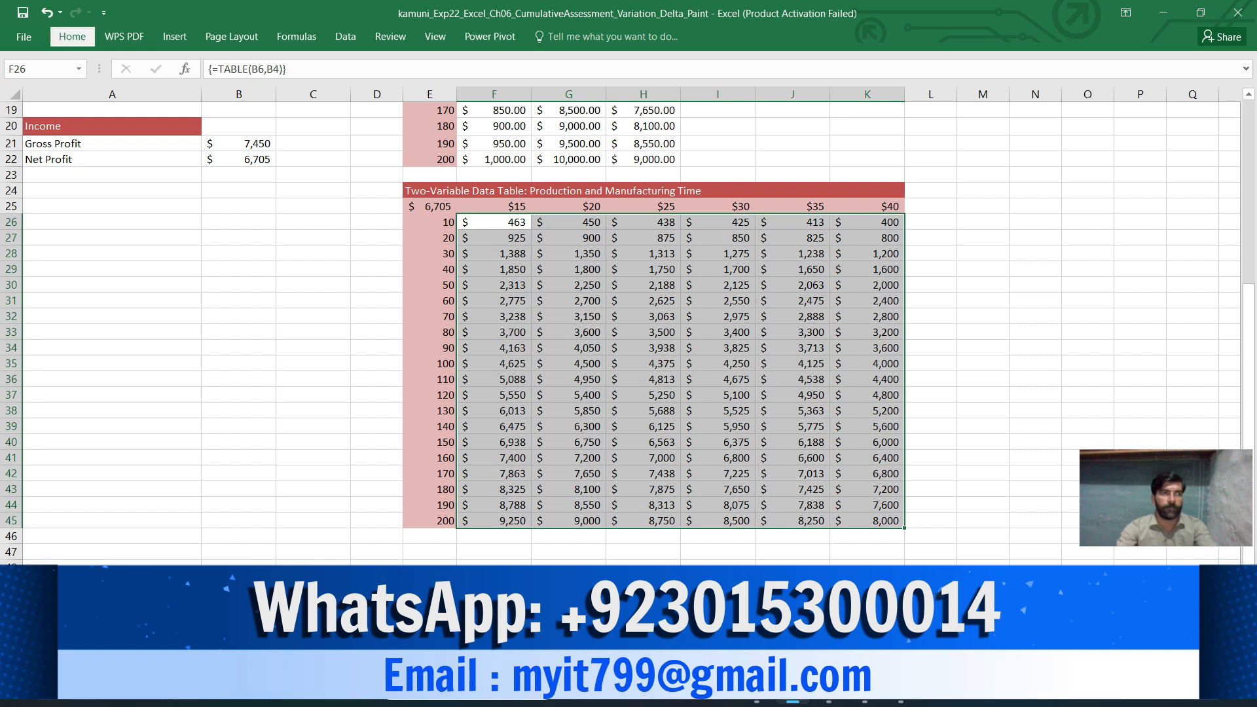
click(72, 36)
click(578, 113)
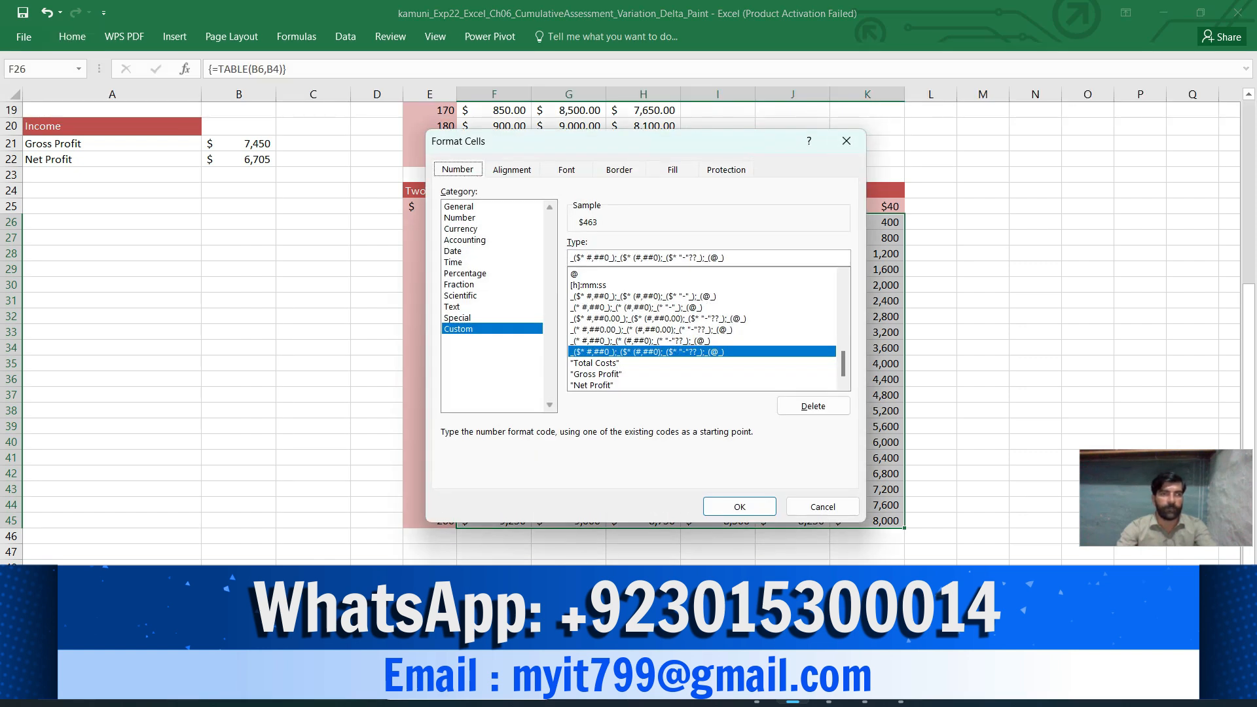
click(465, 241)
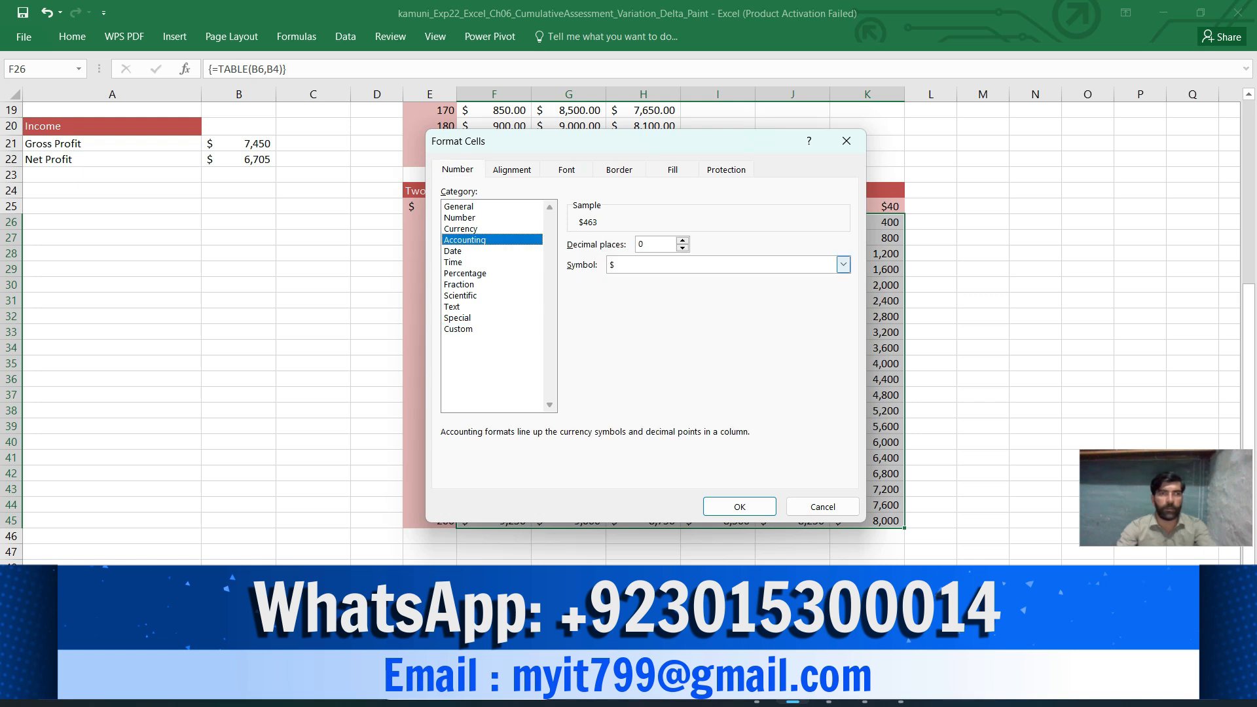
click(682, 240)
click(739, 507)
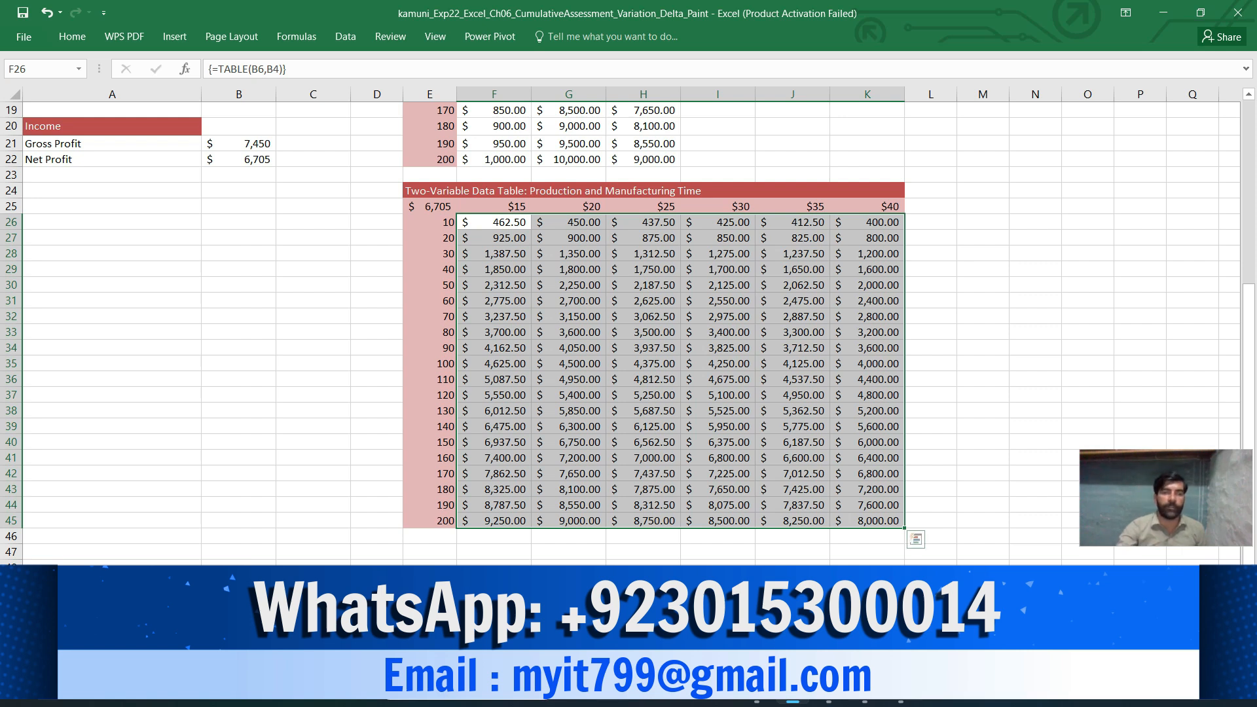
- Switch to the Word instructions and highlight instruction 14, about the custom number format for the Wages heading, in yellow
mouse_move(757, 687)
click(756, 613)
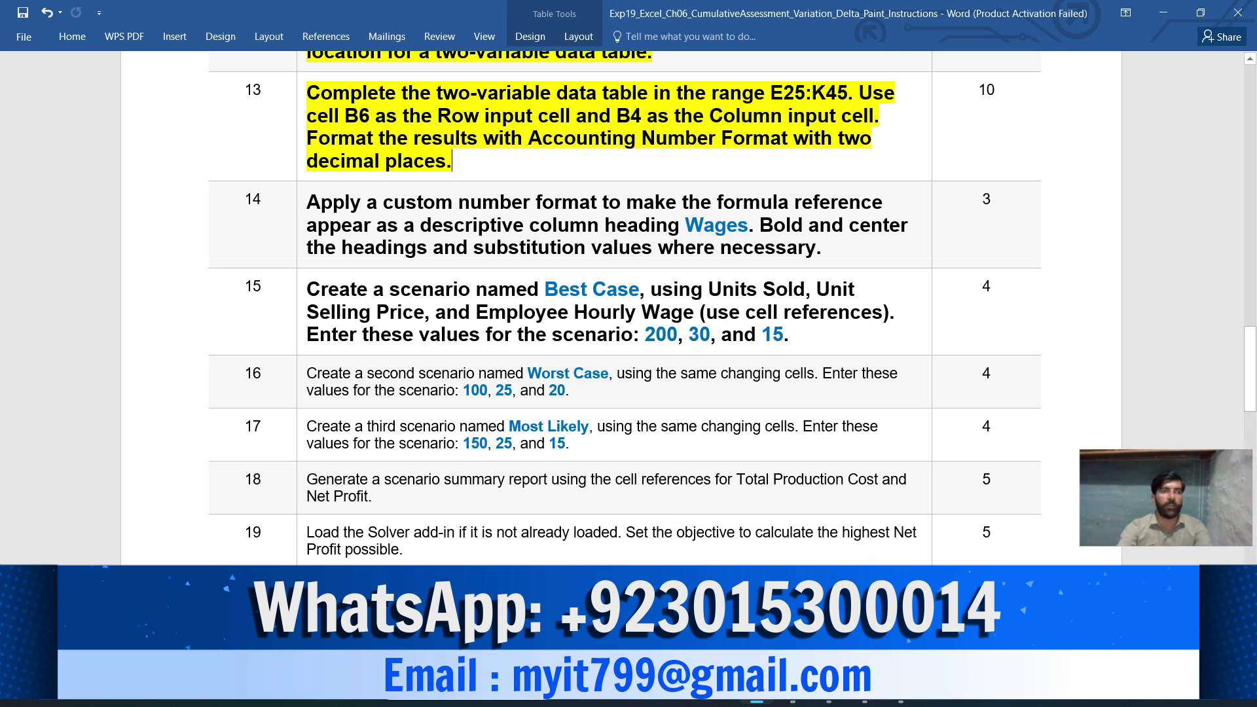
click(301, 224)
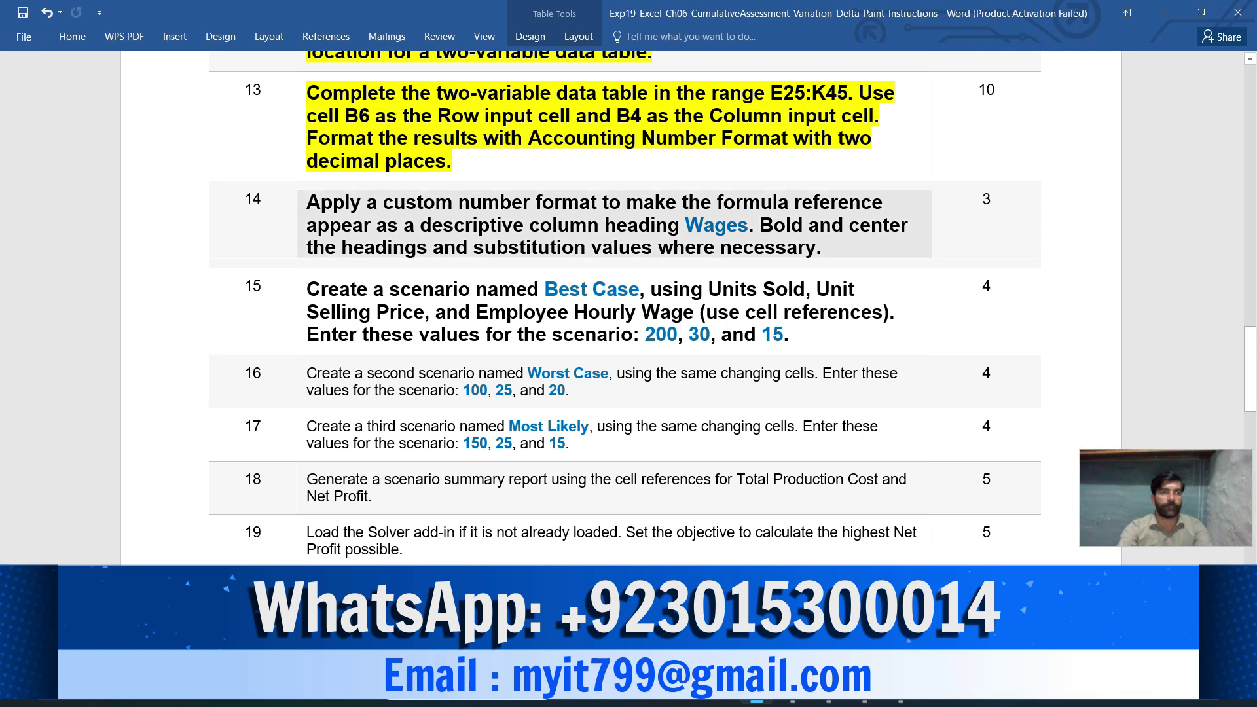
click(362, 199)
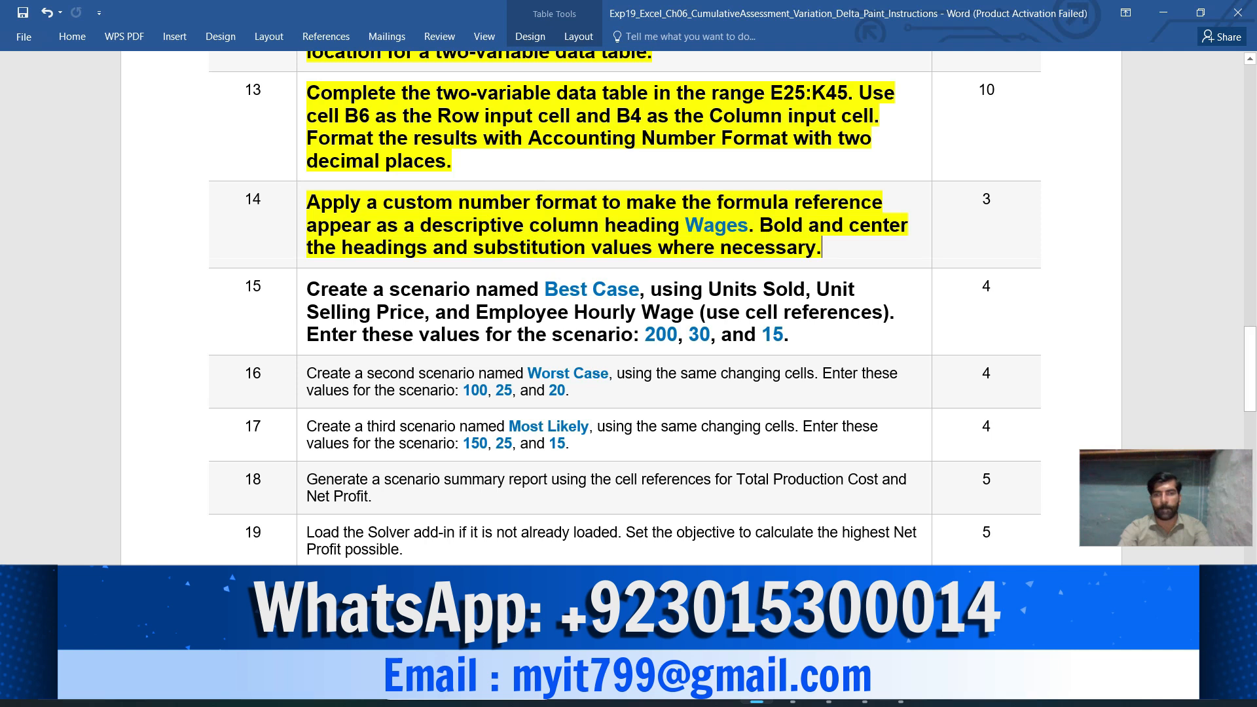
scroll(624, 308, down, 3)
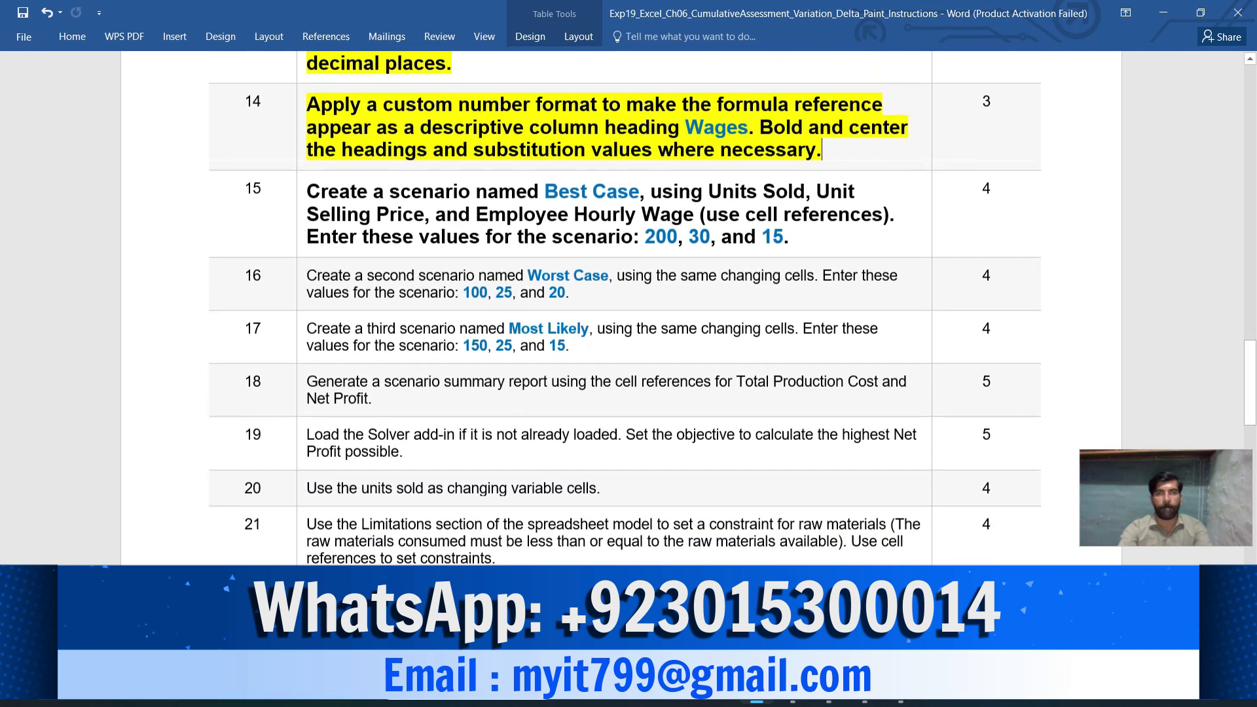
scroll(624, 308, down, 1)
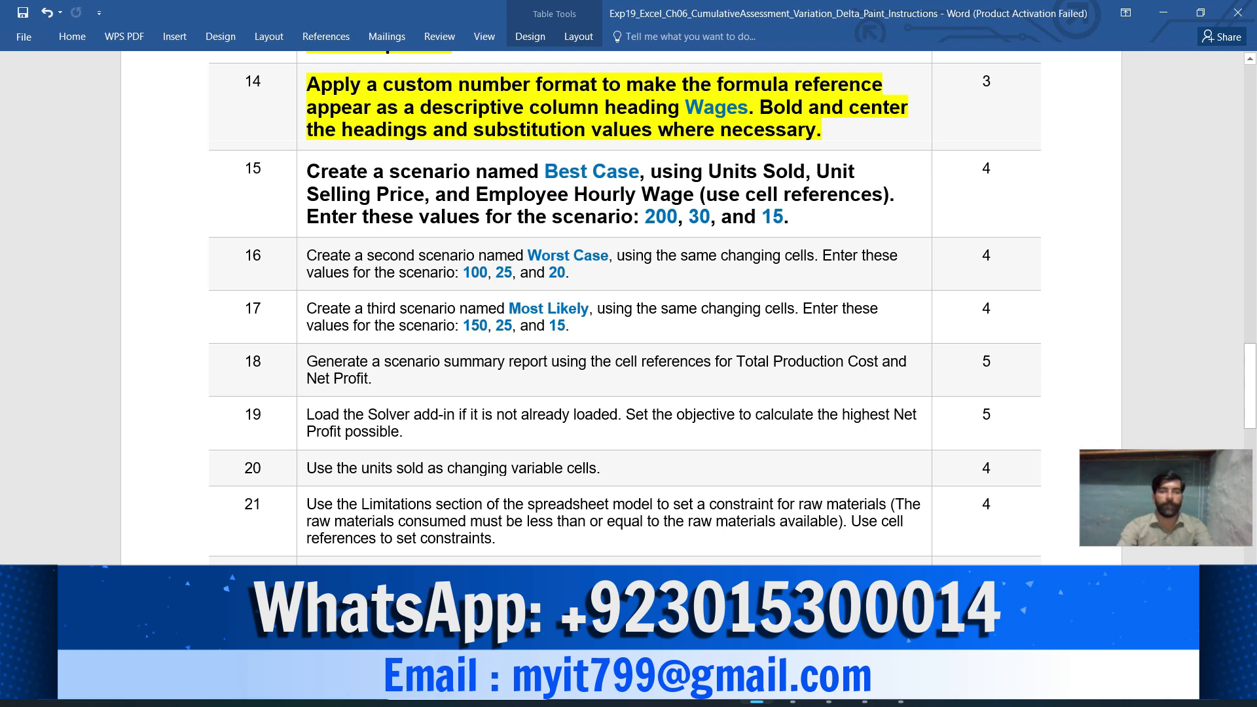
- Return to the Excel workbook and start a custom number format for cell E25, using the General code as the starting point
mouse_move(793, 688)
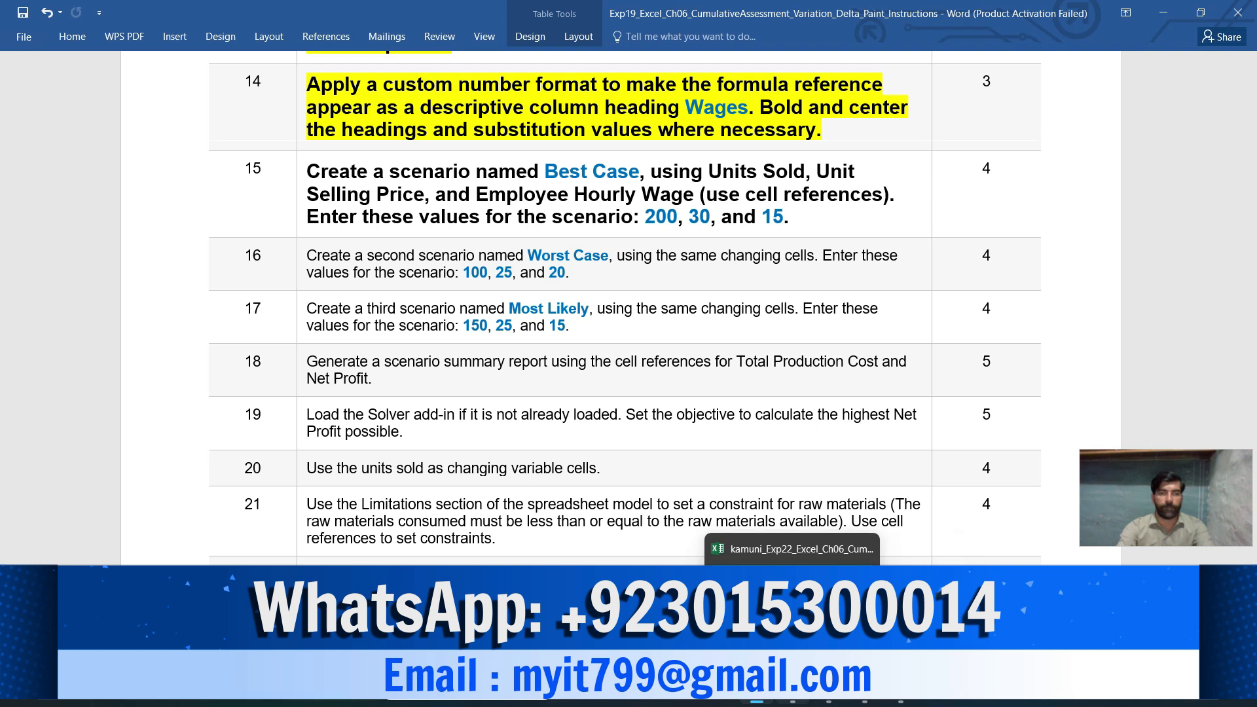
click(793, 612)
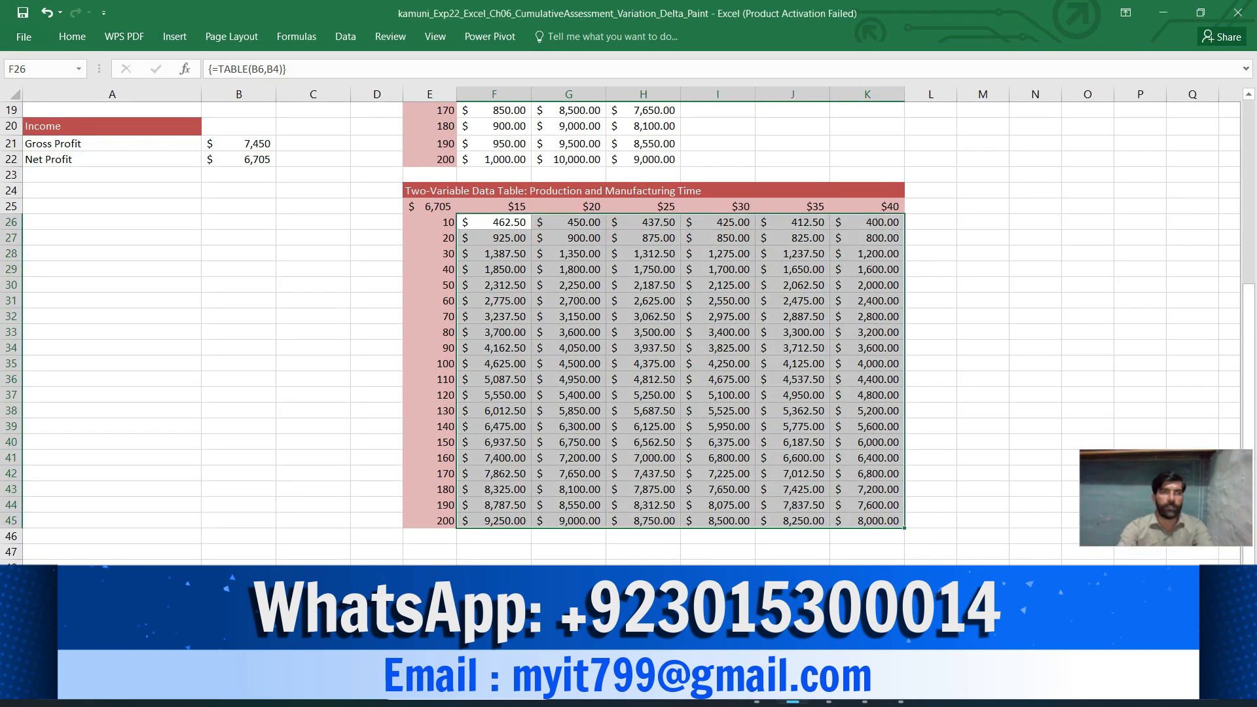
click(430, 206)
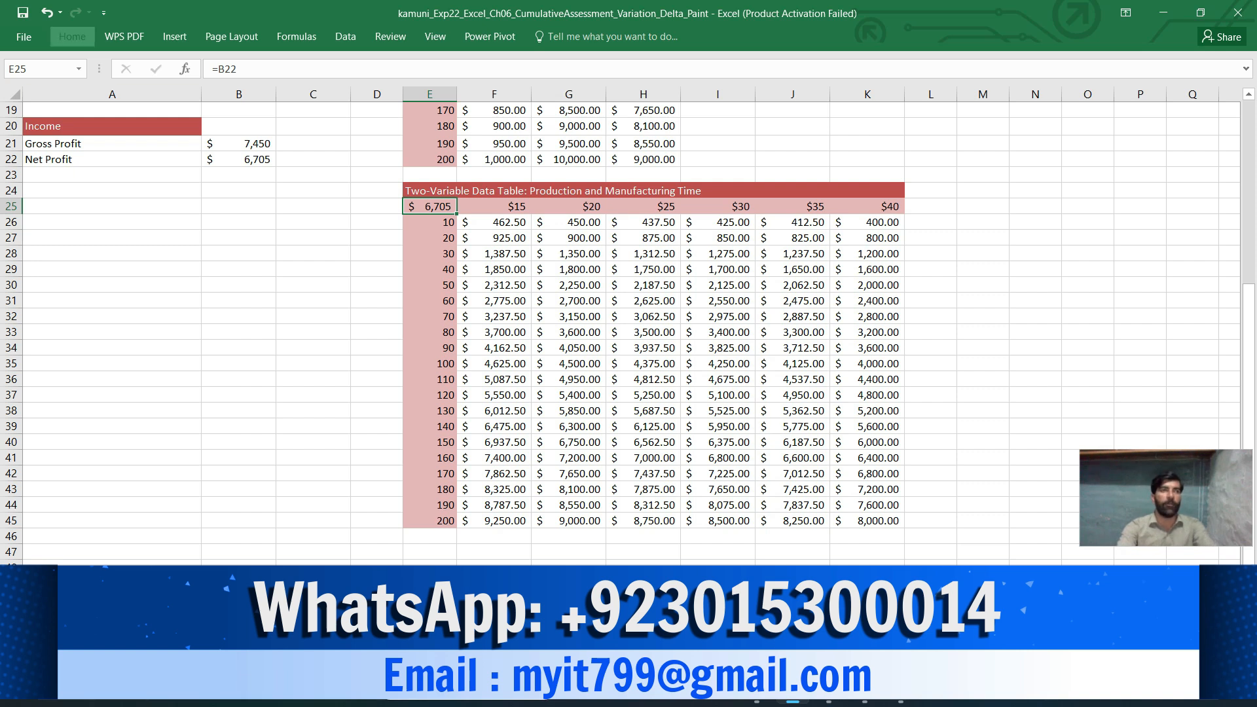
click(72, 36)
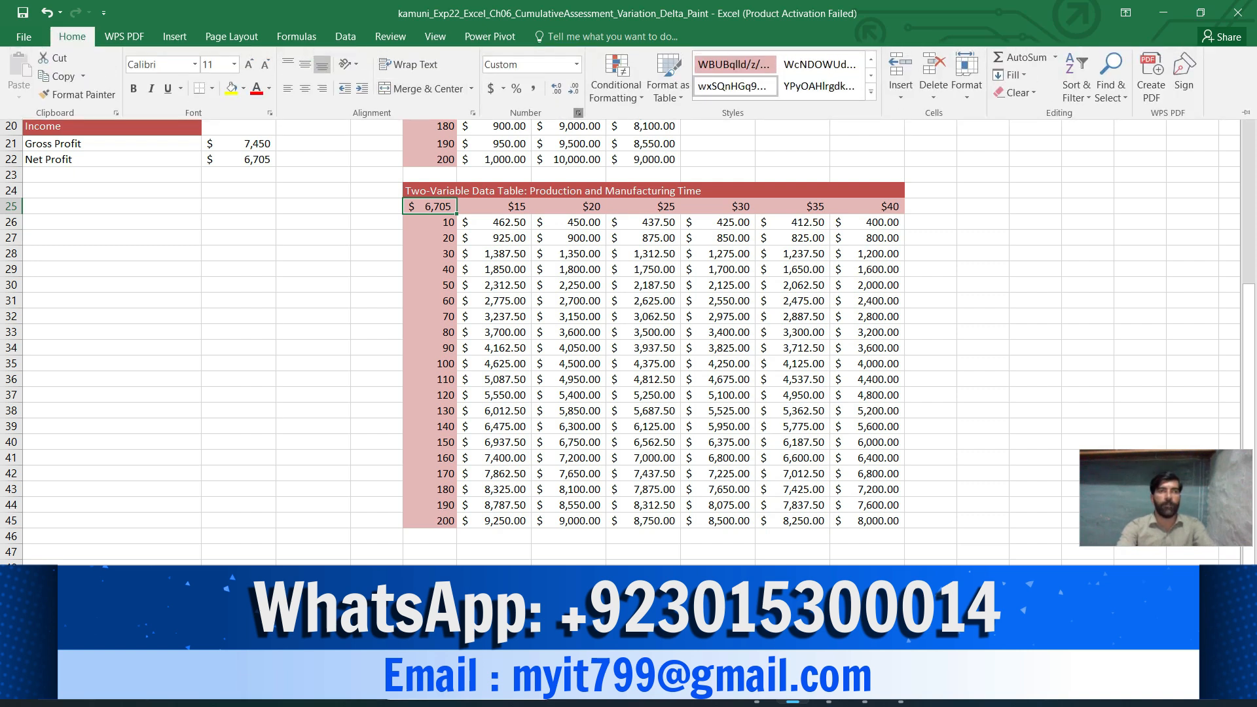
click(578, 113)
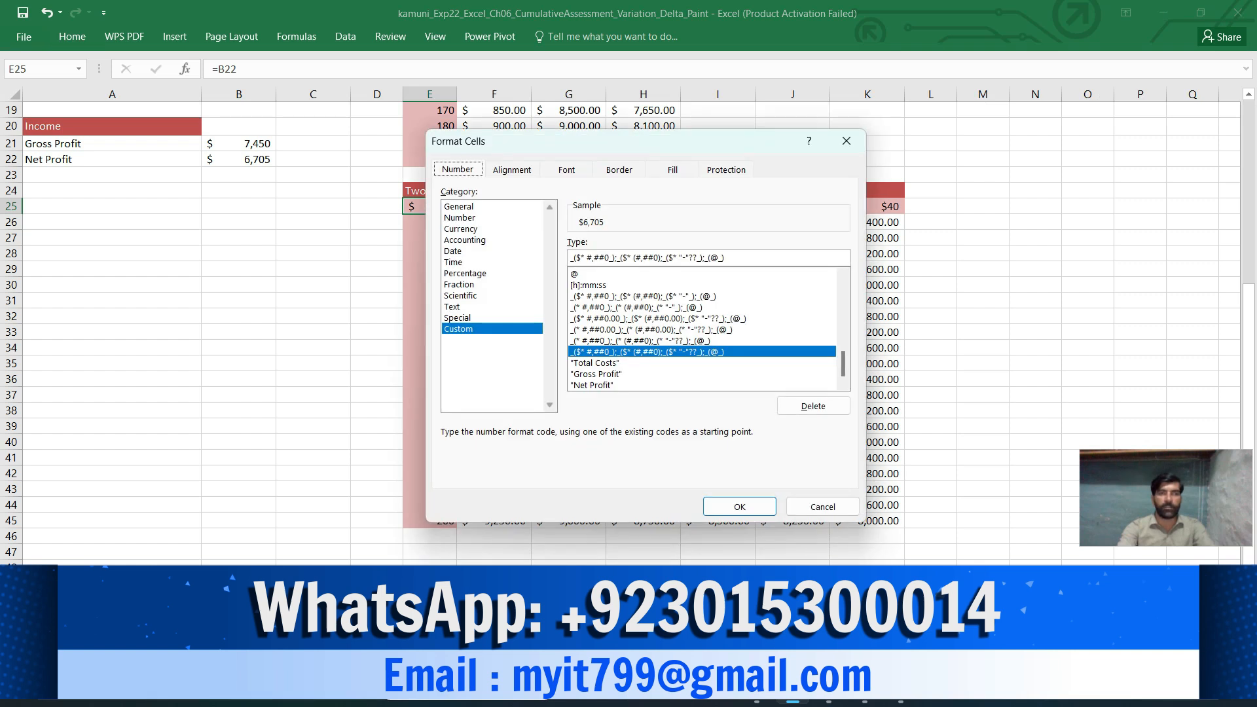
scroll(703, 328, up, 8)
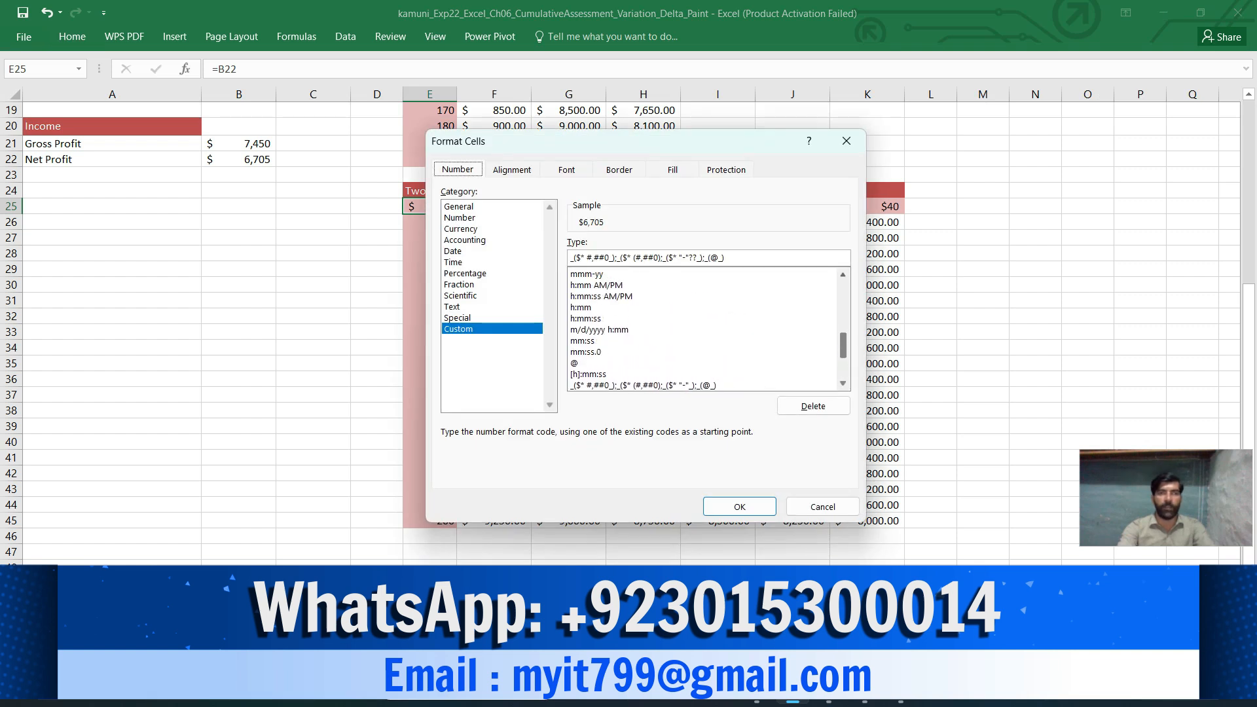
scroll(704, 327, up, 5)
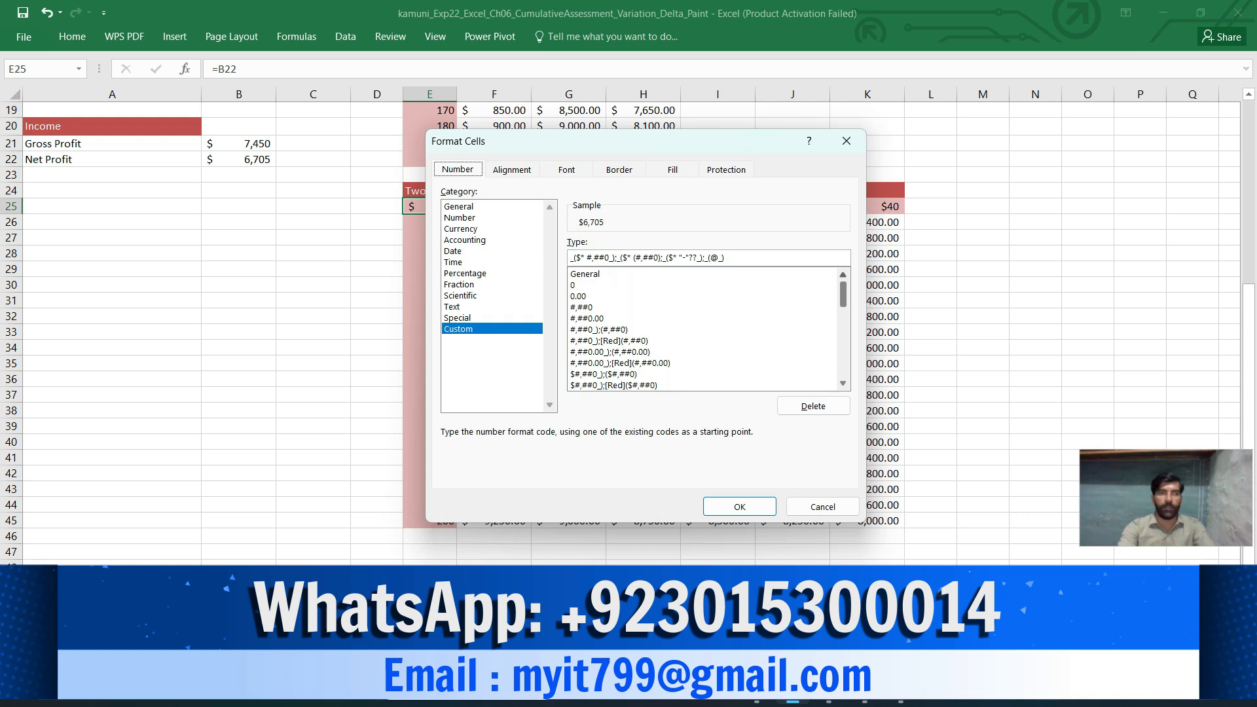
click(586, 275)
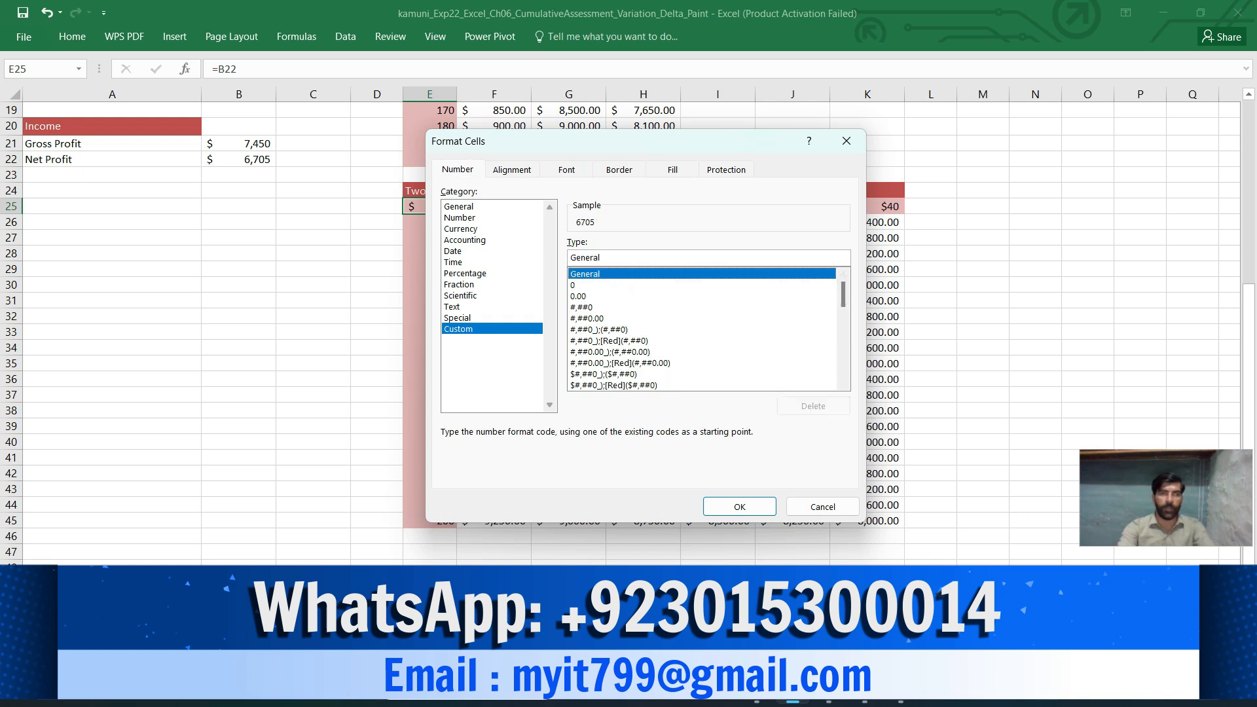
- Replace the custom format code with "Wages" in quotation marks and apply it to cell E25
click(601, 258)
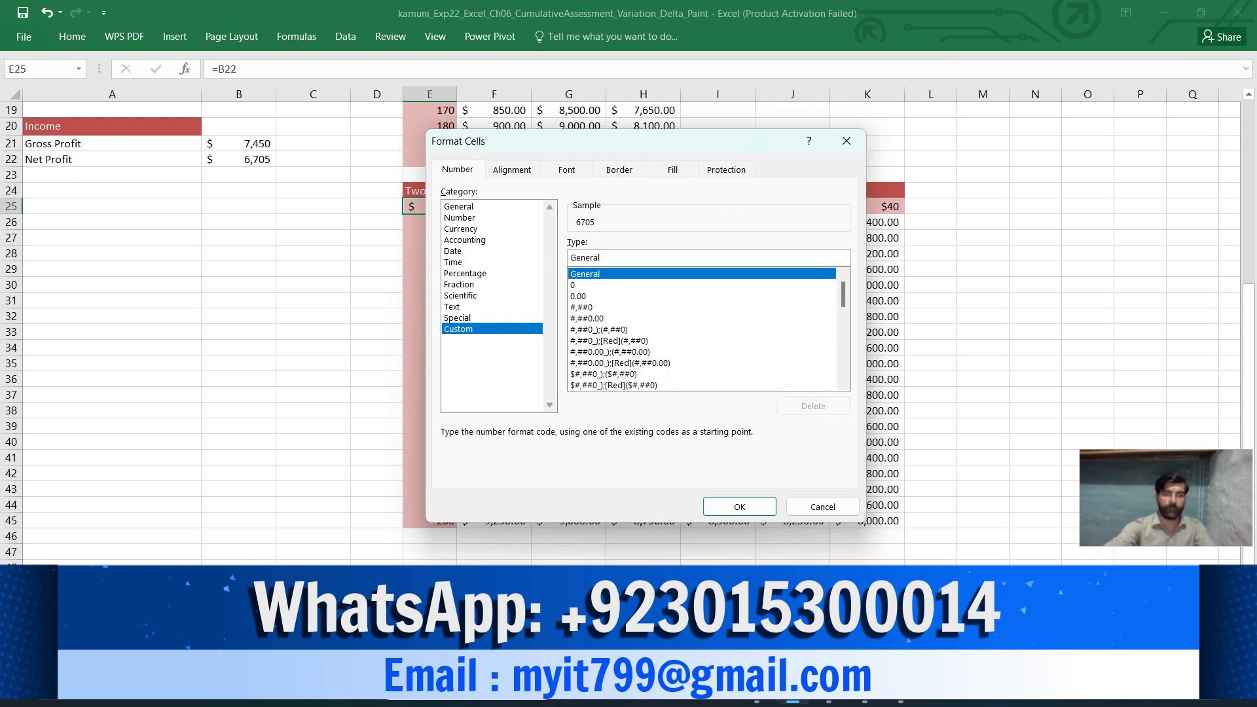
key(BackSpace)
key(BackSpace)
key(BackSpace)
key(BackSpace)
key(BackSpace)
key(BackSpace)
key(BackSpace)
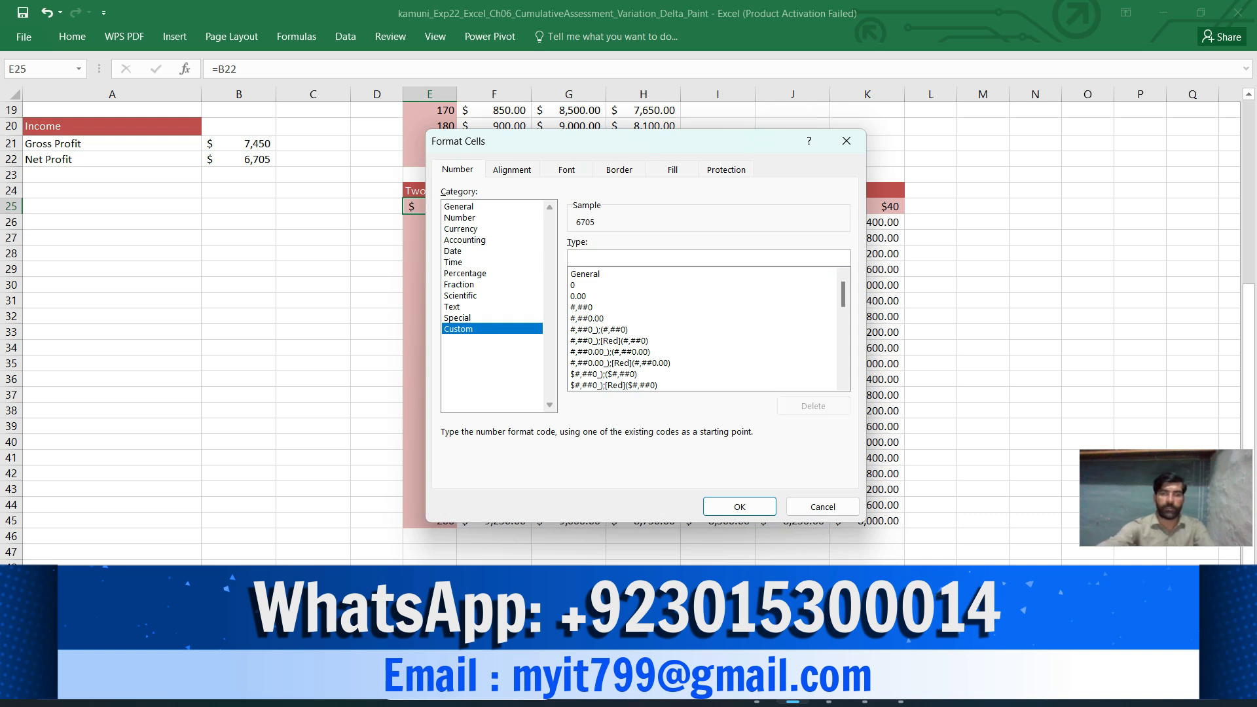
text(")
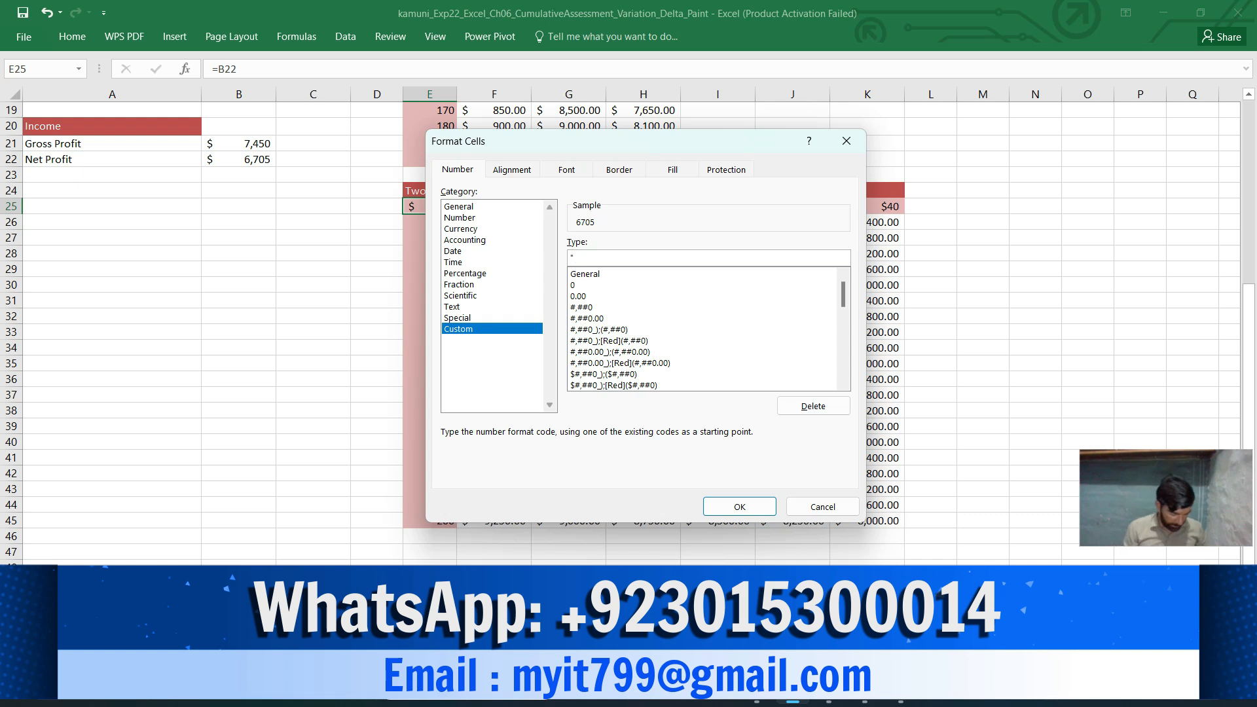
text(Wages)
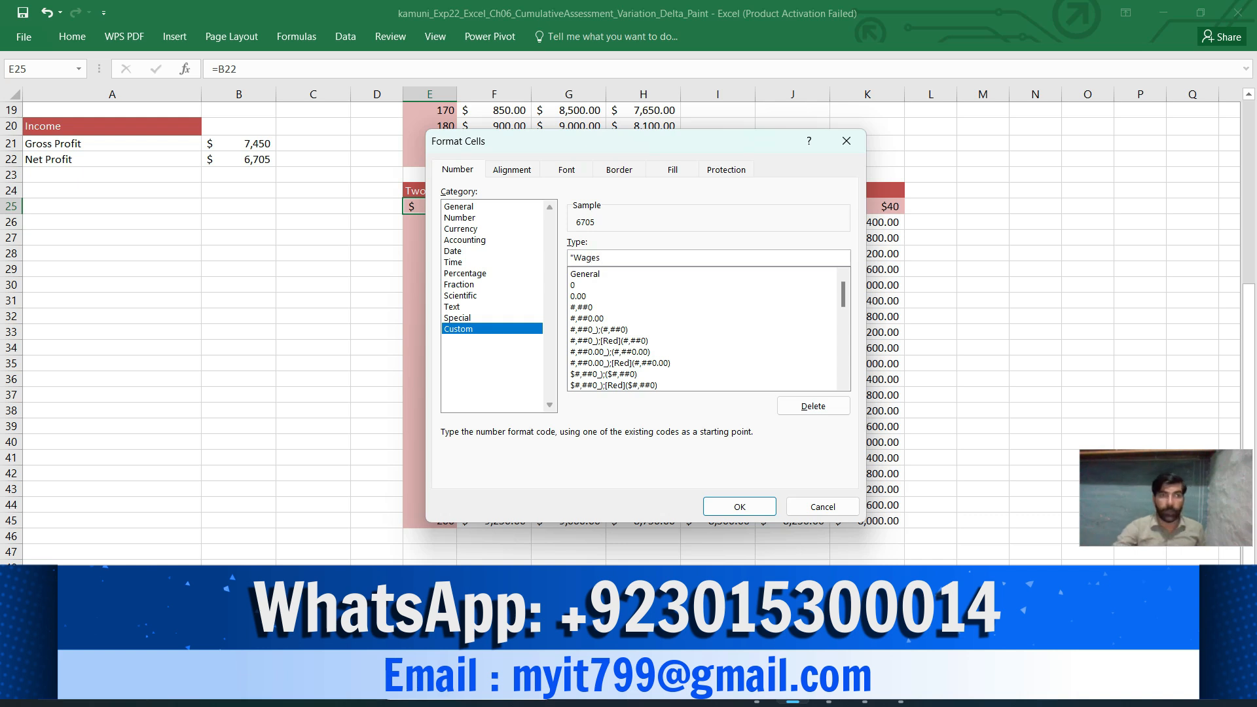
text(")
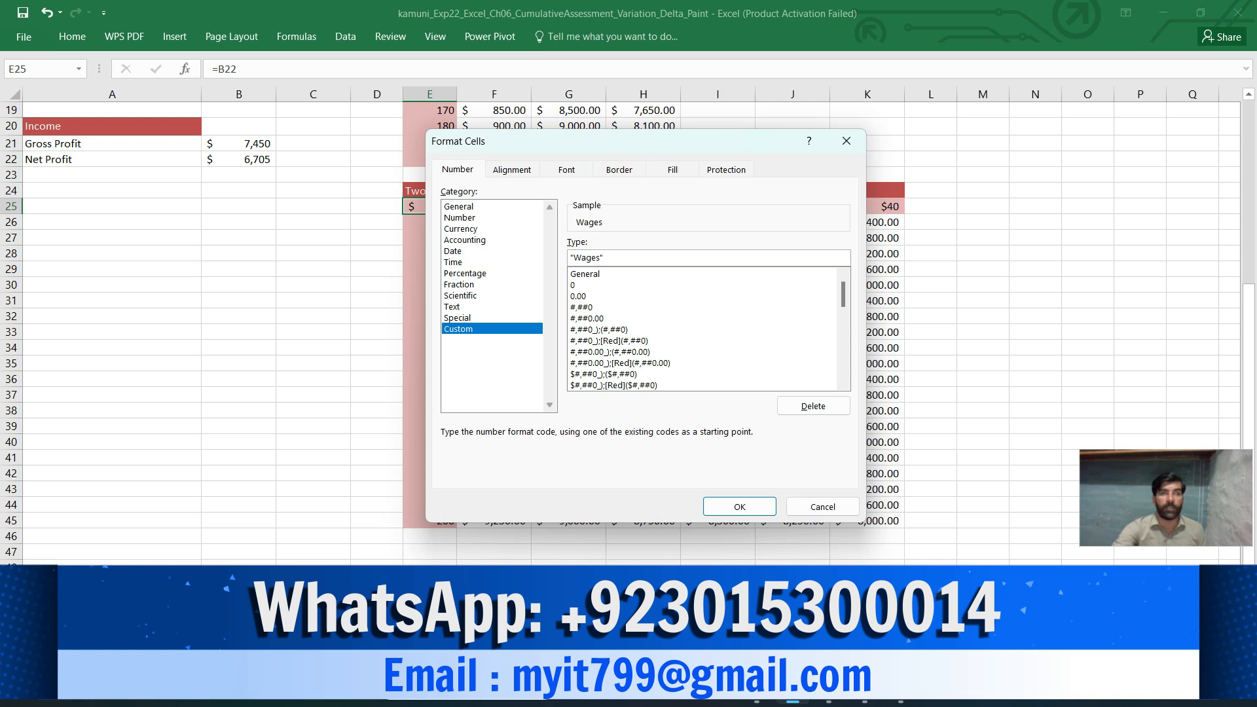
click(739, 506)
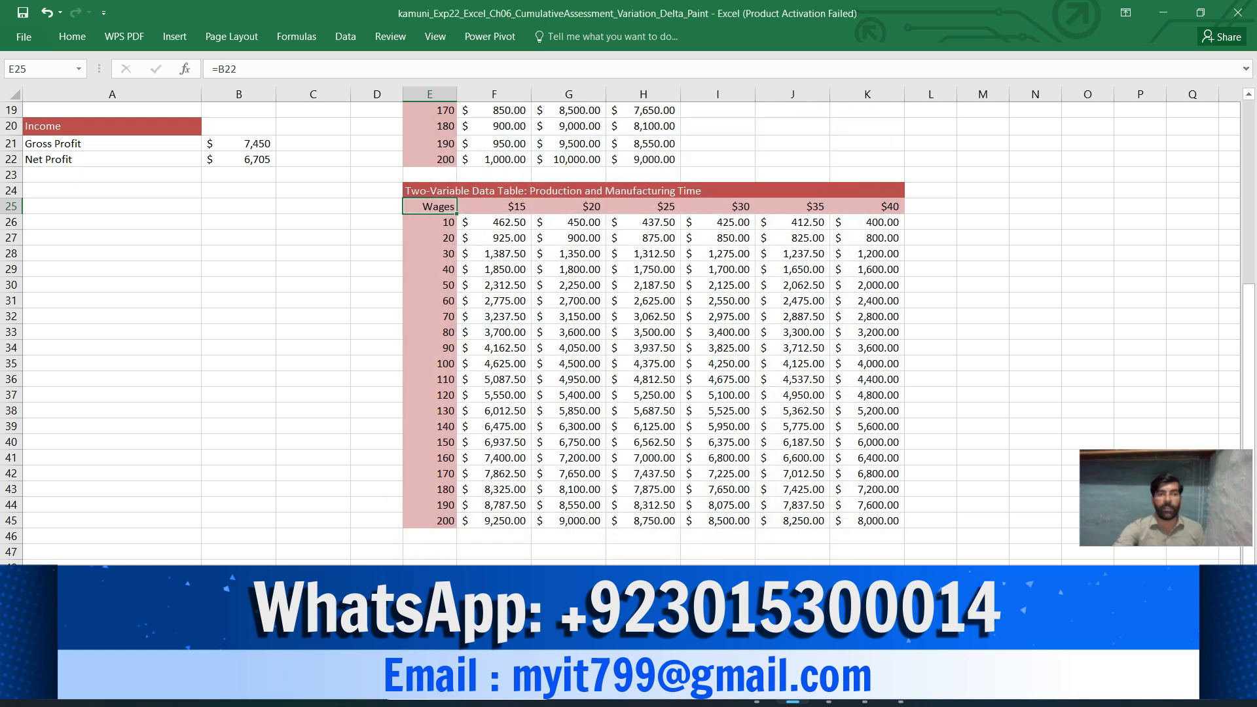
- Check instruction 14 in Word, then return to the Excel workbook and bold and center the Wages heading in cell E25
click(756, 702)
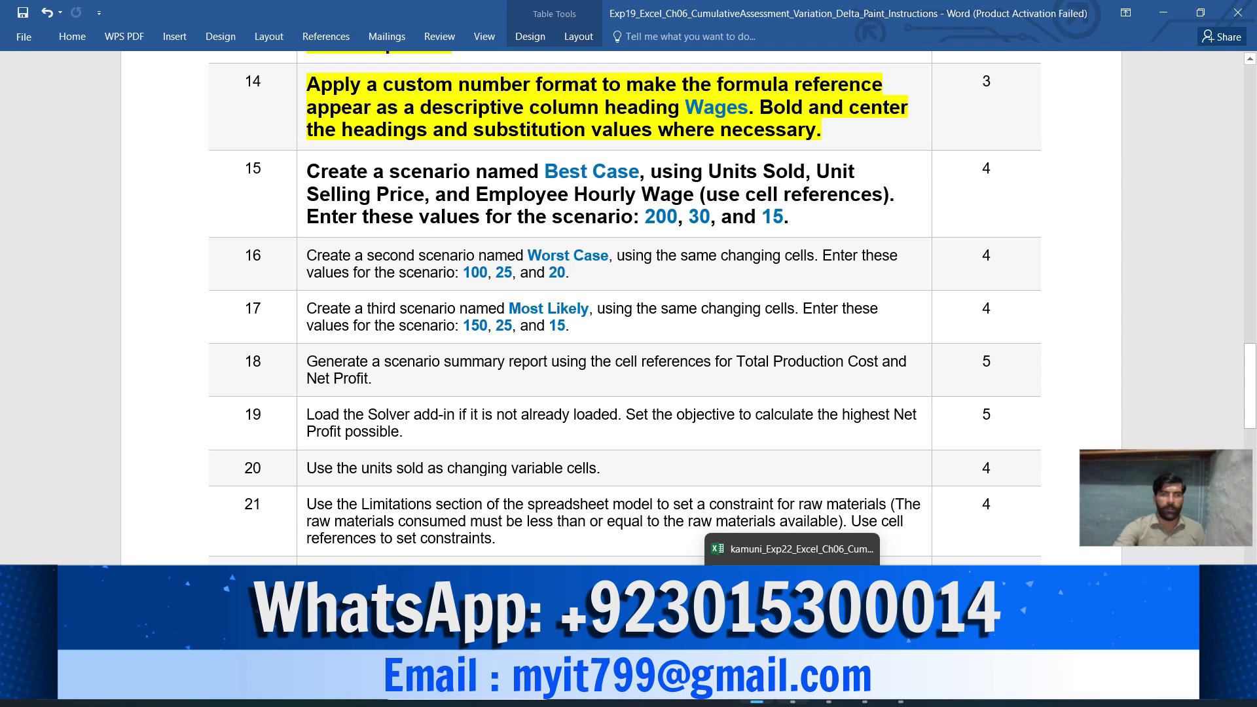
click(793, 702)
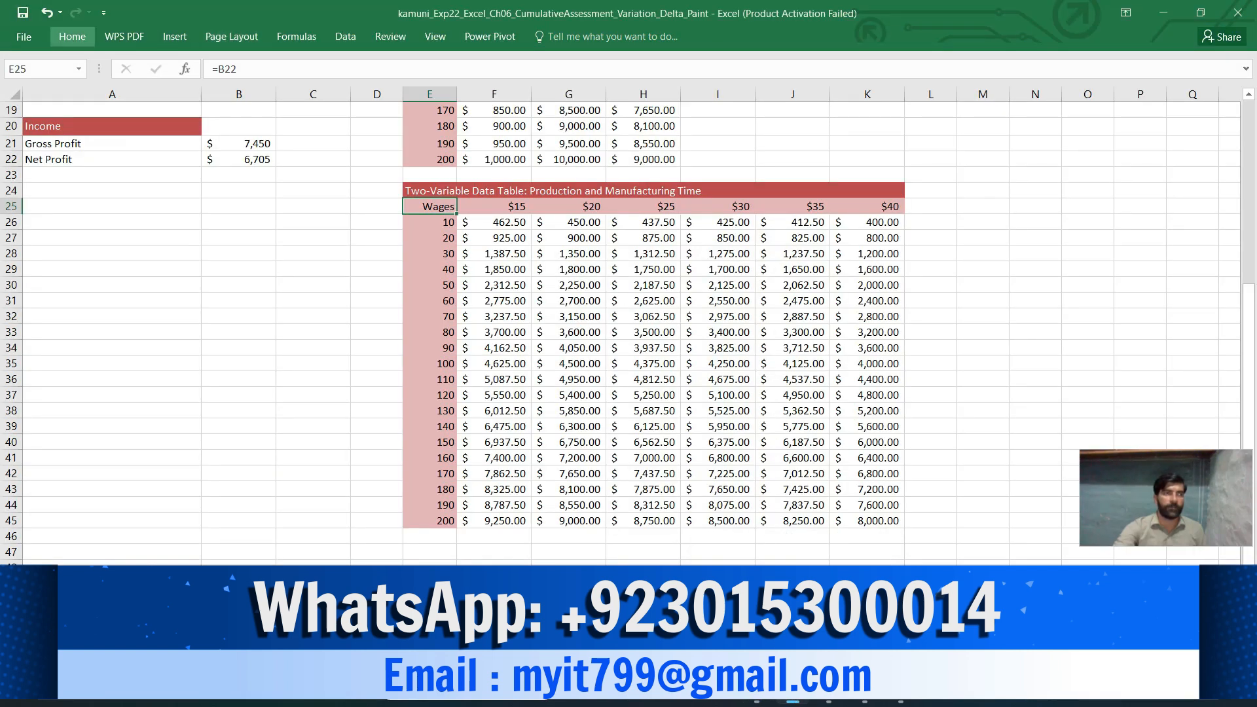
click(72, 36)
click(134, 89)
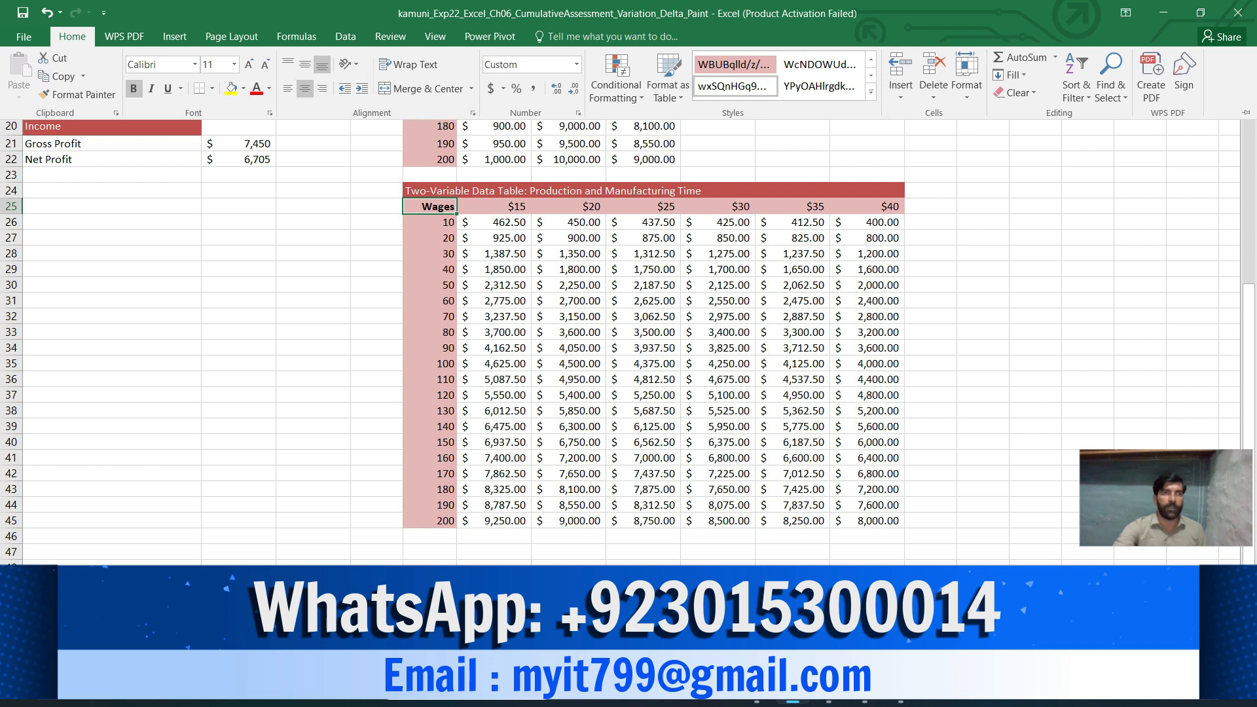
click(305, 88)
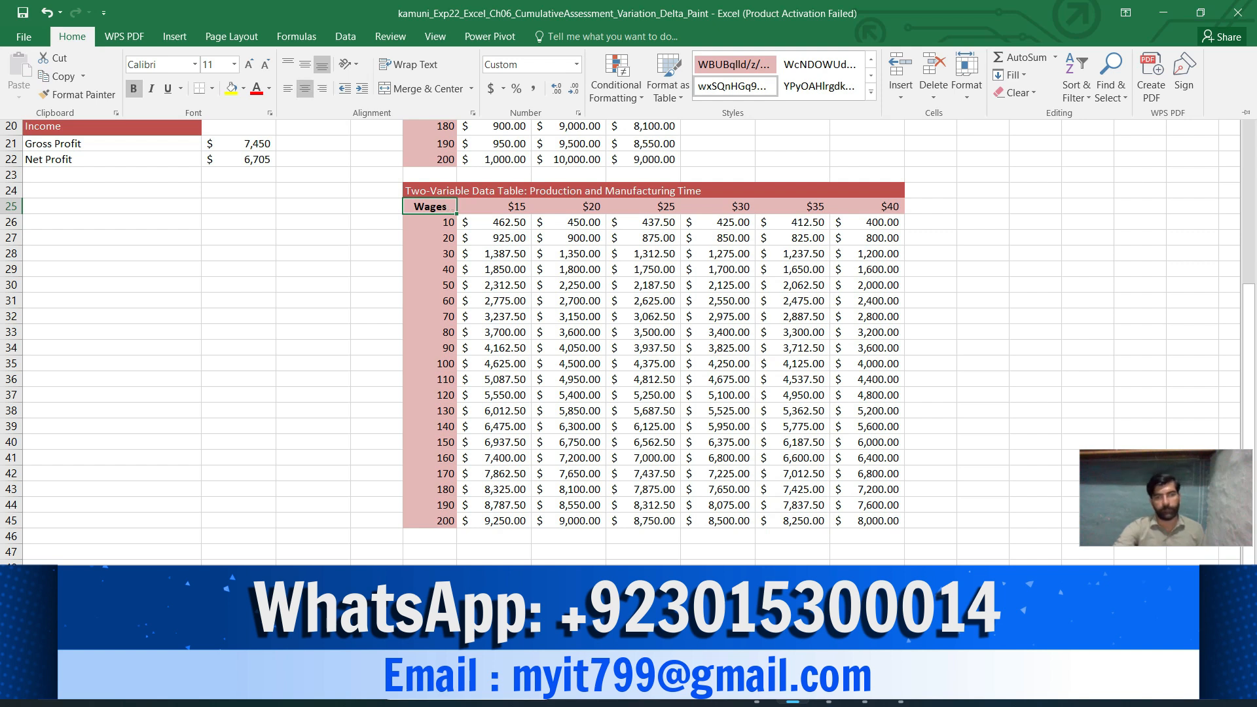
- Examine scenario instructions 15 to 17 in the Word document, then switch to Excel and show the What-If Analysis options
mouse_move(757, 689)
click(757, 609)
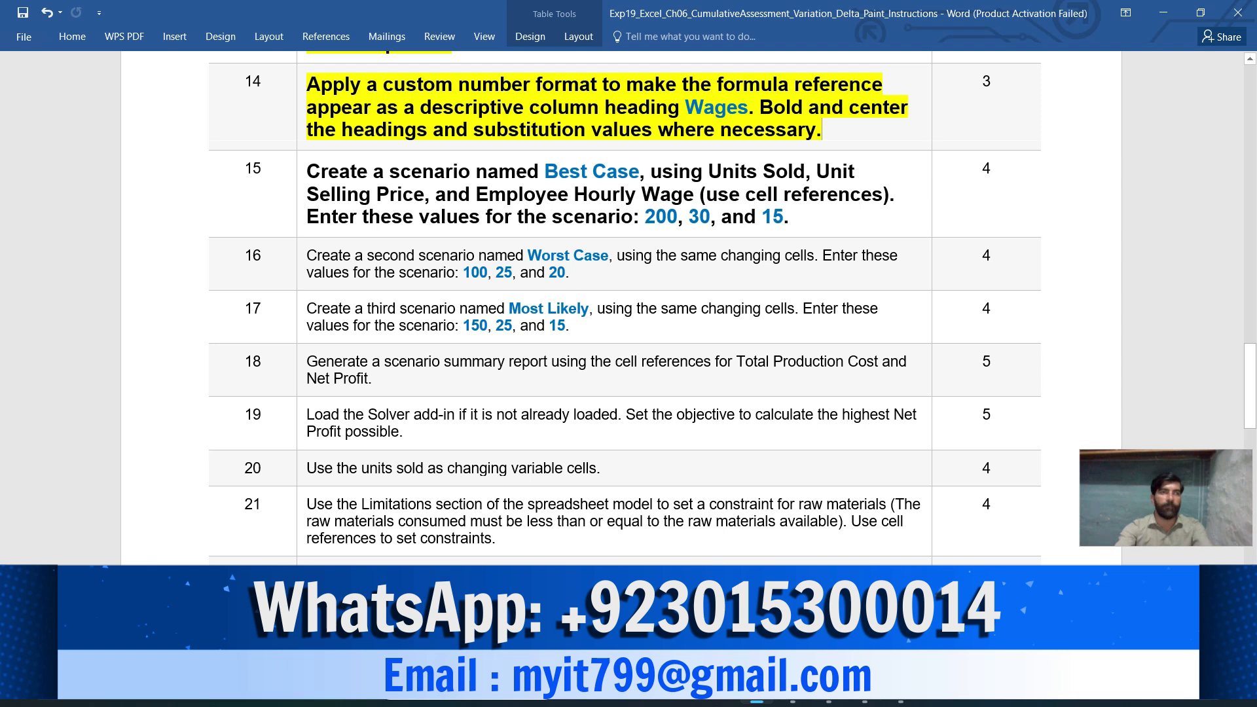
drag(308, 171, 523, 321)
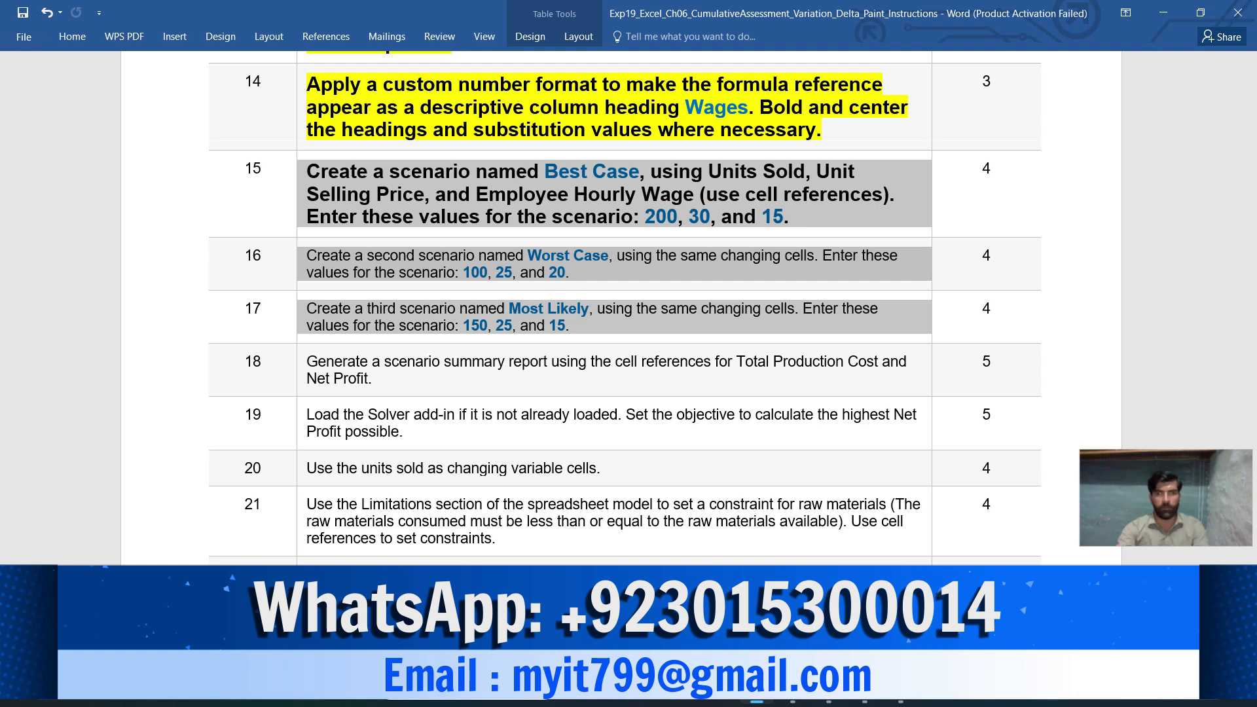
click(792, 694)
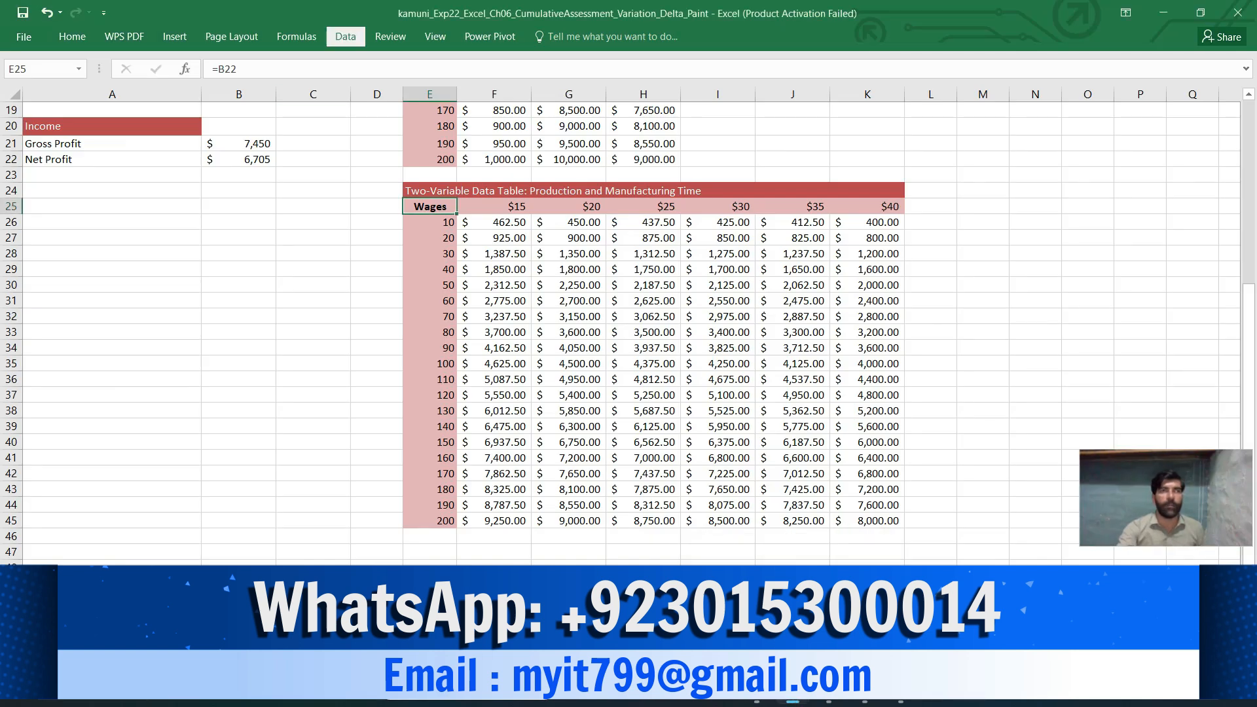
click(345, 36)
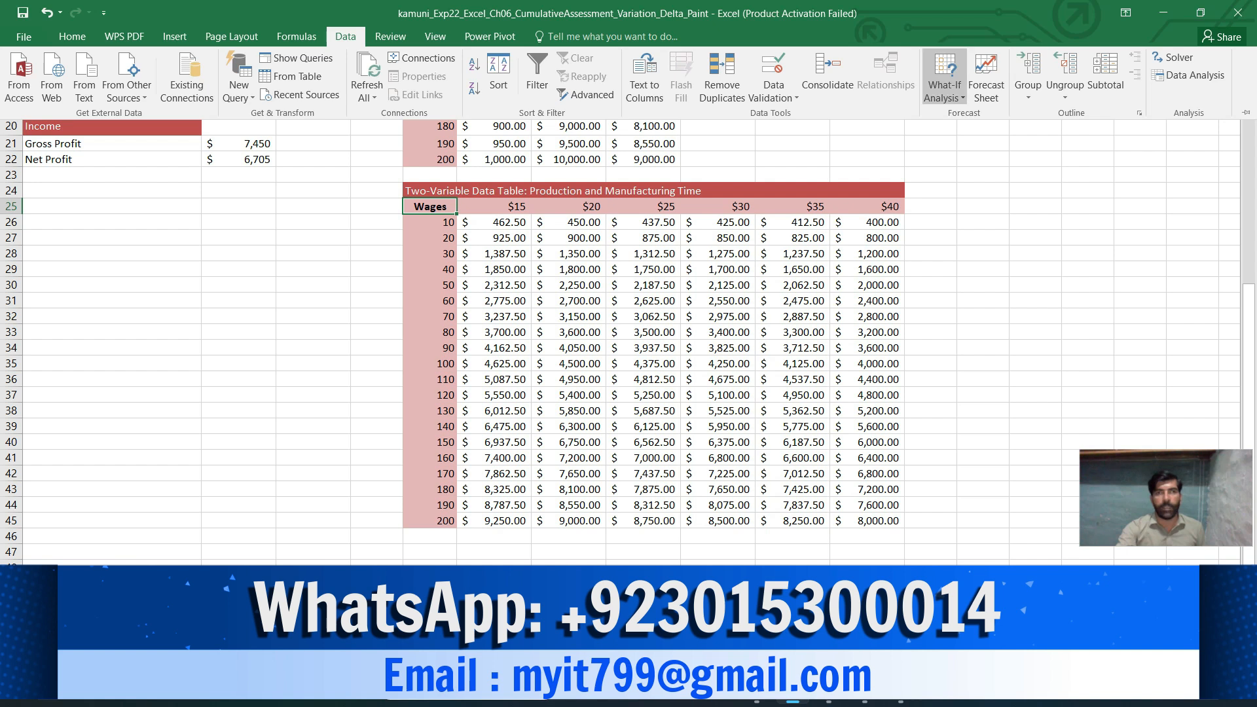
click(944, 84)
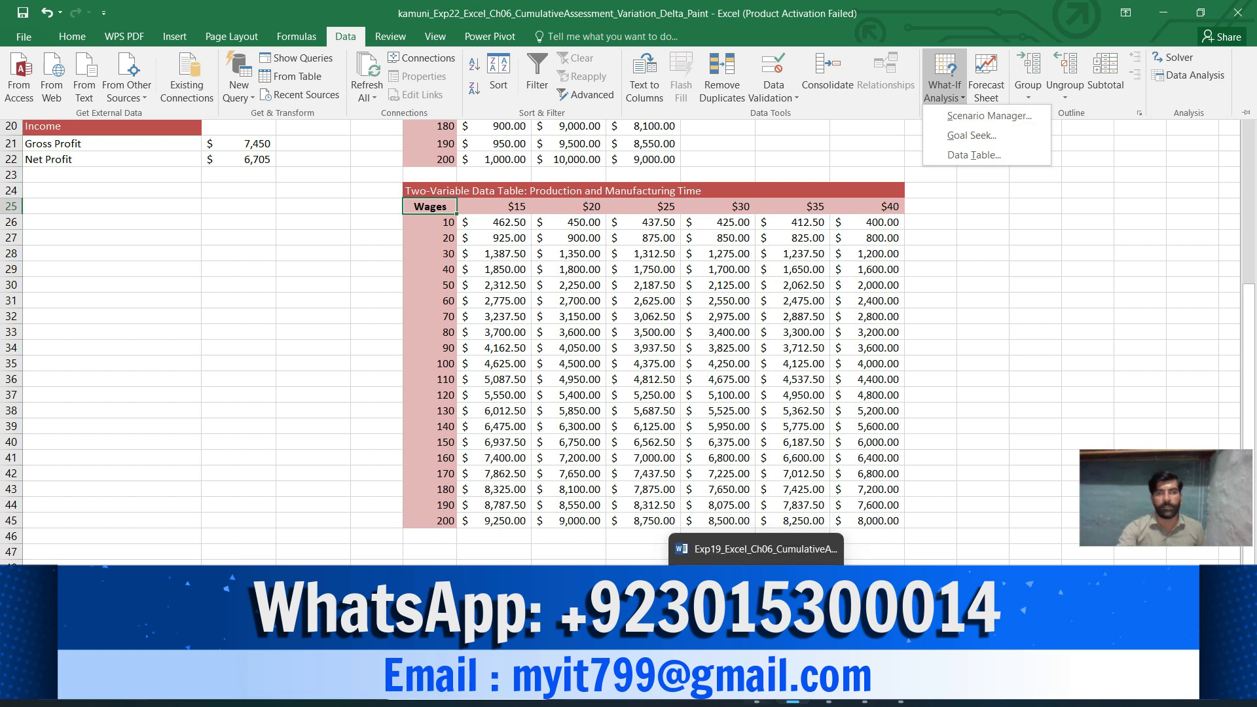
- Examine Solver instructions 19 to 21 in the Word document, then switch to Excel and open the Solver parameters
click(756, 702)
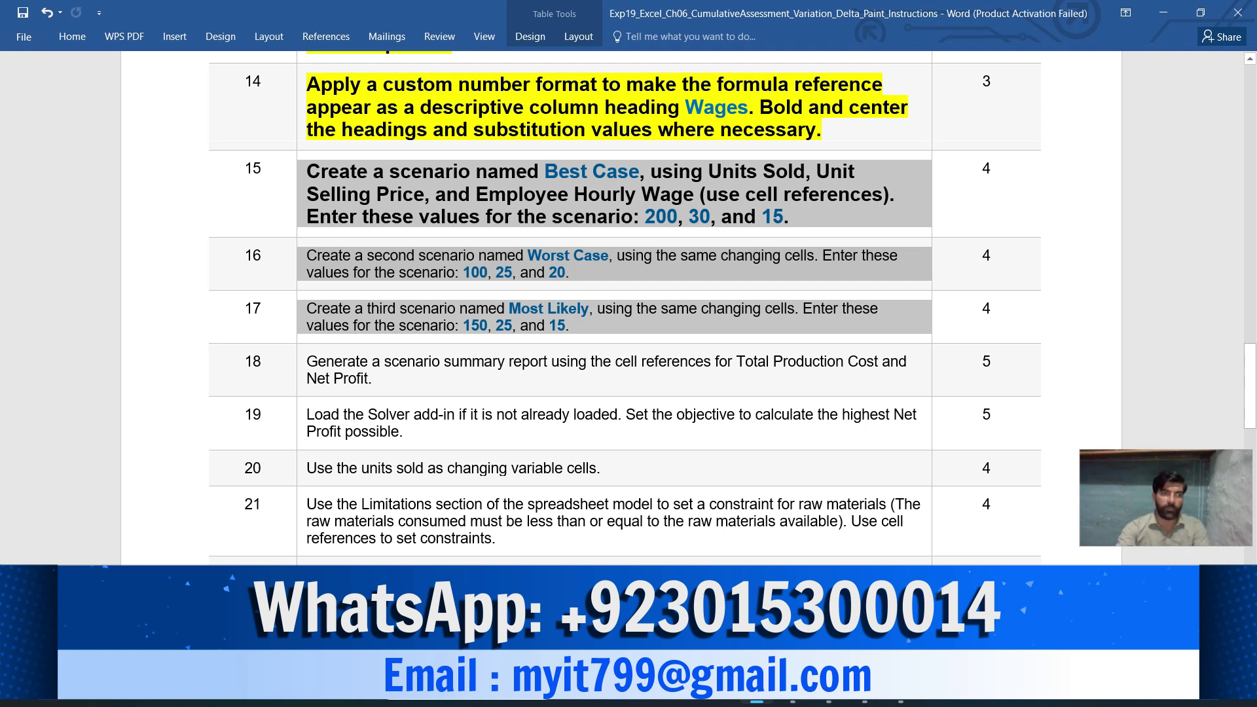
drag(307, 415, 495, 531)
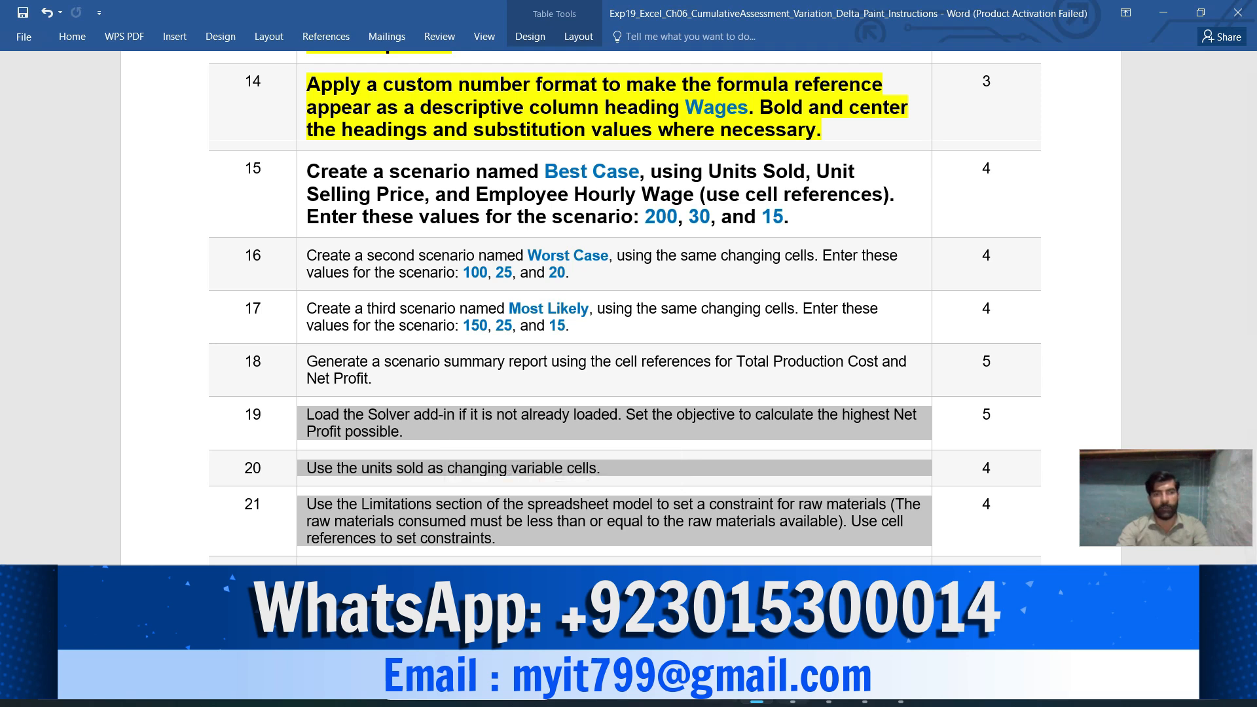
mouse_move(793, 688)
click(792, 614)
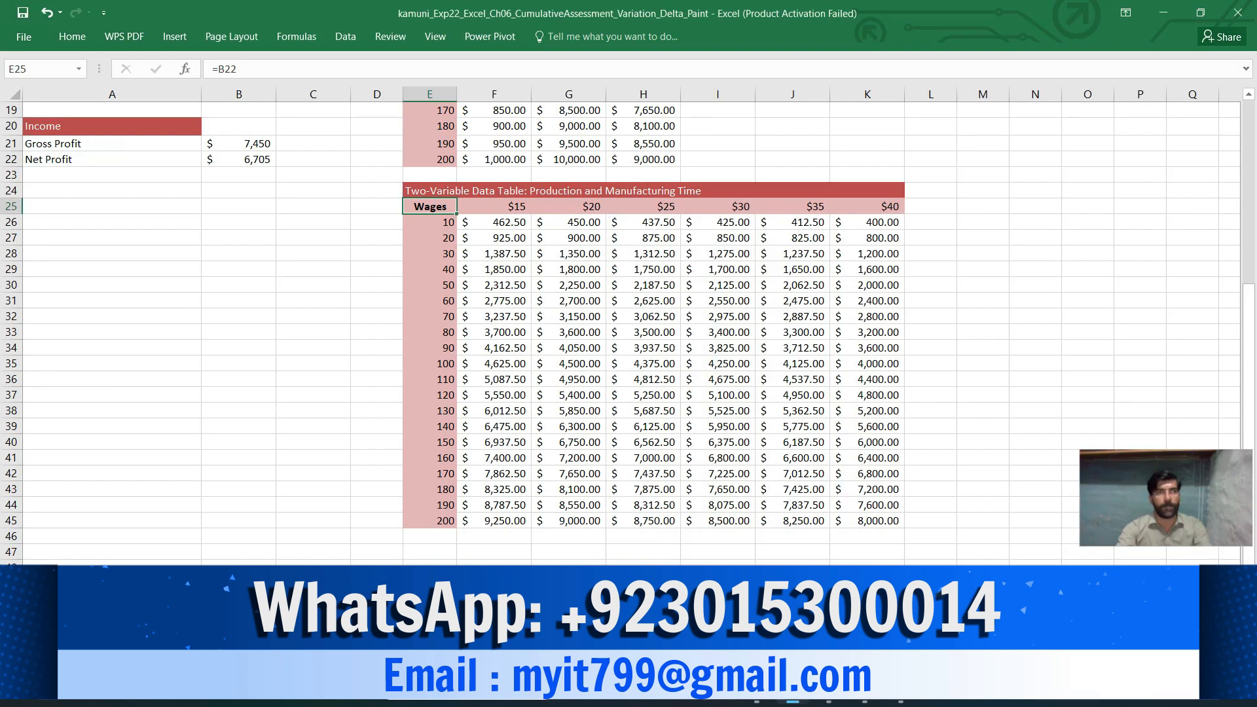
click(72, 36)
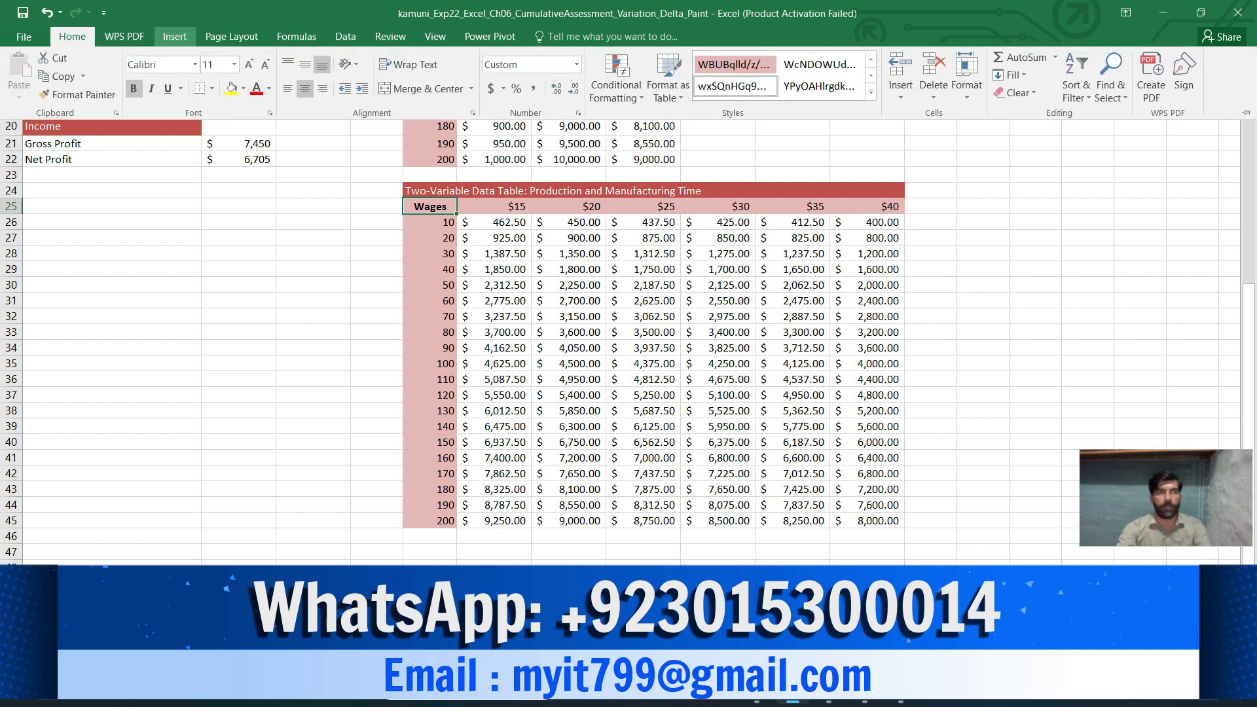
click(345, 36)
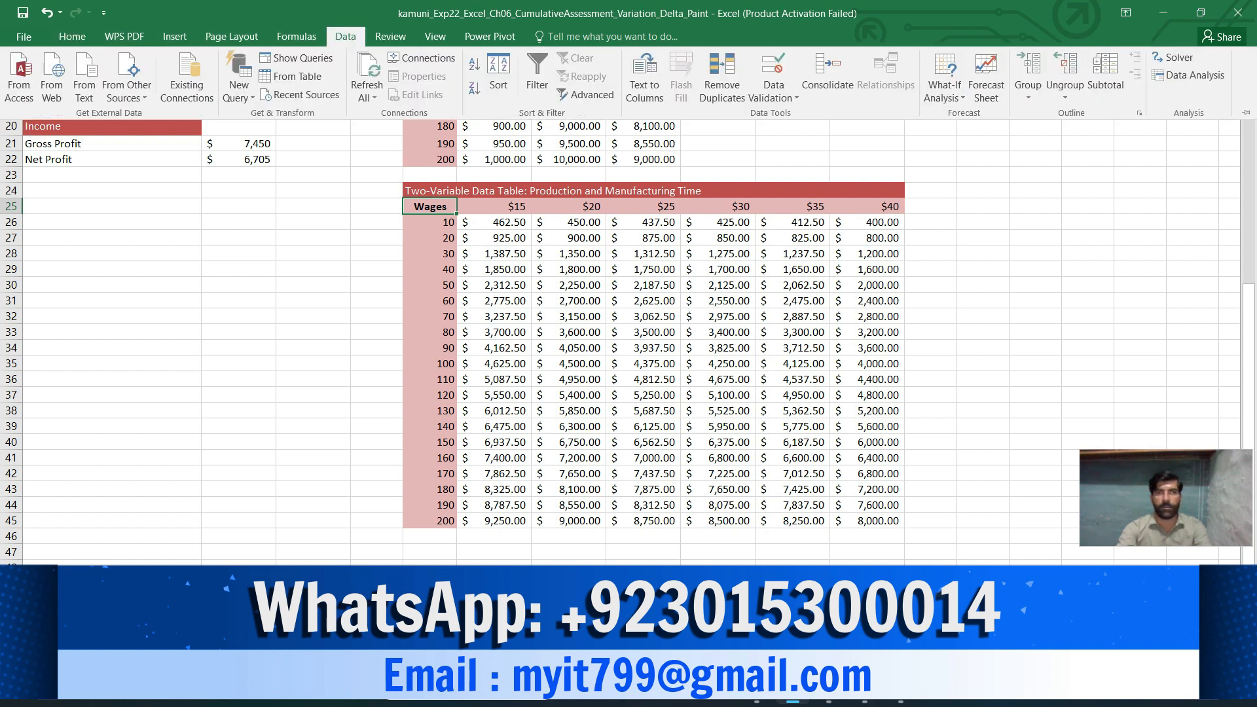
click(1174, 58)
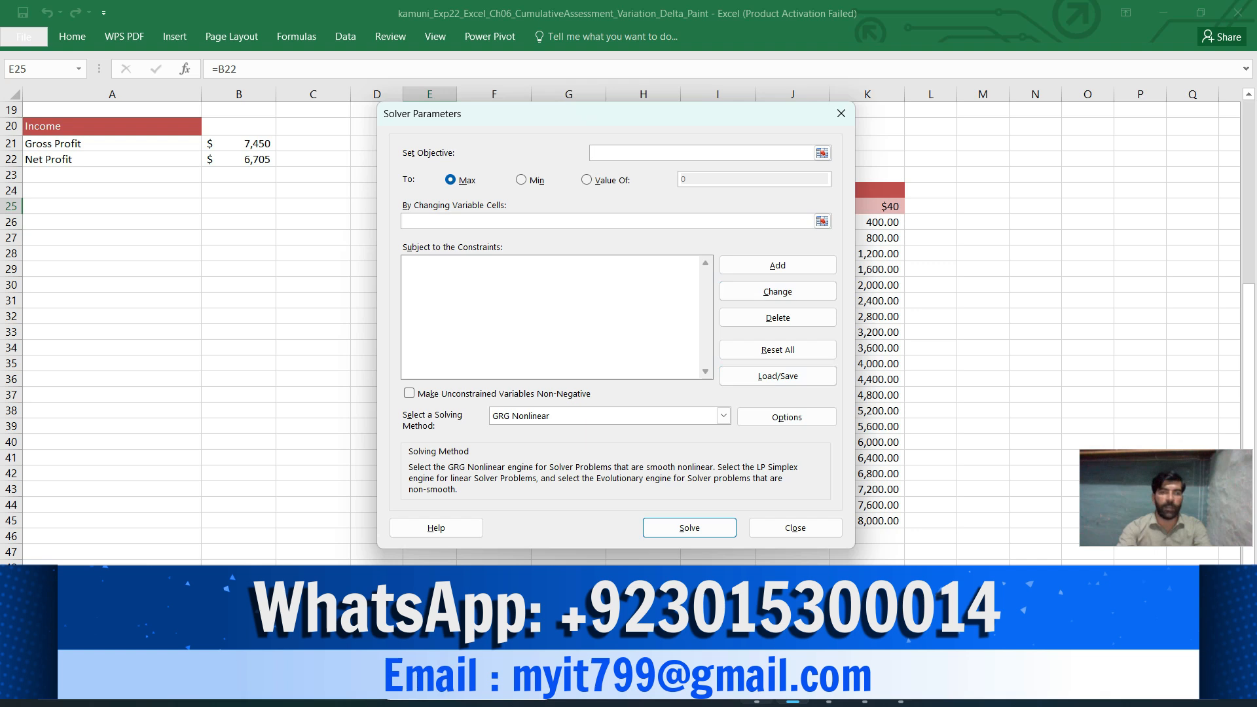
- Review the Word instructions through step 26, then return to Excel and close the Solver parameters without solving
click(757, 702)
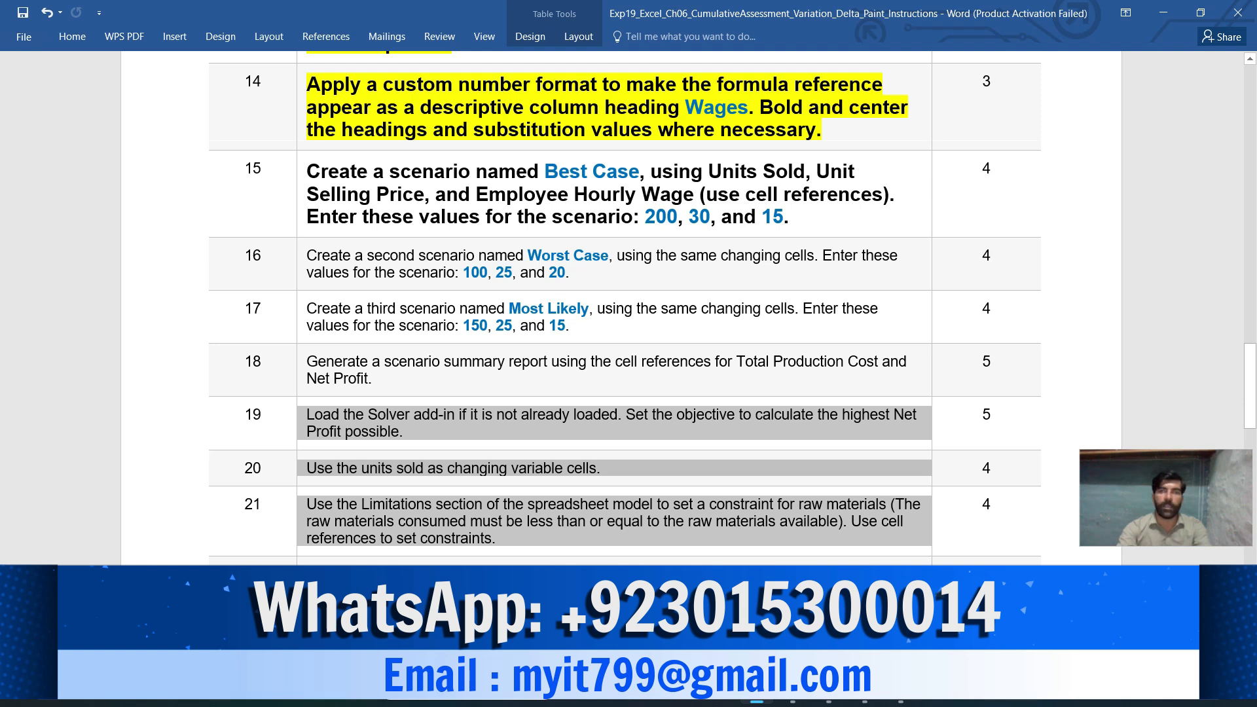
scroll(624, 308, up, 5)
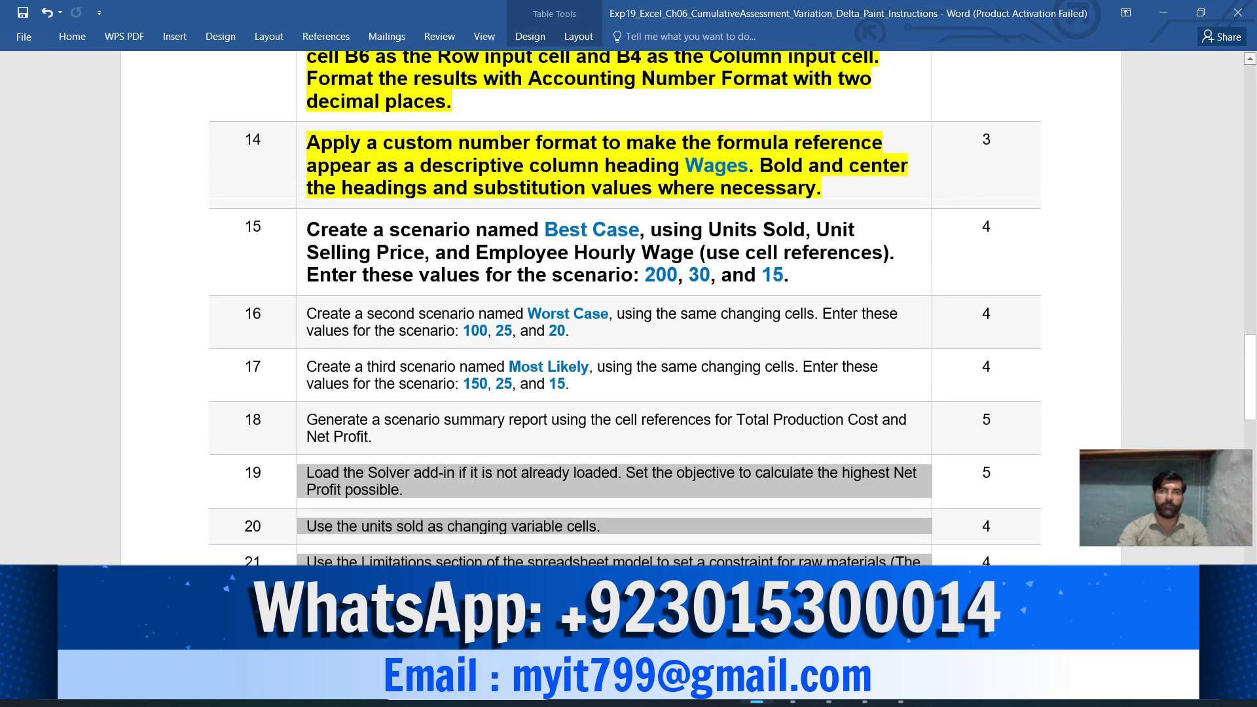
scroll(625, 308, up, 12)
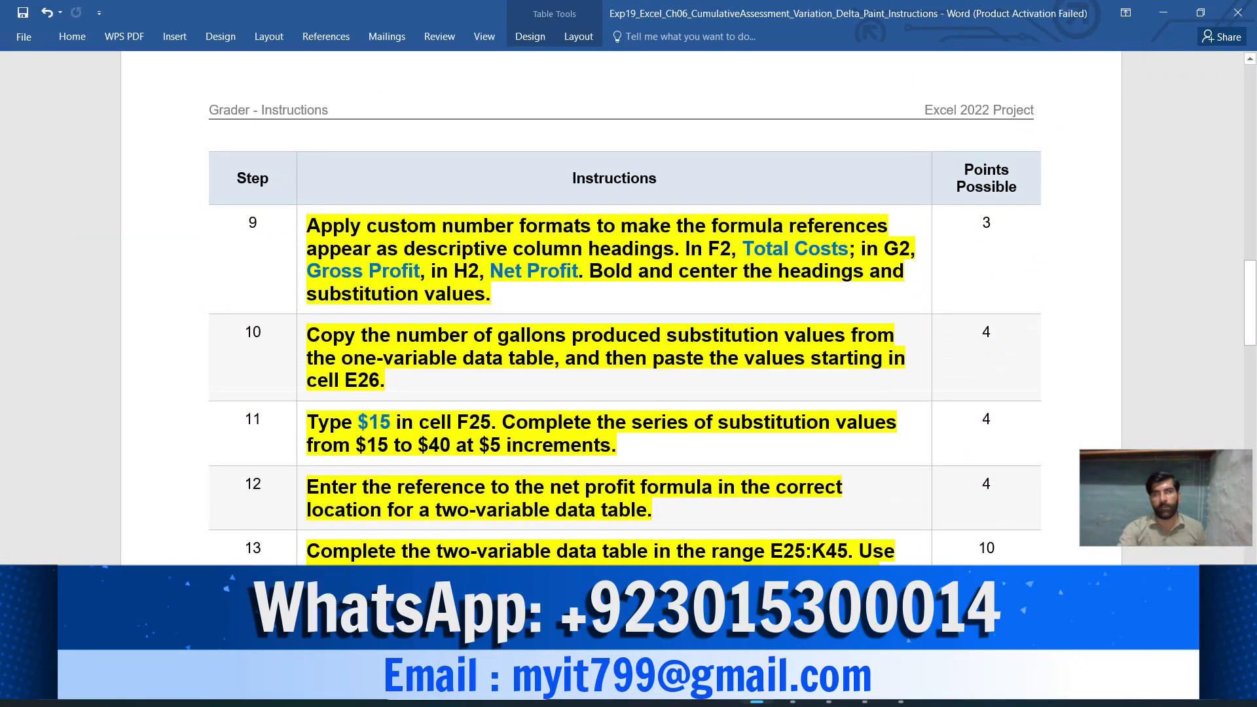
scroll(625, 307, up, 15)
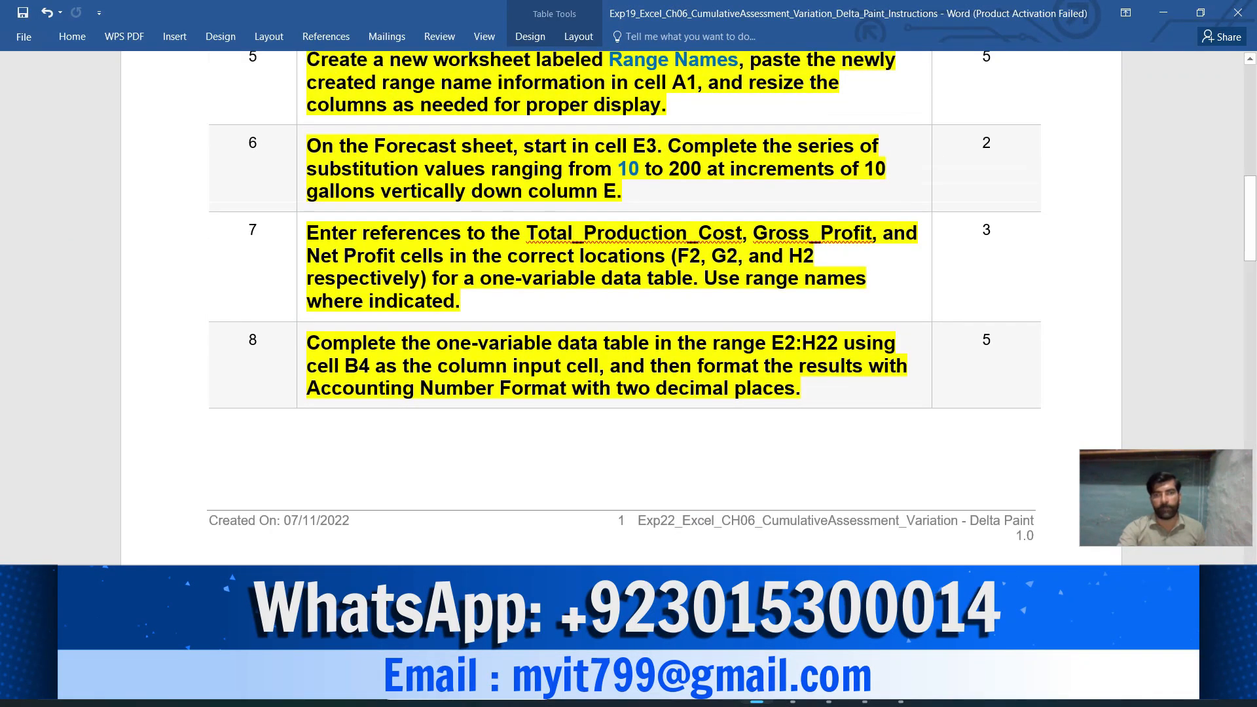
scroll(625, 308, down, 2)
scroll(625, 308, down, 13)
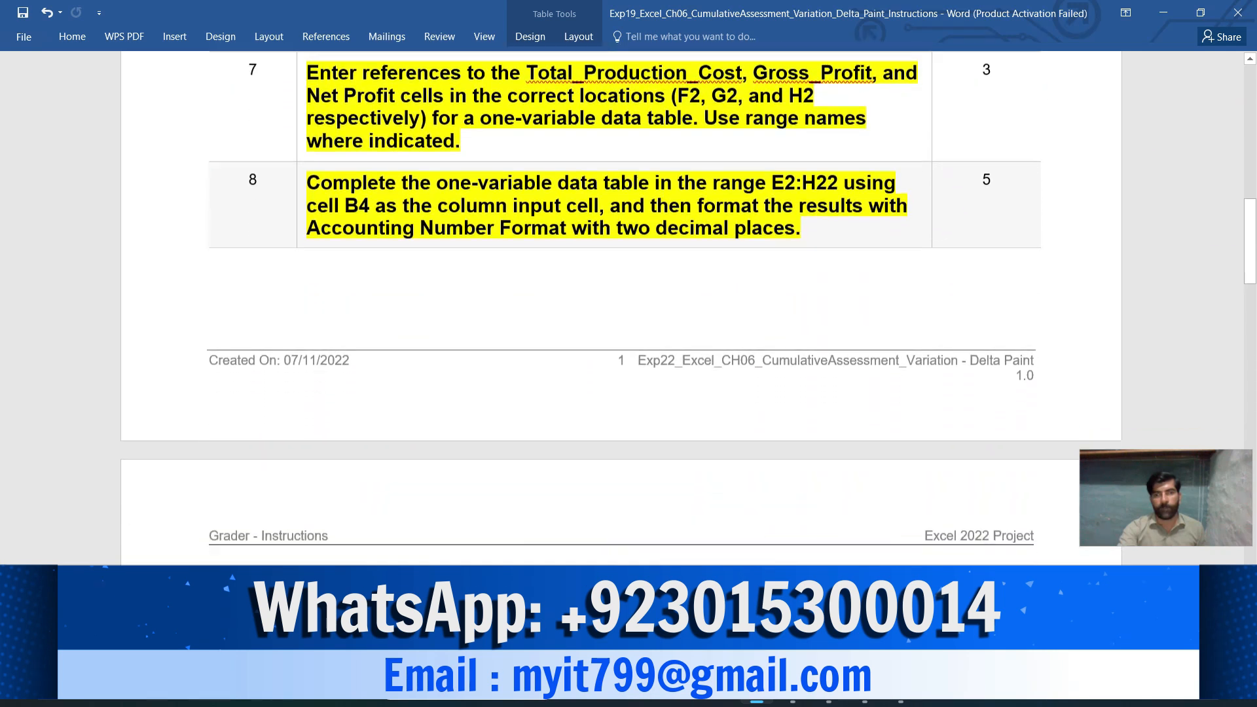
scroll(624, 308, down, 13)
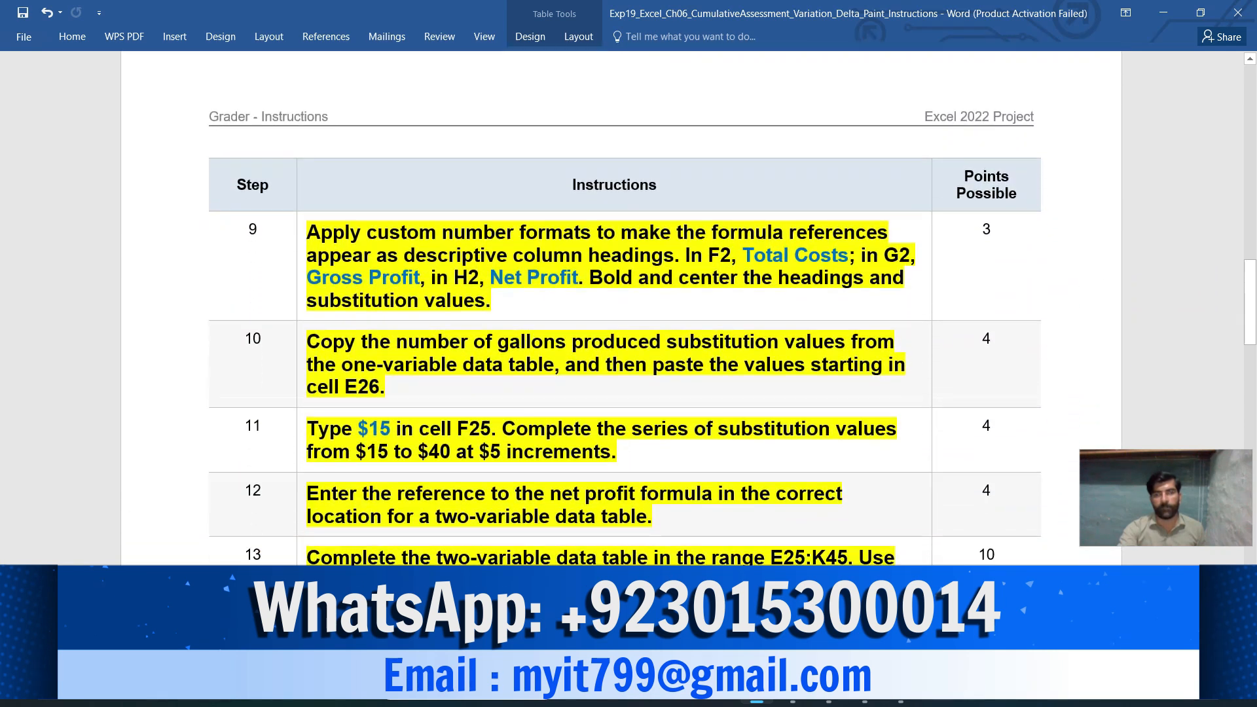
scroll(625, 308, down, 13)
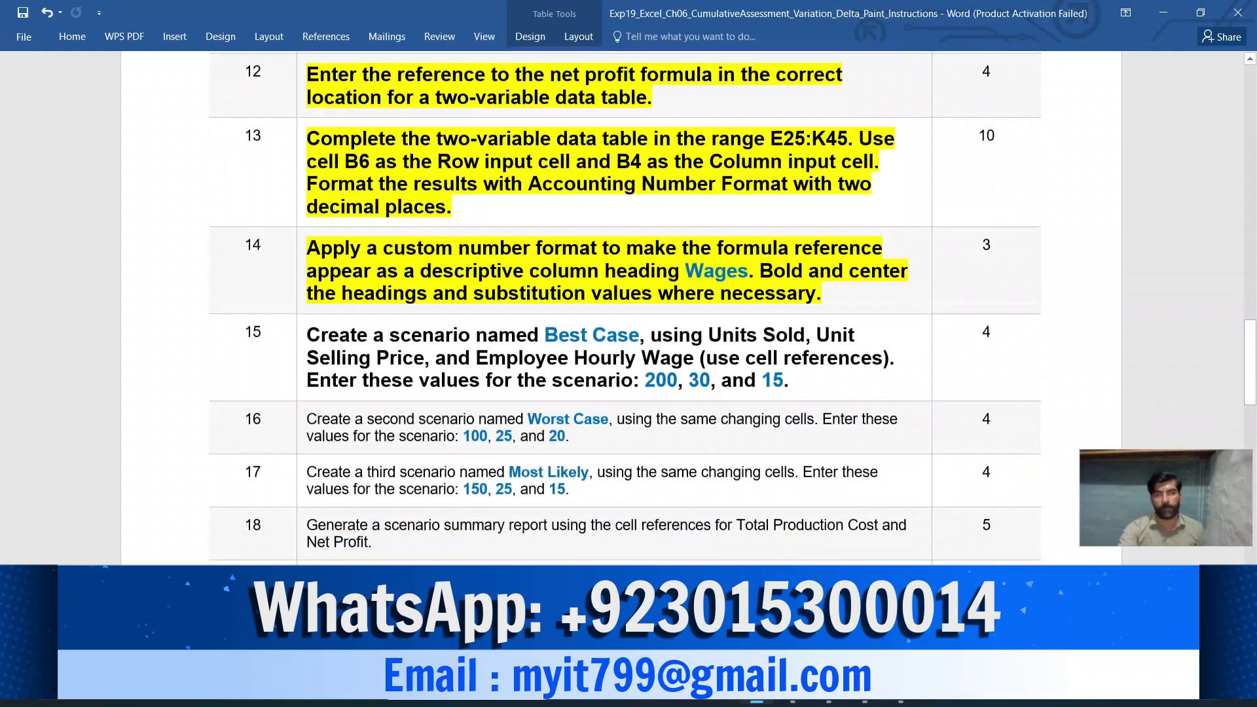
scroll(624, 308, down, 13)
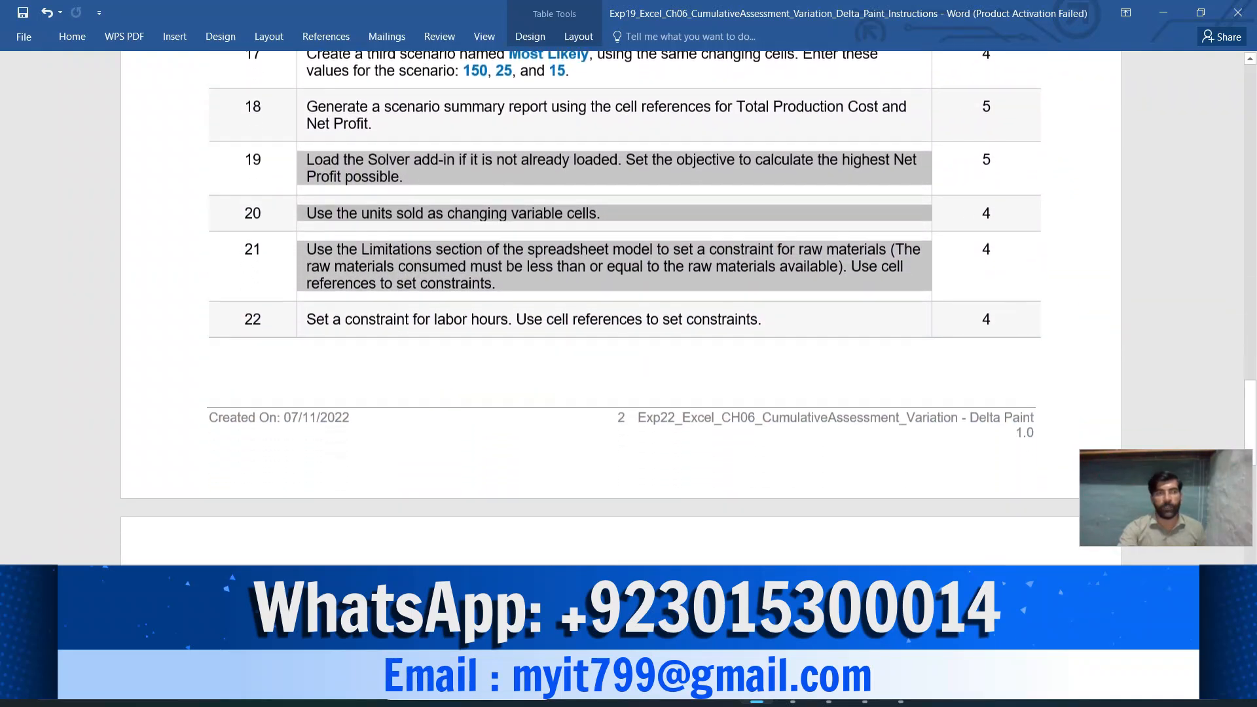
scroll(625, 307, down, 8)
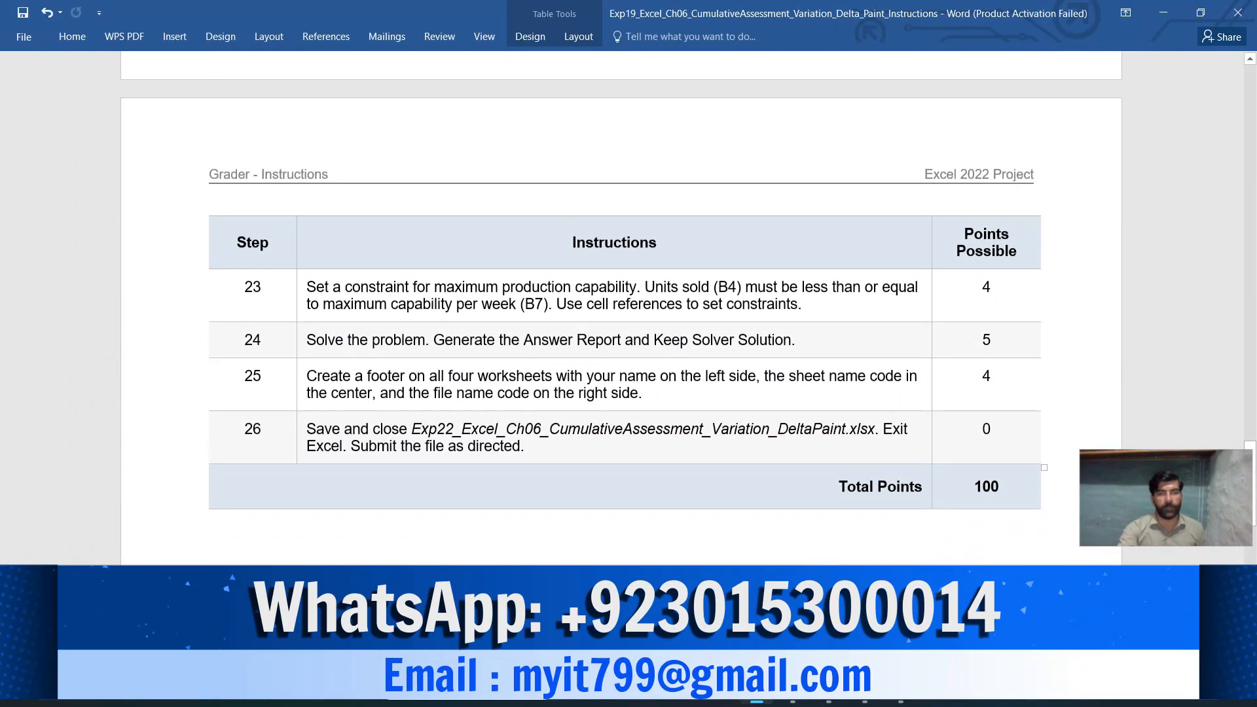
mouse_move(900, 698)
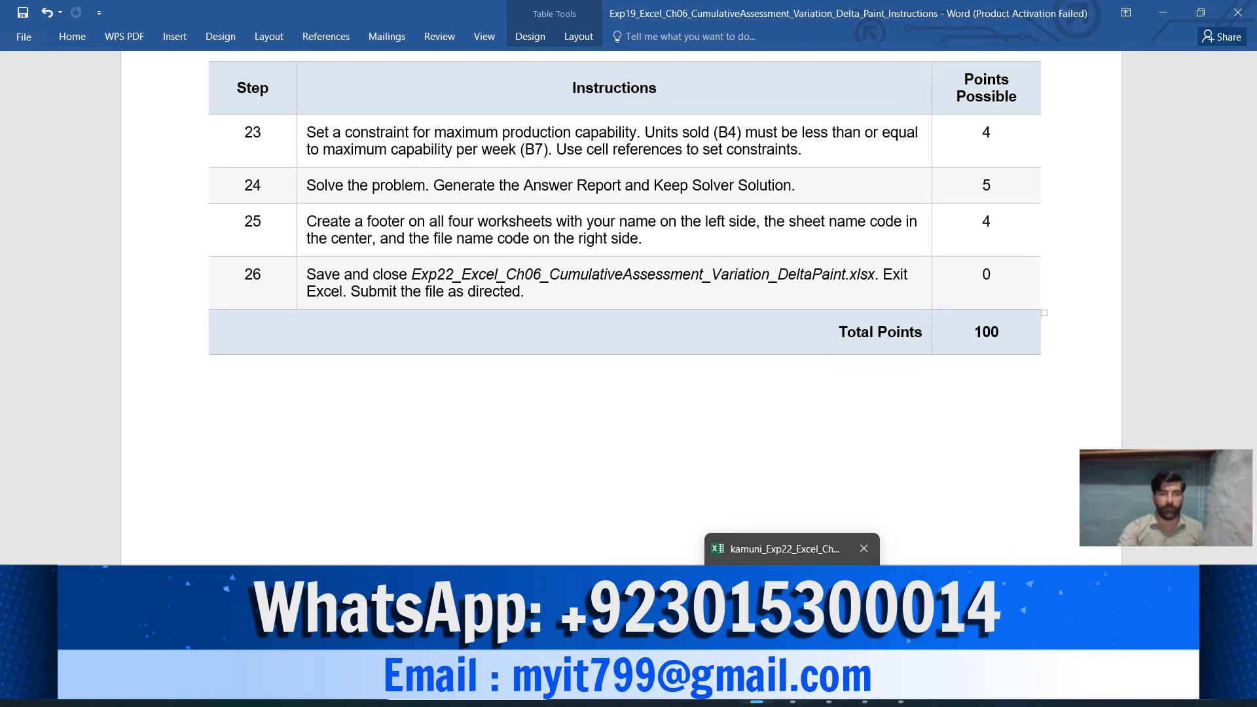
click(793, 695)
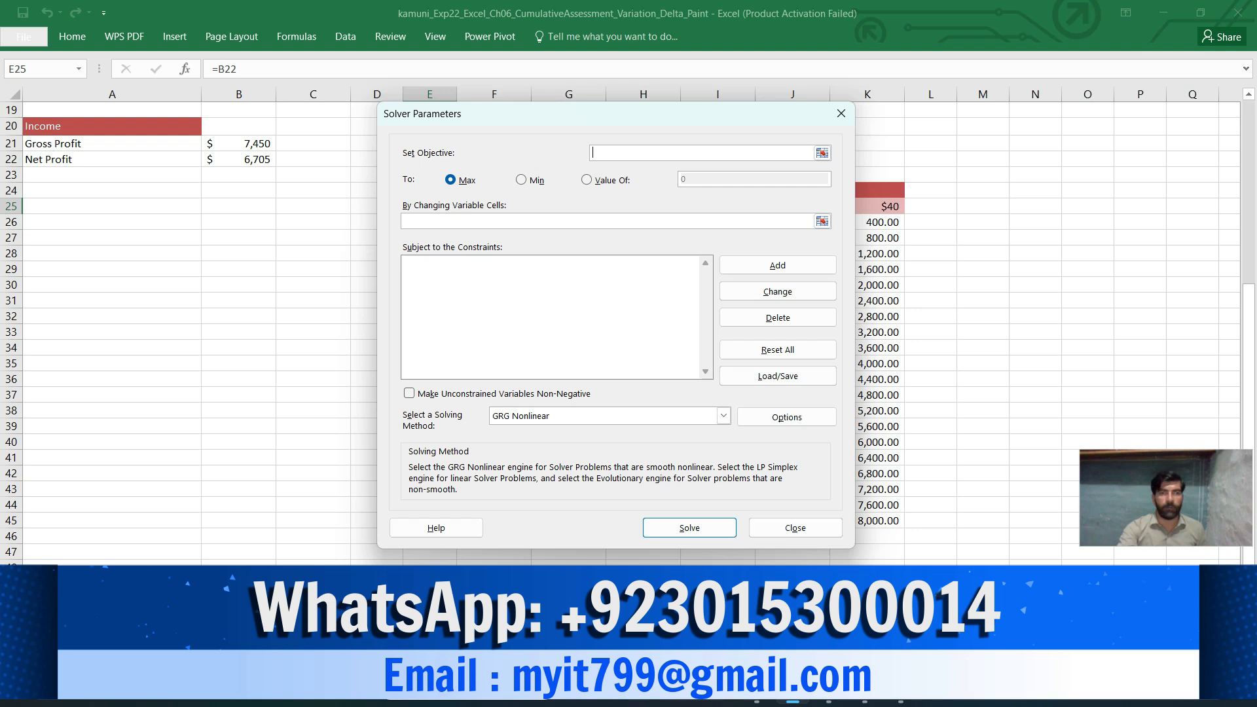
click(841, 113)
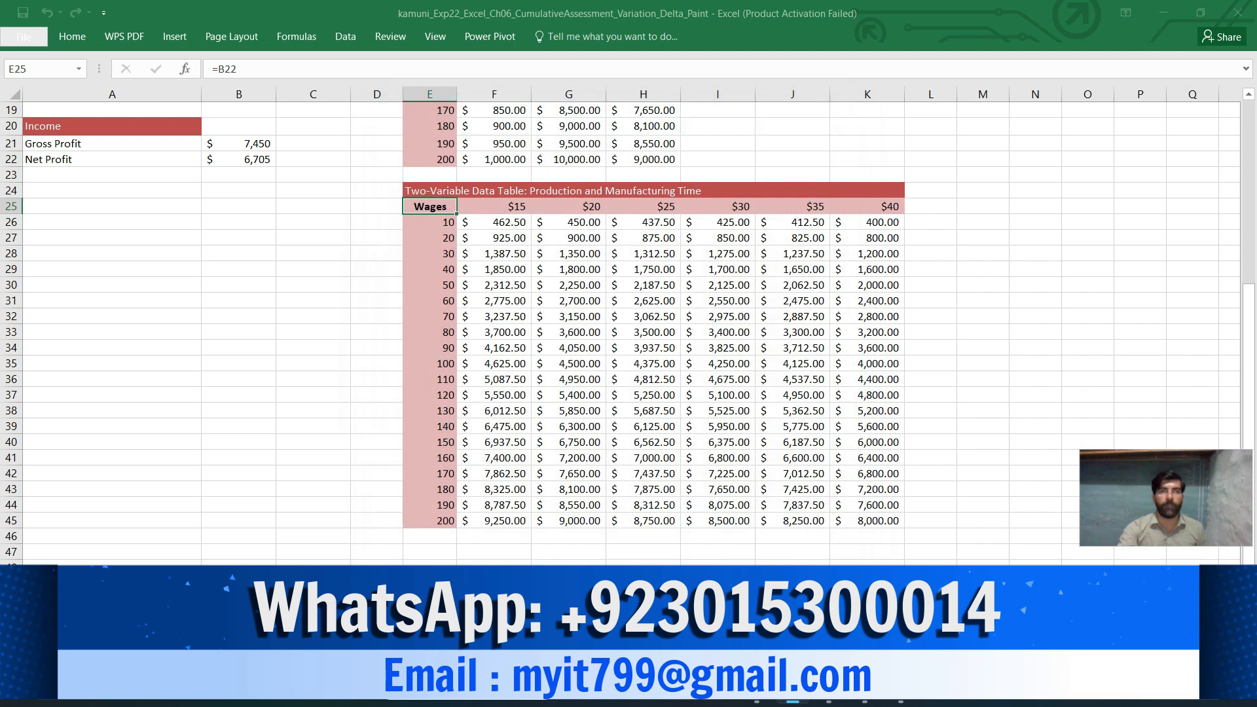